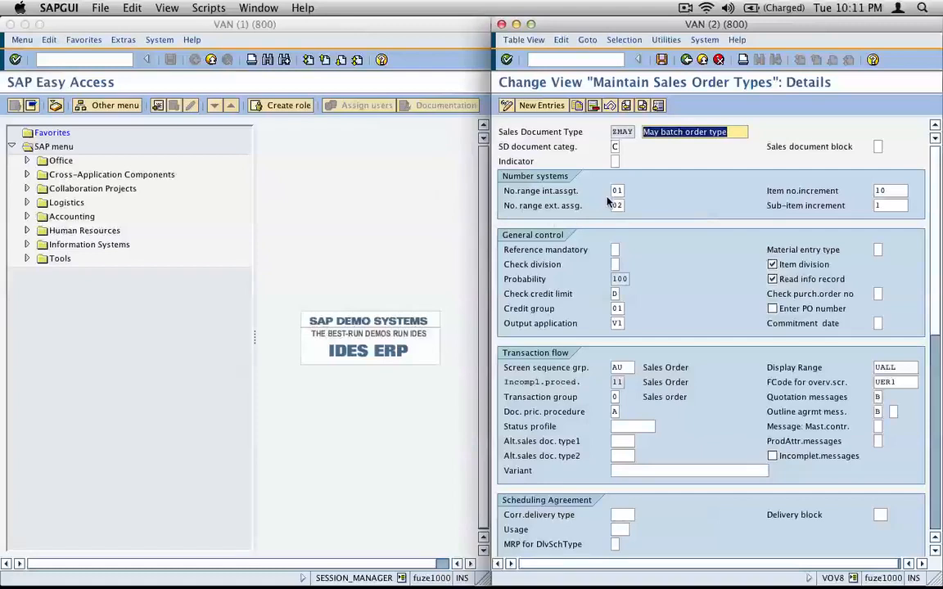
# - Examine the number range assignments and the item and sub-item increments of sales document type ZMAY
pyautogui.doubleClick(617, 191)
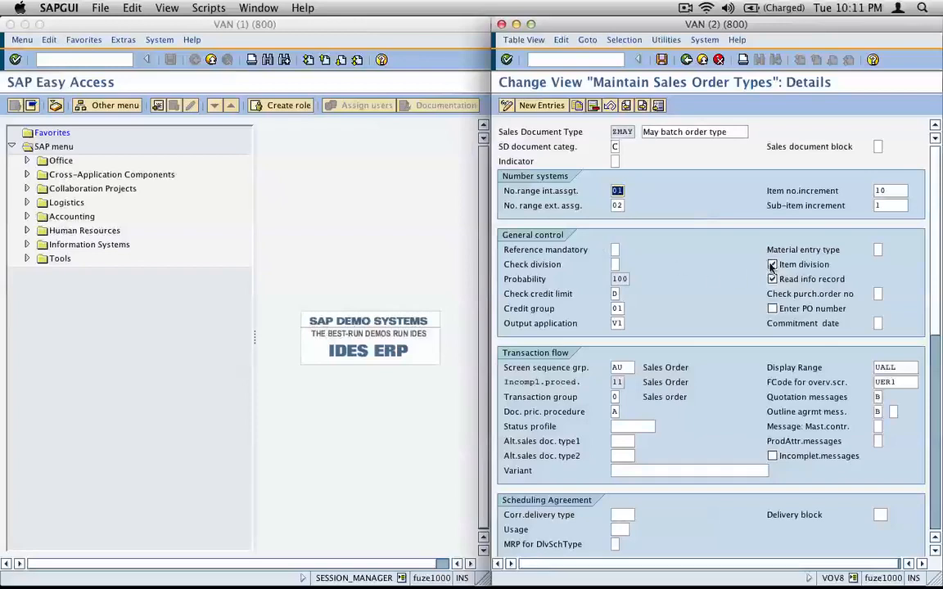
pyautogui.doubleClick(883, 191)
pyautogui.press('Tab')
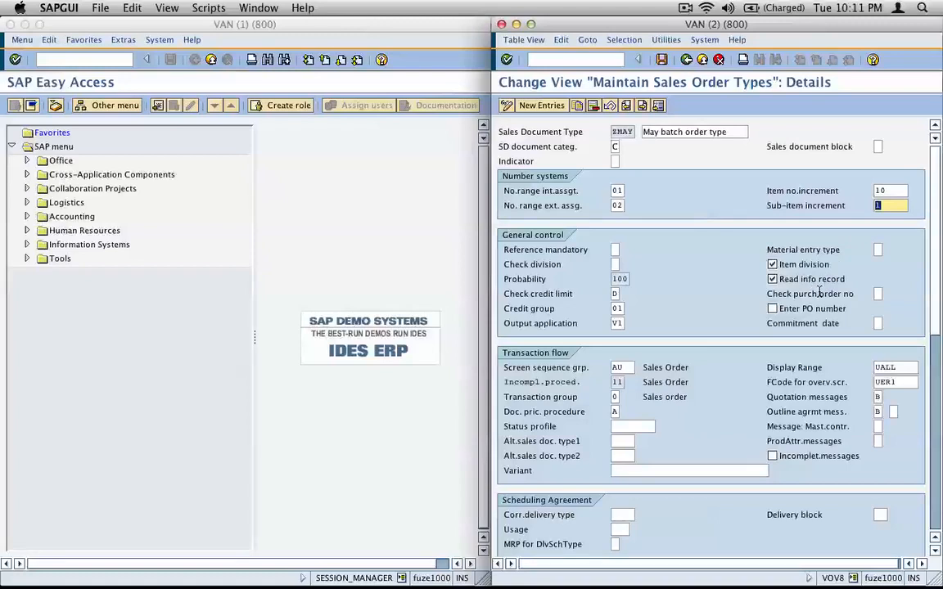
pyautogui.hotkey('shift', 'Tab')
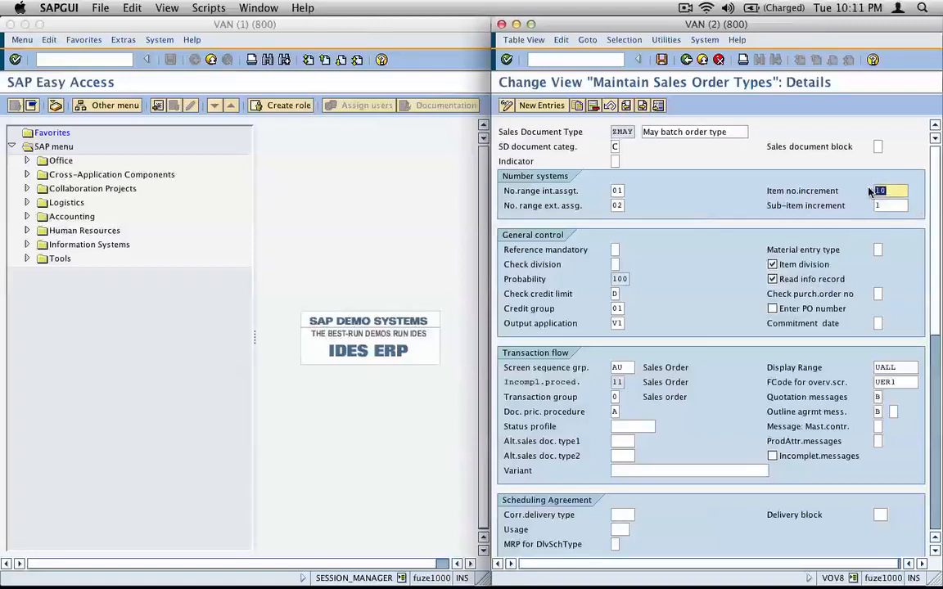
# - Start transaction VA01 for creating a sales order in the session showing SAP Easy Access
pyautogui.click(114, 57)
pyautogui.write('/nv')
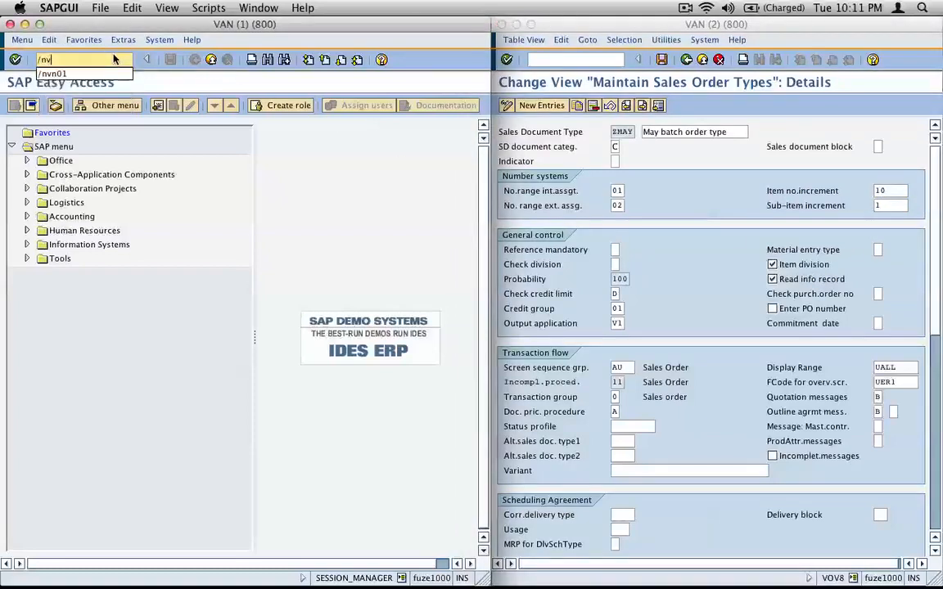
pyautogui.write('a01')
pyautogui.press('Return')
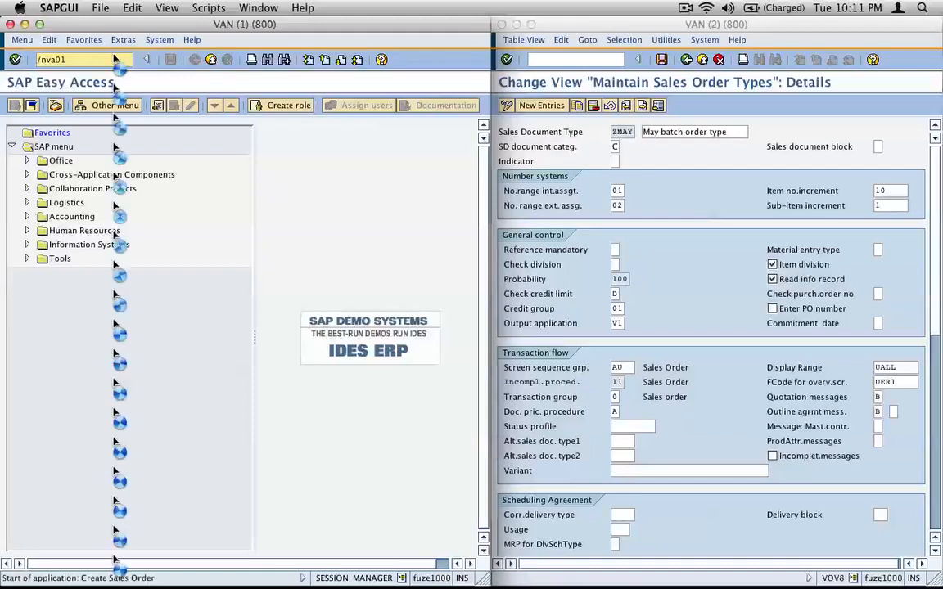
# - Begin an order of type ZMAY for sales organization 1000, distribution channel 10 and division 00
pyautogui.write('z')
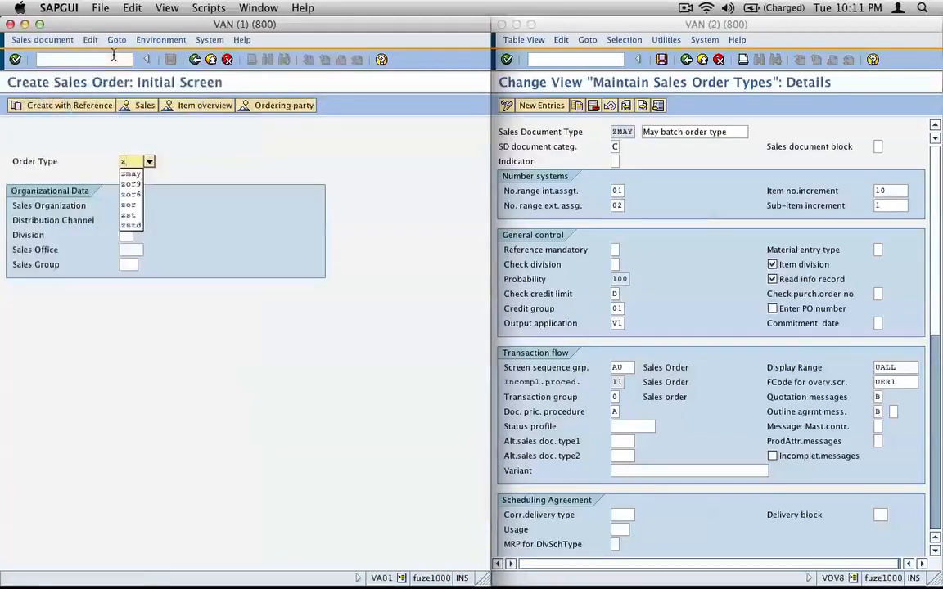
pyautogui.write('may')
pyautogui.press('Tab')
pyautogui.write('1')
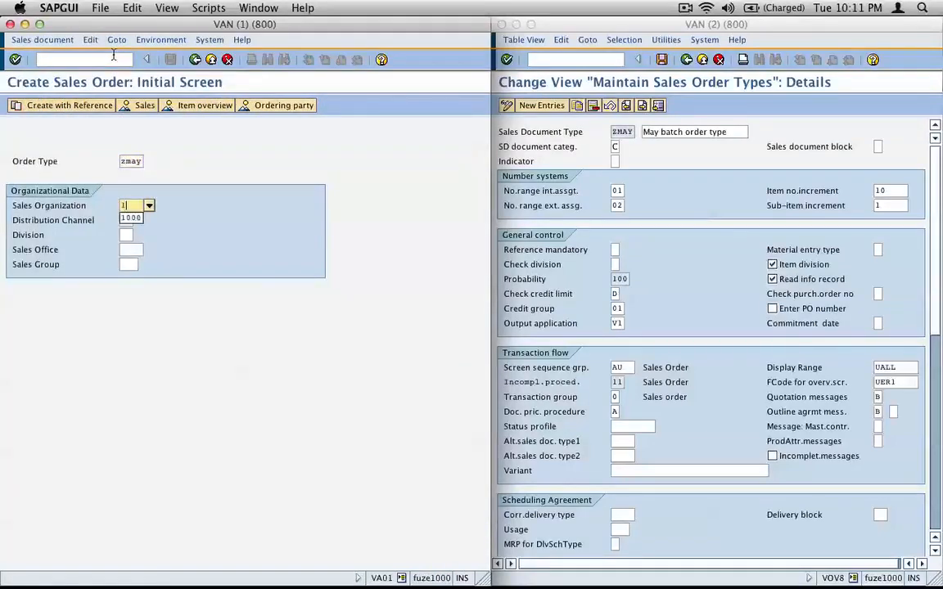
pyautogui.write('000')
pyautogui.press('Tab')
pyautogui.write('1')
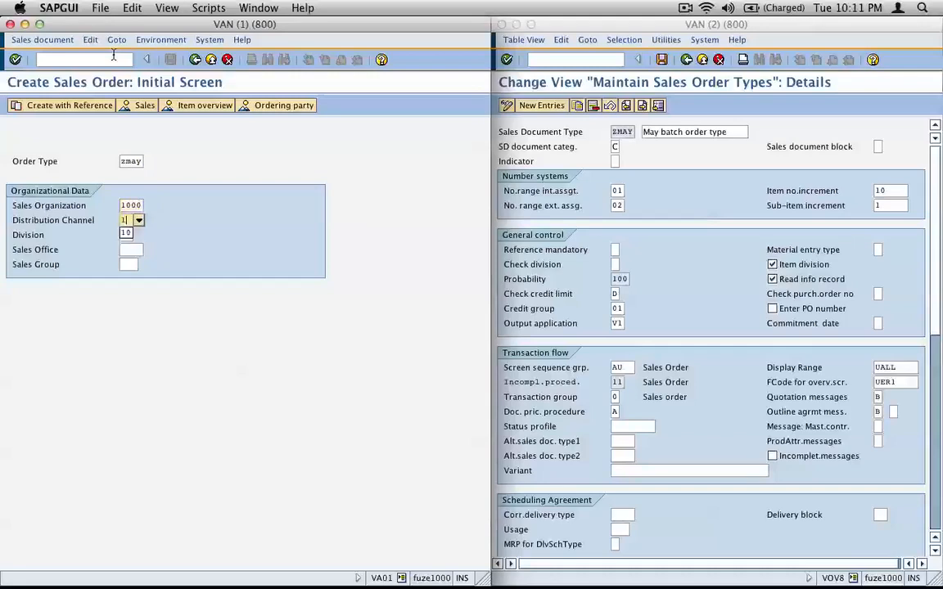
pyautogui.write('0')
pyautogui.press('Tab')
pyautogui.write('00')
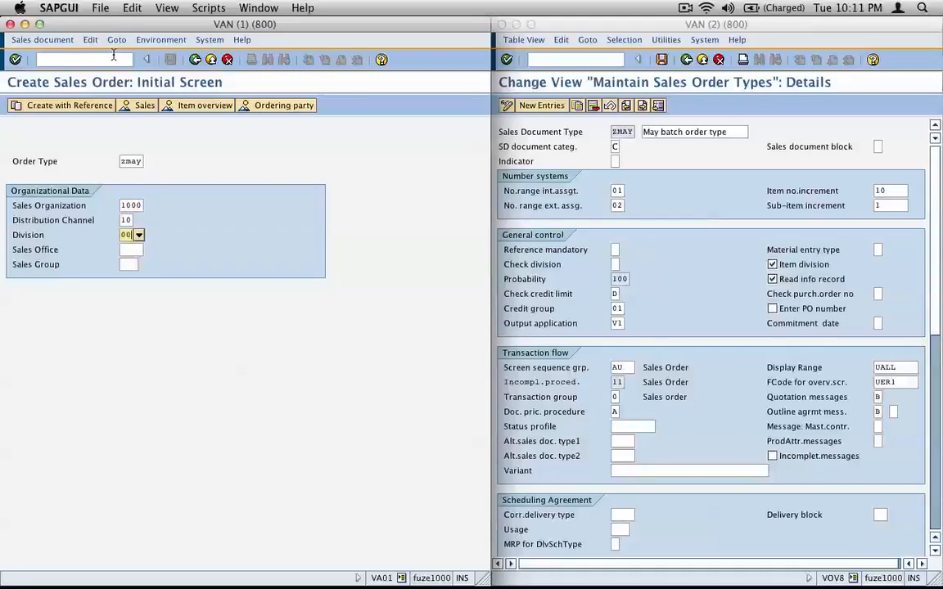
pyautogui.click(16, 60)
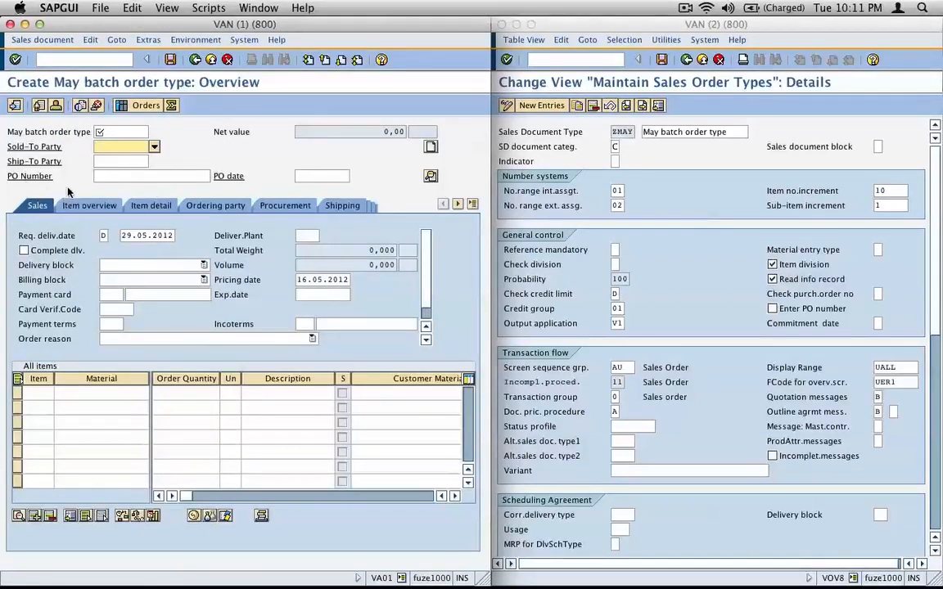
# - Try to assign a three-digit document number to the order manually
pyautogui.click(123, 131)
pyautogui.write('123')
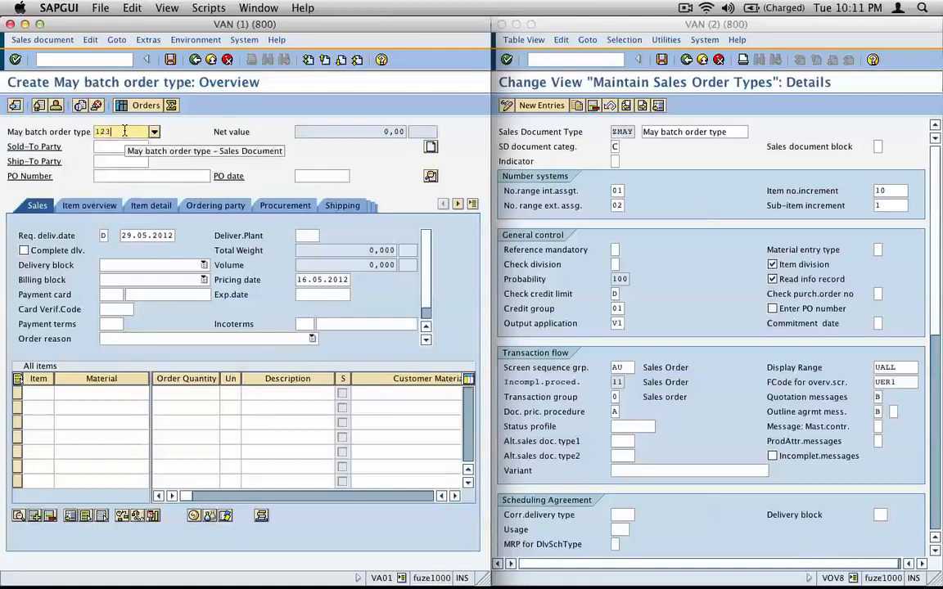
pyautogui.press('Return')
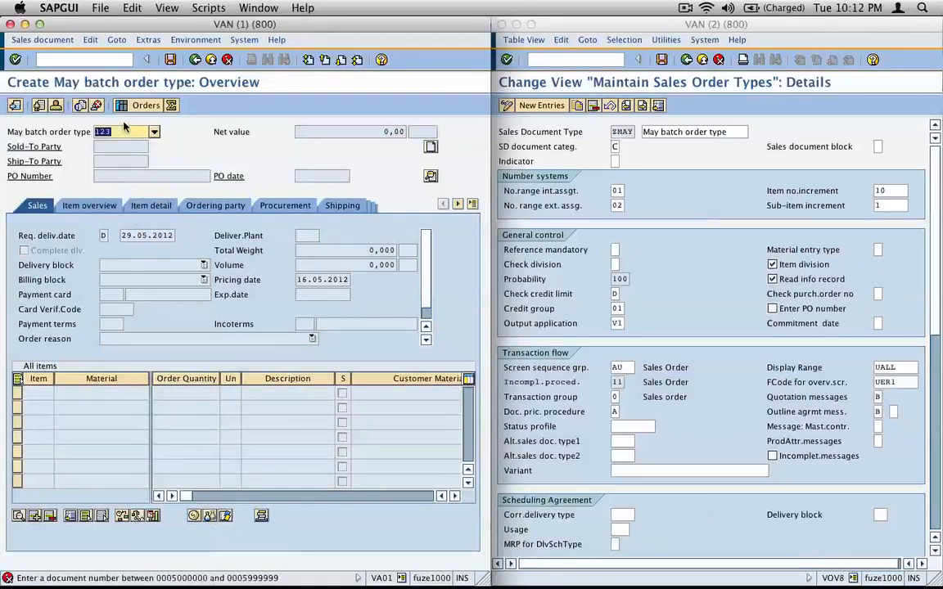
pyautogui.click(614, 190)
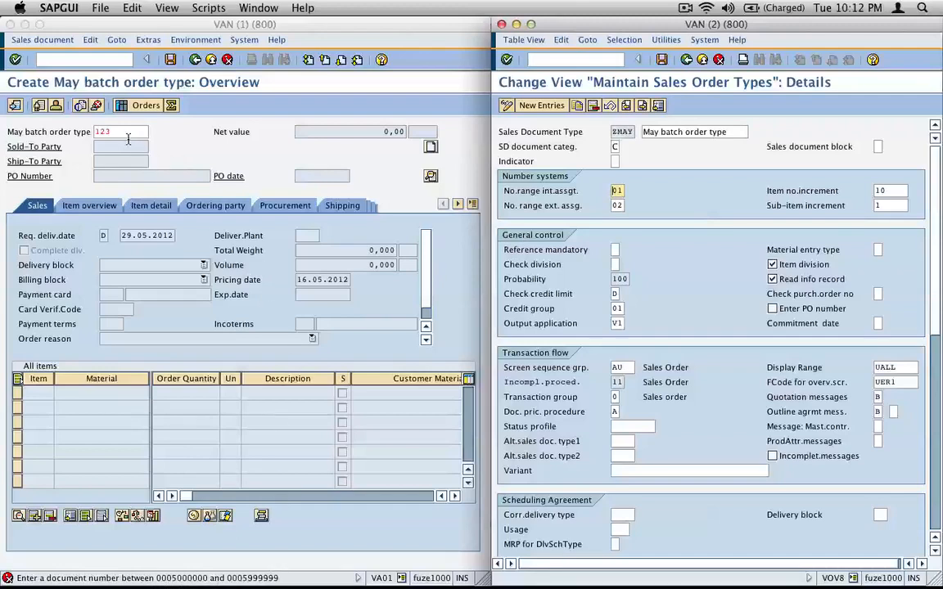
# - Replace the order's document number with a seven-digit number within the allowed range 5000000 to 5999999
pyautogui.moveTo(129, 133); pyautogui.dragTo(61, 130)
pyautogui.write('5')
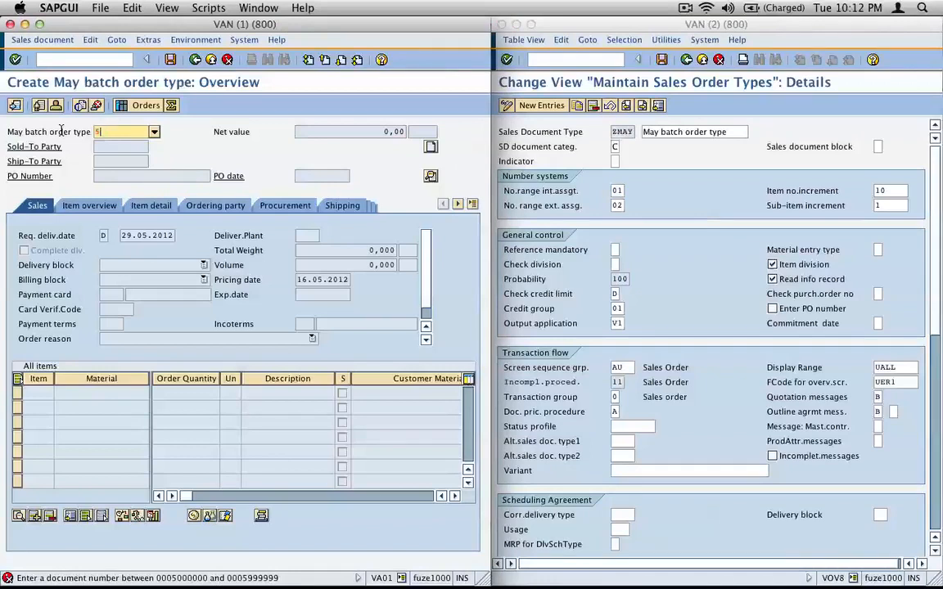
pyautogui.write('000123')
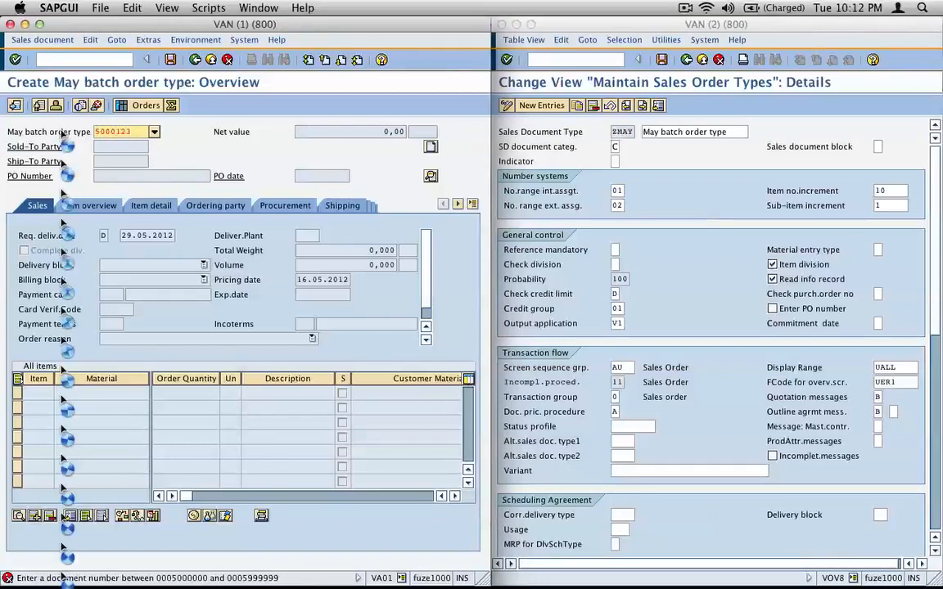
pyautogui.press('Return')
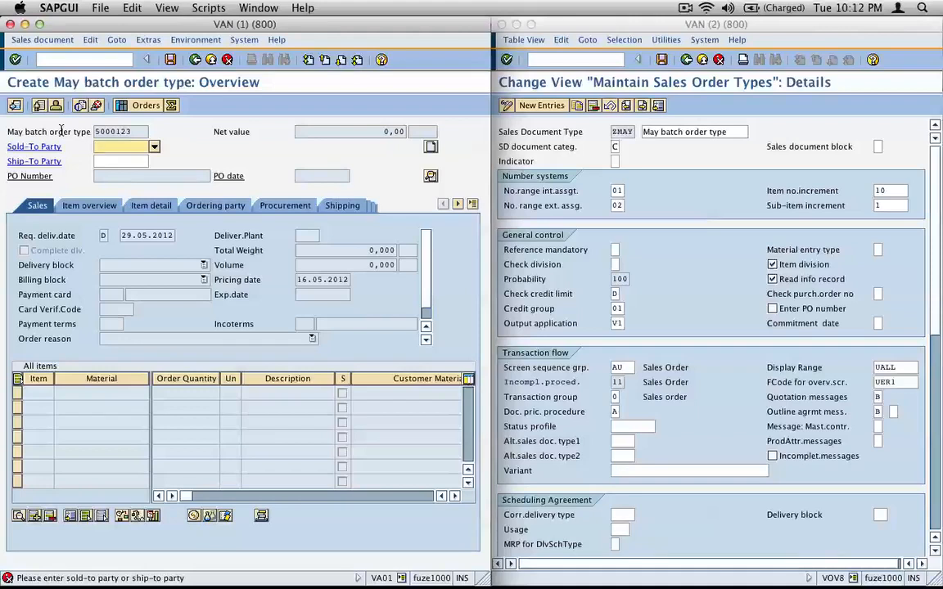
# - Enter the sold-to party's customer number and fill in the PO number as "test po"
pyautogui.write('1')
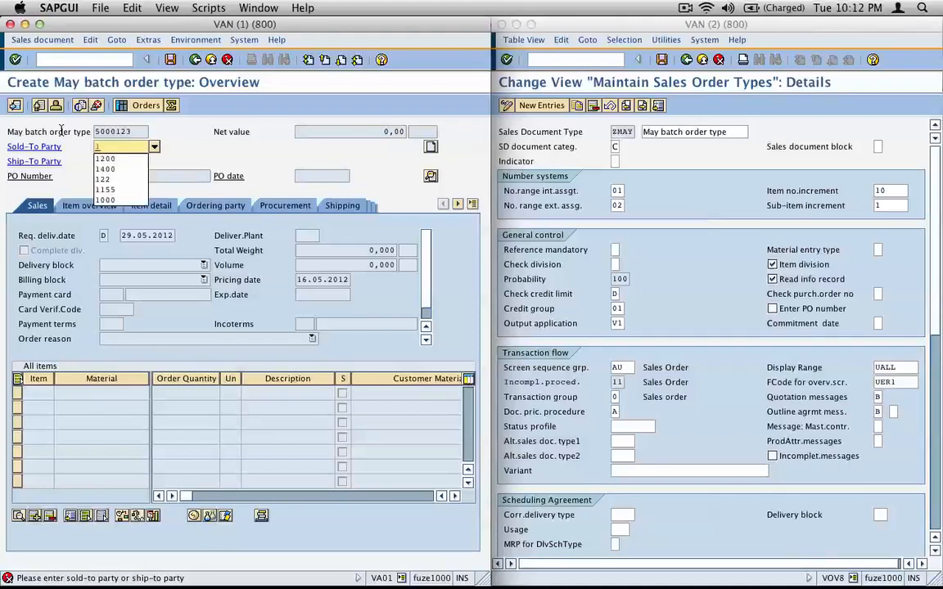
pyautogui.write('400')
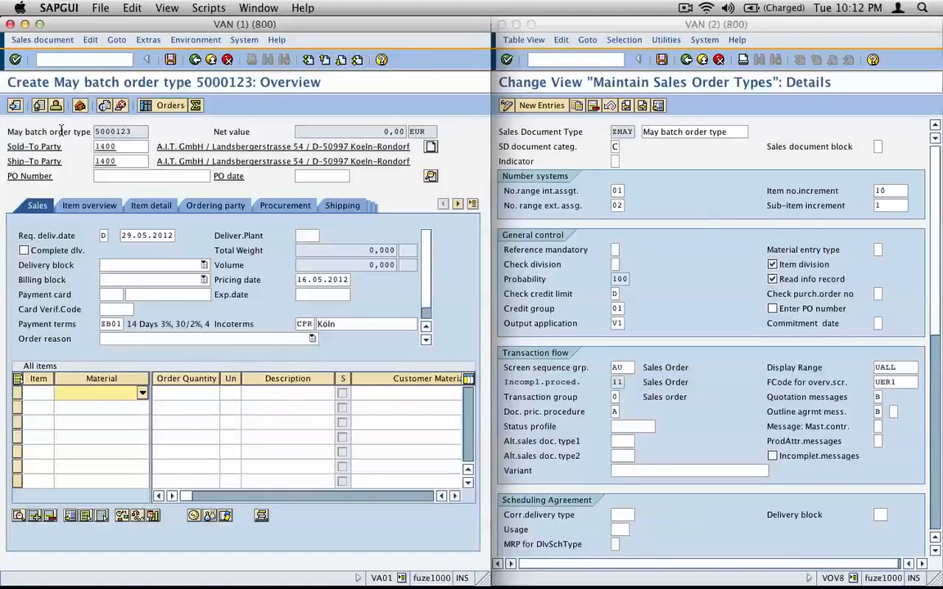
pyautogui.doubleClick(616, 206)
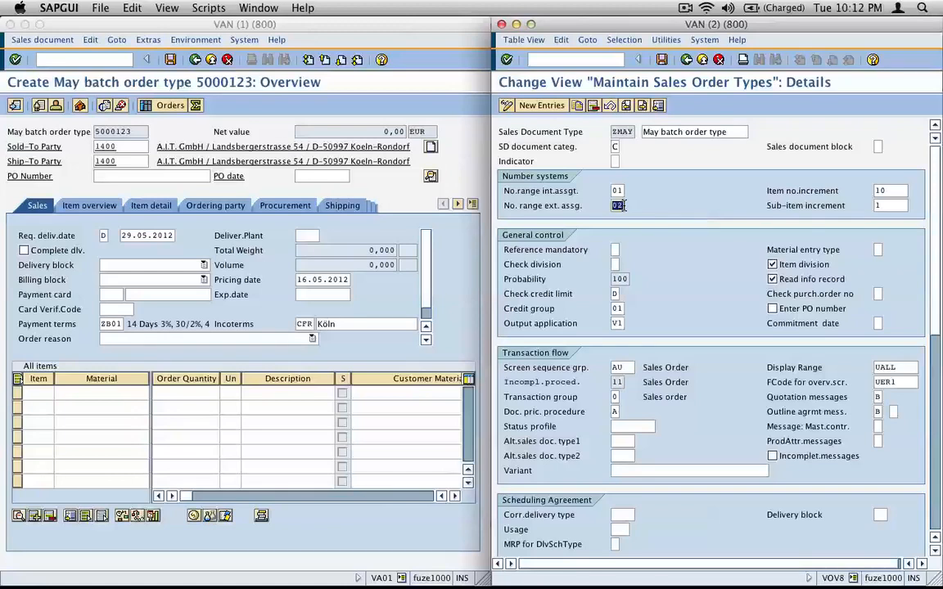
pyautogui.click(176, 178)
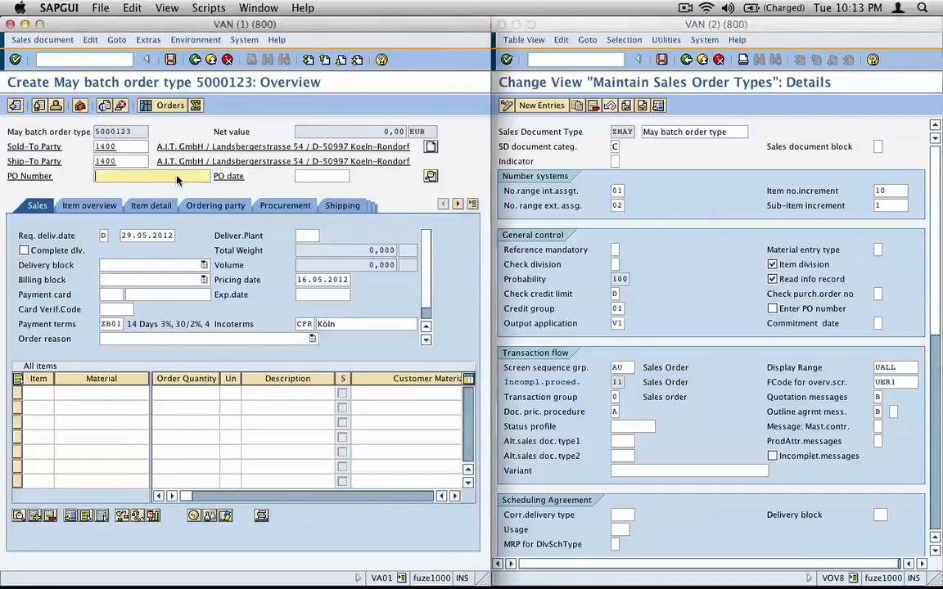
pyautogui.write('tes')
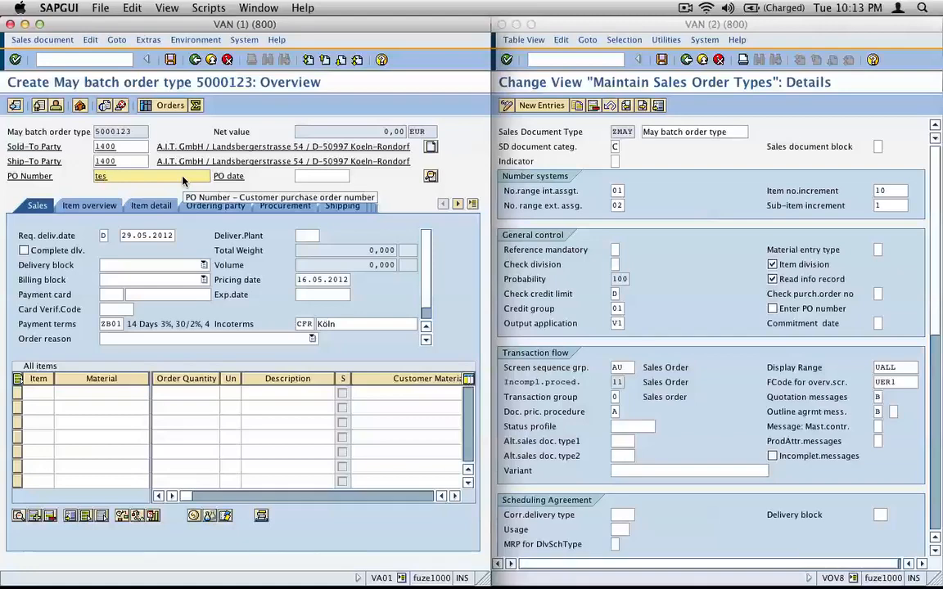
pyautogui.write('t po')
pyautogui.press('Return')
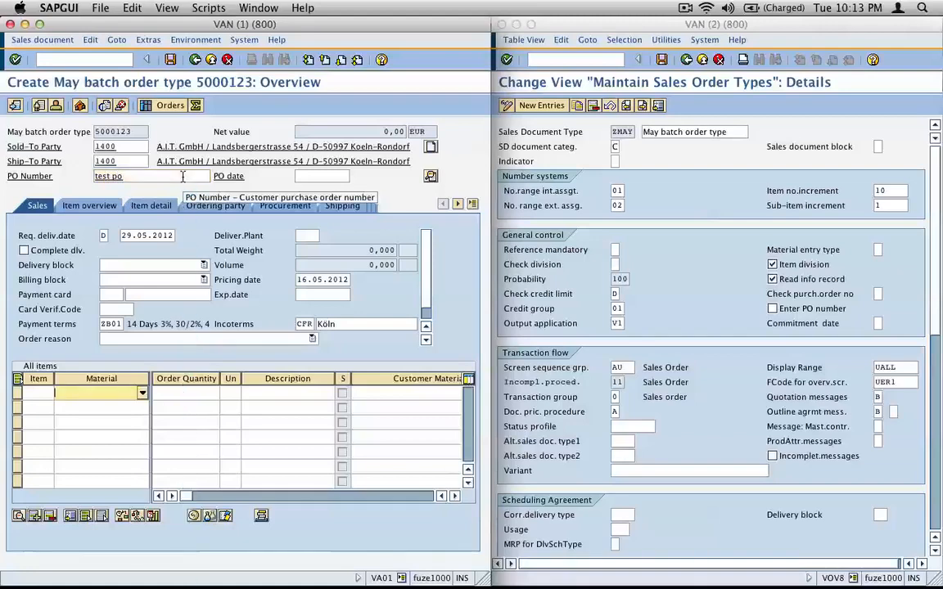
# - Add order items M-01 with quantity 1 and M-02 with quantity 2, and check their item numbers
pyautogui.click(876, 191)
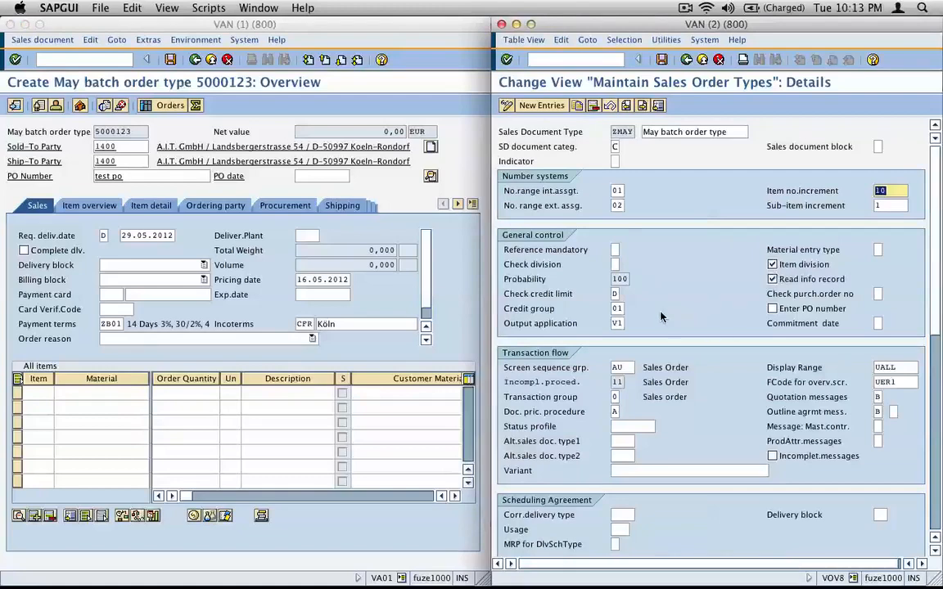
pyautogui.click(130, 394)
pyautogui.write('m-01')
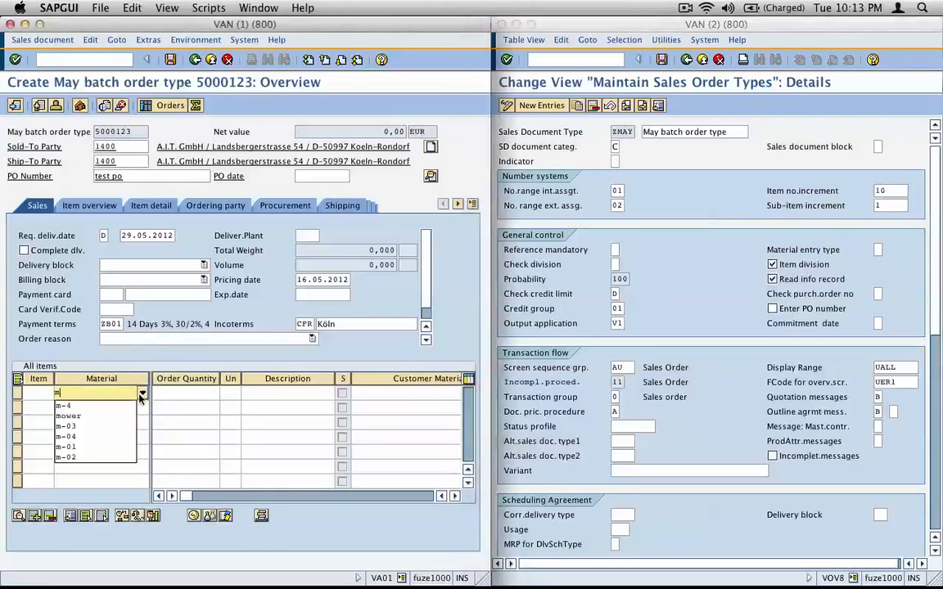
pyautogui.press('Tab')
pyautogui.write('1')
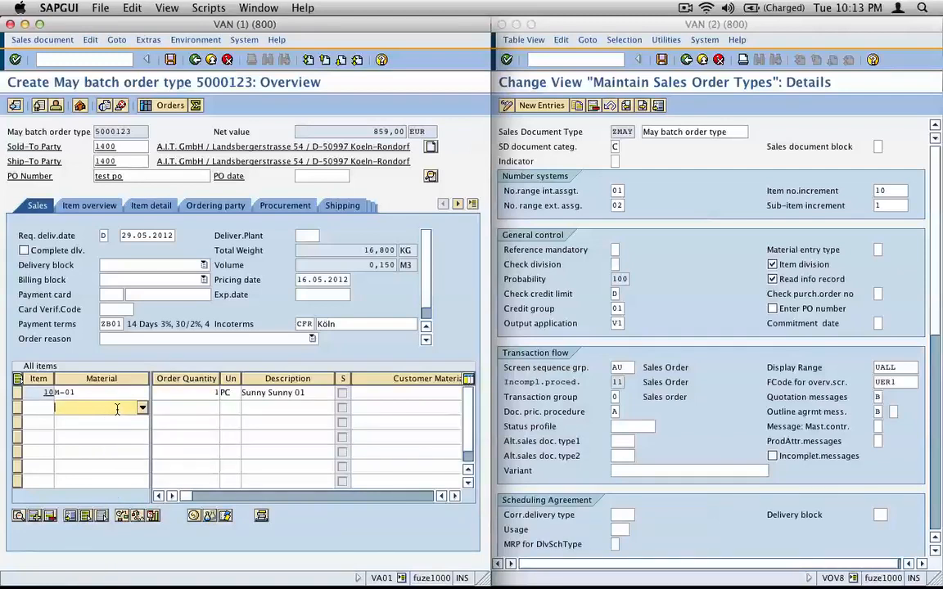
pyautogui.write('m-02')
pyautogui.press('Tab')
pyautogui.write('2')
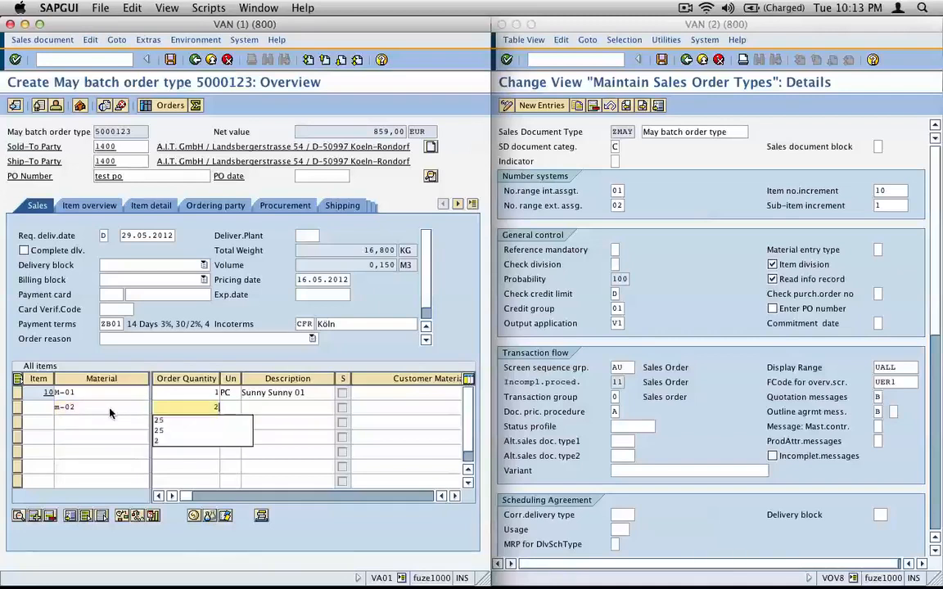
pyautogui.press('Return')
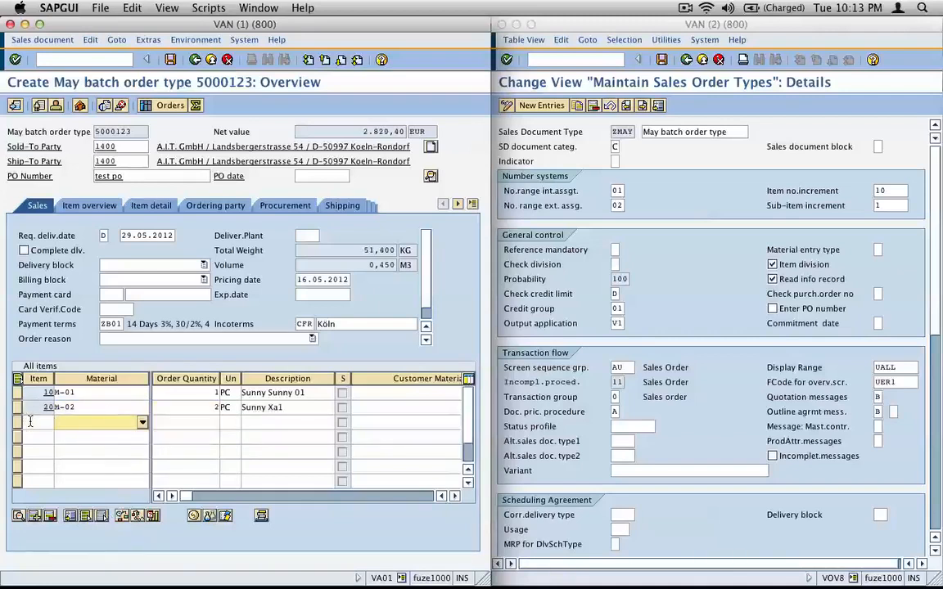
pyautogui.click(48, 392)
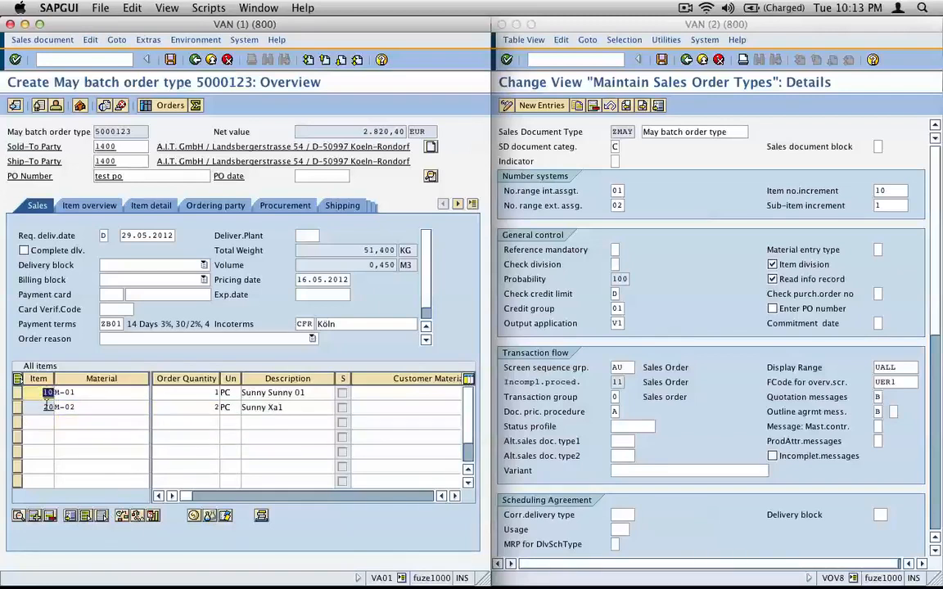
pyautogui.click(47, 406)
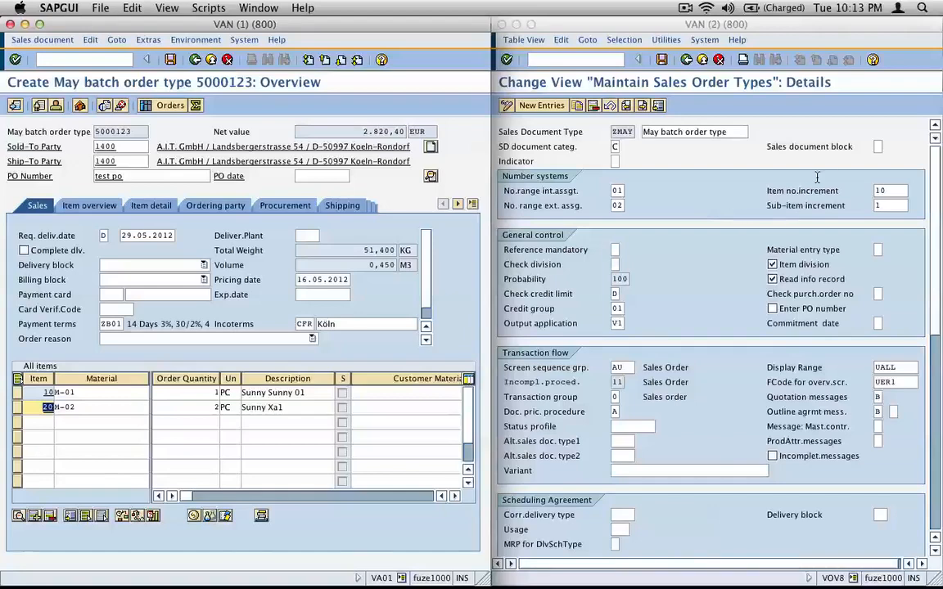
# - Set the item number increment of order type ZMAY to 100 and save the configuration
pyautogui.click(895, 192)
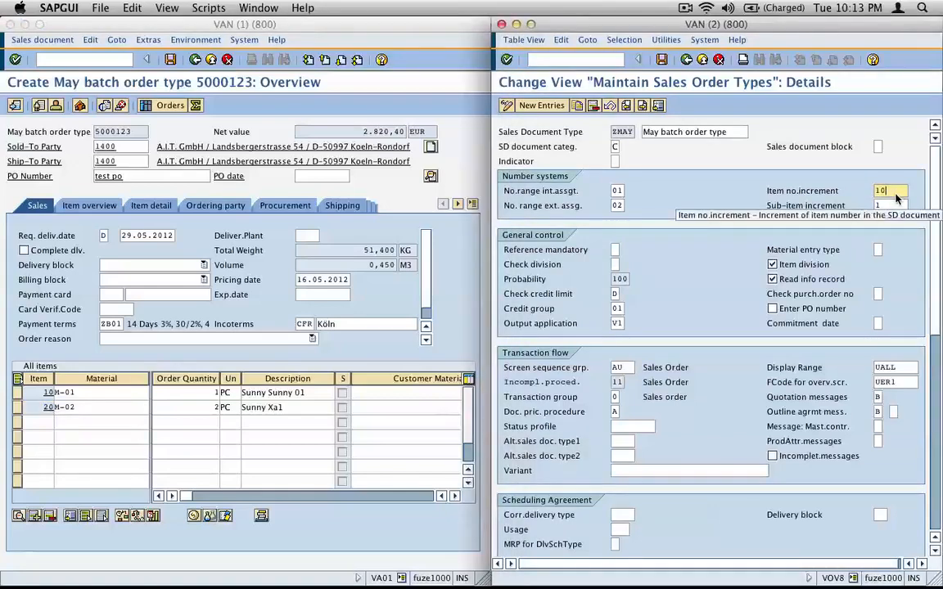
pyautogui.write('0')
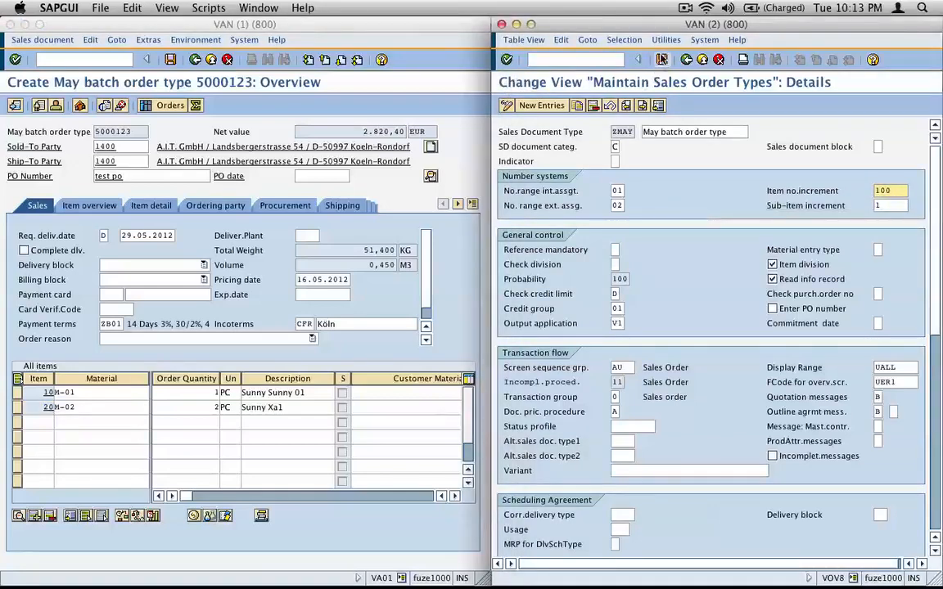
pyautogui.click(661, 59)
pyautogui.click(532, 164)
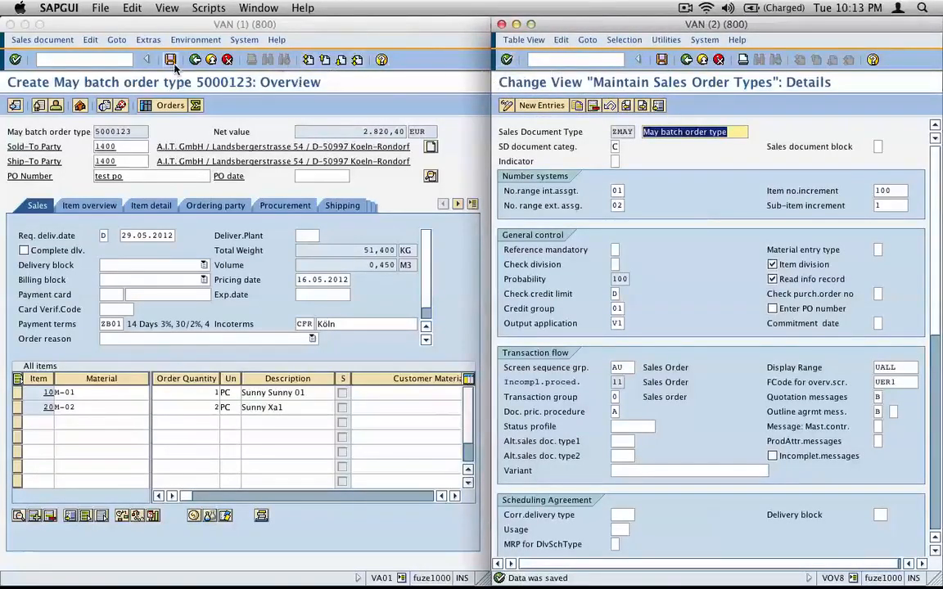
# - Restart VA01 in the order session and open a new ZMAY order with the same organizational data
pyautogui.click(96, 60)
pyautogui.write('/nva0')
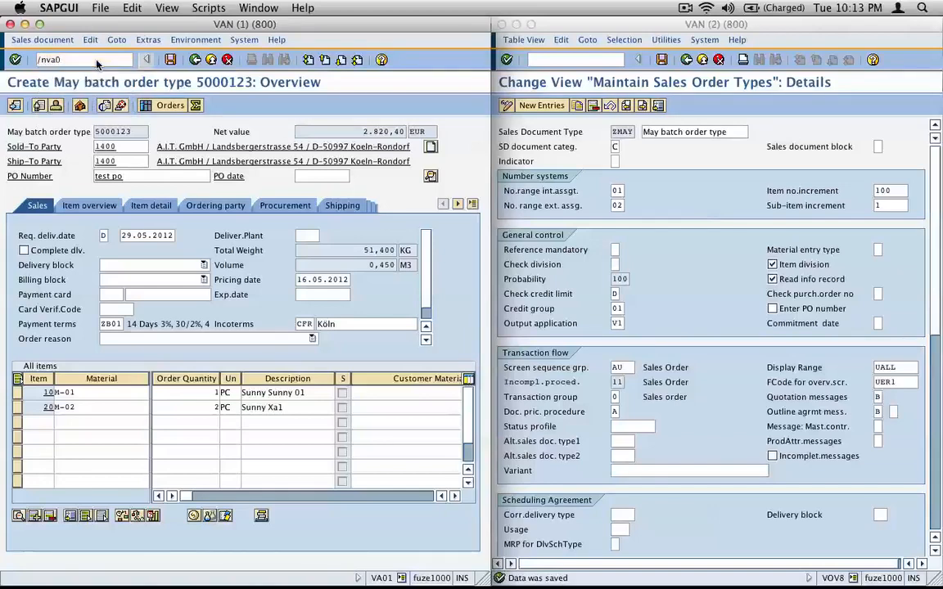
pyautogui.write('1')
pyautogui.press('Return')
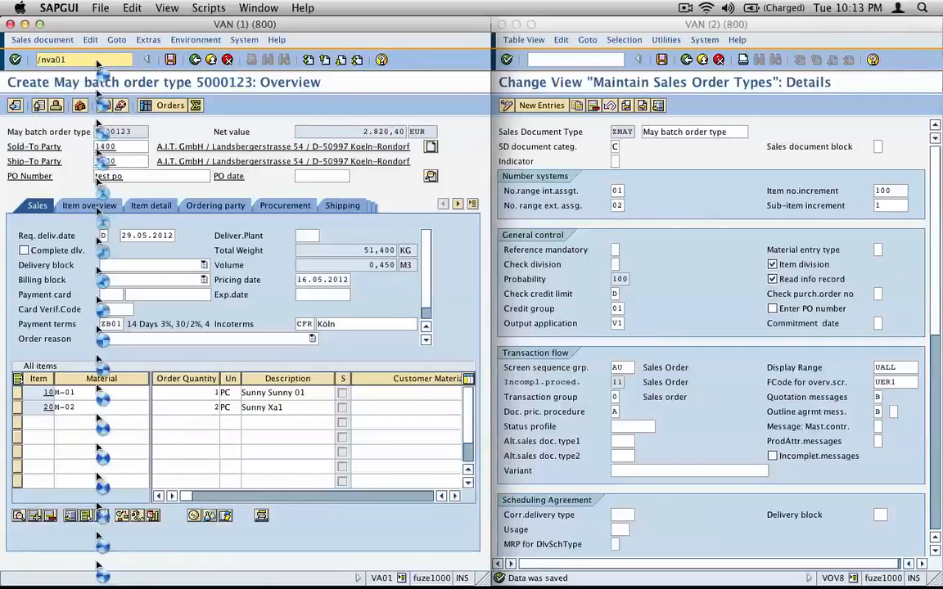
pyautogui.press('Return')
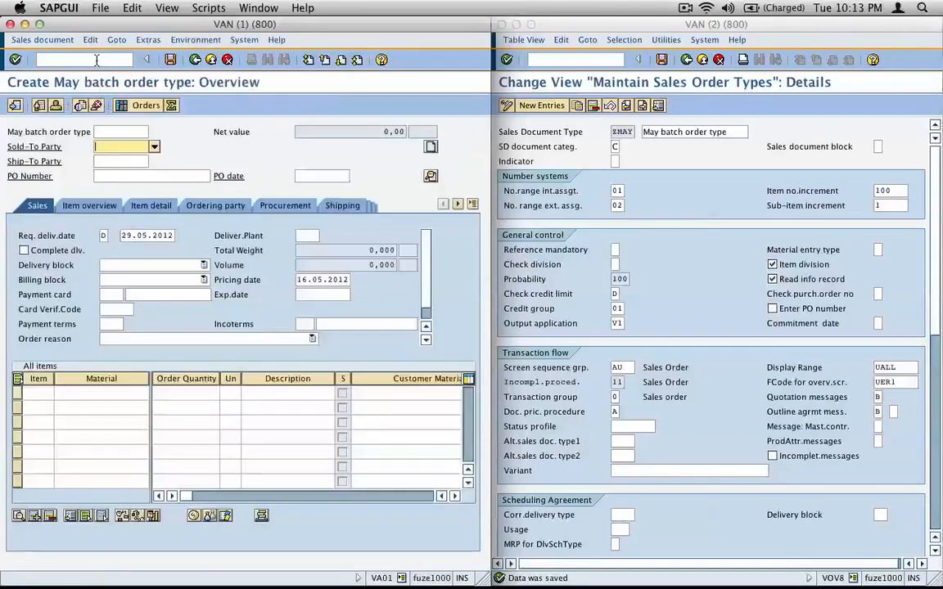
# - Enter the sold-to party's customer number in the new ZMAY order and accept the preselected ship-to party
pyautogui.write('1000')
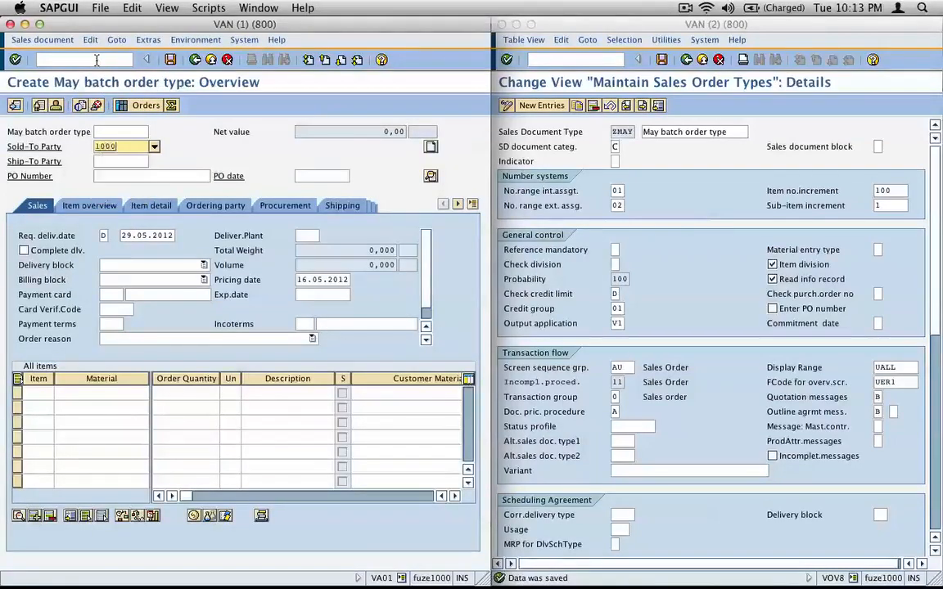
pyautogui.press('Return')
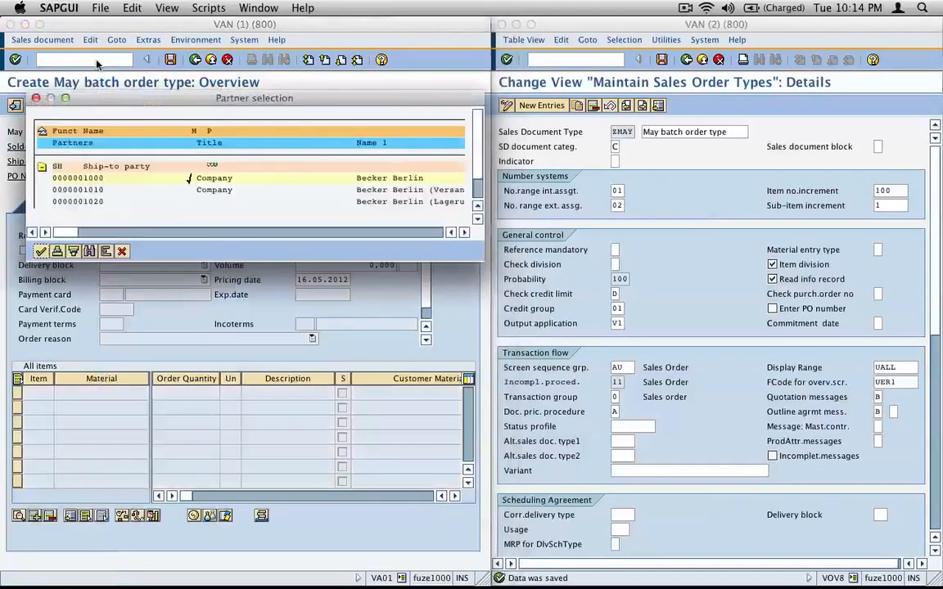
pyautogui.press('Return')
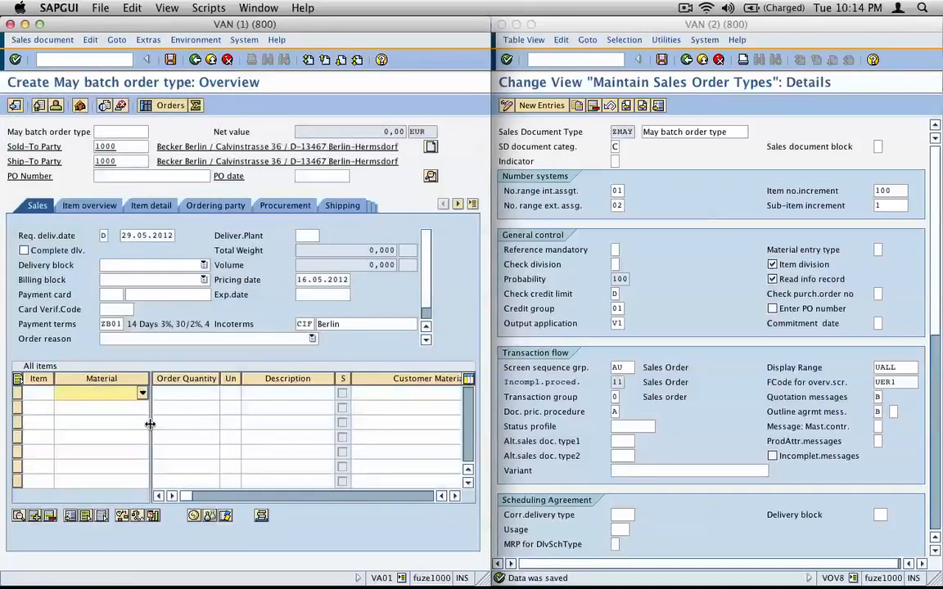
# - Add order items M-01 with quantity 1 and M-02 with quantity 2 to the new order
pyautogui.write('m-01')
pyautogui.press('Tab')
pyautogui.write('1')
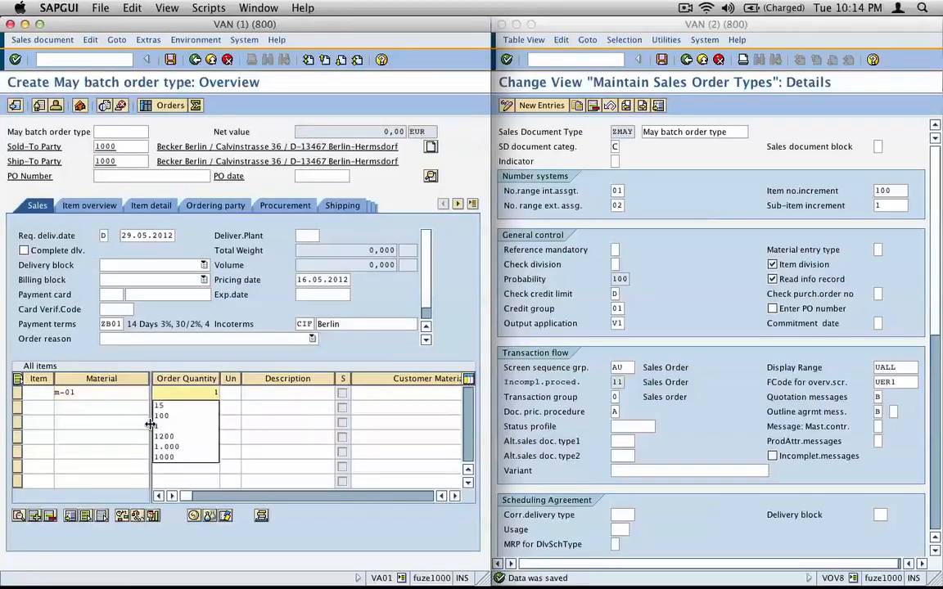
pyautogui.click(104, 407)
pyautogui.write('m-02')
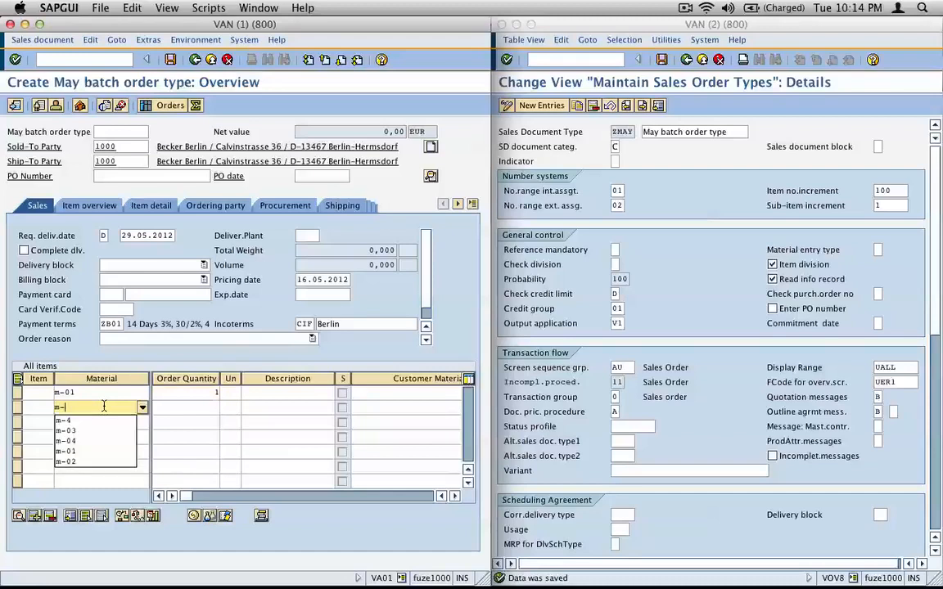
pyautogui.press('Tab')
pyautogui.write('2')
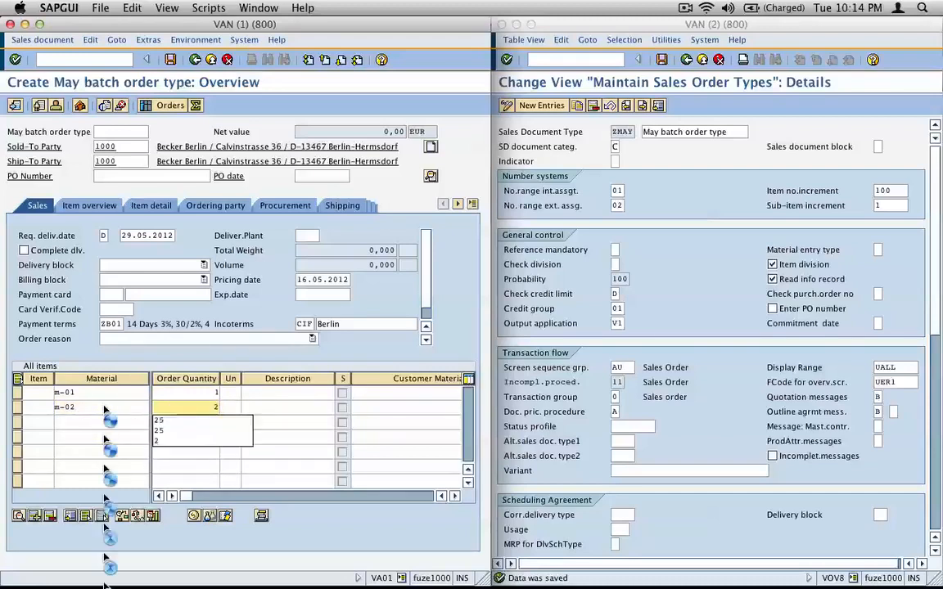
pyautogui.press('Return')
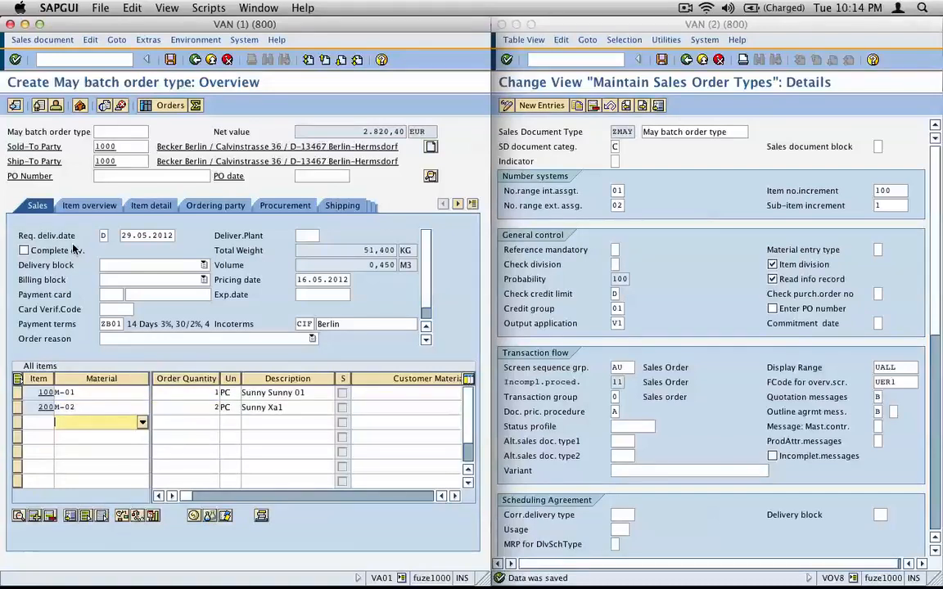
# - Highlight ZMAY's item number increment and capture a screenshot spanning the order and configuration windows
pyautogui.doubleClick(43, 393)
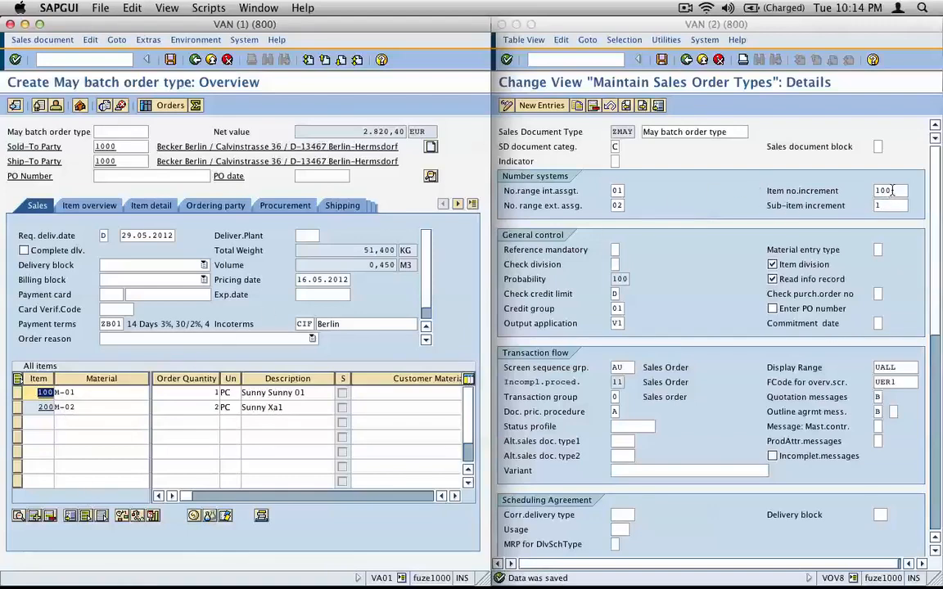
pyautogui.moveTo(894, 192); pyautogui.dragTo(856, 206)
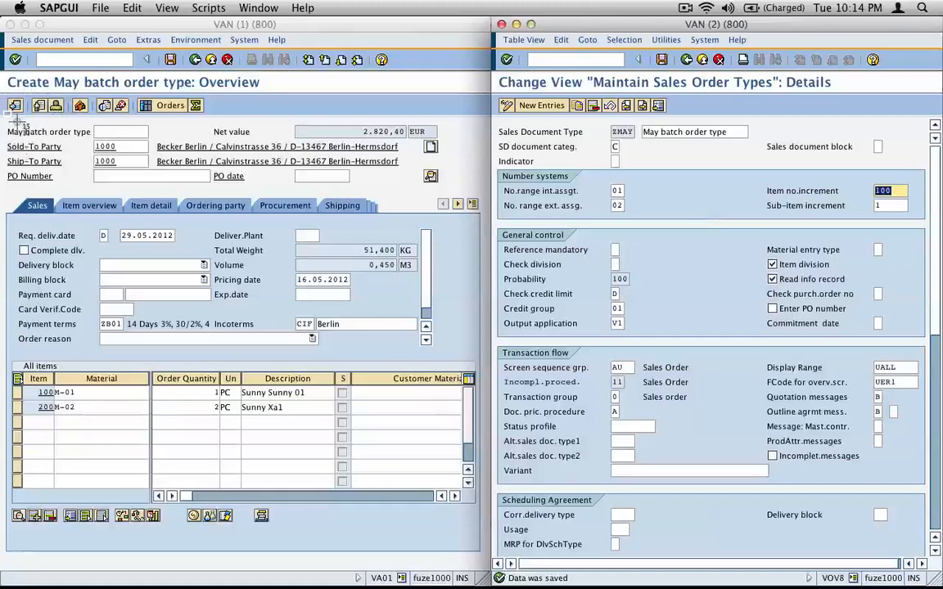
pyautogui.moveTo(15, 117); pyautogui.dragTo(928, 442)
# - Switch to the inkBook workbook and paste the screenshot onto blank page 125, positioned across the page width
pyautogui.press('super+Tab')
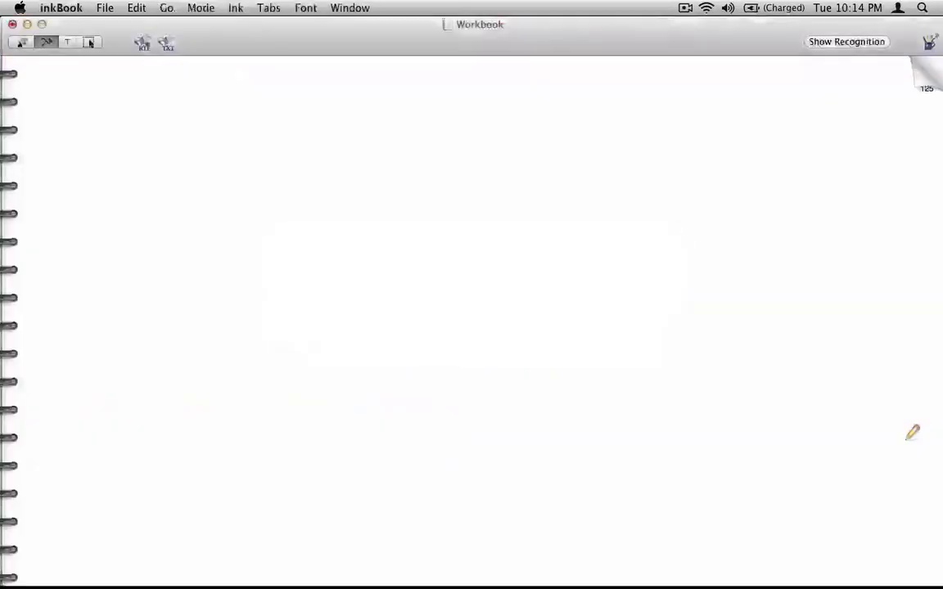
pyautogui.click(936, 83)
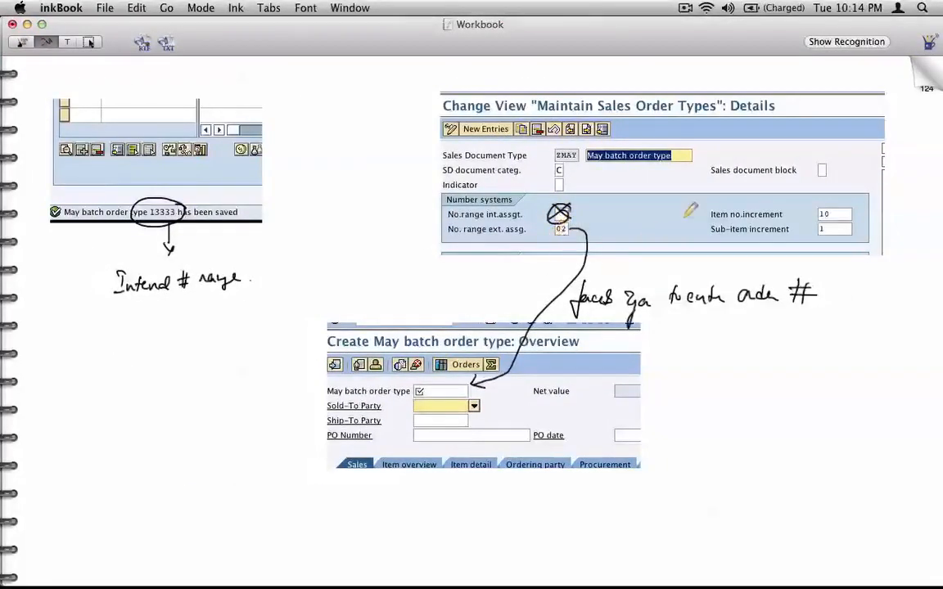
pyautogui.click(923, 72)
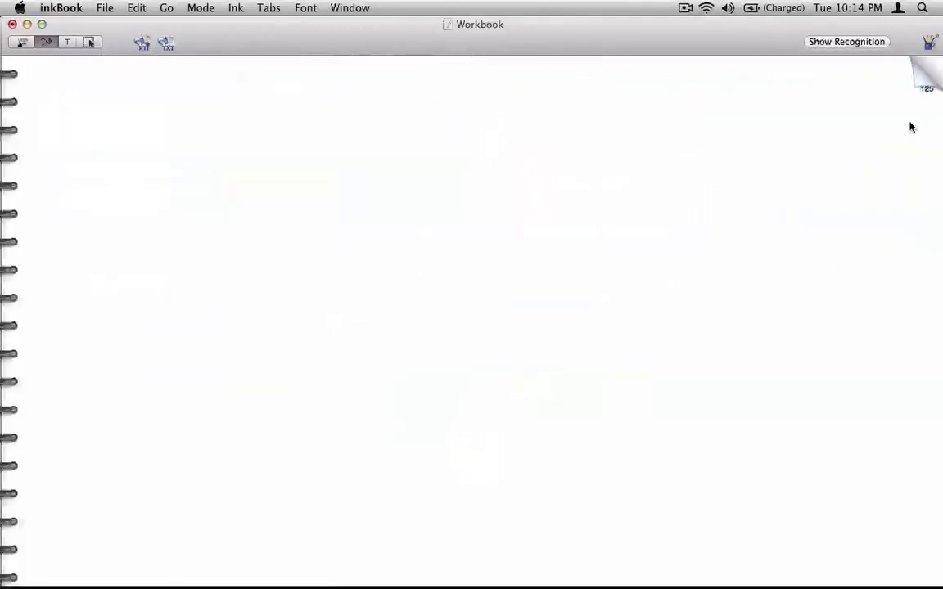
pyautogui.press('super+v')
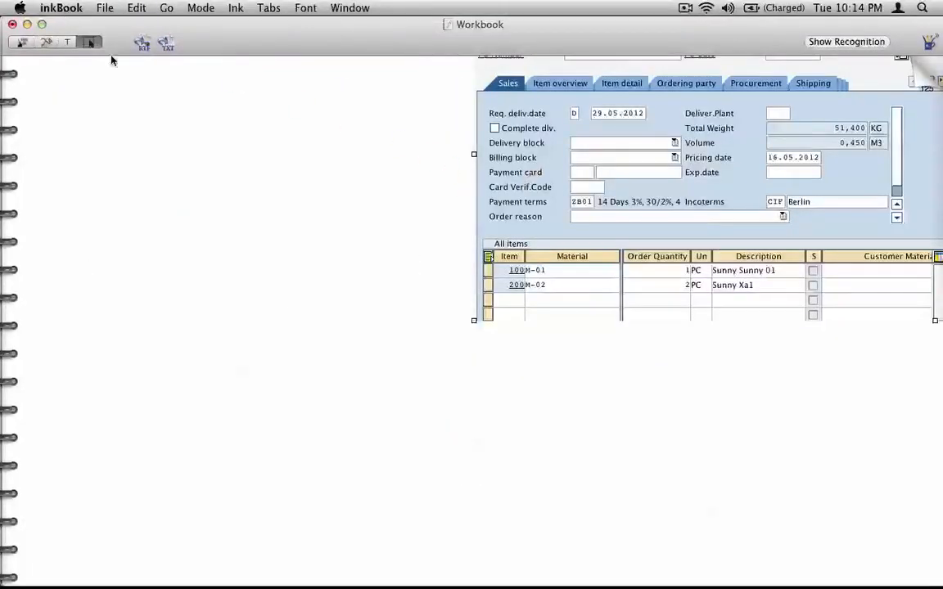
pyautogui.moveTo(621, 205); pyautogui.dragTo(169, 363)
# - Circle the item number increment with the pen and draw an arrow from it to the order's Item column
pyautogui.click(46, 42)
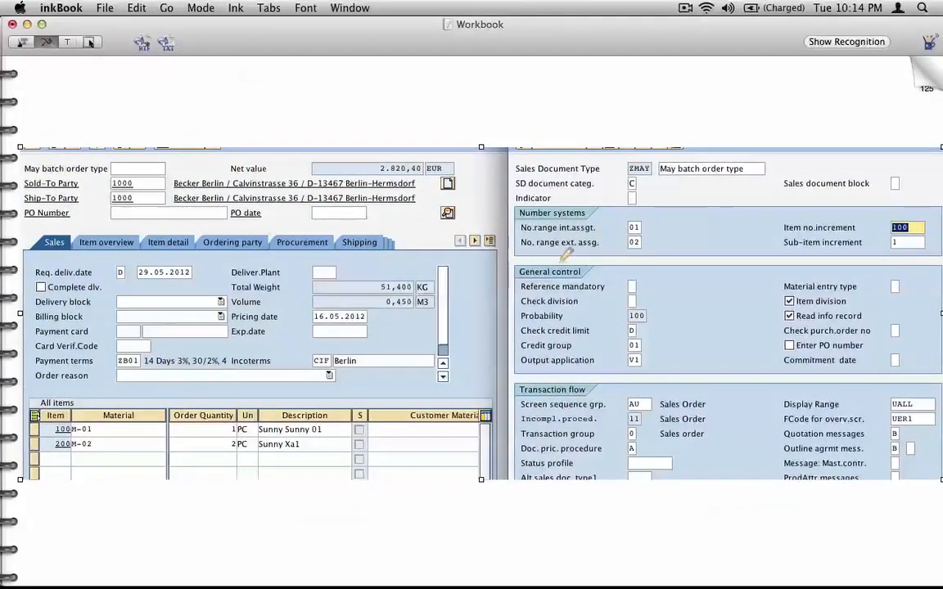
pyautogui.moveTo(921, 221)
pyautogui.mouseDown()
pyautogui.moveTo(874, 228)
pyautogui.moveTo(907, 233)
pyautogui.moveTo(884, 221)
pyautogui.moveTo(739, 215)
pyautogui.moveTo(390, 241)
pyautogui.moveTo(169, 272)
pyautogui.moveTo(79, 329)
pyautogui.moveTo(61, 405)
pyautogui.moveTo(72, 399)
pyautogui.mouseUp()
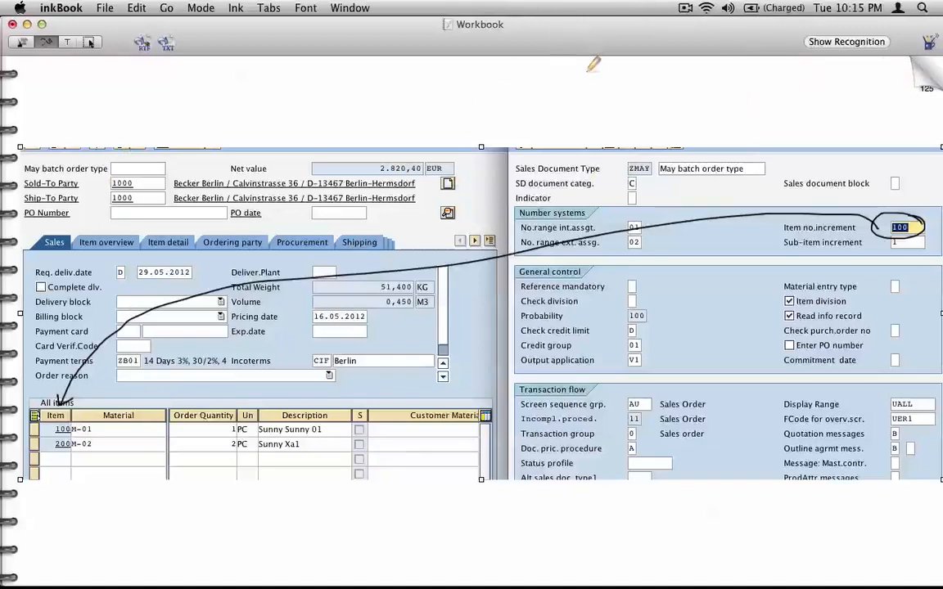
# - Handwrite item numbers 10, 20, 30 and 40 above the screenshot, with a circled 15 and an arrow between 10 and 20
pyautogui.moveTo(581, 65); pyautogui.dragTo(579, 80)
pyautogui.moveTo(587, 67)
pyautogui.mouseDown()
pyautogui.moveTo(600, 61)
pyautogui.moveTo(615, 75)
pyautogui.moveTo(586, 104)
pyautogui.moveTo(590, 95)
pyautogui.moveTo(585, 128)
pyautogui.moveTo(596, 118)
pyautogui.mouseUp()
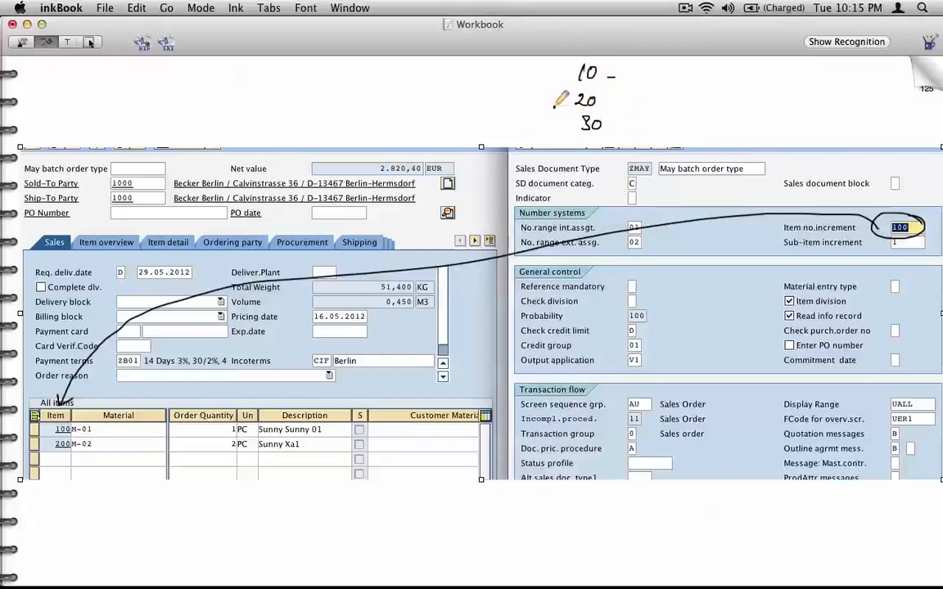
pyautogui.moveTo(554, 106)
pyautogui.mouseDown()
pyautogui.moveTo(566, 85)
pyautogui.moveTo(567, 96)
pyautogui.mouseUp()
pyautogui.moveTo(584, 141); pyautogui.dragTo(592, 149)
pyautogui.moveTo(590, 143); pyautogui.dragTo(595, 144)
pyautogui.moveTo(529, 112); pyautogui.dragTo(531, 124)
pyautogui.moveTo(533, 112)
pyautogui.mouseDown()
pyautogui.moveTo(587, 77)
pyautogui.moveTo(577, 98)
pyautogui.mouseUp()
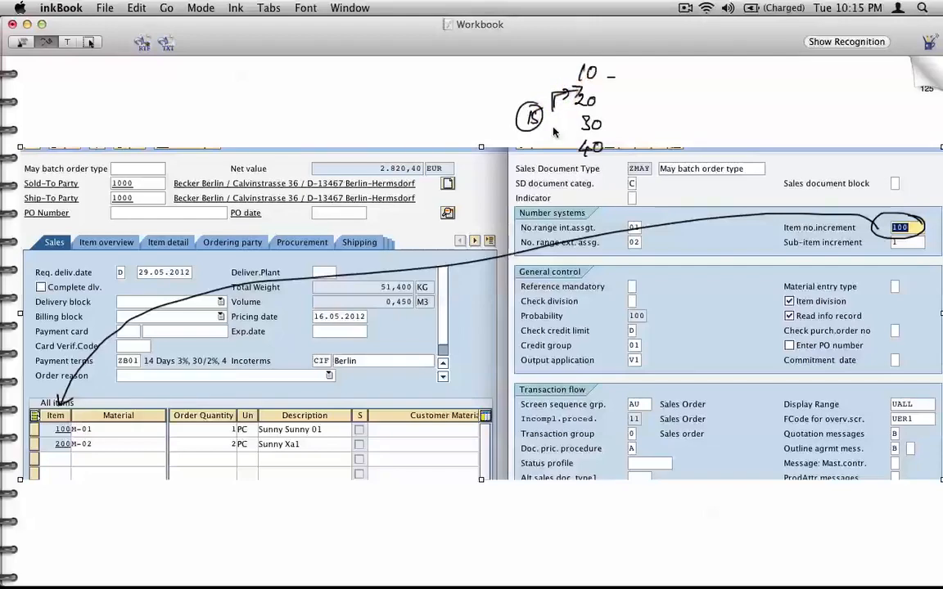
# - Turn to the next workbook page, switch back to SAP GUI and add material M-03 to the order as item 150
pyautogui.click(923, 80)
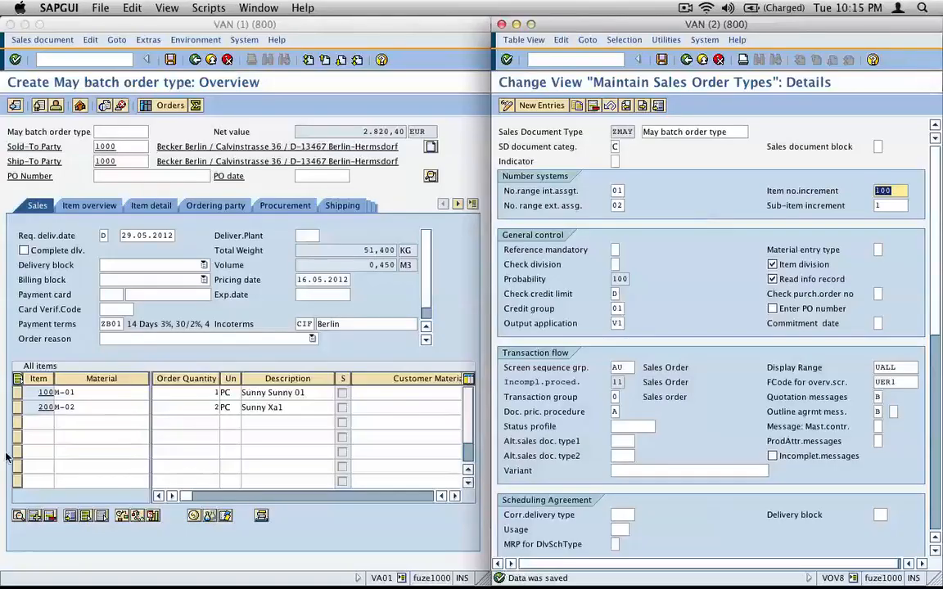
pyautogui.write('m-03')
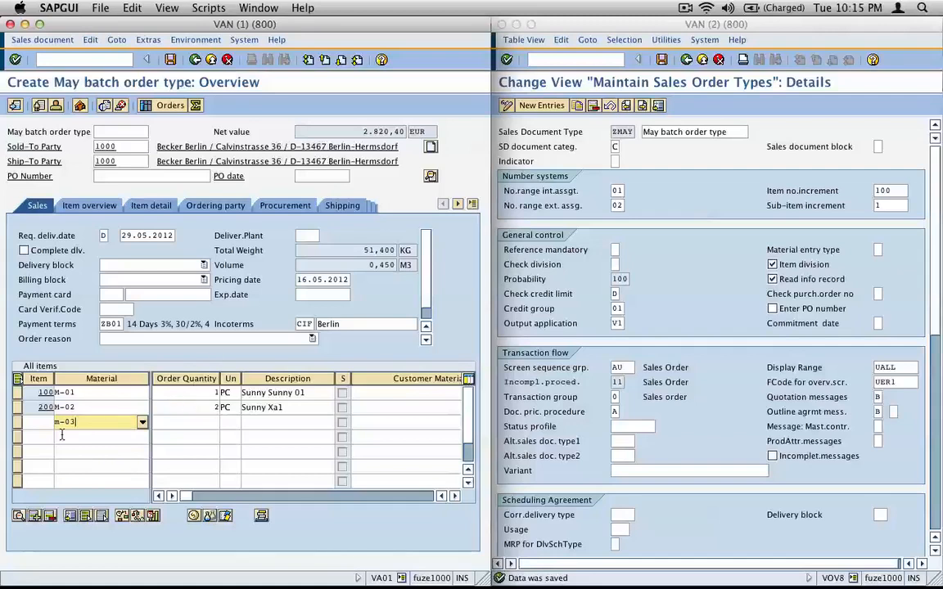
pyautogui.click(38, 423)
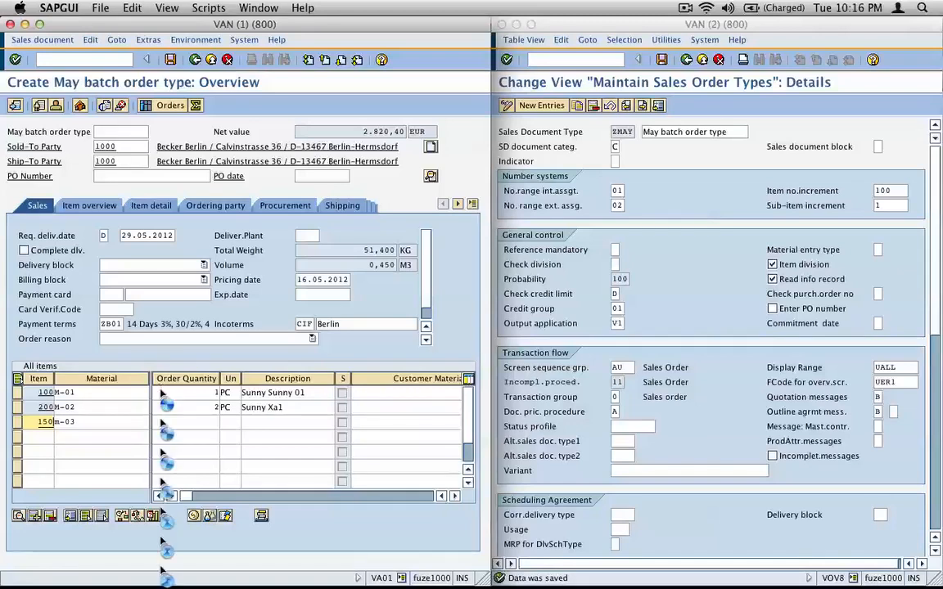
pyautogui.press('Return')
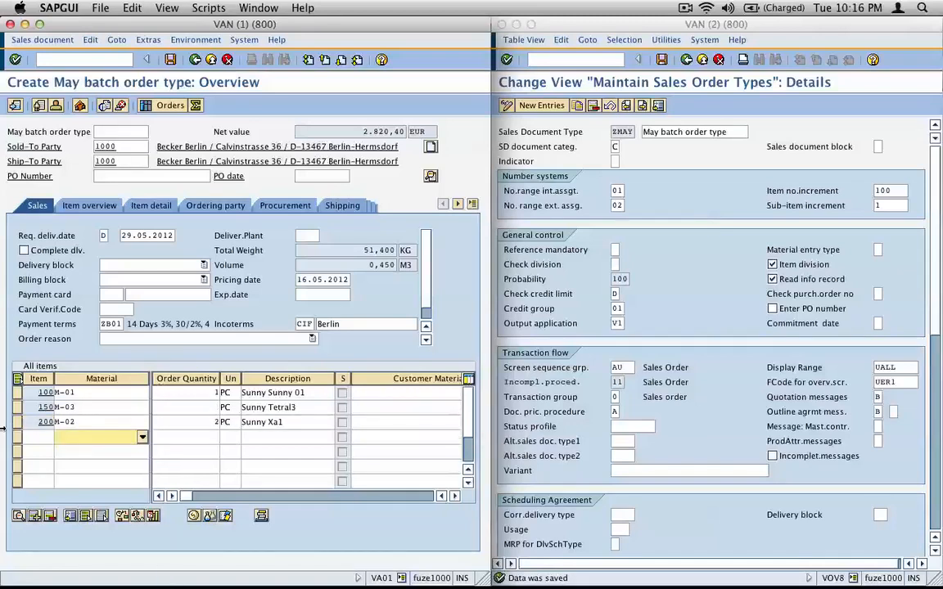
# - Select the M-03 row and paste a screenshot of the order's item table near the top of inkBook page 126
pyautogui.click(17, 407)
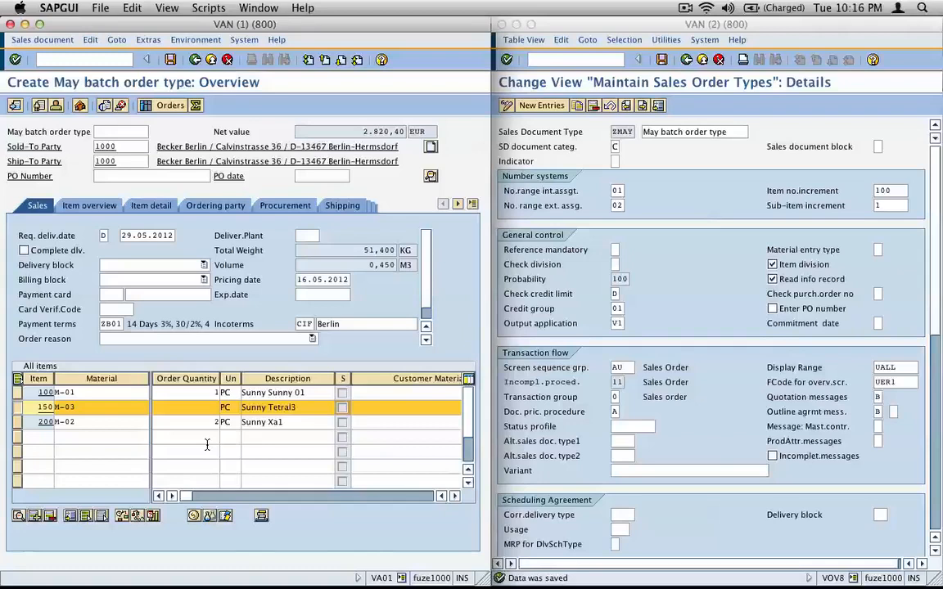
pyautogui.press('super+shift+4')
pyautogui.moveTo(11, 351); pyautogui.dragTo(331, 449)
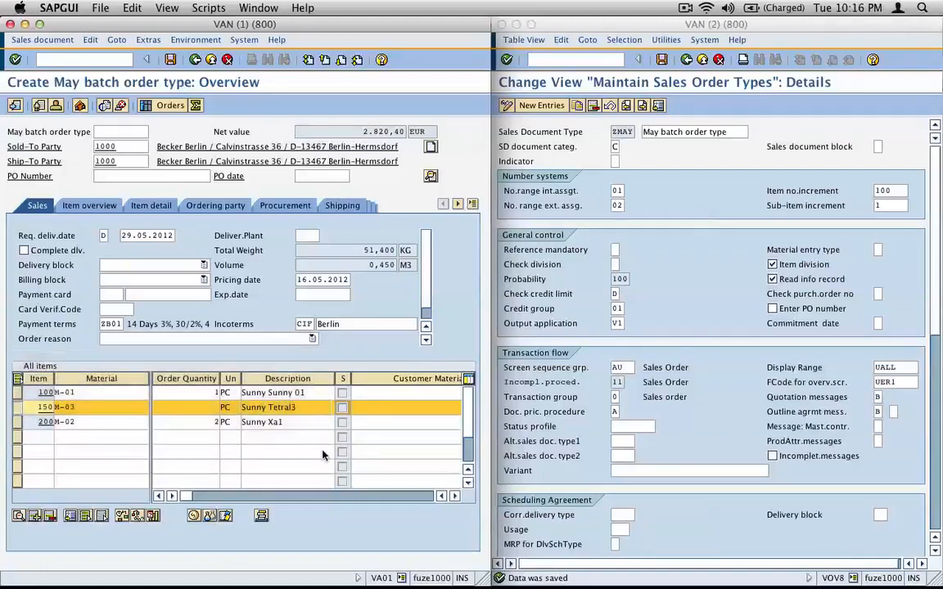
pyautogui.press('super+Tab')
pyautogui.press('super+v')
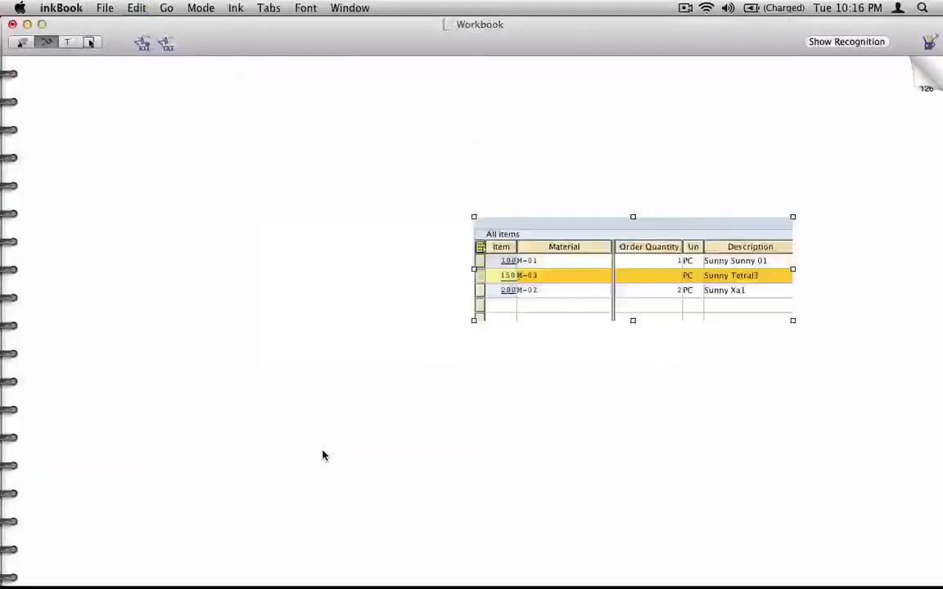
pyautogui.click(96, 45)
pyautogui.moveTo(611, 274); pyautogui.dragTo(439, 169)
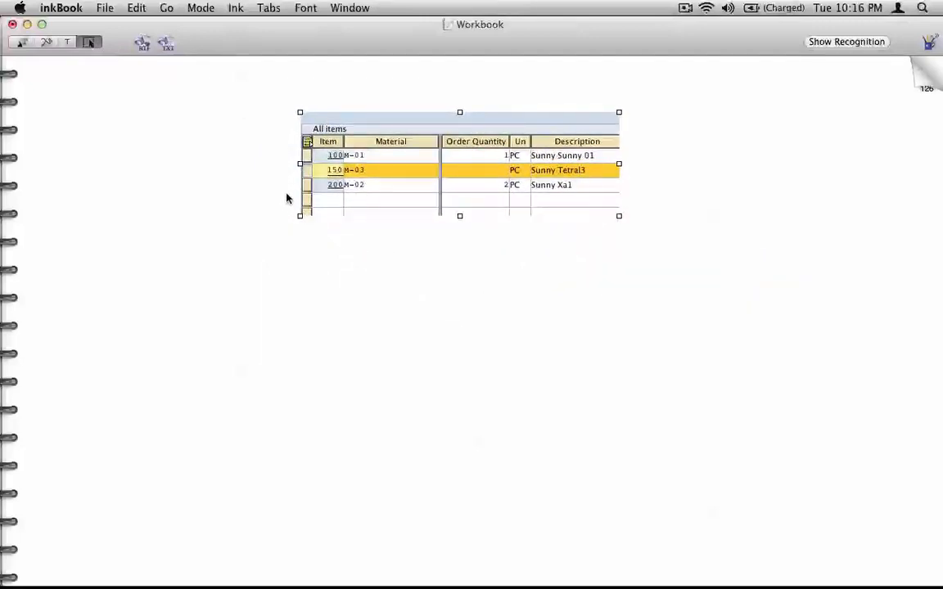
# - Handwrite 300 M-04 and 170 M-04 below the item table, with an arrow from 170 to between items 150 and 200
pyautogui.click(46, 43)
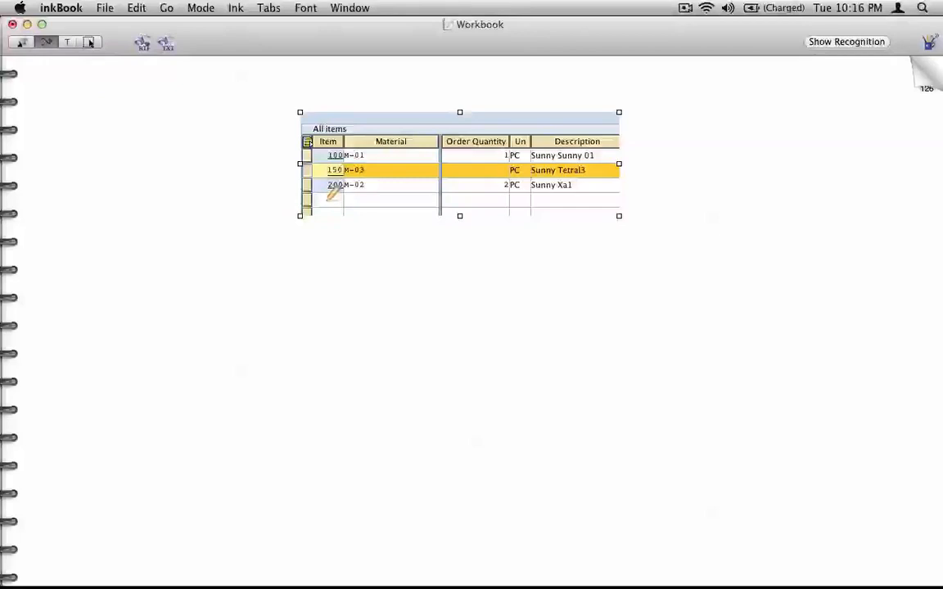
pyautogui.moveTo(350, 208)
pyautogui.mouseDown()
pyautogui.moveTo(377, 198)
pyautogui.moveTo(391, 207)
pyautogui.mouseUp()
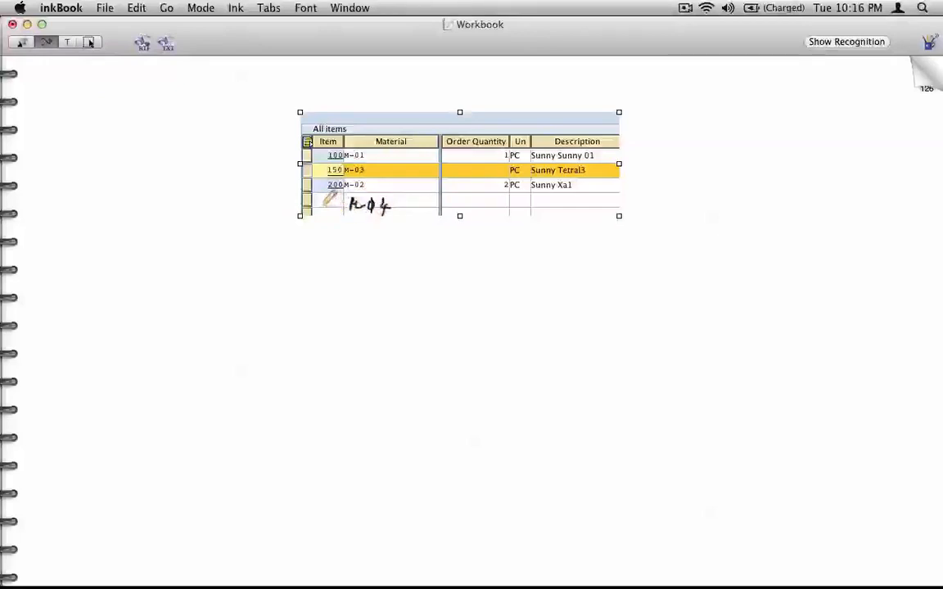
pyautogui.moveTo(319, 200); pyautogui.dragTo(317, 210)
pyautogui.moveTo(329, 201); pyautogui.dragTo(330, 201)
pyautogui.moveTo(336, 200); pyautogui.dragTo(338, 200)
pyautogui.moveTo(352, 238)
pyautogui.mouseDown()
pyautogui.moveTo(366, 233)
pyautogui.moveTo(393, 245)
pyautogui.mouseUp()
pyautogui.moveTo(315, 231)
pyautogui.mouseDown()
pyautogui.moveTo(313, 244)
pyautogui.moveTo(335, 234)
pyautogui.moveTo(285, 219)
pyautogui.moveTo(282, 190)
pyautogui.moveTo(301, 172)
pyautogui.moveTo(301, 189)
pyautogui.mouseUp()
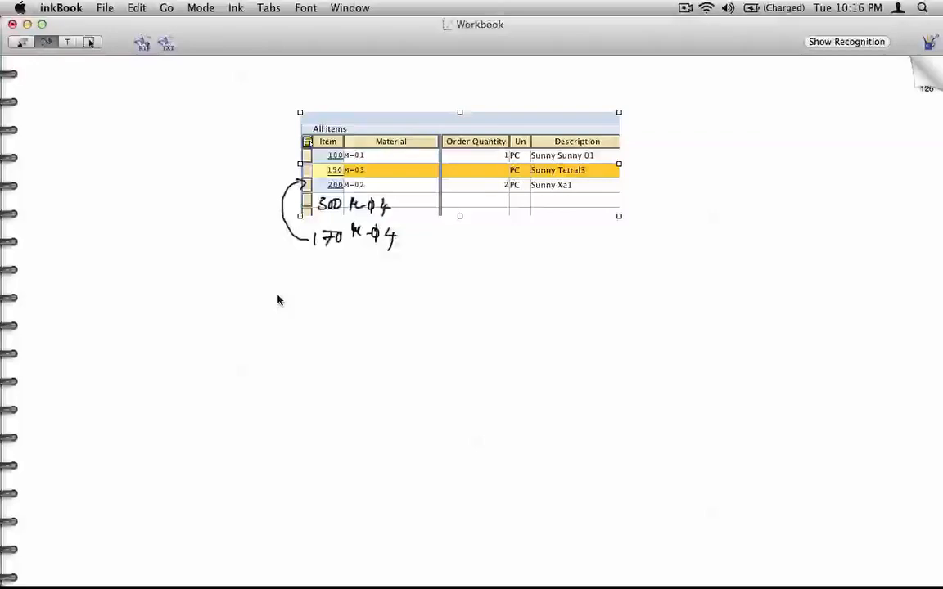
# - Switch back to SAP GUI, open ZMAY's Reference mandatory options and highlight B, With reference to a quotation
pyautogui.press('super+Tab')
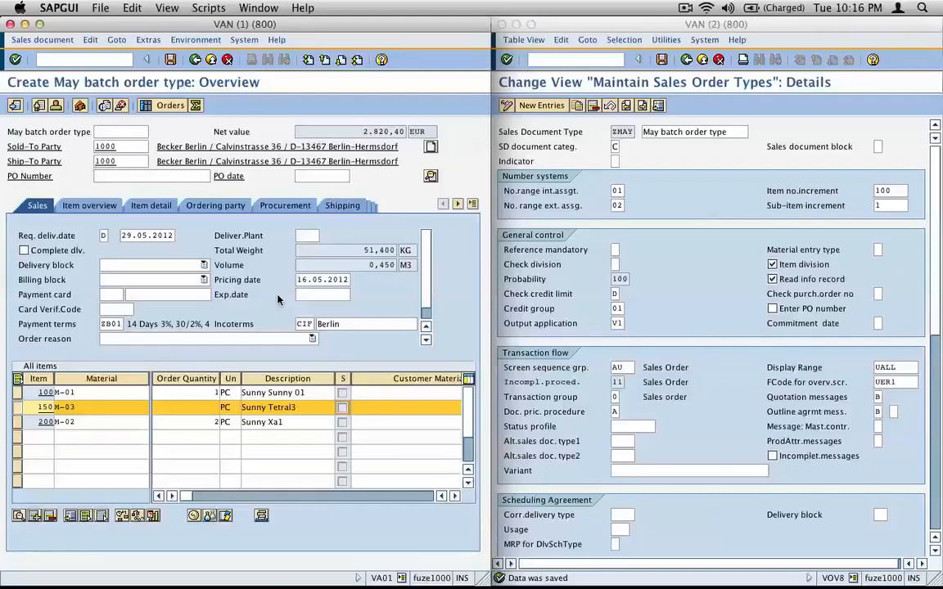
pyautogui.click(812, 183)
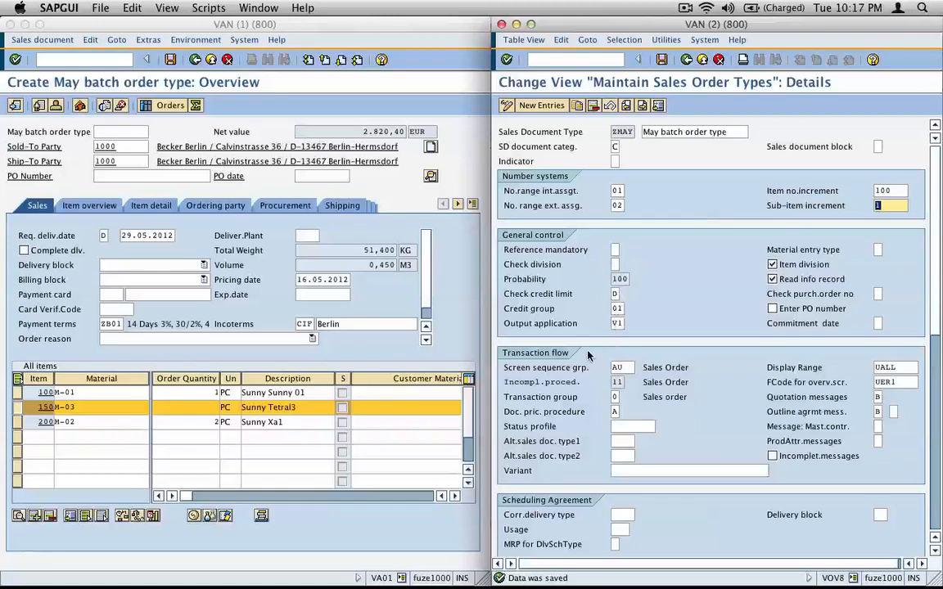
pyautogui.click(616, 249)
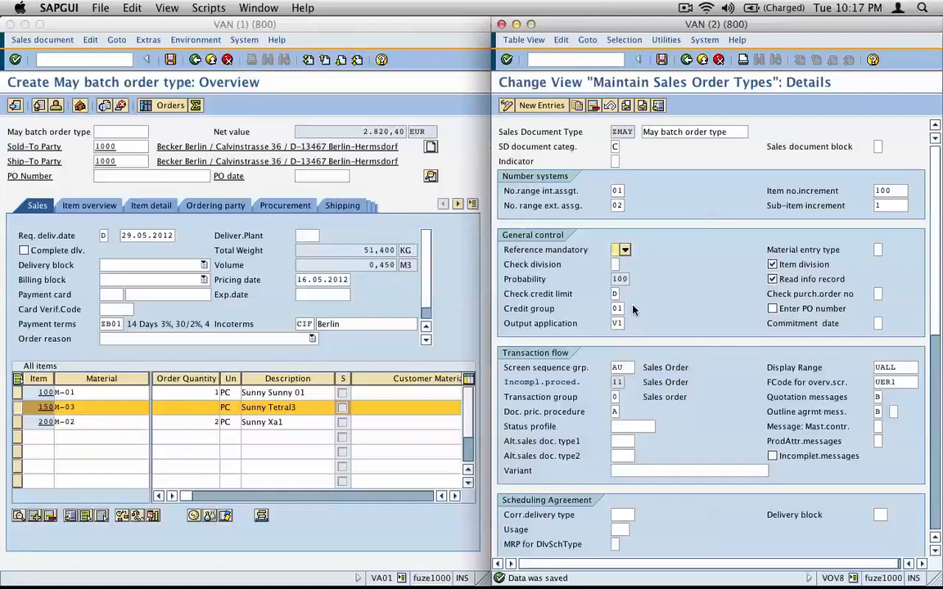
pyautogui.click(625, 250)
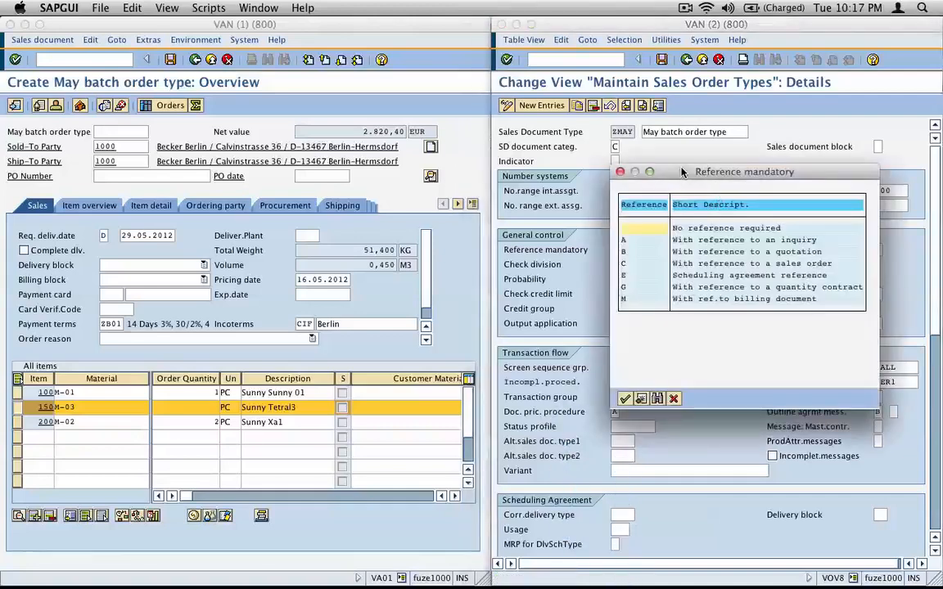
pyautogui.moveTo(682, 171); pyautogui.dragTo(725, 215)
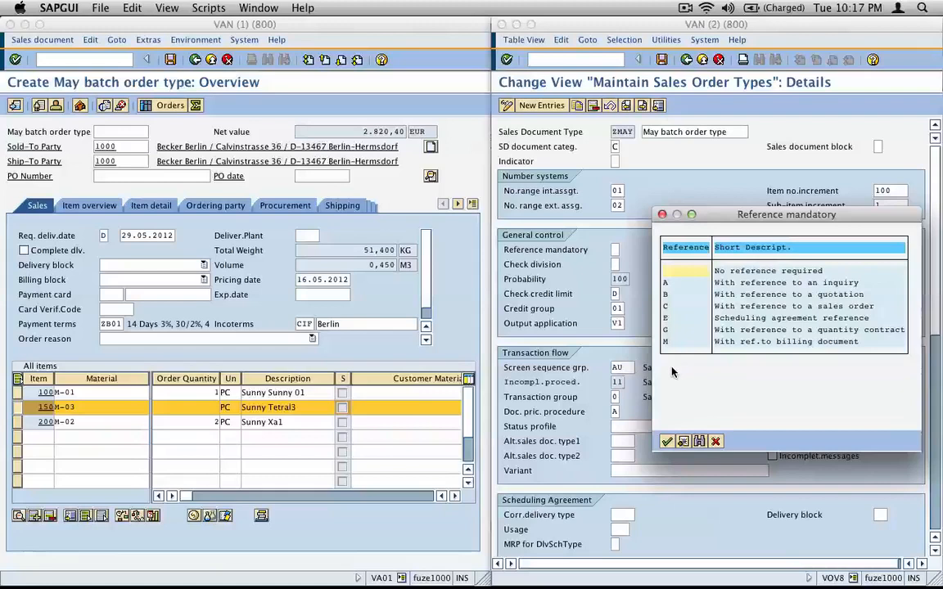
pyautogui.click(663, 294)
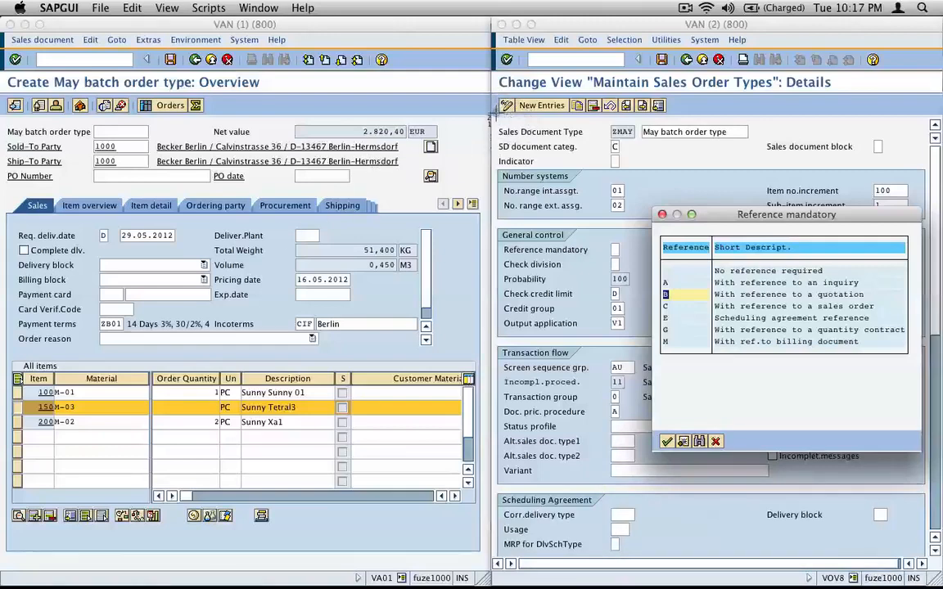
# - Capture ZMAY's settings with the Reference mandatory list, paste the screenshot on inkBook's next page and move it toward the upper middle
pyautogui.moveTo(498, 112); pyautogui.dragTo(919, 393)
pyautogui.press('super+Tab')
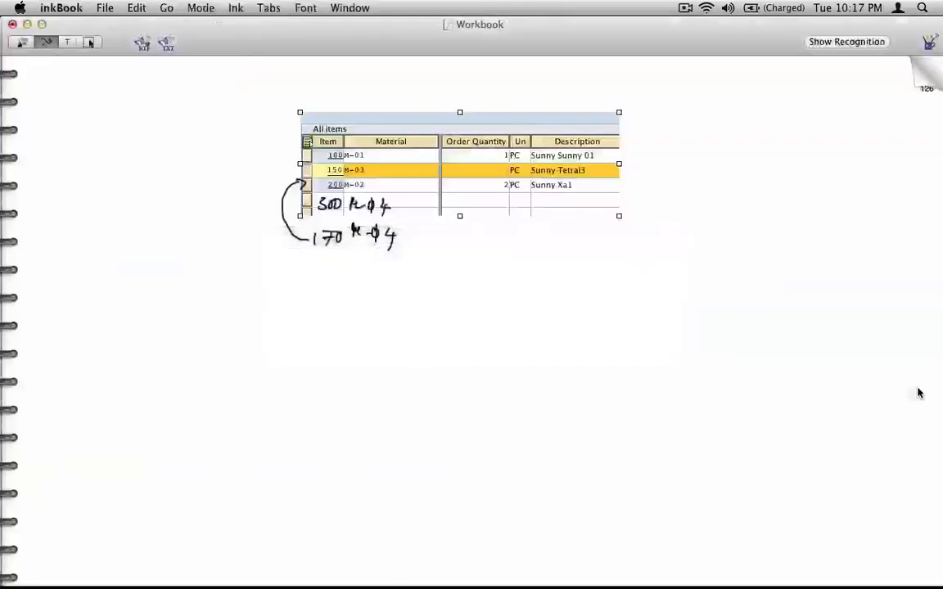
pyautogui.click(924, 81)
pyautogui.press('super+v')
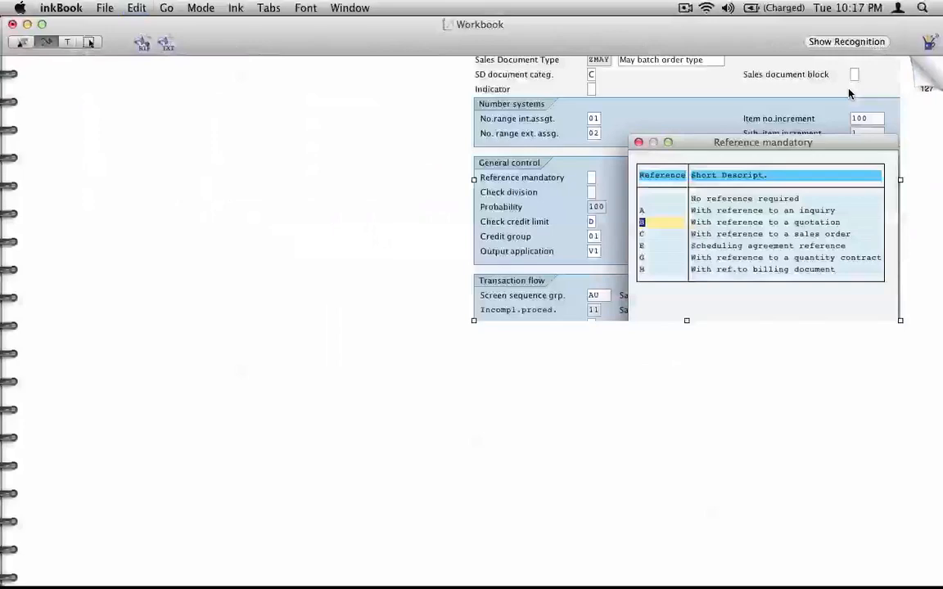
pyautogui.moveTo(565, 197); pyautogui.dragTo(338, 235)
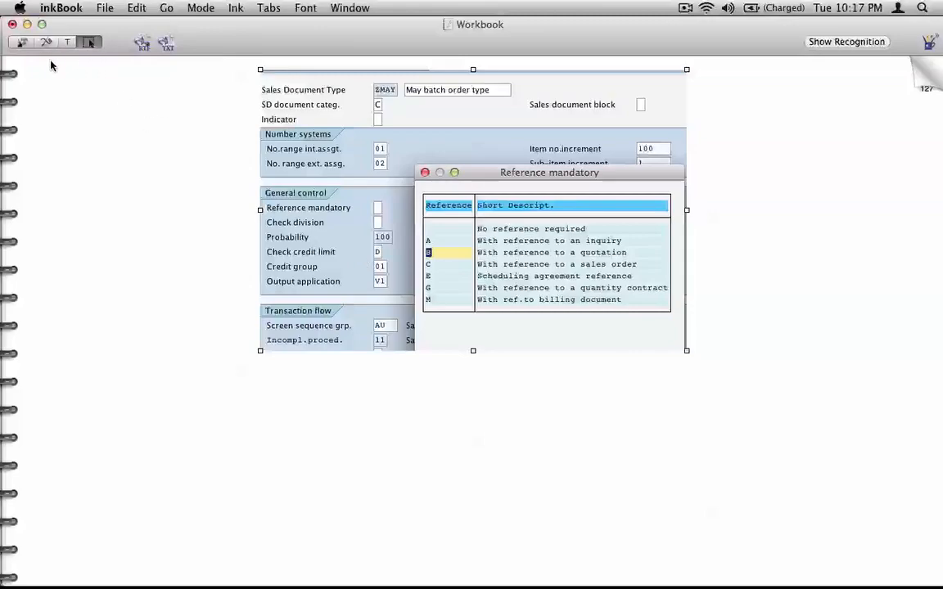
# - Switch back to SAP GUI, set ZMAY's Reference mandatory to B, With reference to a quotation, and save
pyautogui.press('super+Tab')
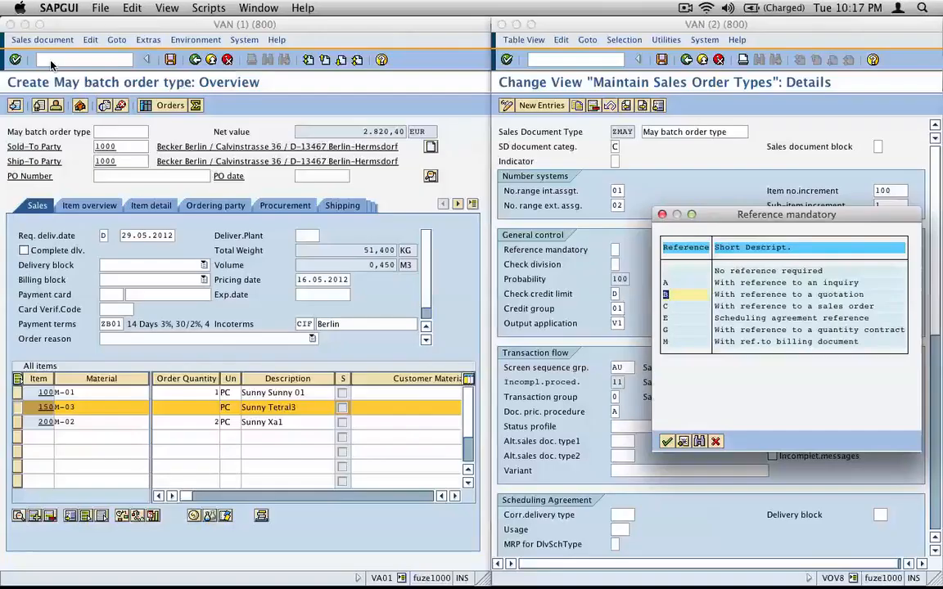
pyautogui.doubleClick(667, 293)
pyautogui.click(662, 60)
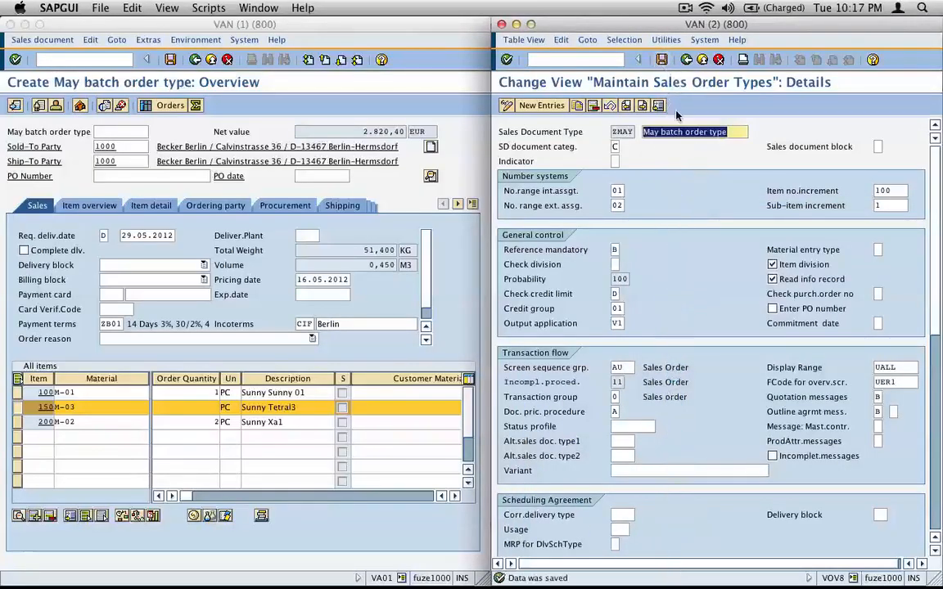
pyautogui.click(661, 59)
# - Restart VA01 for order type ZMAY and move the Create with Reference dialog below the order type and organizational data
pyautogui.click(83, 59)
pyautogui.write('/nv')
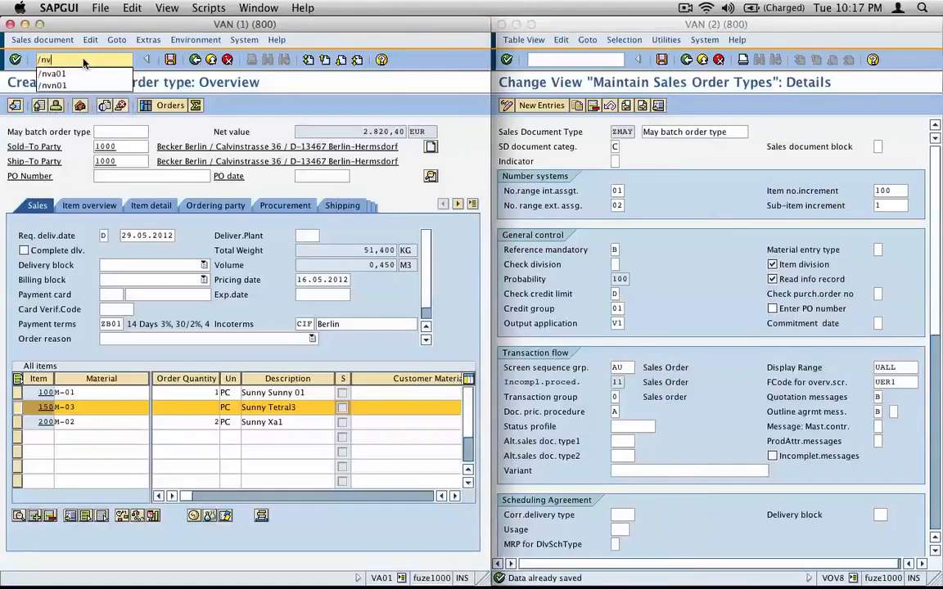
pyautogui.write('a01')
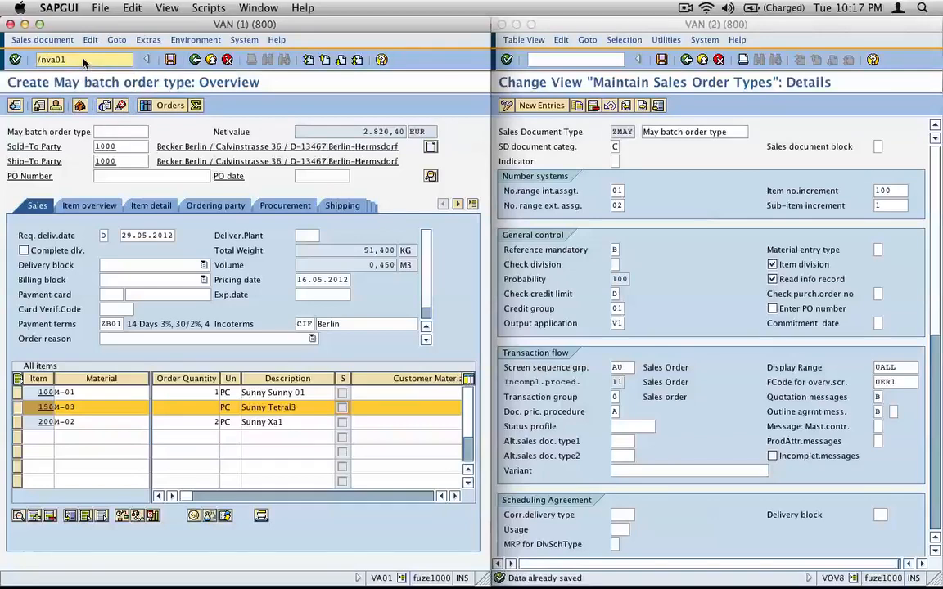
pyautogui.press('Return')
pyautogui.press('F8')
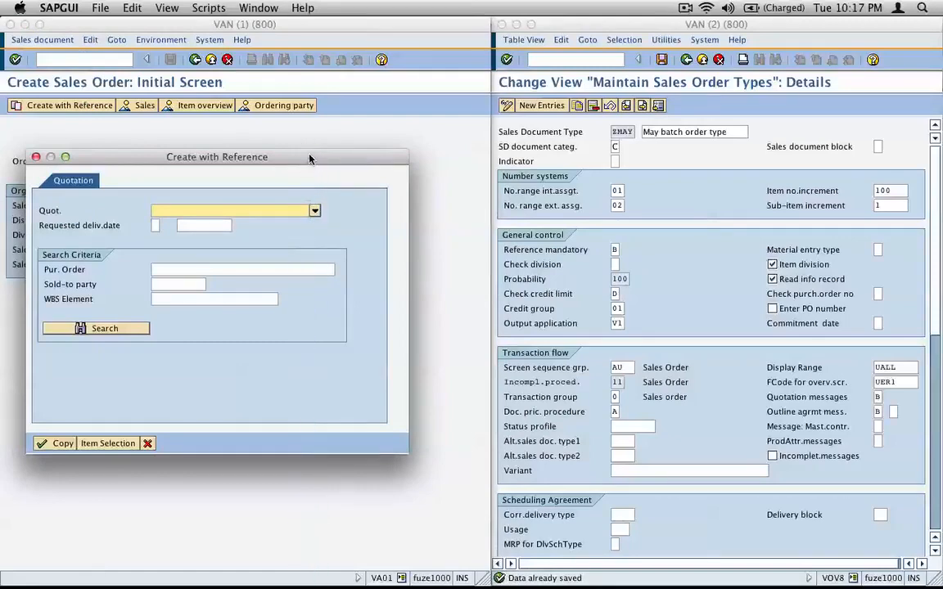
pyautogui.moveTo(309, 158); pyautogui.dragTo(361, 268)
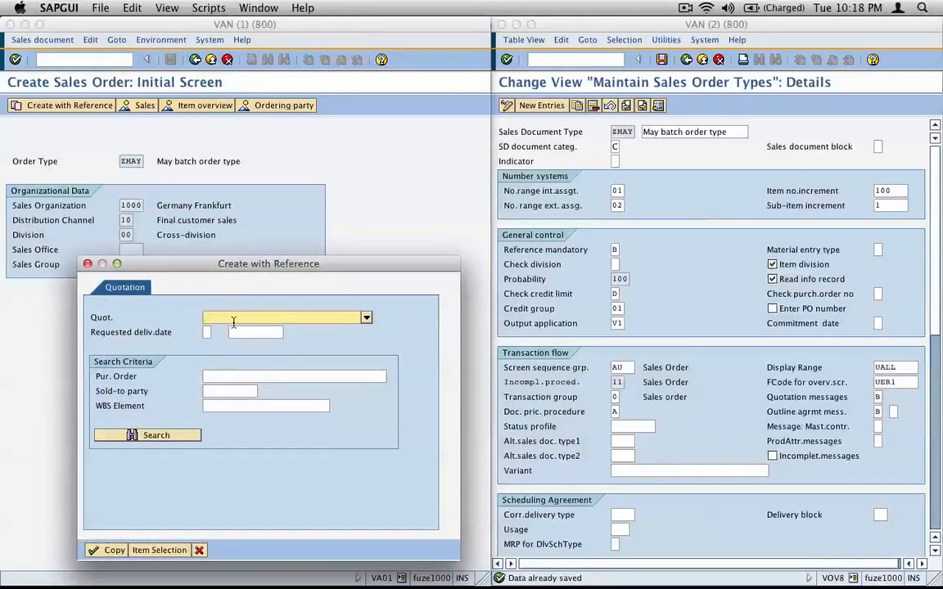
# - Open ZMAY's Reference mandatory options and move the list so that the field's value stays uncovered
pyautogui.click(615, 251)
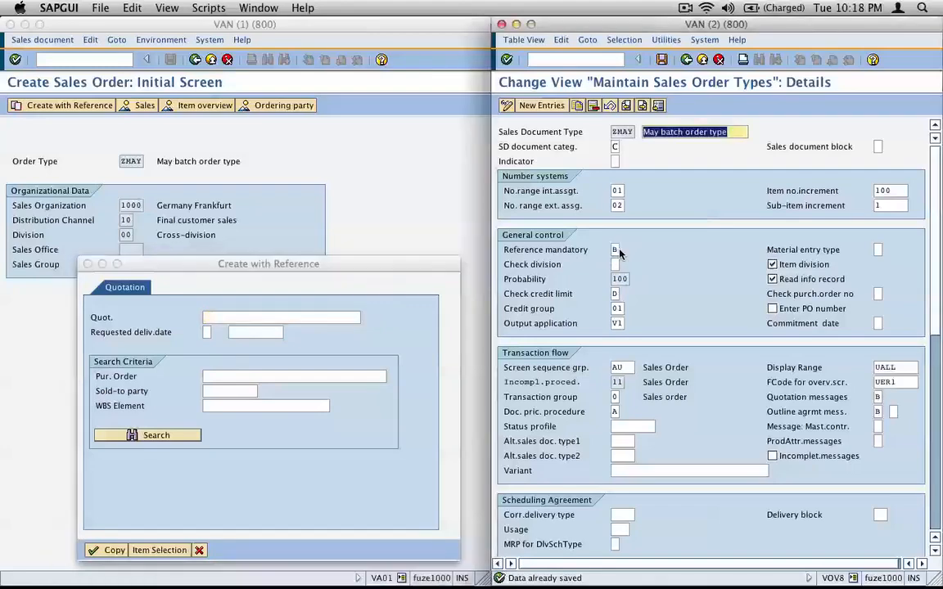
pyautogui.click(615, 252)
pyautogui.doubleClick(616, 251)
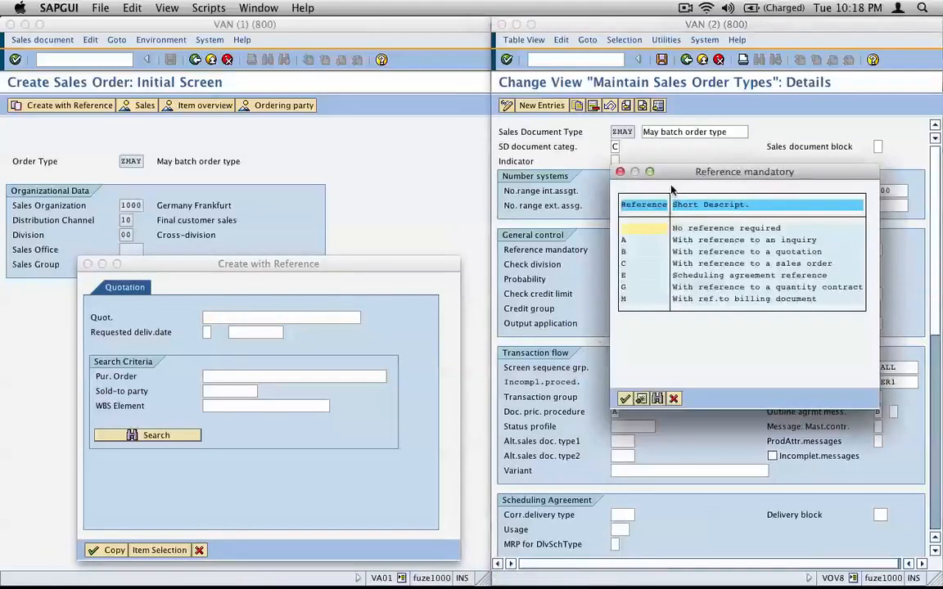
pyautogui.moveTo(676, 171); pyautogui.dragTo(700, 274)
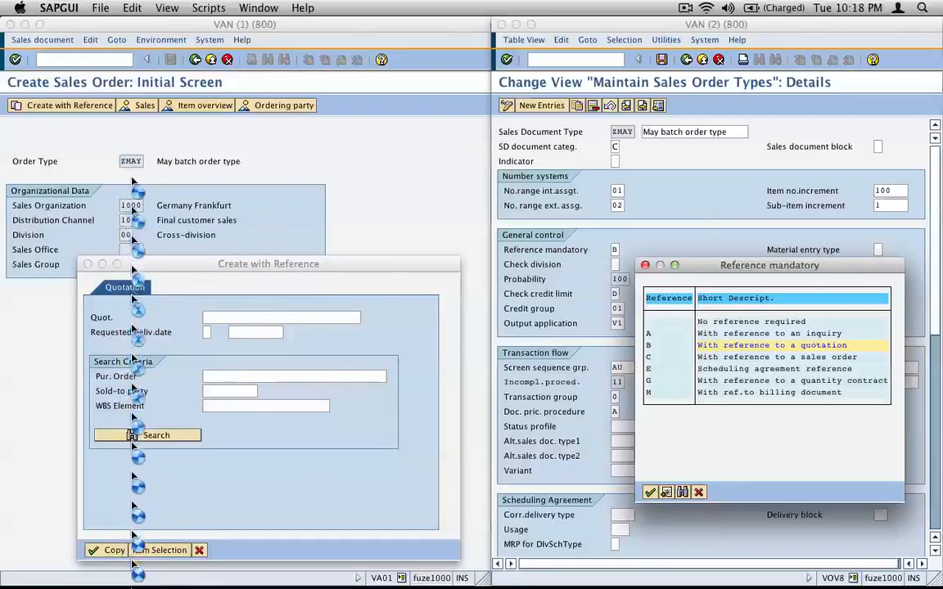
# - Cancel the Create with Reference dialog and start creating the ZMAY order with reference again
pyautogui.click(193, 271)
pyautogui.click(199, 551)
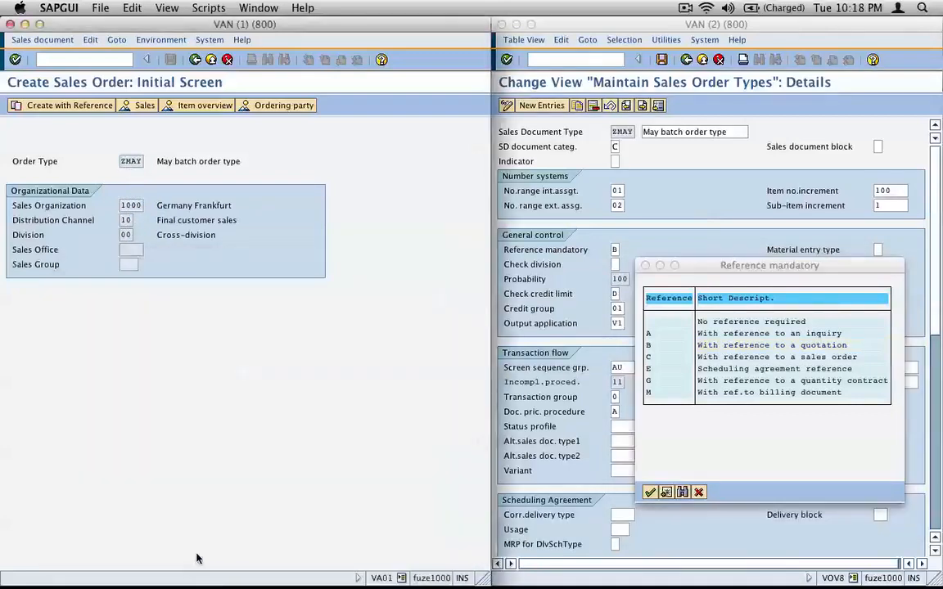
pyautogui.click(68, 106)
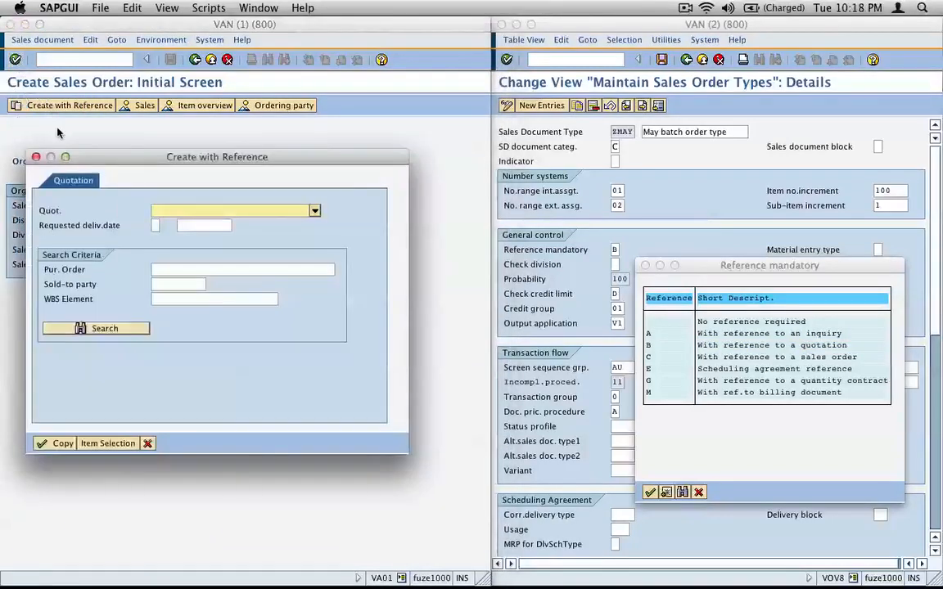
# - Capture the Create with Reference dialog together with ZMAY's Reference mandatory settings and switch to inkBook
pyautogui.press('super+shift+4')
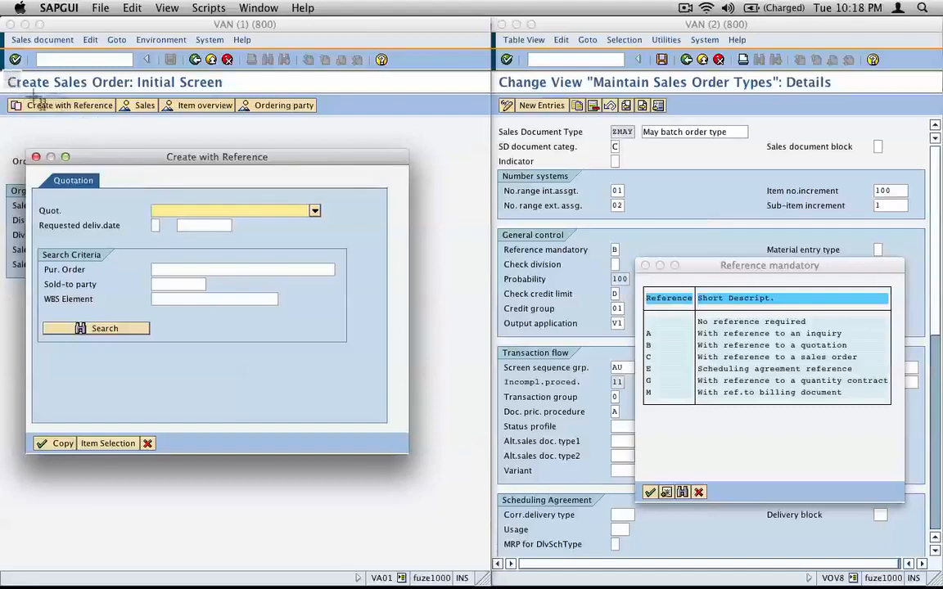
pyautogui.moveTo(3, 63)
pyautogui.mouseDown()
pyautogui.moveTo(770, 460)
pyautogui.moveTo(813, 468)
pyautogui.moveTo(905, 454)
pyautogui.mouseUp()
pyautogui.press('super+Tab')
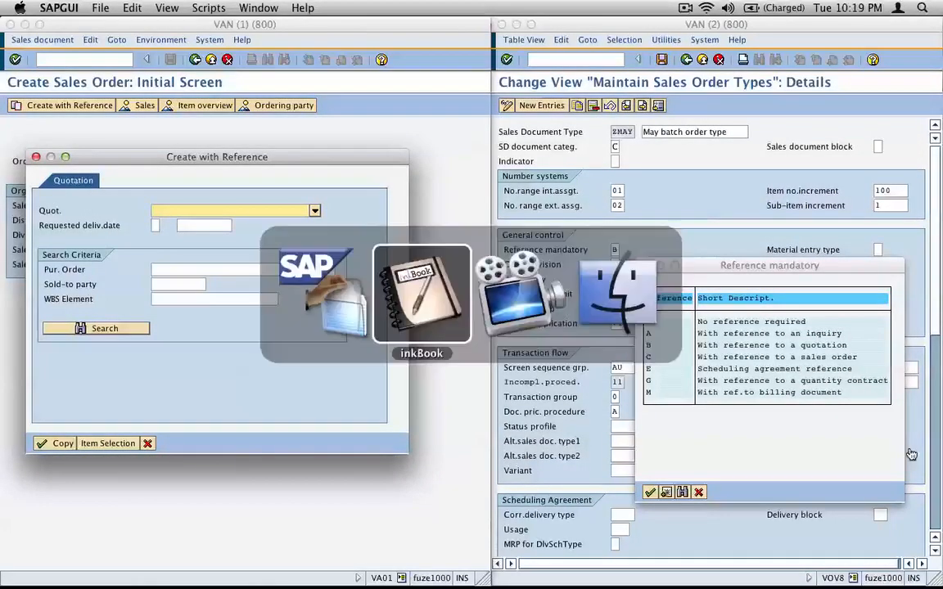
# - Replace the earlier screenshot on page 127 with the new capture and position it across the page below a blank strip
pyautogui.press('super+v')
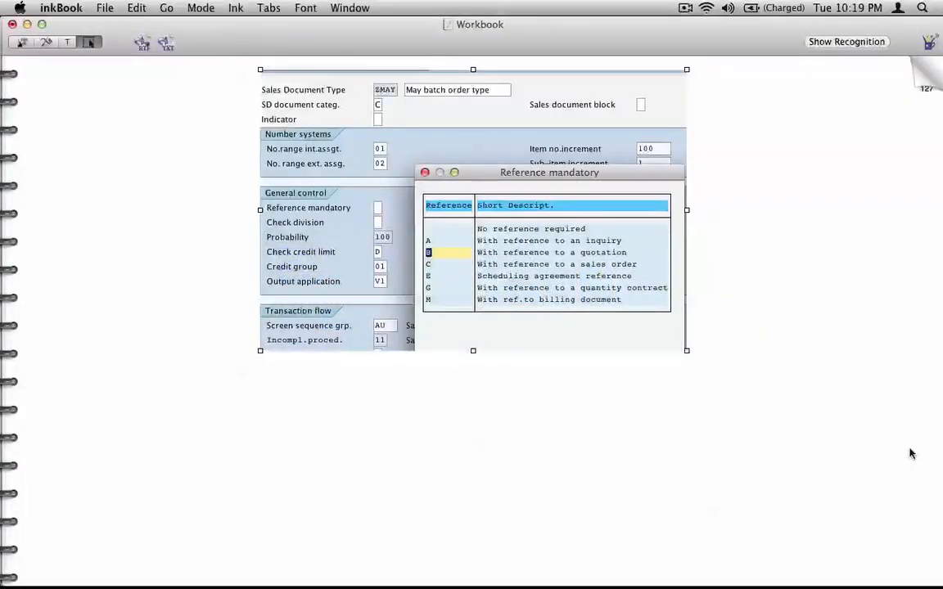
pyautogui.moveTo(360, 173); pyautogui.dragTo(357, 214)
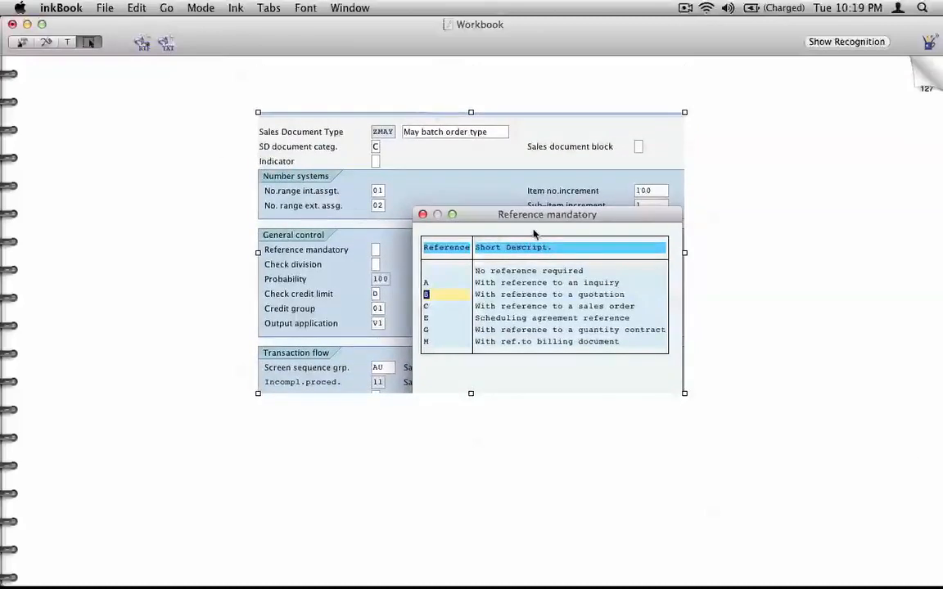
pyautogui.rightClick(512, 239)
pyautogui.click(433, 324)
pyautogui.moveTo(433, 324); pyautogui.dragTo(382, 328)
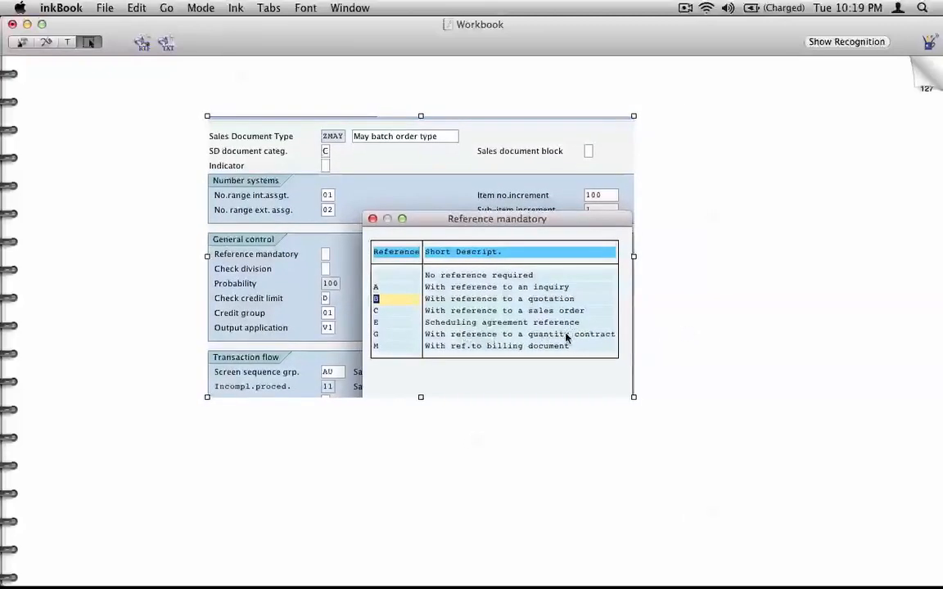
pyautogui.press('Delete')
pyautogui.press('super+v')
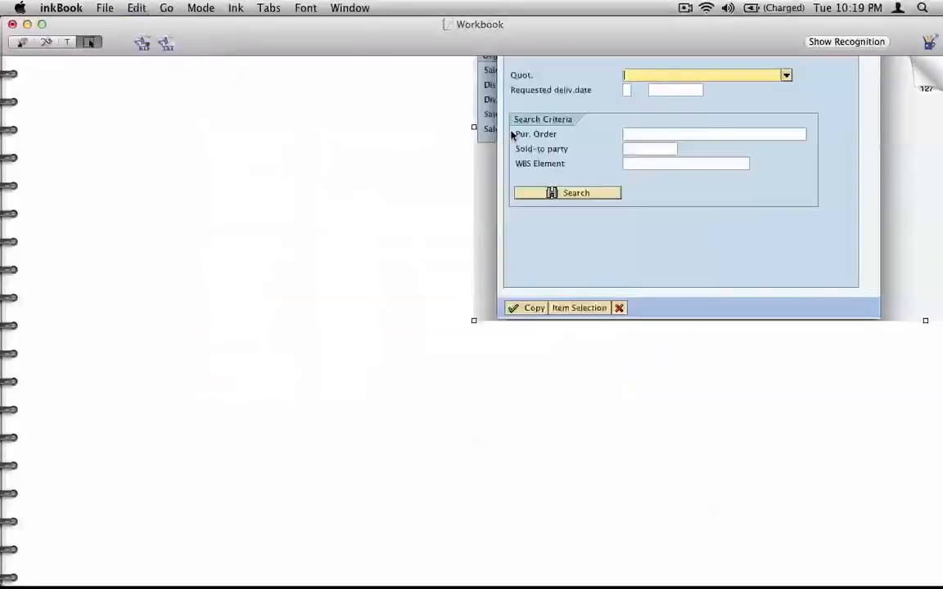
pyautogui.moveTo(622, 200); pyautogui.dragTo(176, 432)
# - Circle the Reference mandatory value B with the pen, draw an arrow to option B and circle the word quotation
pyautogui.click(47, 42)
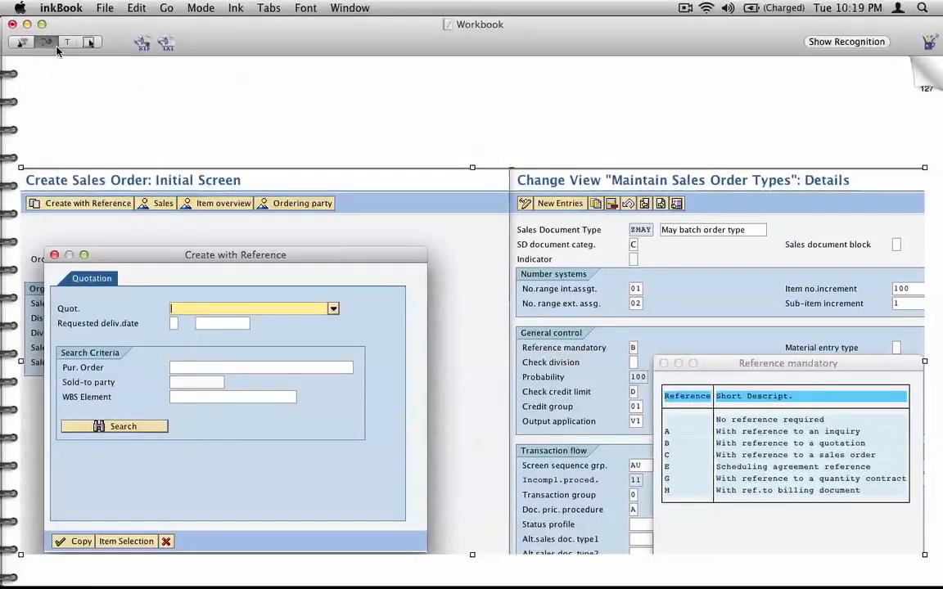
pyautogui.moveTo(639, 332)
pyautogui.mouseDown()
pyautogui.moveTo(639, 419)
pyautogui.moveTo(656, 447)
pyautogui.mouseUp()
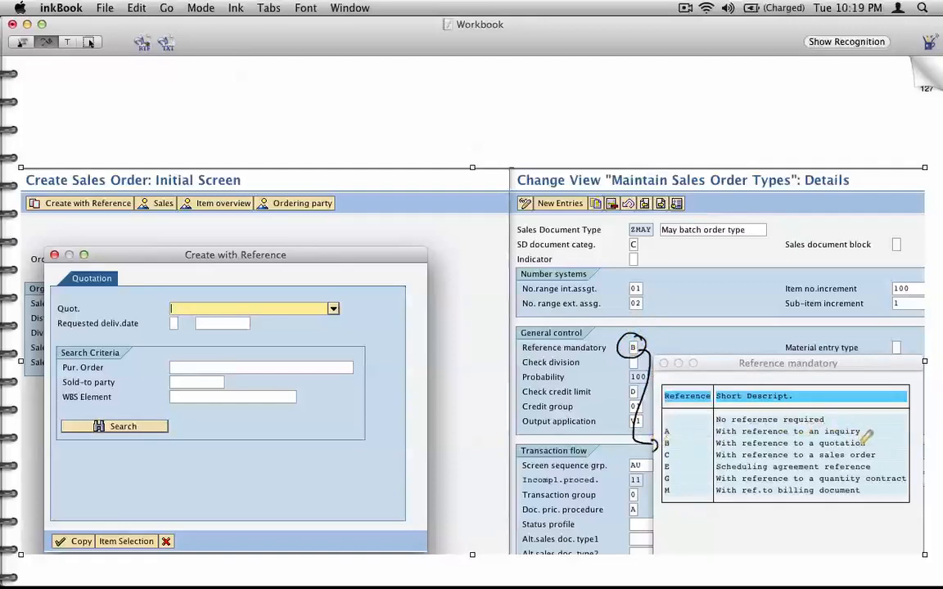
pyautogui.moveTo(817, 438)
pyautogui.mouseDown()
pyautogui.moveTo(843, 436)
pyautogui.moveTo(821, 448)
pyautogui.mouseUp()
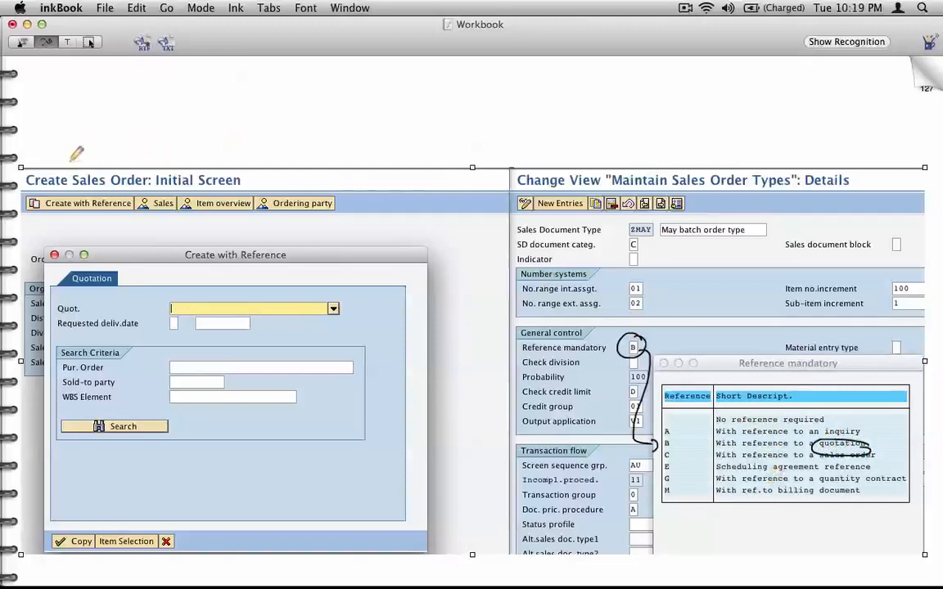
# - Handwrite above the screenshot that creating a 'ZMAY' sales order forces reference to a quotation, with an arrow to the Create Sales Order title
pyautogui.moveTo(101, 151); pyautogui.dragTo(109, 144)
pyautogui.moveTo(76, 94)
pyautogui.mouseDown()
pyautogui.moveTo(107, 102)
pyautogui.moveTo(172, 79)
pyautogui.moveTo(288, 74)
pyautogui.moveTo(289, 82)
pyautogui.moveTo(360, 70)
pyautogui.moveTo(442, 72)
pyautogui.moveTo(459, 92)
pyautogui.moveTo(519, 70)
pyautogui.moveTo(869, 80)
pyautogui.mouseUp()
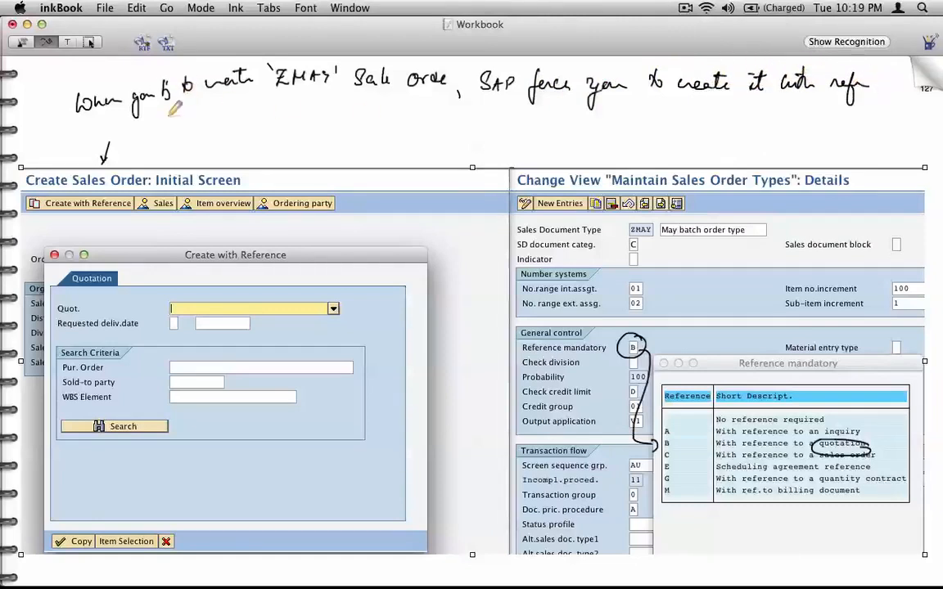
pyautogui.moveTo(179, 131)
pyautogui.mouseDown()
pyautogui.moveTo(196, 122)
pyautogui.moveTo(196, 133)
pyautogui.moveTo(242, 127)
pyautogui.moveTo(234, 123)
pyautogui.moveTo(330, 128)
pyautogui.mouseUp()
pyautogui.click(332, 127)
# - Circle the Quotation tab in the screenshot, tick Create with Reference and mark the ZMAY document type
pyautogui.moveTo(124, 266)
pyautogui.mouseDown()
pyautogui.moveTo(65, 285)
pyautogui.moveTo(129, 270)
pyautogui.mouseUp()
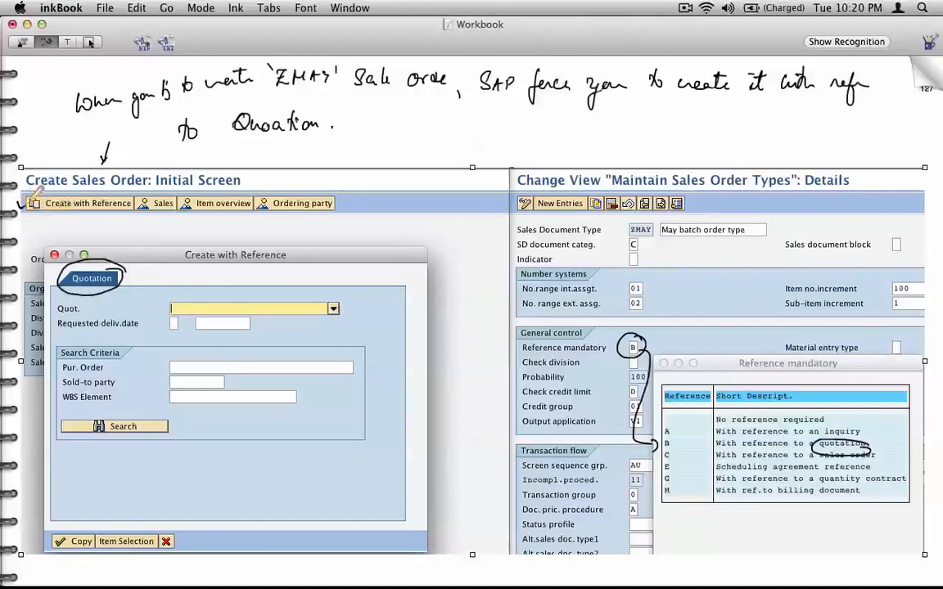
pyautogui.moveTo(18, 203); pyautogui.dragTo(124, 209)
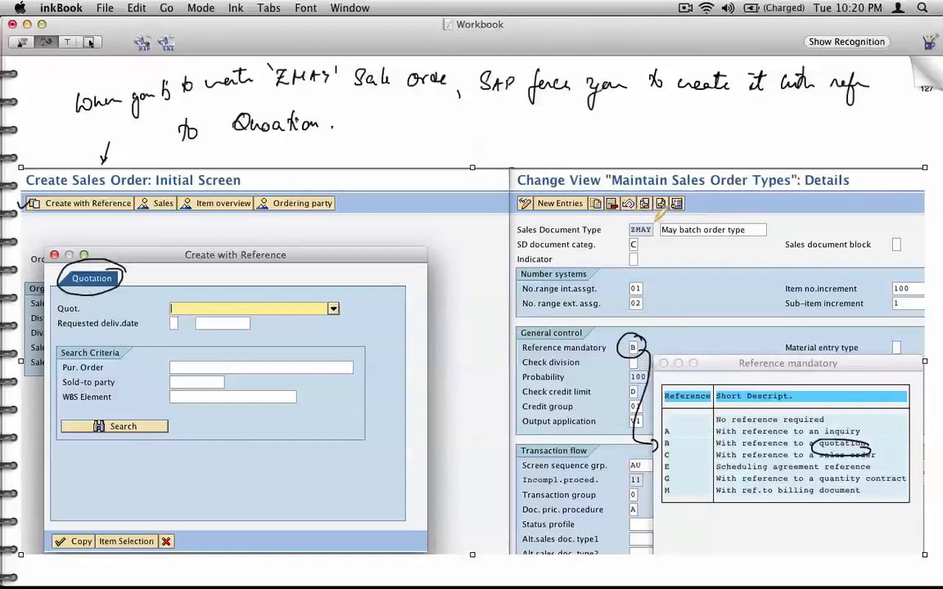
pyautogui.moveTo(625, 229)
pyautogui.mouseDown()
pyautogui.moveTo(653, 225)
pyautogui.moveTo(627, 228)
pyautogui.mouseUp()
# - Turn to page 128 and handwrite an underlined Servers heading, an underlined HP beside it and a ticked Order below
pyautogui.click(925, 72)
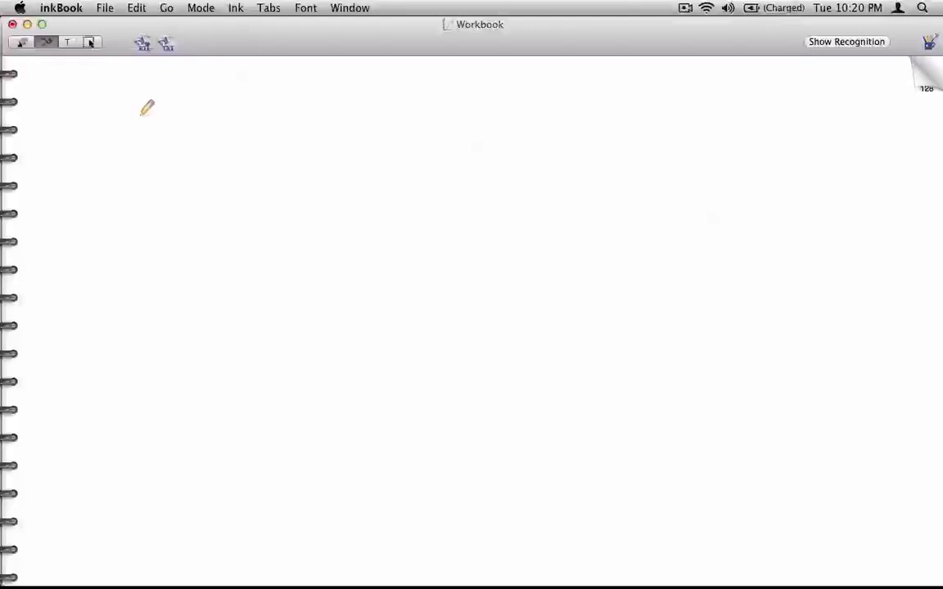
pyautogui.moveTo(144, 109)
pyautogui.mouseDown()
pyautogui.moveTo(136, 112)
pyautogui.moveTo(199, 119)
pyautogui.mouseUp()
pyautogui.moveTo(119, 135); pyautogui.dragTo(218, 135)
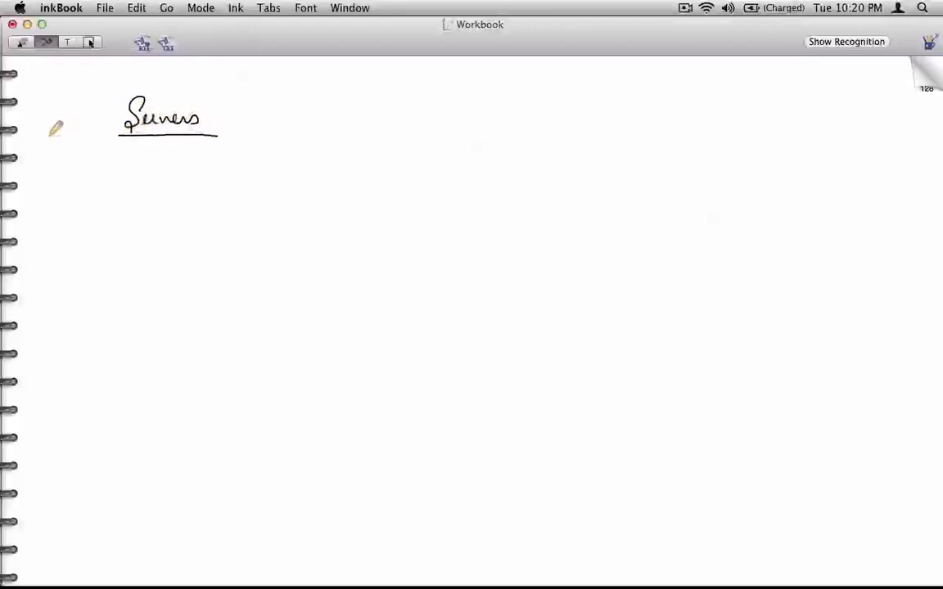
pyautogui.moveTo(40, 123)
pyautogui.mouseDown()
pyautogui.moveTo(40, 139)
pyautogui.moveTo(48, 138)
pyautogui.mouseUp()
pyautogui.moveTo(55, 124)
pyautogui.mouseDown()
pyautogui.moveTo(54, 136)
pyautogui.moveTo(95, 139)
pyautogui.mouseUp()
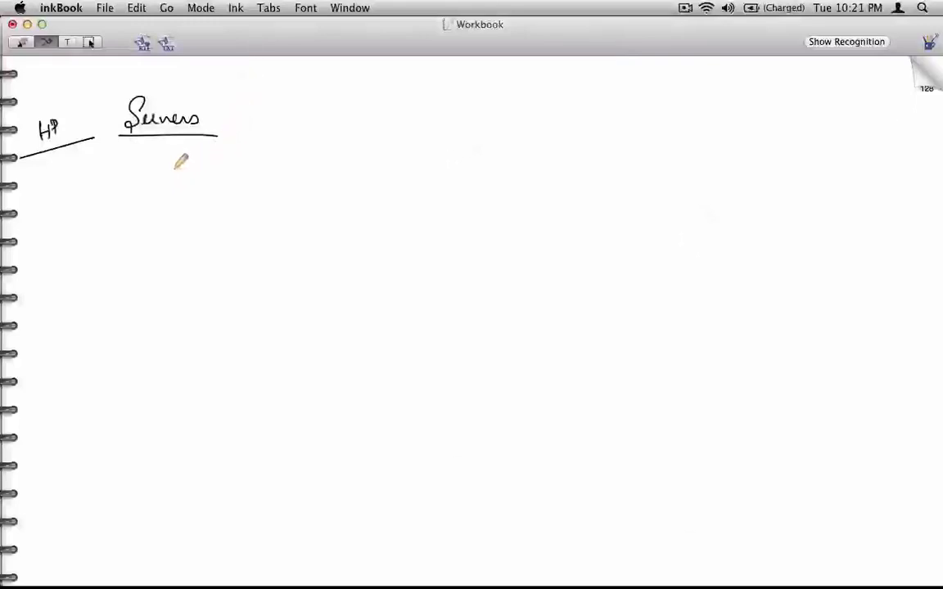
pyautogui.moveTo(173, 172); pyautogui.dragTo(222, 178)
pyautogui.moveTo(144, 181); pyautogui.dragTo(161, 172)
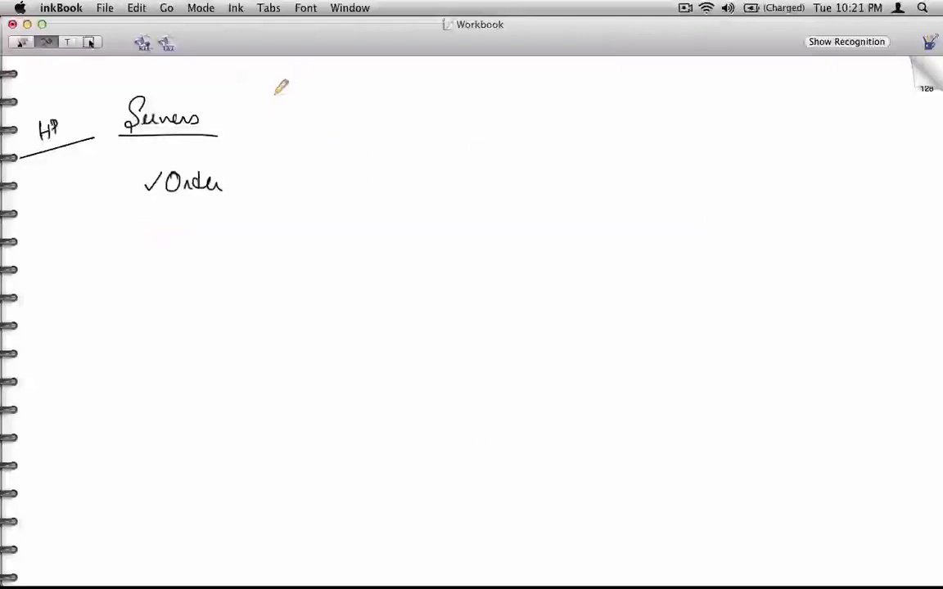
# - Draw a wavy divider beside the Servers notes, then write Order and an empty box labelled Approved Quotation is required
pyautogui.click(252, 152)
pyautogui.moveTo(304, 95); pyautogui.dragTo(266, 282)
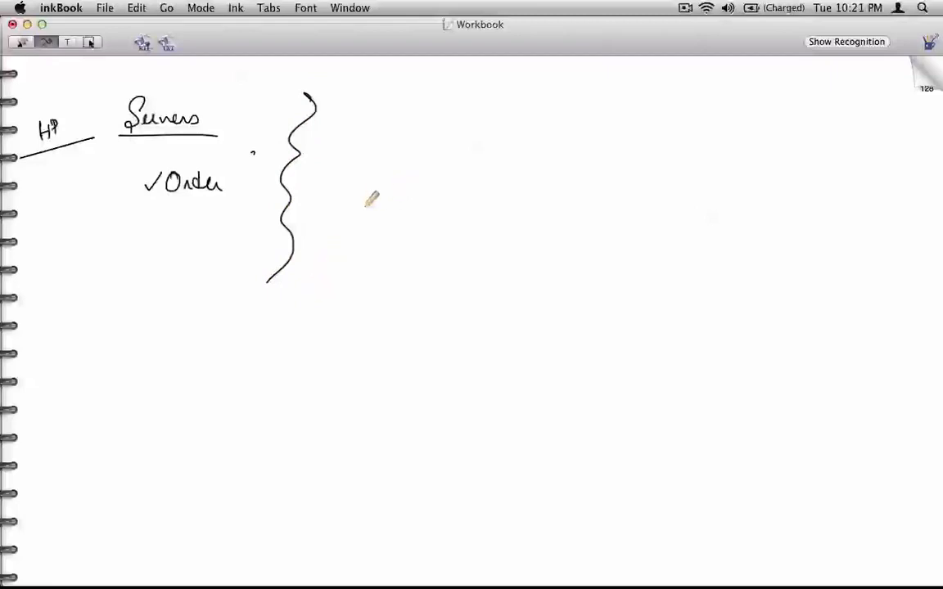
pyautogui.moveTo(352, 216); pyautogui.dragTo(407, 220)
pyautogui.moveTo(370, 99)
pyautogui.mouseDown()
pyautogui.moveTo(438, 96)
pyautogui.moveTo(444, 131)
pyautogui.moveTo(475, 113)
pyautogui.moveTo(496, 134)
pyautogui.moveTo(505, 121)
pyautogui.moveTo(549, 122)
pyautogui.moveTo(551, 108)
pyautogui.moveTo(628, 124)
pyautogui.moveTo(681, 123)
pyautogui.moveTo(710, 101)
pyautogui.moveTo(719, 124)
pyautogui.moveTo(742, 110)
pyautogui.moveTo(786, 108)
pyautogui.moveTo(755, 104)
pyautogui.mouseUp()
pyautogui.click(733, 105)
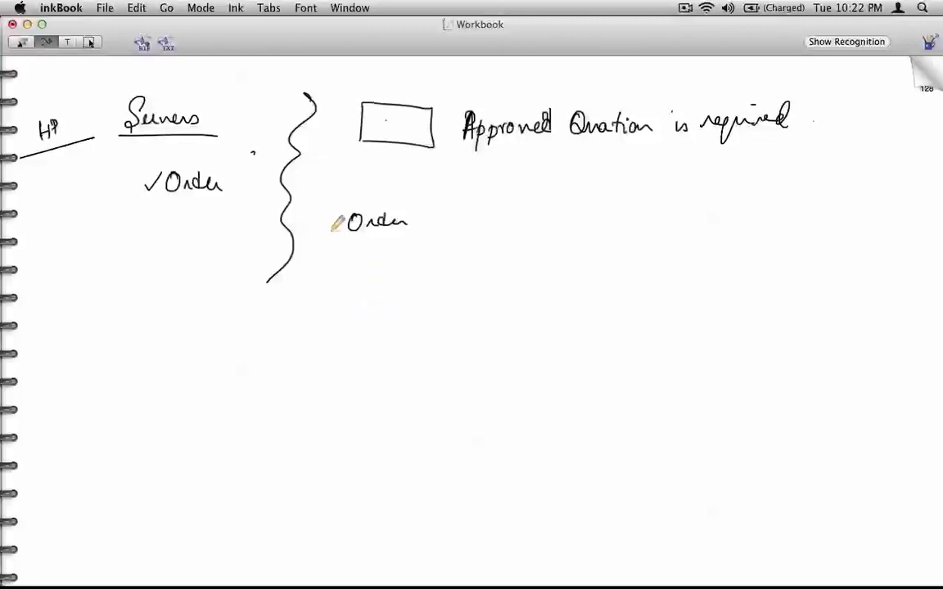
# - Draw a box around the second Order and write Zxxx with an arrow to 'B' beside it
pyautogui.moveTo(346, 200)
pyautogui.mouseDown()
pyautogui.moveTo(340, 246)
pyautogui.moveTo(420, 237)
pyautogui.moveTo(342, 243)
pyautogui.mouseUp()
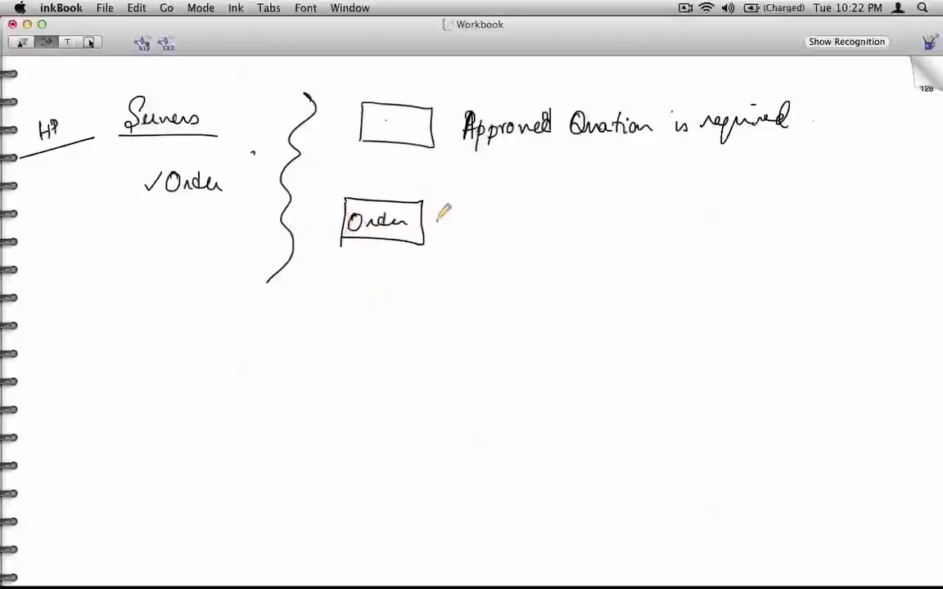
pyautogui.moveTo(436, 216)
pyautogui.mouseDown()
pyautogui.moveTo(452, 234)
pyautogui.moveTo(540, 226)
pyautogui.mouseUp()
pyautogui.click(457, 228)
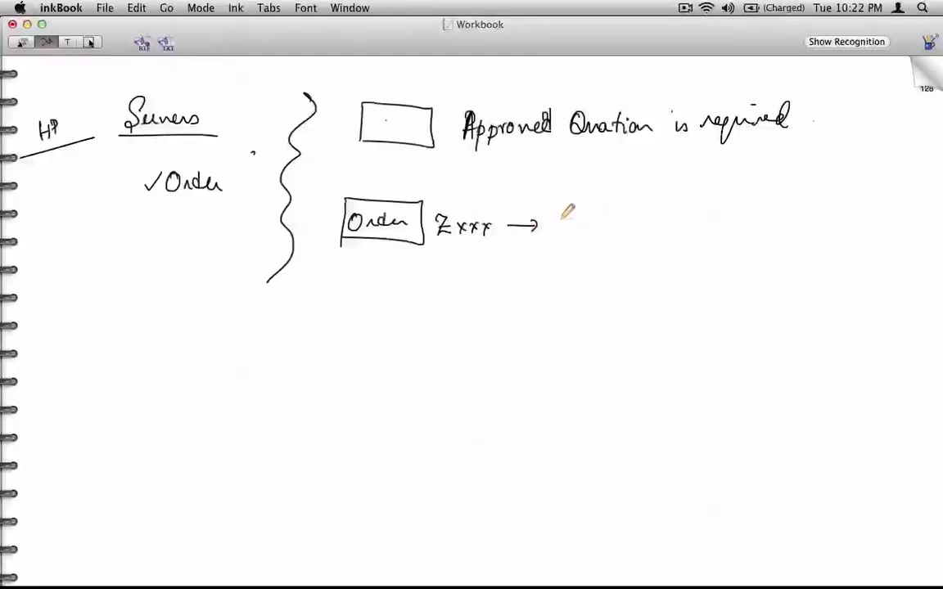
pyautogui.moveTo(559, 215)
pyautogui.mouseDown()
pyautogui.moveTo(560, 233)
pyautogui.moveTo(553, 221)
pyautogui.moveTo(573, 221)
pyautogui.mouseUp()
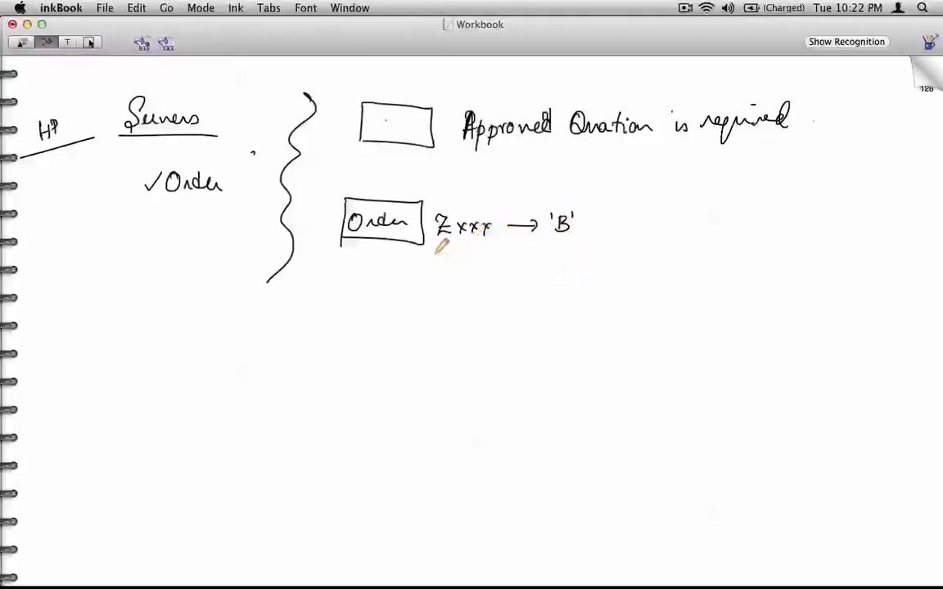
# - Underline Zxxx and draw an arrow from the empty box down to the boxed Order
pyautogui.moveTo(435, 250); pyautogui.dragTo(498, 250)
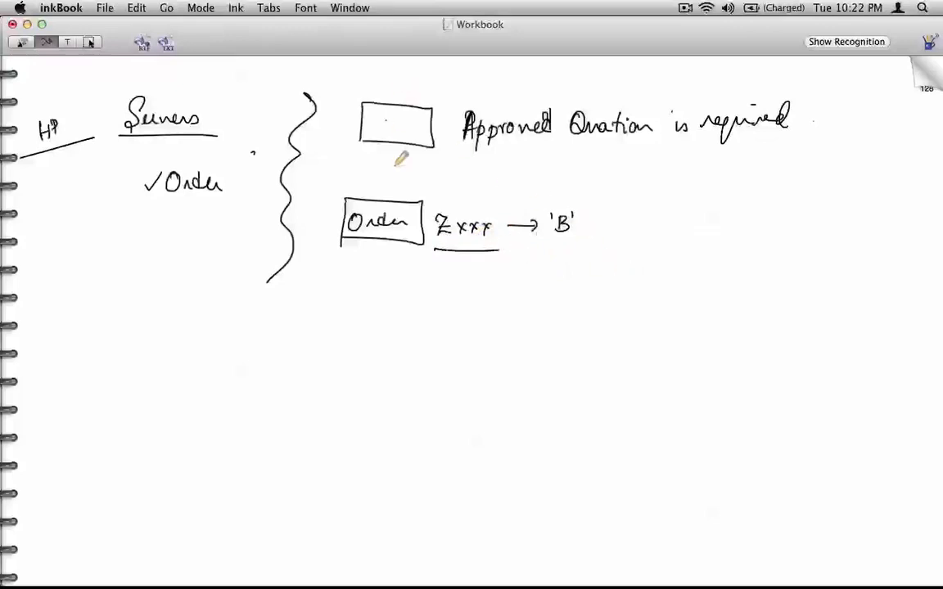
pyautogui.moveTo(391, 142)
pyautogui.mouseDown()
pyautogui.moveTo(382, 197)
pyautogui.moveTo(392, 185)
pyautogui.mouseUp()
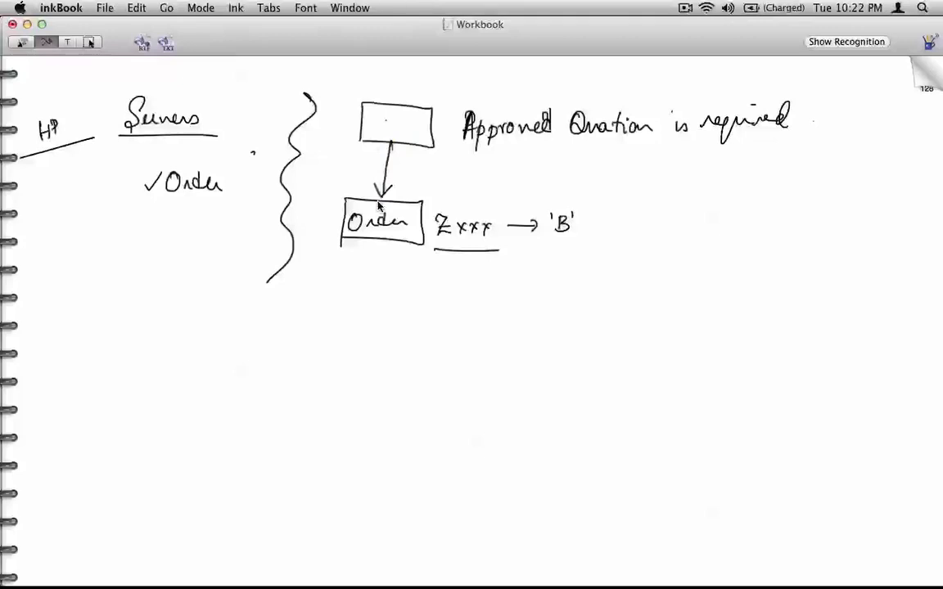
# - Switch to SAP GUI, cancel Create with Reference, and save ZMAY with Reference mandatory set to No reference required
pyautogui.press('super+Tab')
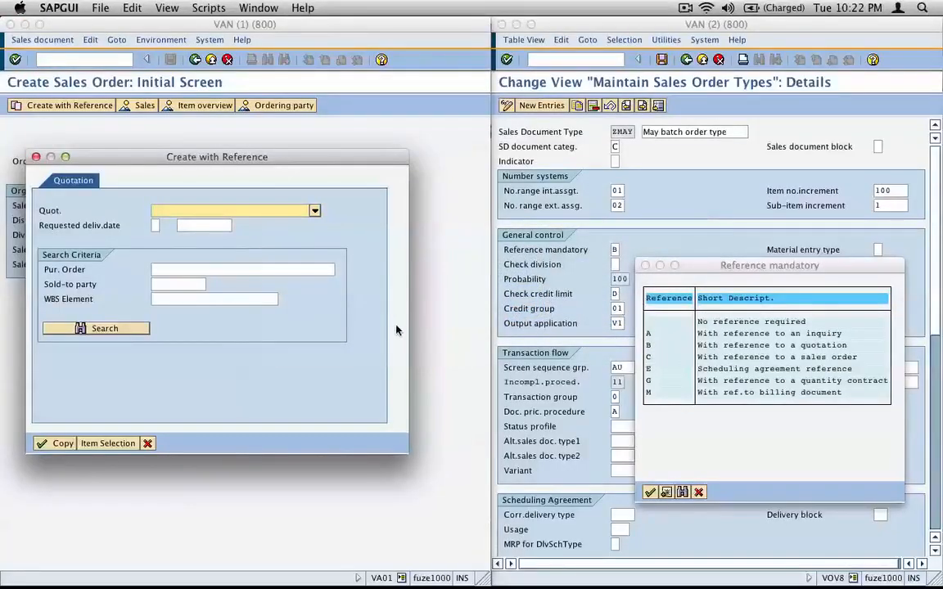
pyautogui.click(148, 442)
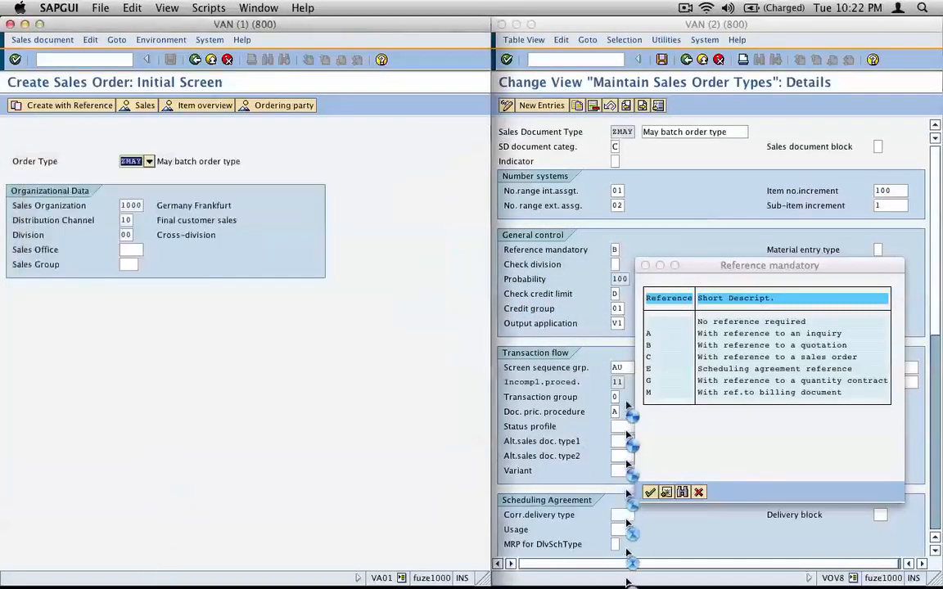
pyautogui.click(695, 453)
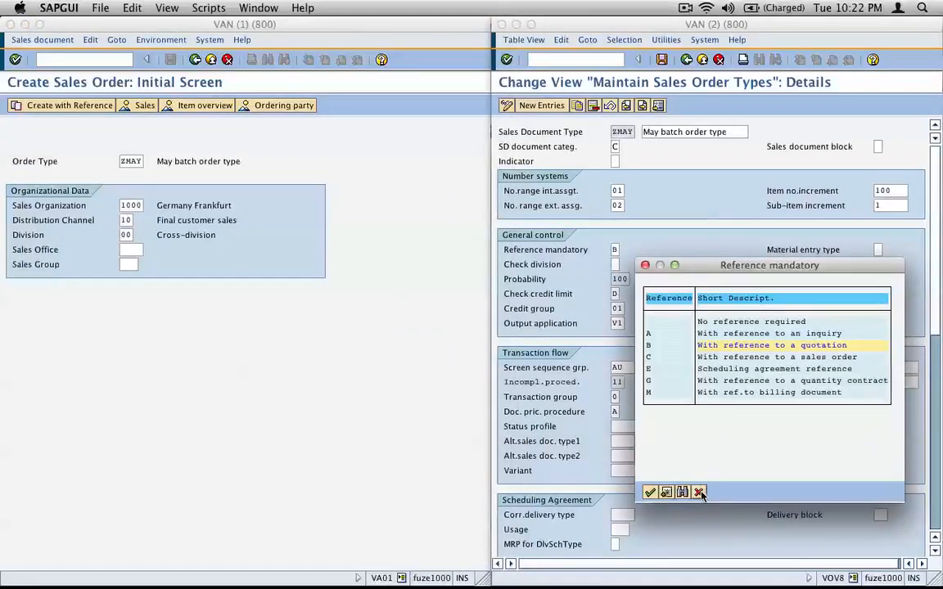
pyautogui.doubleClick(686, 323)
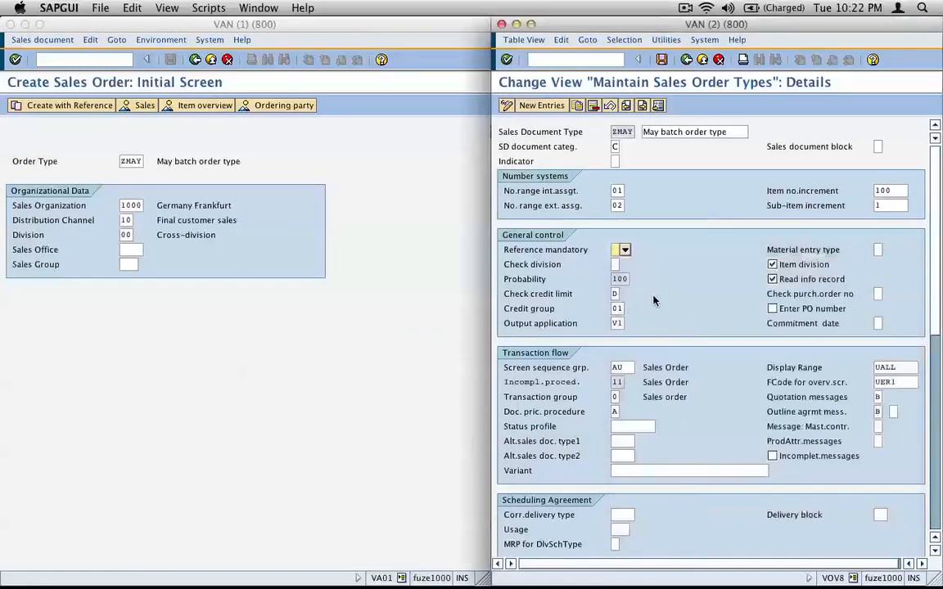
pyautogui.hotkey('ctrl', 's')
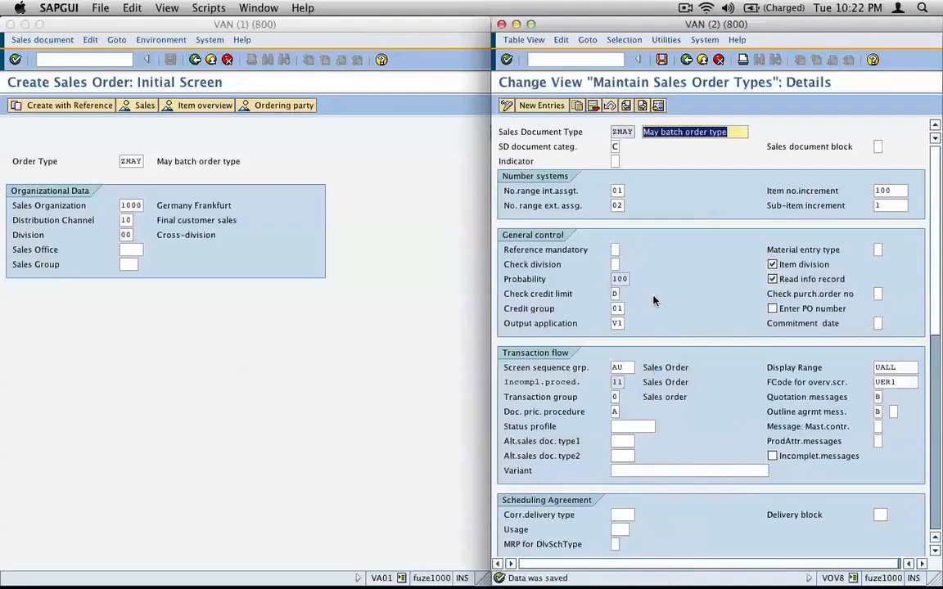
pyautogui.click(614, 264)
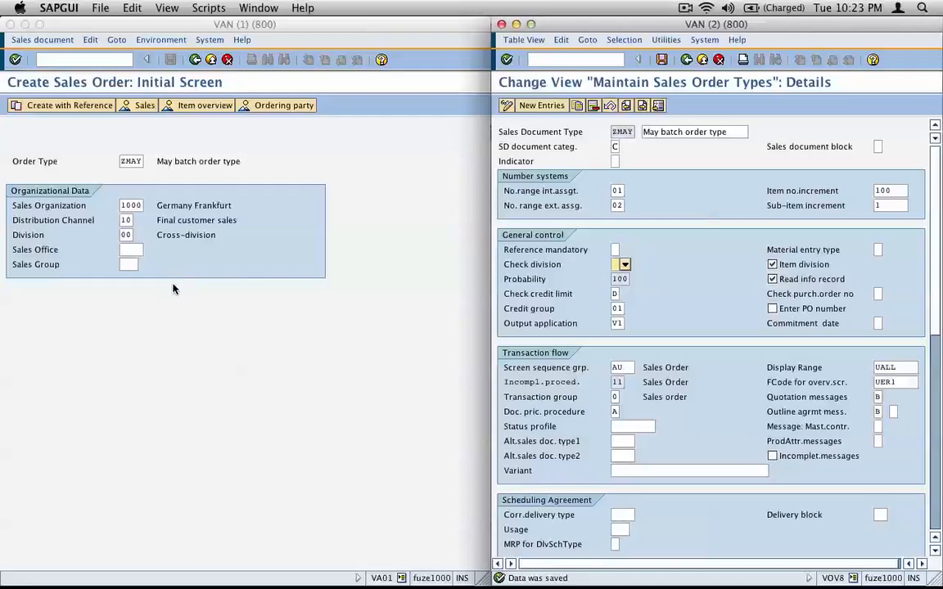
# - Leave the Create Sales Order initial screen and restart transaction VA01 from SAP Easy Access
pyautogui.click(121, 234)
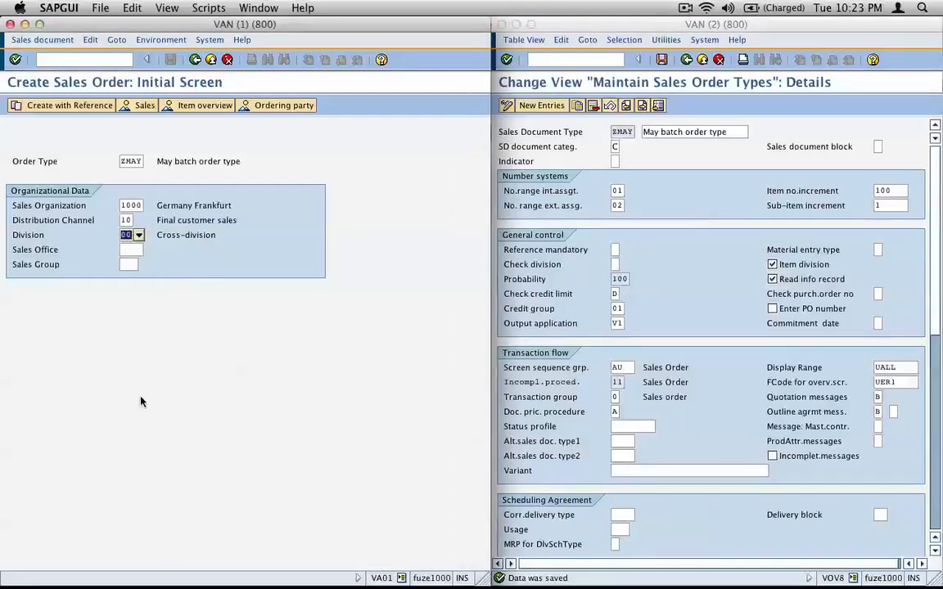
pyautogui.click(14, 61)
pyautogui.click(151, 443)
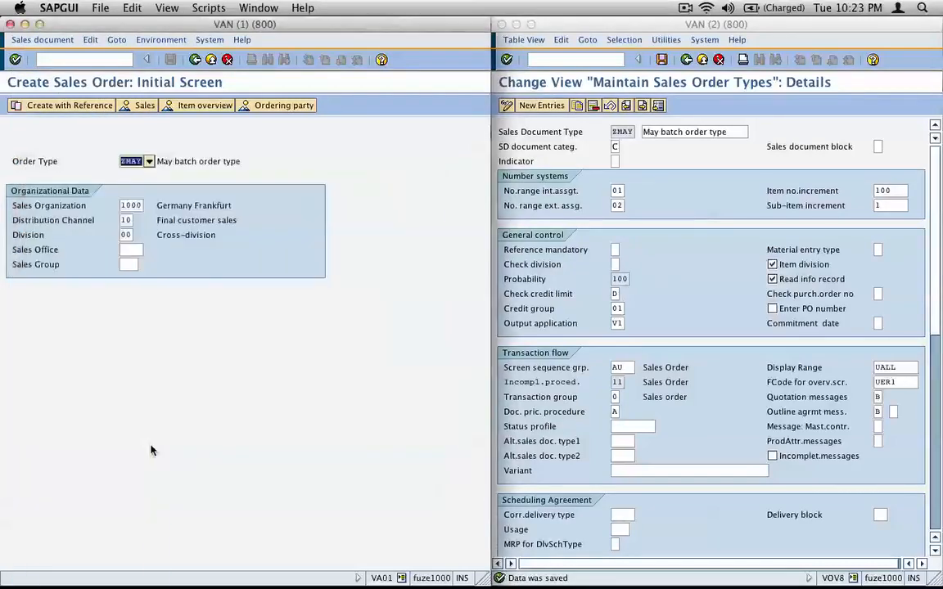
pyautogui.click(194, 62)
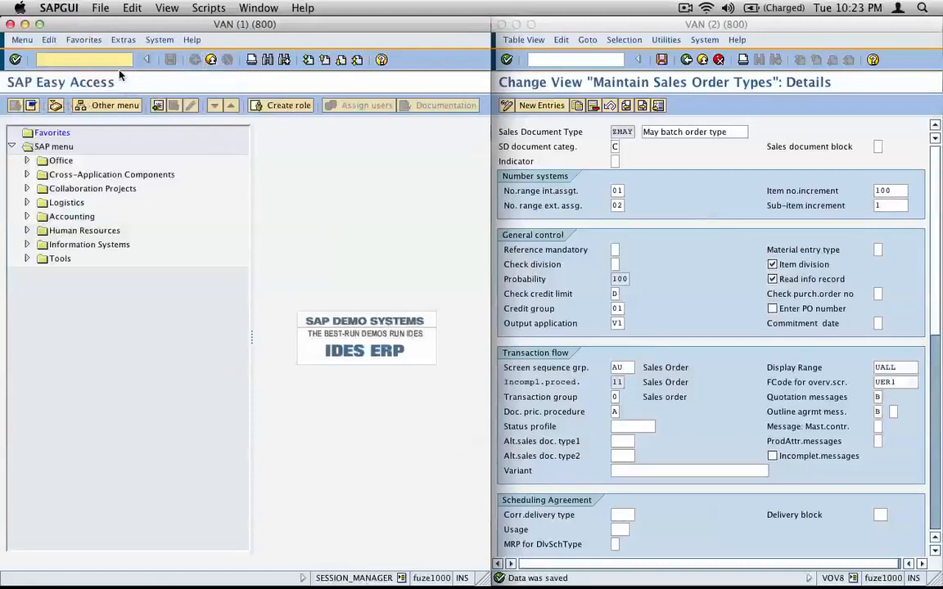
pyautogui.write('va01')
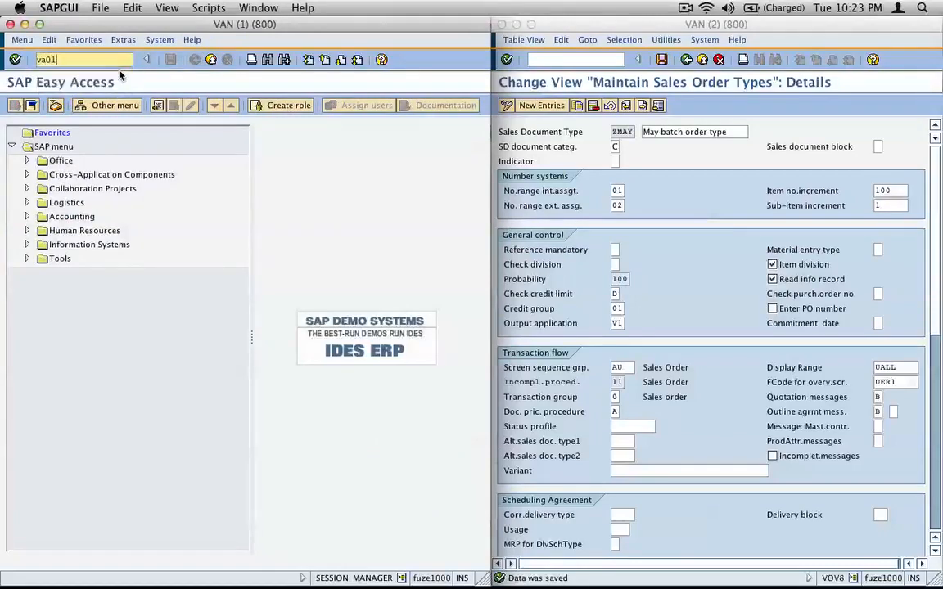
pyautogui.press('Return')
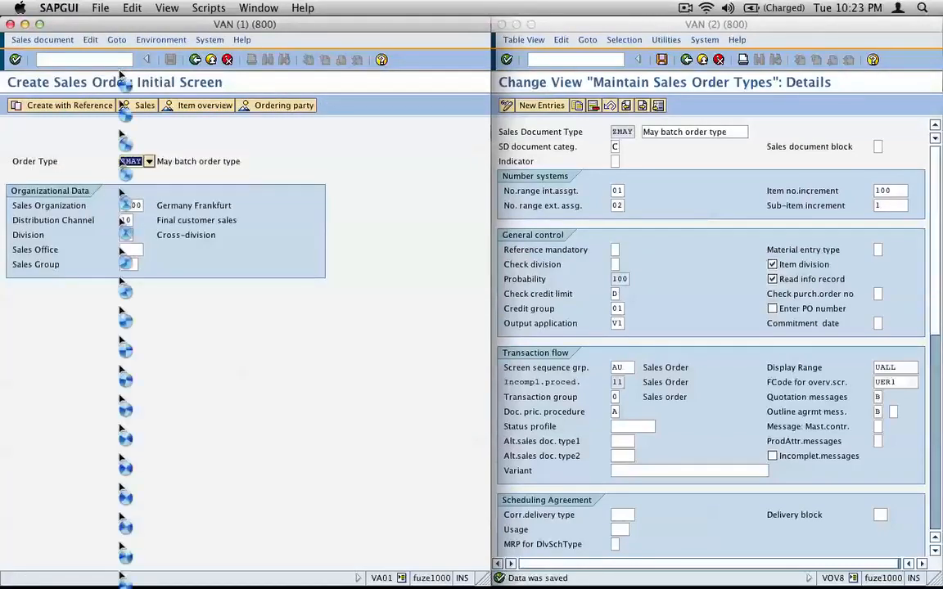
# - Enter the sold-to party's customer number in a new ZMAY order and accept the preselected ship-to party
pyautogui.write('1000')
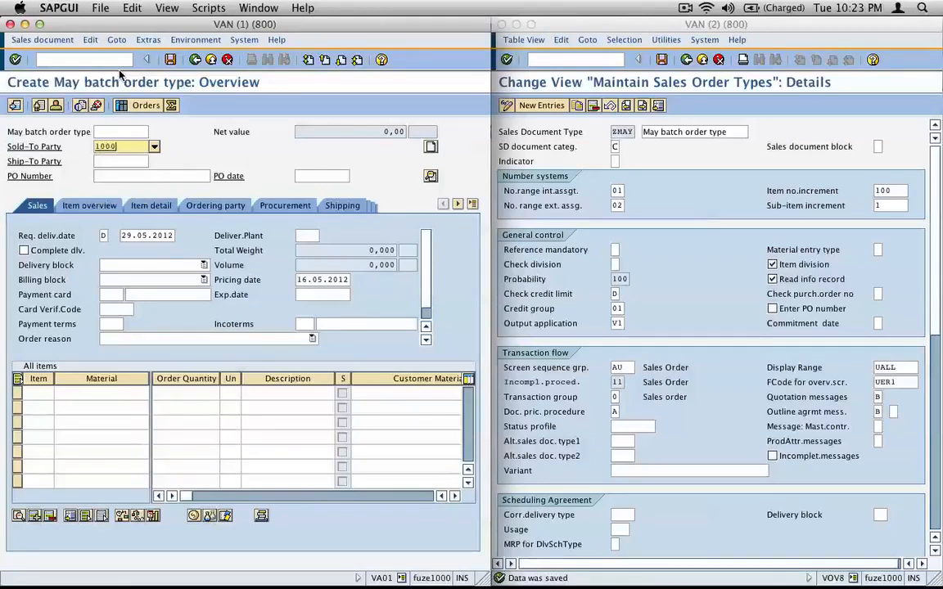
pyautogui.press('Return')
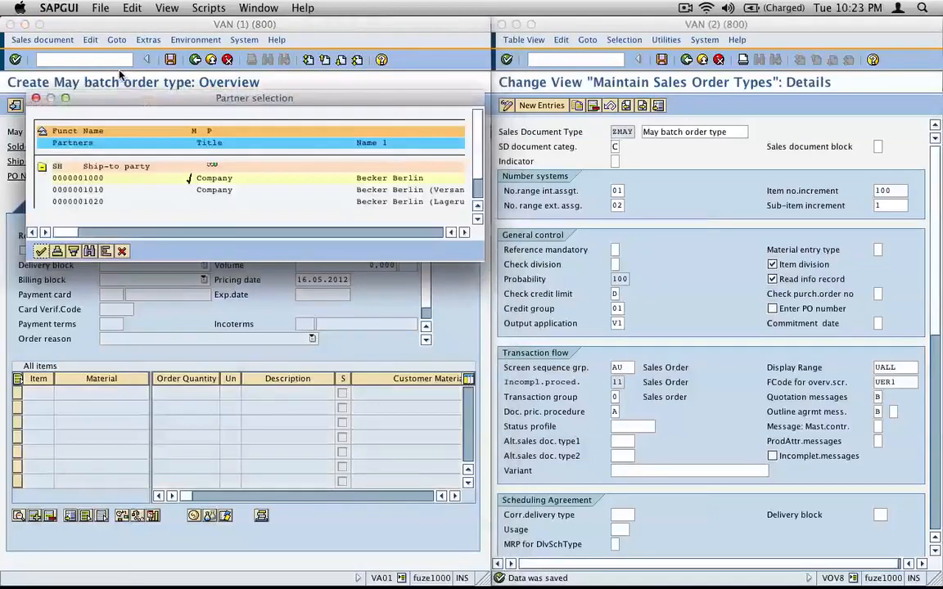
pyautogui.press('Return')
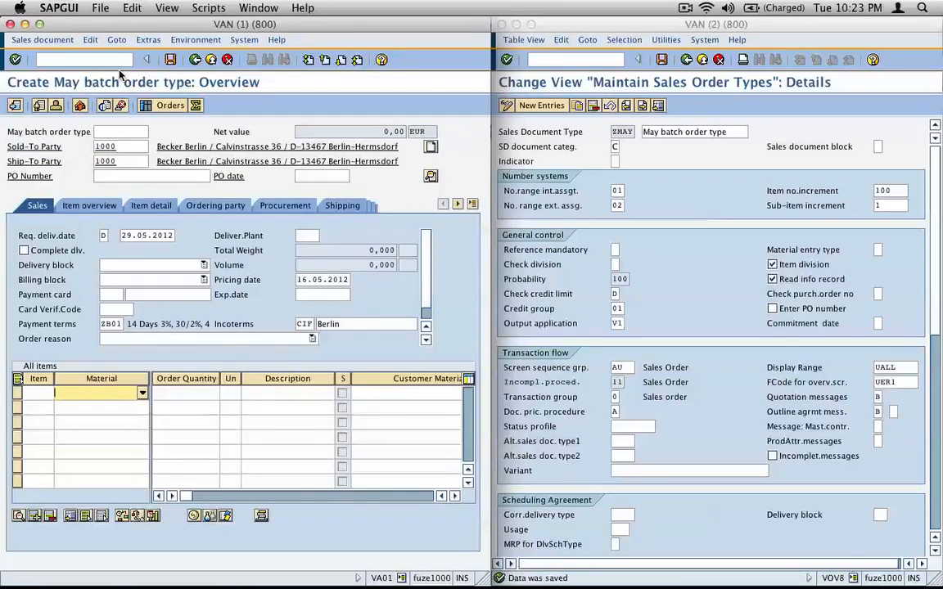
# - Switch to inkBook, turn the workbook to blank page 129, and return to SAP GUI
pyautogui.press('super+Tab')
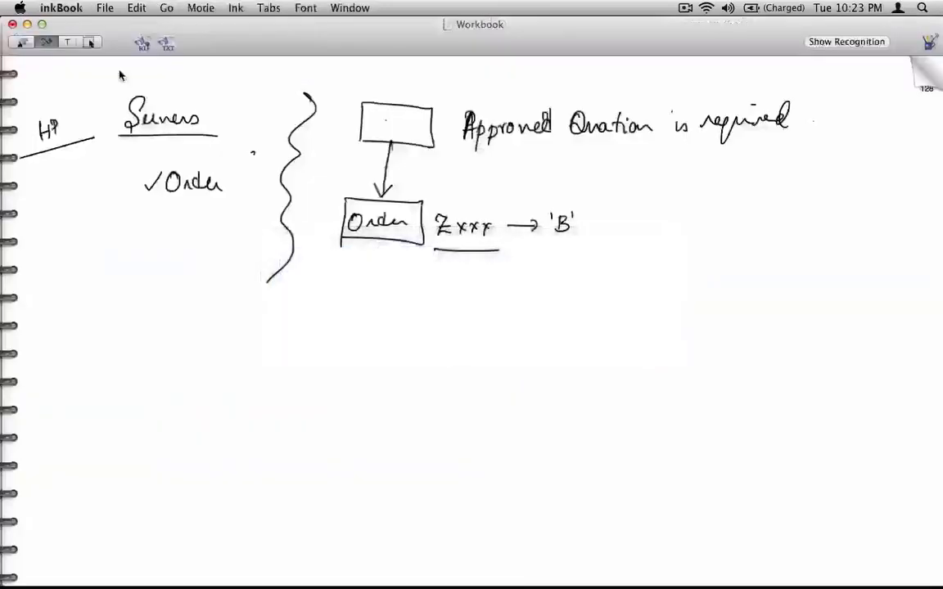
pyautogui.click(925, 75)
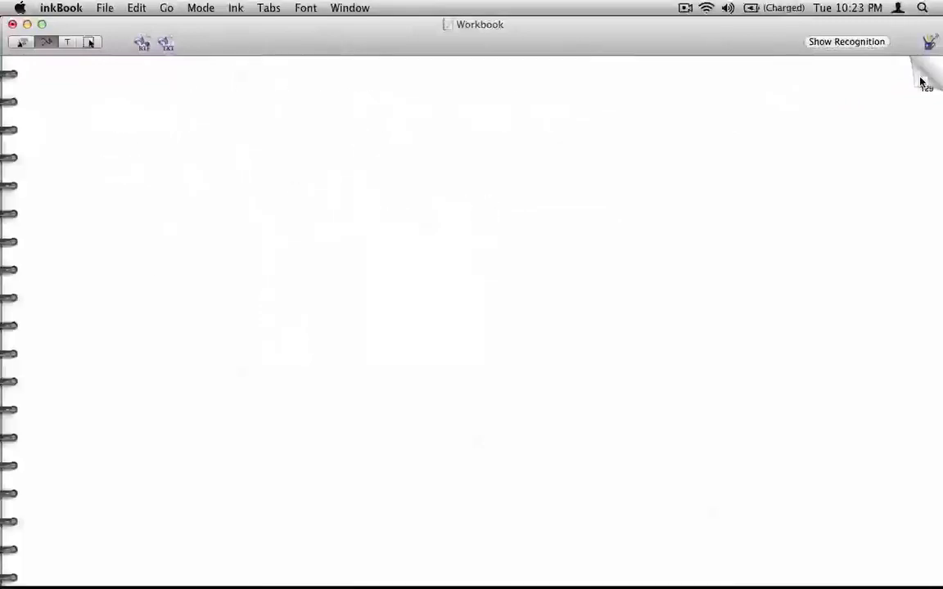
pyautogui.press('super+Tab')
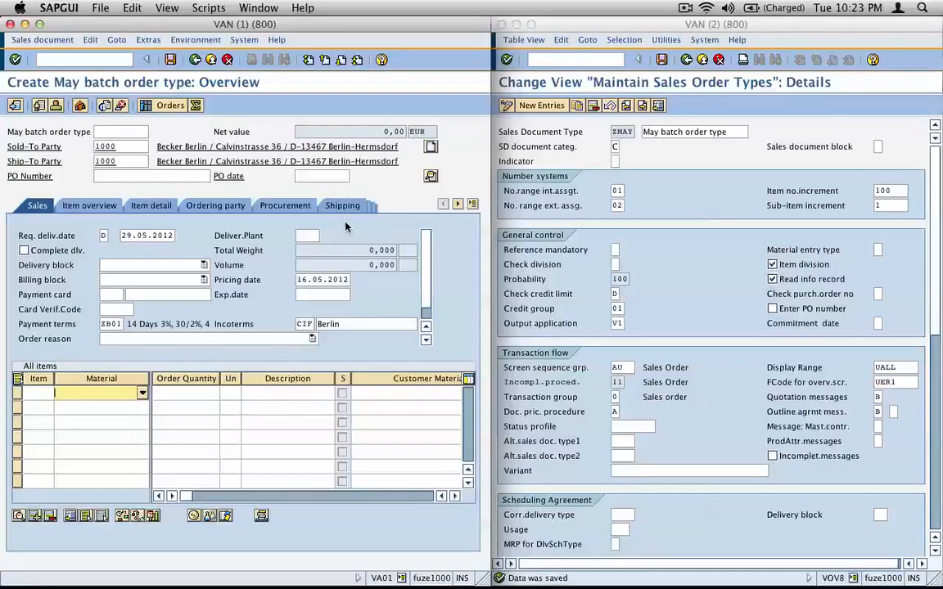
# - Exit the ZMAY order without saving and highlight the Division value on the initial screen
pyautogui.click(195, 59)
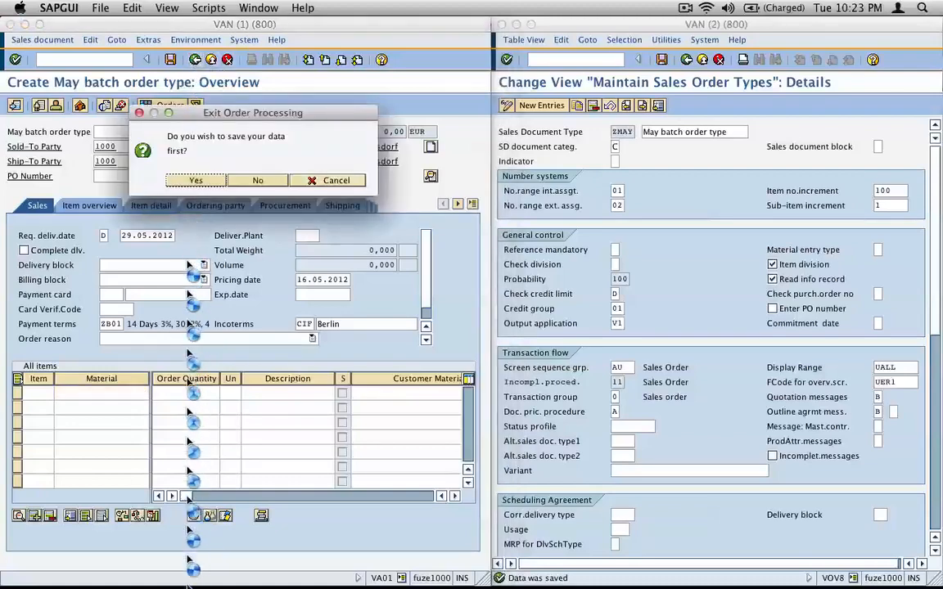
pyautogui.click(246, 180)
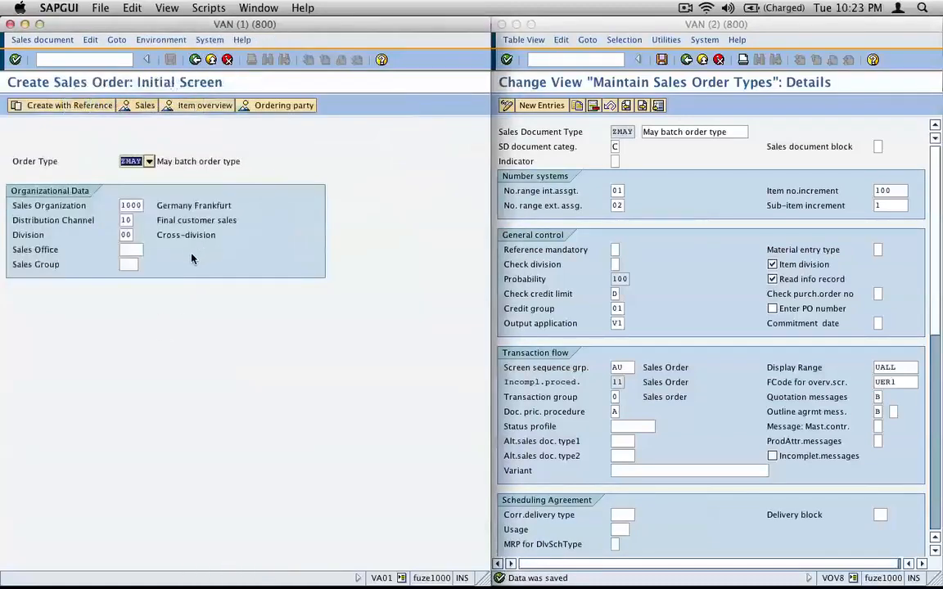
pyautogui.click(124, 235)
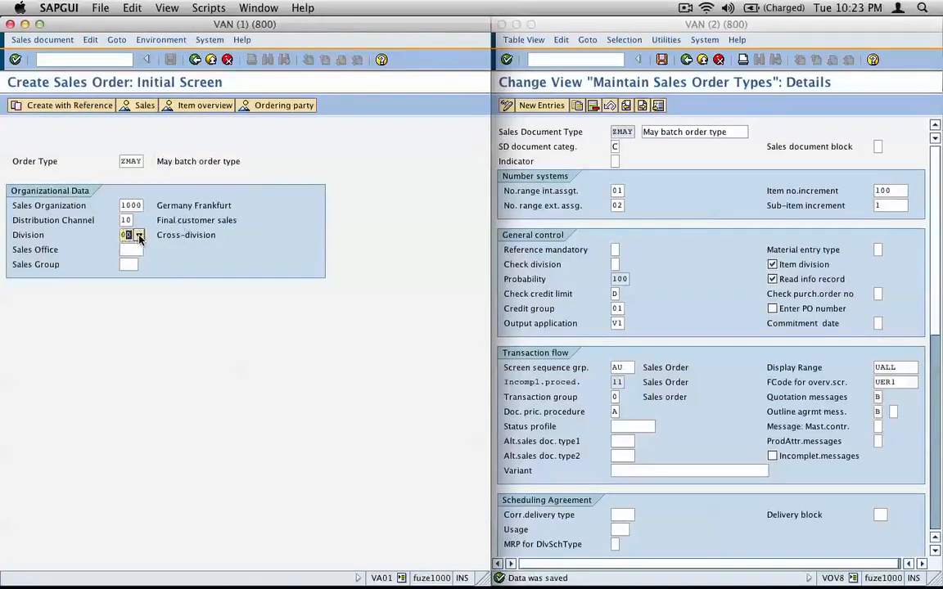
pyautogui.doubleClick(124, 235)
# - Switch to inkBook and handwrite HP with a vertical line branching to LP, DT, PT and SR
pyautogui.press('super+Tab')
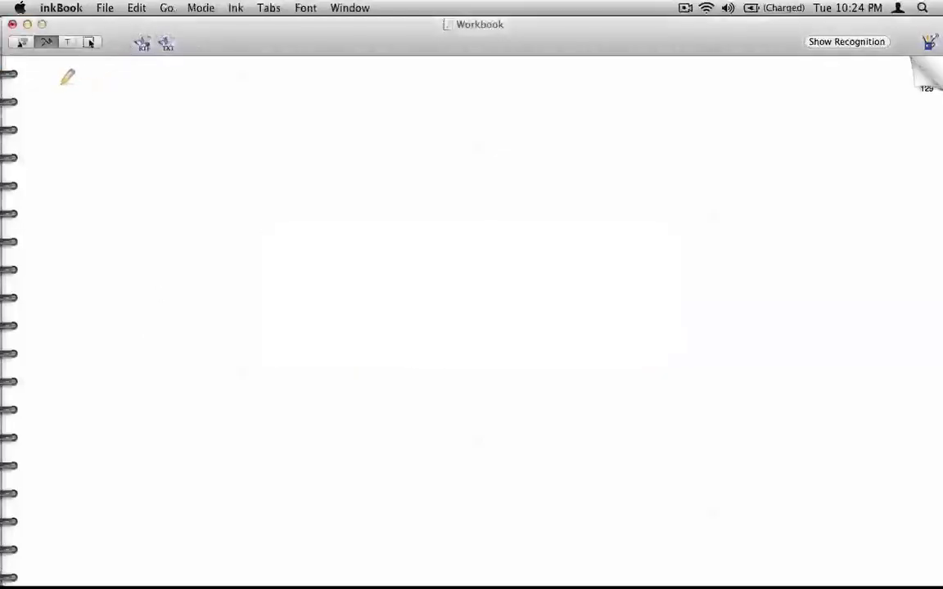
pyautogui.moveTo(62, 85)
pyautogui.mouseDown()
pyautogui.moveTo(62, 102)
pyautogui.moveTo(73, 93)
pyautogui.mouseUp()
pyautogui.moveTo(74, 84)
pyautogui.mouseDown()
pyautogui.moveTo(74, 102)
pyautogui.moveTo(83, 94)
pyautogui.moveTo(66, 194)
pyautogui.mouseUp()
pyautogui.moveTo(57, 137)
pyautogui.mouseDown()
pyautogui.moveTo(100, 141)
pyautogui.moveTo(111, 130)
pyautogui.moveTo(104, 138)
pyautogui.mouseUp()
pyautogui.moveTo(56, 164); pyautogui.dragTo(81, 169)
pyautogui.moveTo(95, 159); pyautogui.dragTo(92, 170)
pyautogui.moveTo(108, 158)
pyautogui.mouseDown()
pyautogui.moveTo(107, 168)
pyautogui.moveTo(115, 158)
pyautogui.mouseUp()
pyautogui.moveTo(54, 200); pyautogui.dragTo(76, 200)
pyautogui.moveTo(75, 195); pyautogui.dragTo(79, 205)
pyautogui.moveTo(93, 191); pyautogui.dragTo(94, 198)
pyautogui.moveTo(109, 190)
pyautogui.mouseDown()
pyautogui.moveTo(108, 201)
pyautogui.moveTo(115, 187)
pyautogui.moveTo(63, 234)
pyautogui.moveTo(70, 231)
pyautogui.mouseUp()
pyautogui.moveTo(72, 227); pyautogui.dragTo(75, 237)
pyautogui.moveTo(102, 214)
pyautogui.mouseDown()
pyautogui.moveTo(90, 231)
pyautogui.moveTo(109, 232)
pyautogui.mouseUp()
pyautogui.moveTo(109, 217); pyautogui.dragTo(120, 233)
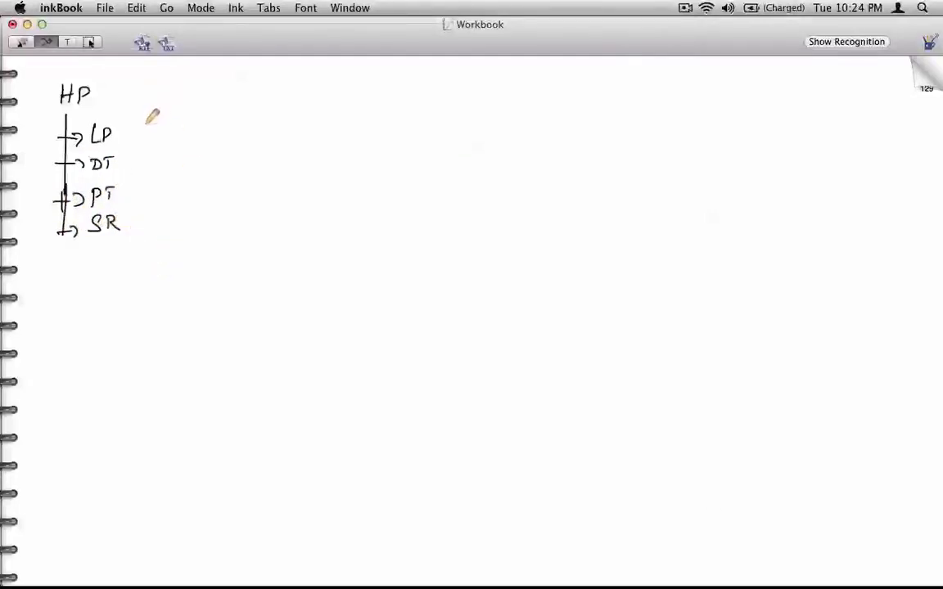
# - Draw a curly brace beside the four HP branches and label it with an underlined Div
pyautogui.moveTo(135, 113)
pyautogui.mouseDown()
pyautogui.moveTo(153, 169)
pyautogui.moveTo(131, 222)
pyautogui.mouseUp()
pyautogui.moveTo(157, 154); pyautogui.dragTo(158, 174)
pyautogui.moveTo(157, 154)
pyautogui.mouseDown()
pyautogui.moveTo(159, 173)
pyautogui.moveTo(175, 170)
pyautogui.mouseUp()
pyautogui.moveTo(179, 157); pyautogui.dragTo(198, 176)
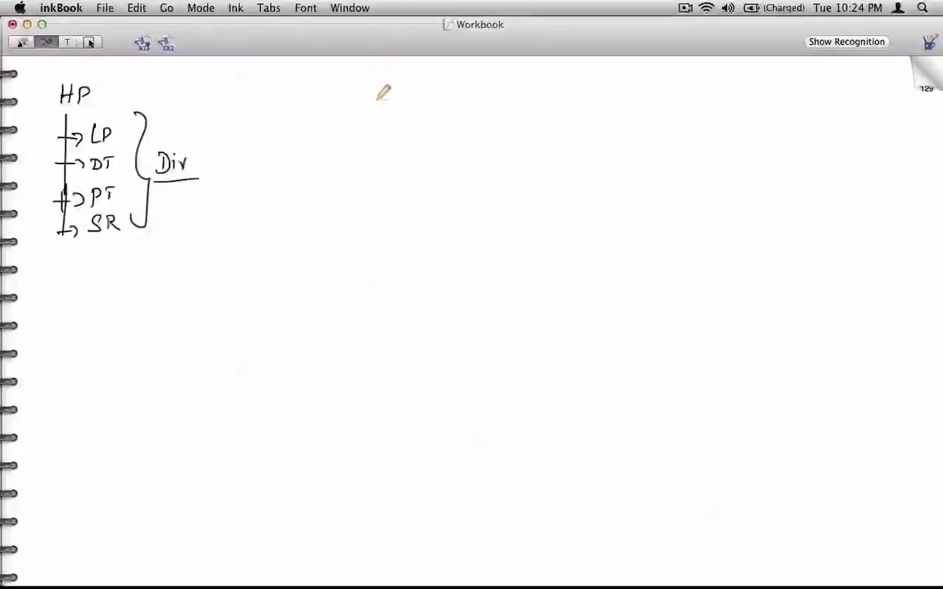
# - Handwrite the underlined headings VA01 and ZOR side by side near the page's upper edge
pyautogui.moveTo(363, 87); pyautogui.dragTo(390, 103)
pyautogui.moveTo(379, 97); pyautogui.dragTo(406, 101)
pyautogui.moveTo(350, 114); pyautogui.dragTo(425, 111)
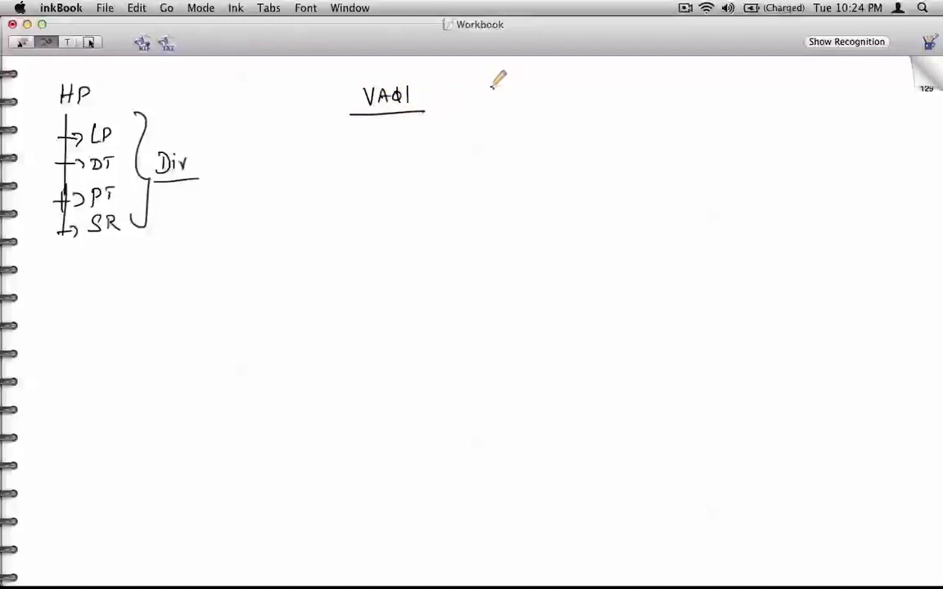
pyautogui.moveTo(492, 86)
pyautogui.mouseDown()
pyautogui.moveTo(509, 100)
pyautogui.moveTo(484, 100)
pyautogui.moveTo(529, 105)
pyautogui.mouseUp()
# - Write S.org and D.chnl below ZOR, each followed by a short horizontal line
pyautogui.moveTo(465, 136)
pyautogui.mouseDown()
pyautogui.moveTo(457, 154)
pyautogui.moveTo(489, 148)
pyautogui.mouseUp()
pyautogui.click(470, 151)
pyautogui.moveTo(497, 146)
pyautogui.mouseDown()
pyautogui.moveTo(493, 157)
pyautogui.moveTo(559, 149)
pyautogui.mouseUp()
pyautogui.moveTo(463, 171); pyautogui.dragTo(463, 184)
pyautogui.moveTo(464, 171)
pyautogui.mouseDown()
pyautogui.moveTo(464, 183)
pyautogui.moveTo(510, 184)
pyautogui.mouseUp()
pyautogui.click(477, 181)
pyautogui.moveTo(532, 177); pyautogui.dragTo(571, 175)
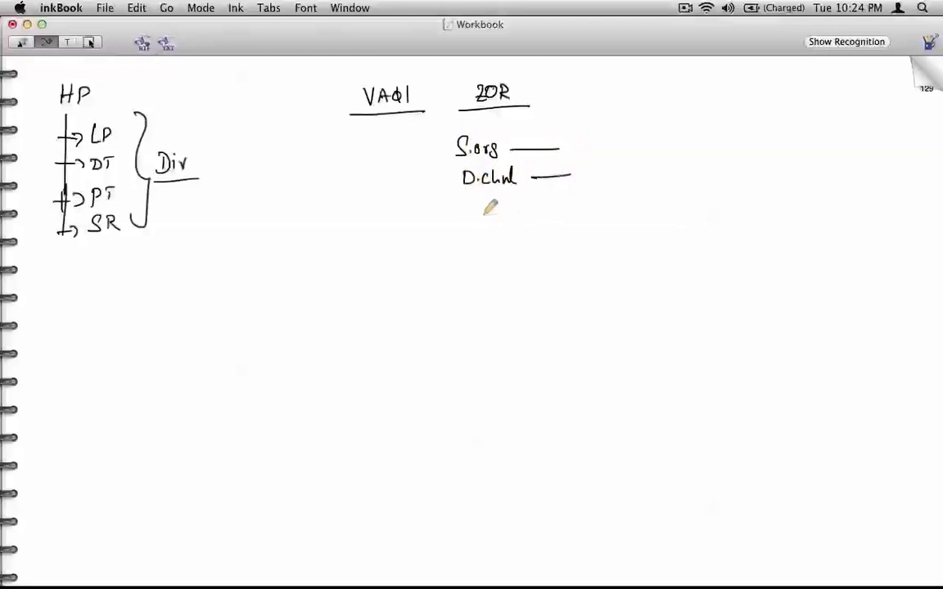
# - Write Div with a short line below D.chnl, then circle it and point an arrow at it
pyautogui.moveTo(473, 203); pyautogui.dragTo(474, 219)
pyautogui.moveTo(490, 210)
pyautogui.mouseDown()
pyautogui.moveTo(491, 219)
pyautogui.moveTo(505, 210)
pyautogui.mouseUp()
pyautogui.moveTo(525, 214); pyautogui.dragTo(576, 213)
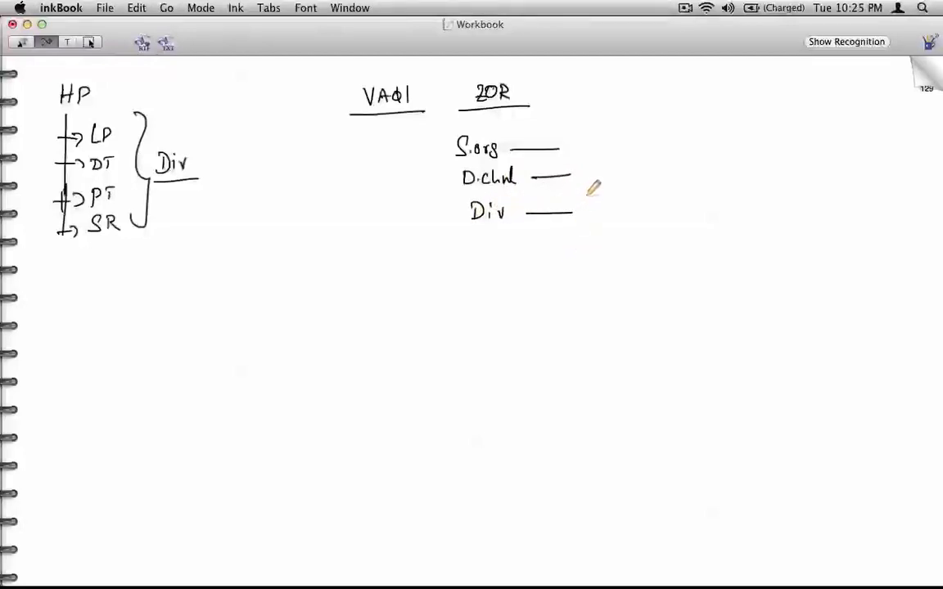
pyautogui.moveTo(587, 194)
pyautogui.mouseDown()
pyautogui.moveTo(458, 195)
pyautogui.moveTo(524, 228)
pyautogui.moveTo(597, 211)
pyautogui.moveTo(582, 198)
pyautogui.mouseUp()
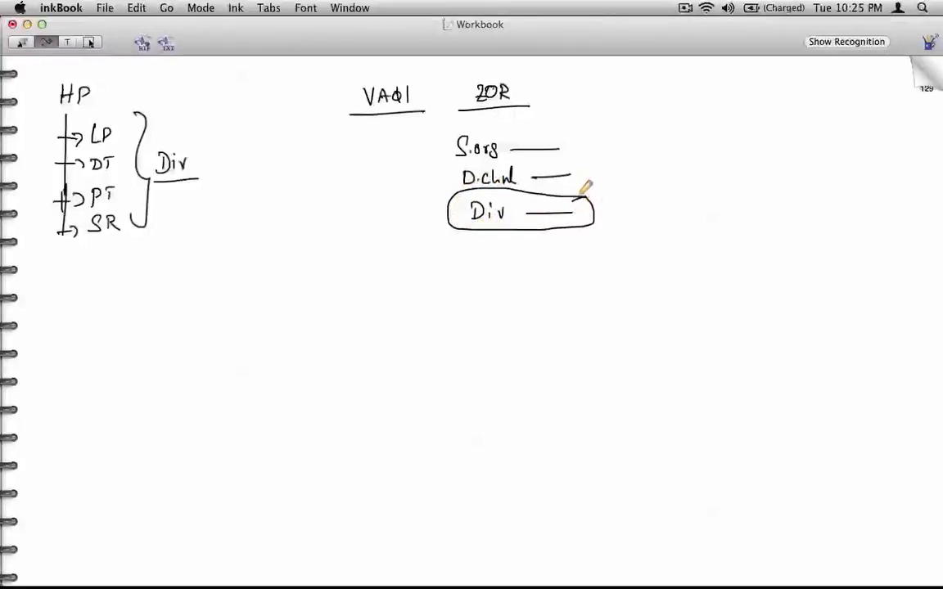
pyautogui.moveTo(640, 195)
pyautogui.mouseDown()
pyautogui.moveTo(607, 204)
pyautogui.moveTo(618, 212)
pyautogui.mouseUp()
# - Switch to SAP GUI, highlight the Division value, and capture the Order Type and Organizational Data area
pyautogui.press('super+Tab')
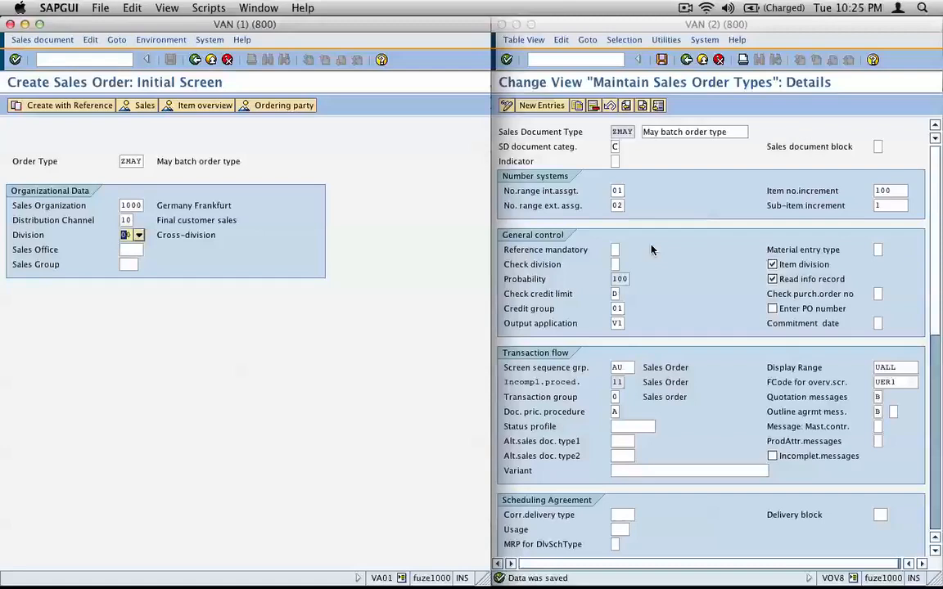
pyautogui.click(138, 237)
pyautogui.doubleClick(147, 237)
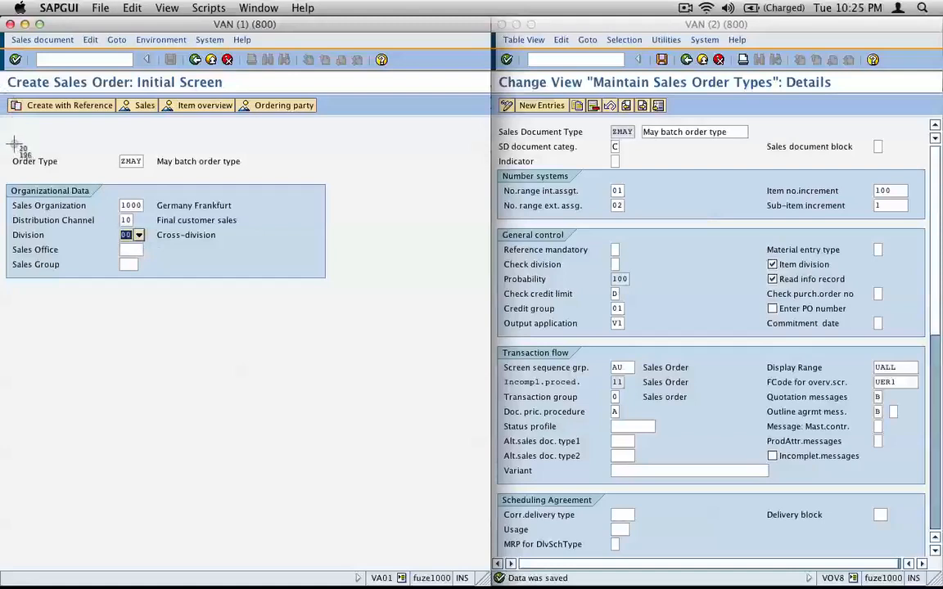
pyautogui.moveTo(10, 145); pyautogui.dragTo(331, 280)
# - Paste the capture onto inkBook page 129 and move it beside the arrow pointing at the circled Div
pyautogui.press('super+Tab')
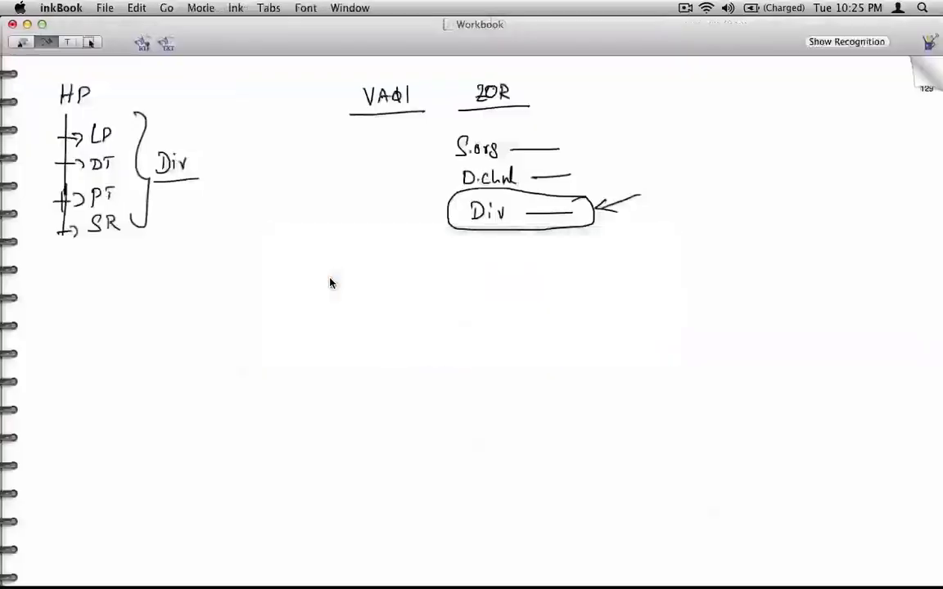
pyautogui.press('super+v')
pyautogui.click(90, 42)
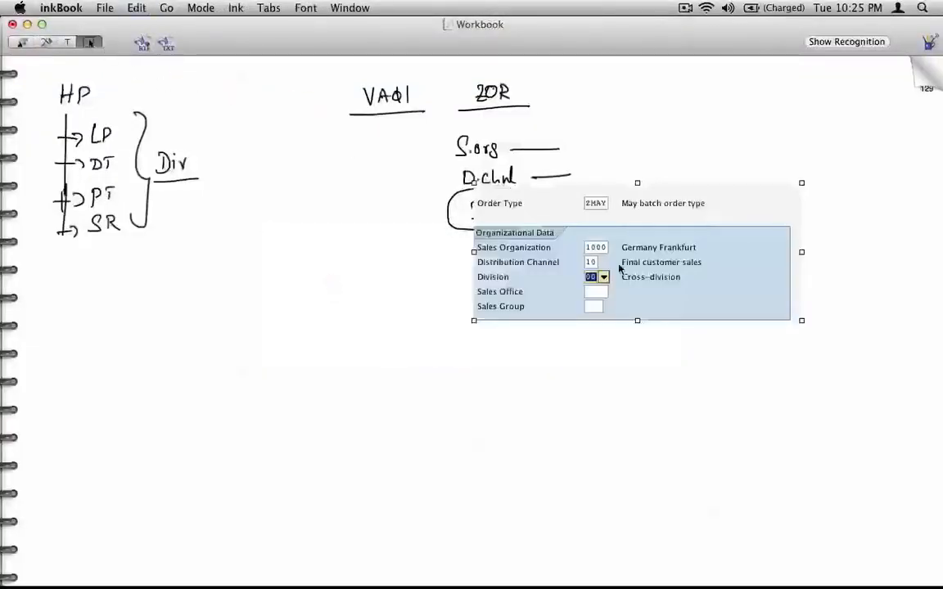
pyautogui.moveTo(624, 259); pyautogui.dragTo(791, 159)
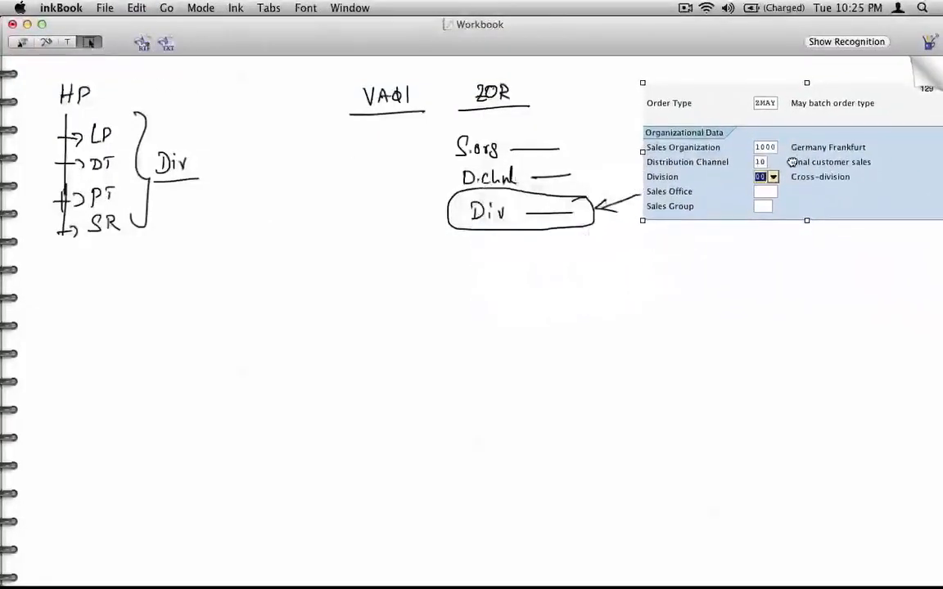
pyautogui.click(286, 192)
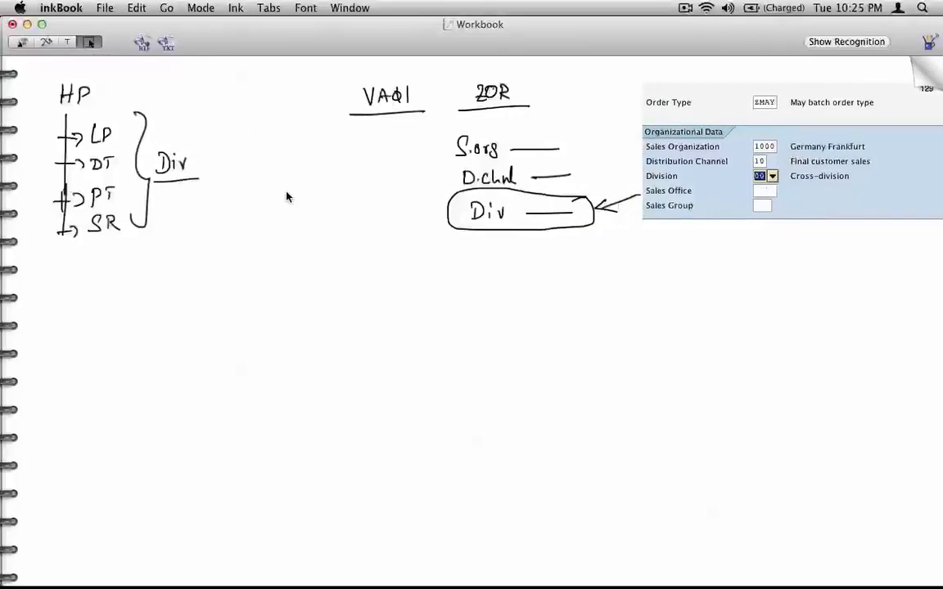
# - Switch to SAP GUI, open the ZMAY order overview, and enter the sold-to party with its proposed ship-to party
pyautogui.press('super+Tab')
pyautogui.press('Return')
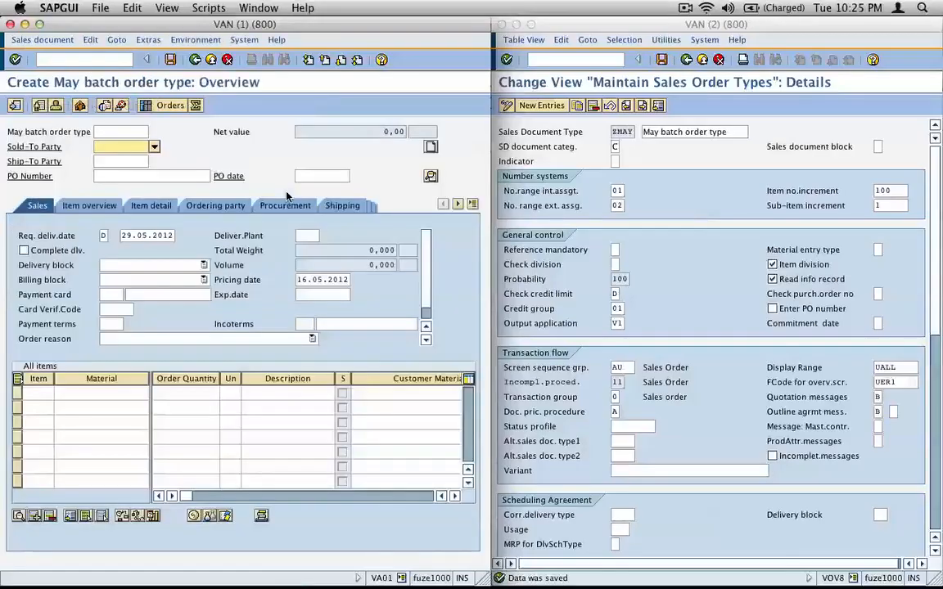
pyautogui.write('1000')
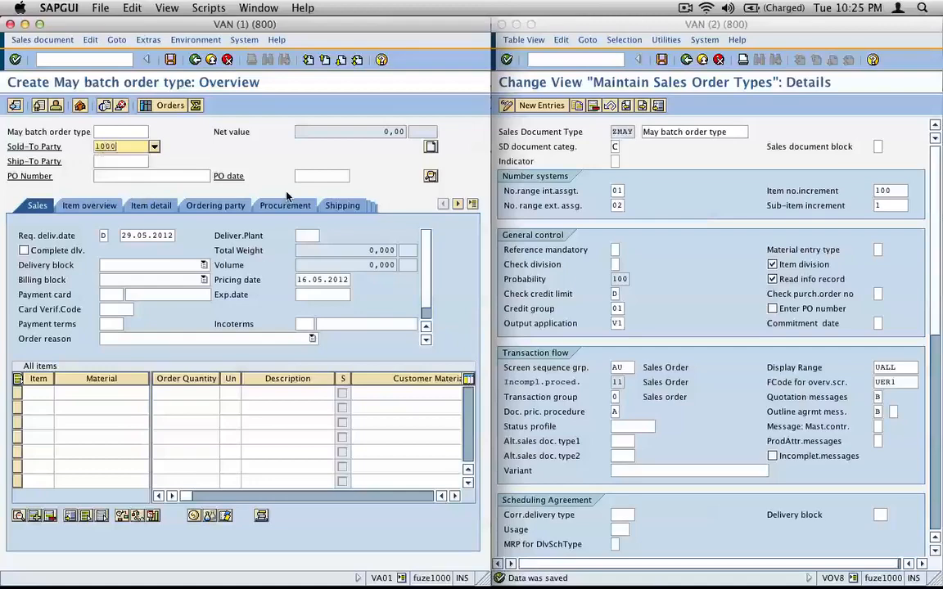
pyautogui.press('Return')
pyautogui.press('Return')
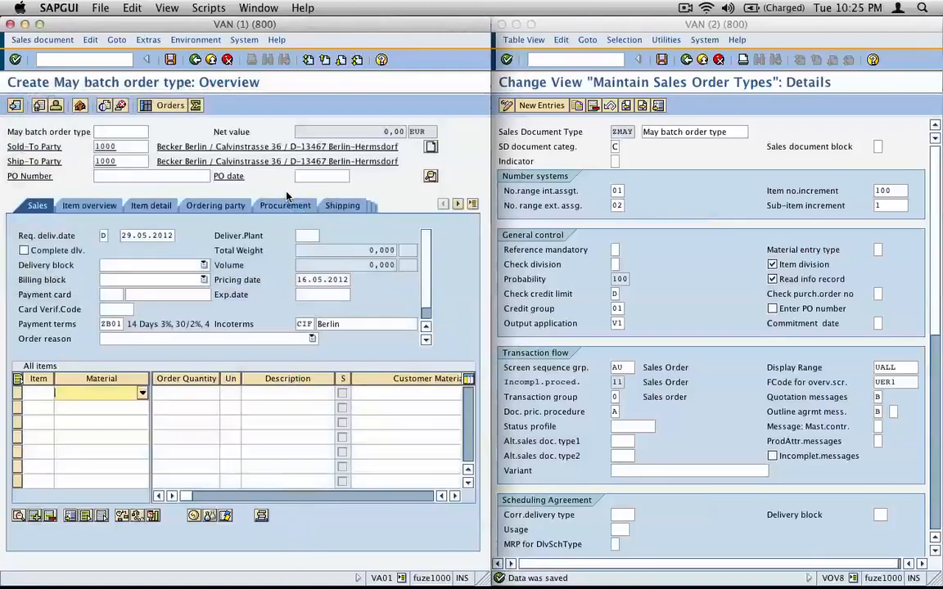
# - Enter material M-02 with an order quantity of 1 as the first order item
pyautogui.write('m-02')
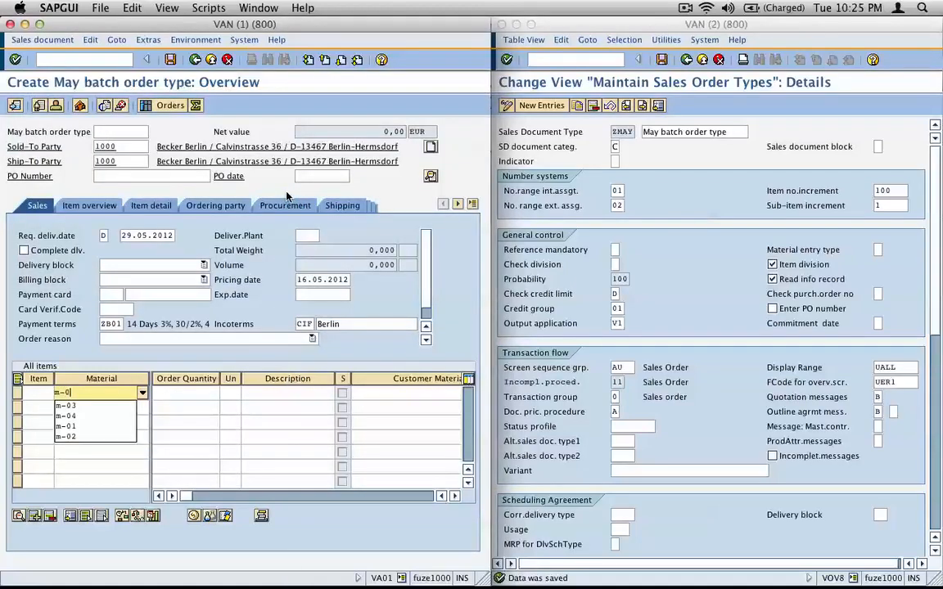
pyautogui.press('Tab')
pyautogui.write('1')
pyautogui.press('Return')
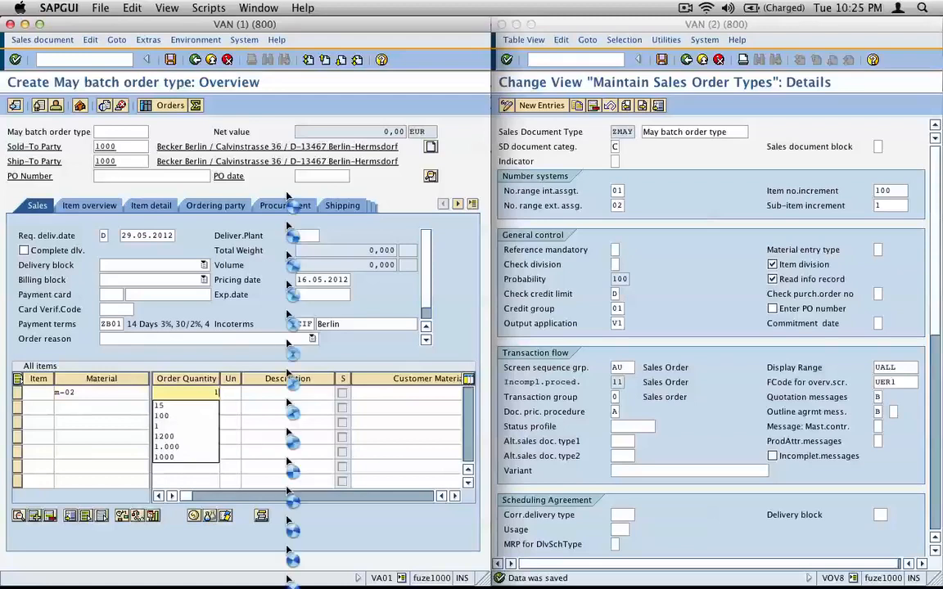
# - Open the material master of M-02 from the order item, highlight its Division value, and capture the area from material header to general data
pyautogui.click(100, 394)
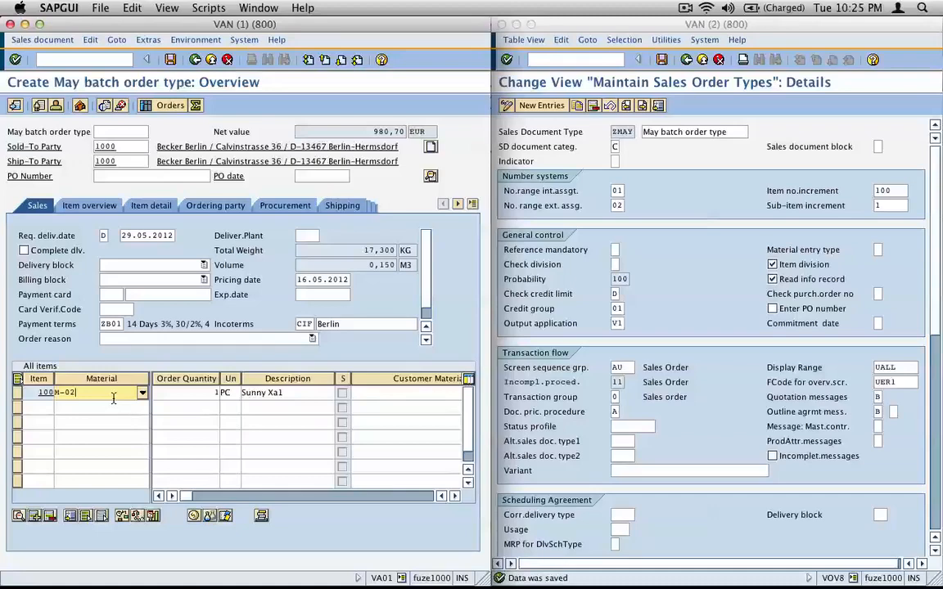
pyautogui.doubleClick(114, 398)
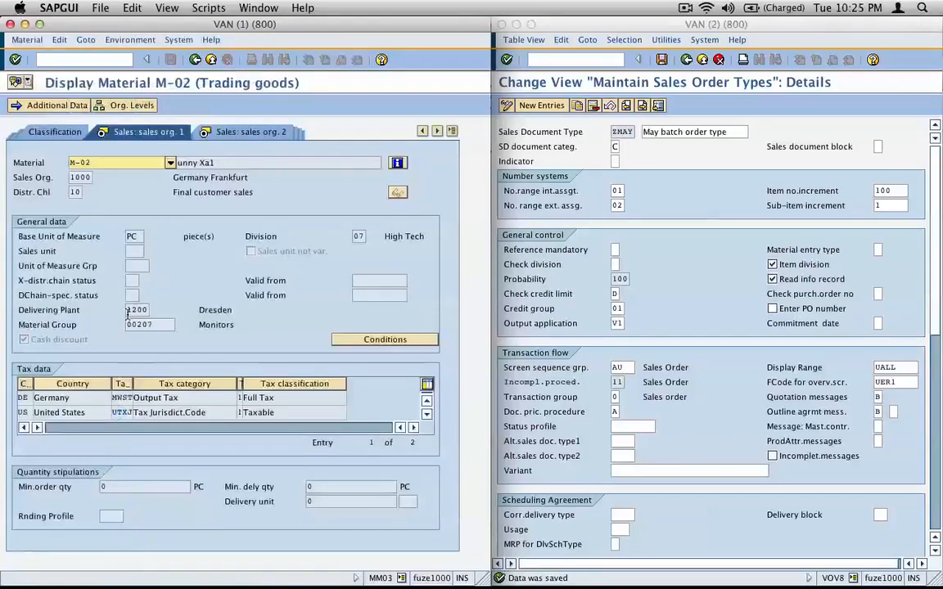
pyautogui.click(356, 236)
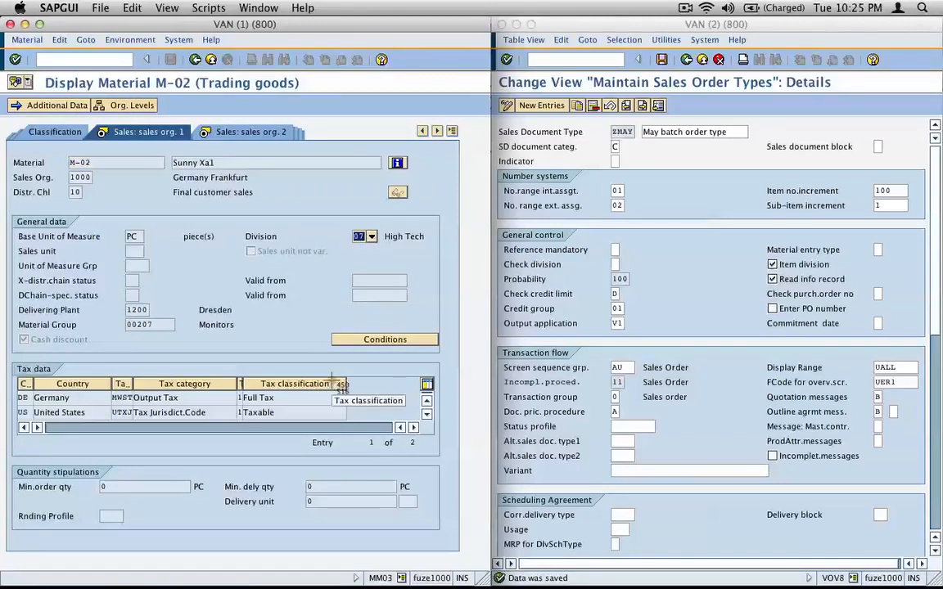
pyautogui.press('super+shift+4')
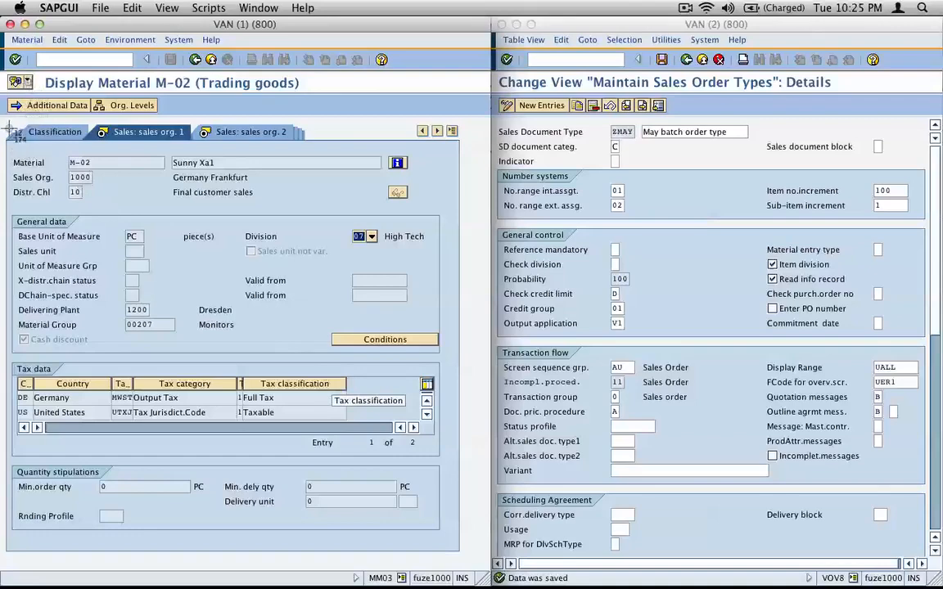
pyautogui.moveTo(7, 123); pyautogui.dragTo(463, 289)
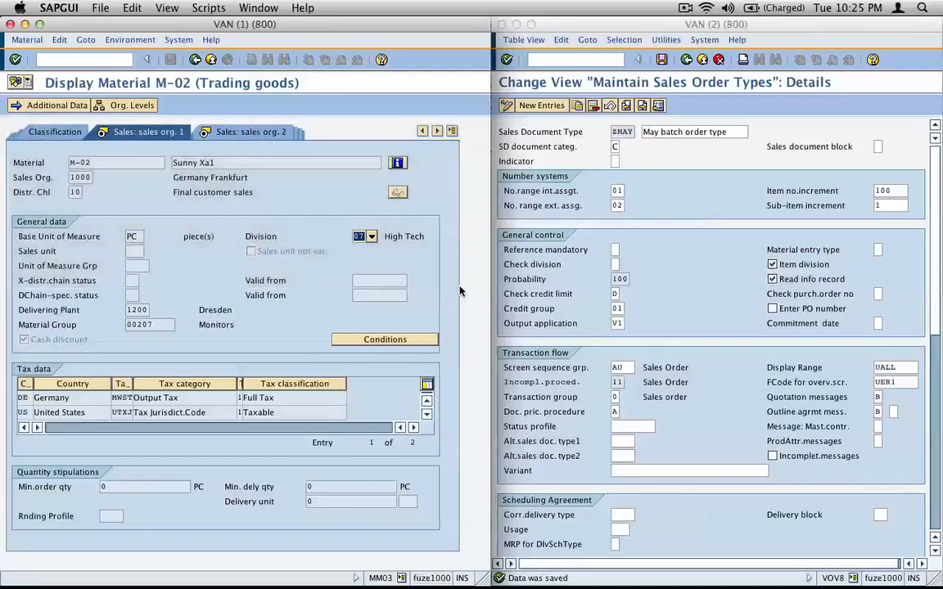
# - Switch to inkBook, paste the material master capture, and place it below the Organizational Data capture
pyautogui.press('super+Tab')
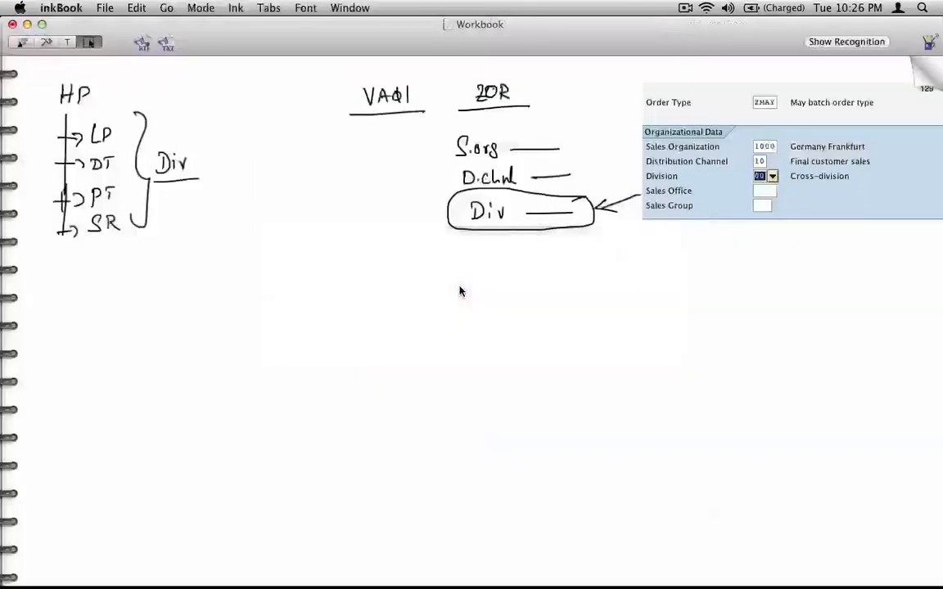
pyautogui.press('super+v')
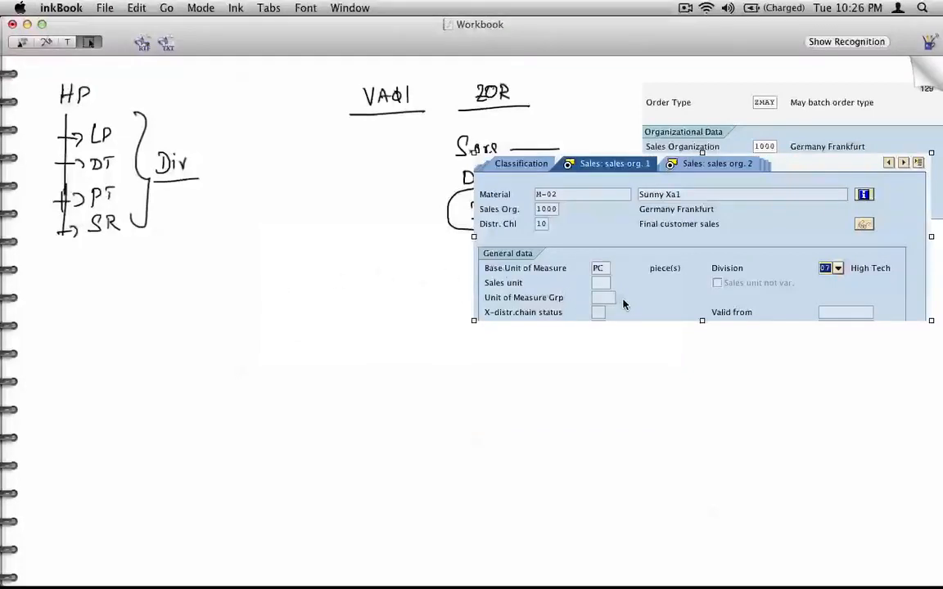
pyautogui.moveTo(623, 305)
pyautogui.mouseDown()
pyautogui.moveTo(620, 447)
pyautogui.moveTo(623, 432)
pyautogui.mouseUp()
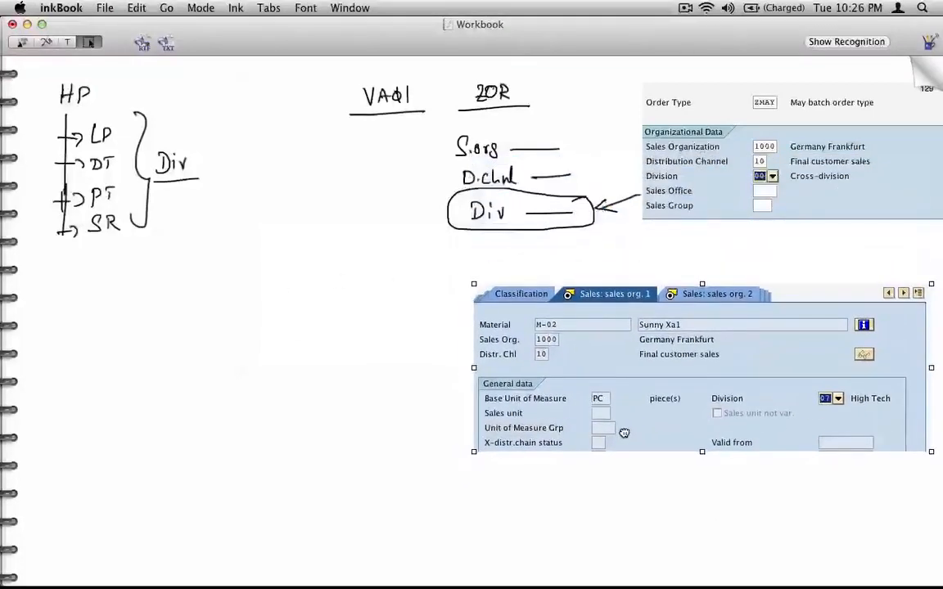
pyautogui.click(426, 342)
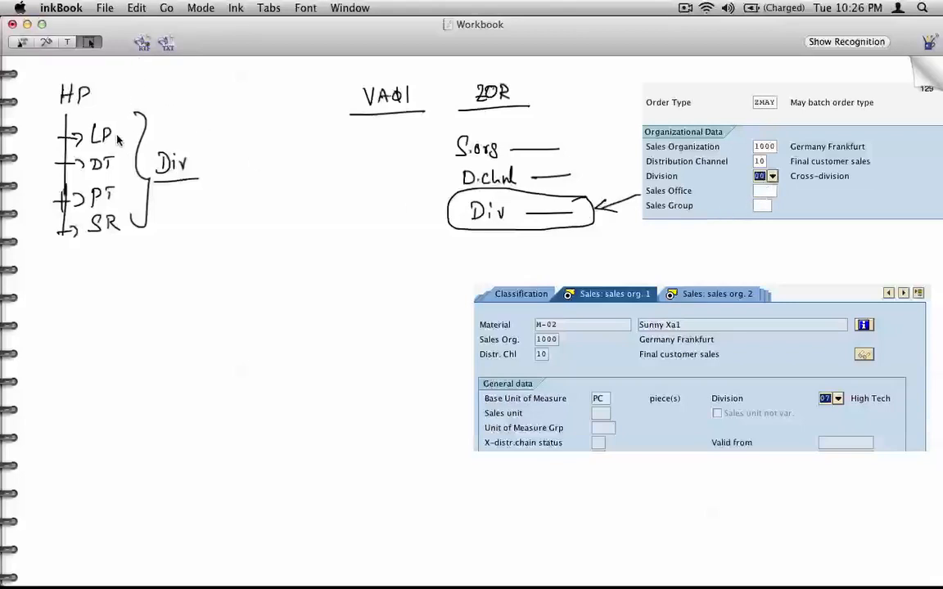
# - Draw lines from LP, DT, PT and SR with the pen and write the division codes 00, 01, 10 and XX beside them
pyautogui.click(46, 42)
pyautogui.moveTo(120, 137)
pyautogui.mouseDown()
pyautogui.moveTo(190, 123)
pyautogui.moveTo(194, 149)
pyautogui.moveTo(210, 145)
pyautogui.moveTo(211, 153)
pyautogui.mouseUp()
pyautogui.moveTo(228, 140); pyautogui.dragTo(228, 151)
pyautogui.moveTo(131, 187)
pyautogui.mouseDown()
pyautogui.moveTo(194, 189)
pyautogui.moveTo(189, 194)
pyautogui.mouseUp()
pyautogui.moveTo(213, 179)
pyautogui.mouseDown()
pyautogui.moveTo(213, 191)
pyautogui.moveTo(228, 180)
pyautogui.mouseUp()
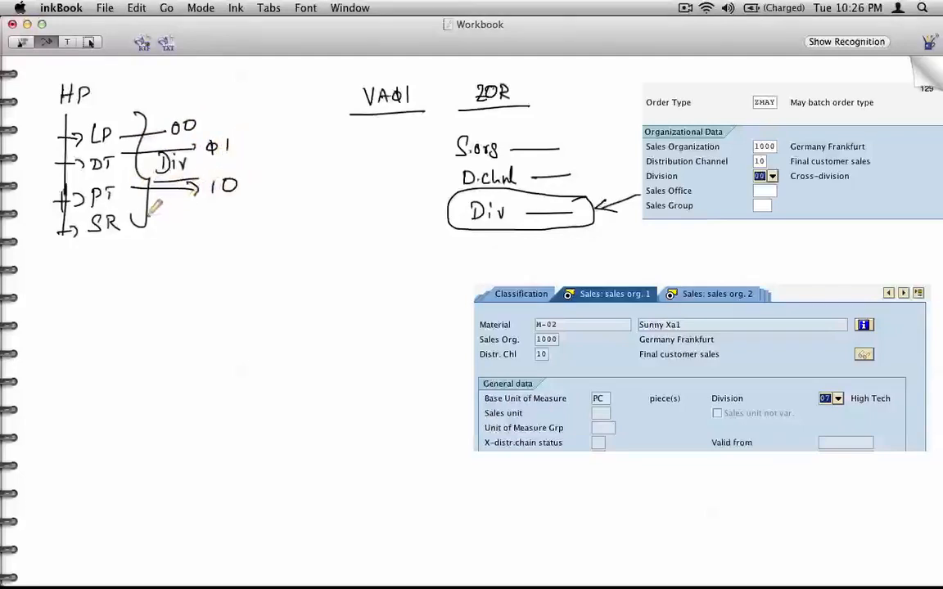
pyautogui.moveTo(147, 215); pyautogui.dragTo(189, 214)
pyautogui.moveTo(205, 212)
pyautogui.mouseDown()
pyautogui.moveTo(215, 221)
pyautogui.moveTo(205, 221)
pyautogui.mouseUp()
pyautogui.moveTo(222, 212); pyautogui.dragTo(223, 221)
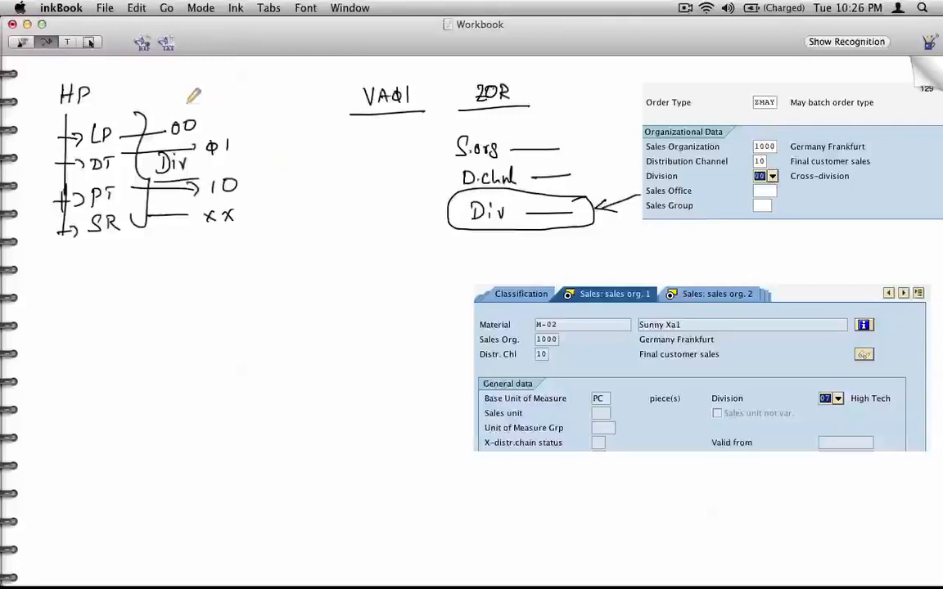
# - Circle the handwritten division codes 00, 10 and XX
pyautogui.moveTo(203, 113)
pyautogui.mouseDown()
pyautogui.moveTo(164, 138)
pyautogui.moveTo(206, 115)
pyautogui.mouseUp()
pyautogui.moveTo(254, 177)
pyautogui.mouseDown()
pyautogui.moveTo(227, 207)
pyautogui.moveTo(223, 176)
pyautogui.mouseUp()
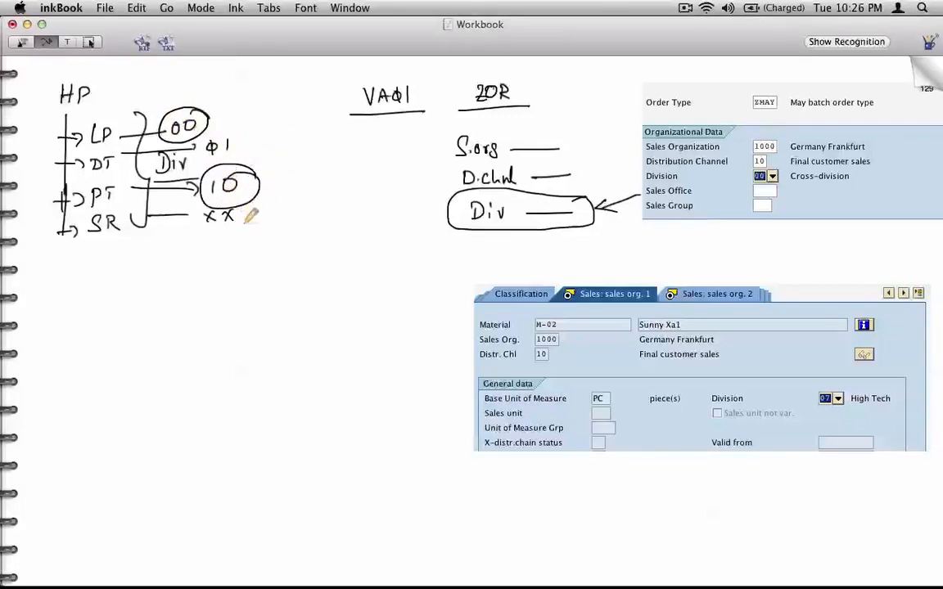
pyautogui.moveTo(252, 216); pyautogui.dragTo(225, 206)
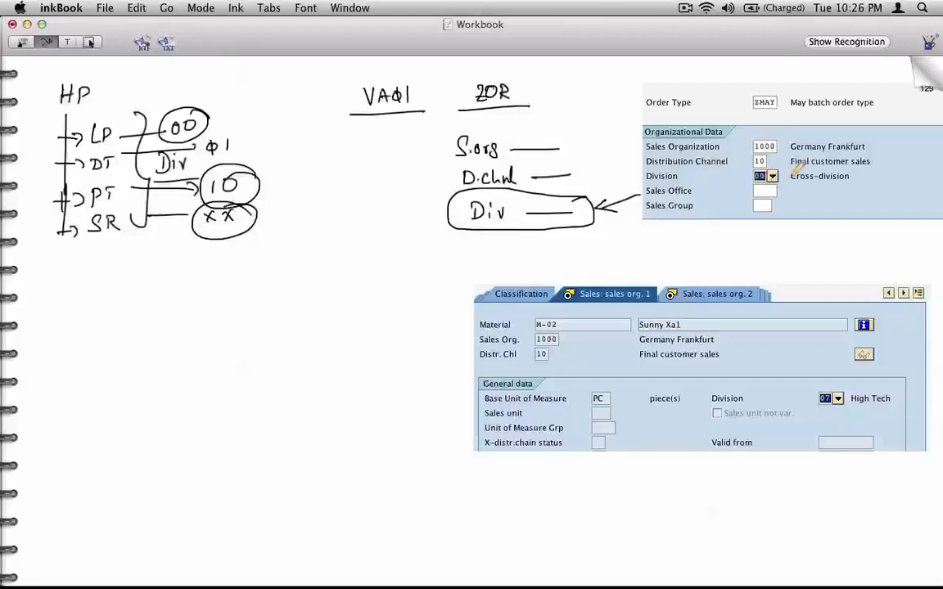
# - Circle Division 00 in the order capture, connect it to the material's Division 07 with a double-headed arrow, and write Deviation across it
pyautogui.moveTo(768, 162)
pyautogui.mouseDown()
pyautogui.moveTo(746, 186)
pyautogui.moveTo(780, 193)
pyautogui.moveTo(765, 204)
pyautogui.moveTo(832, 375)
pyautogui.mouseUp()
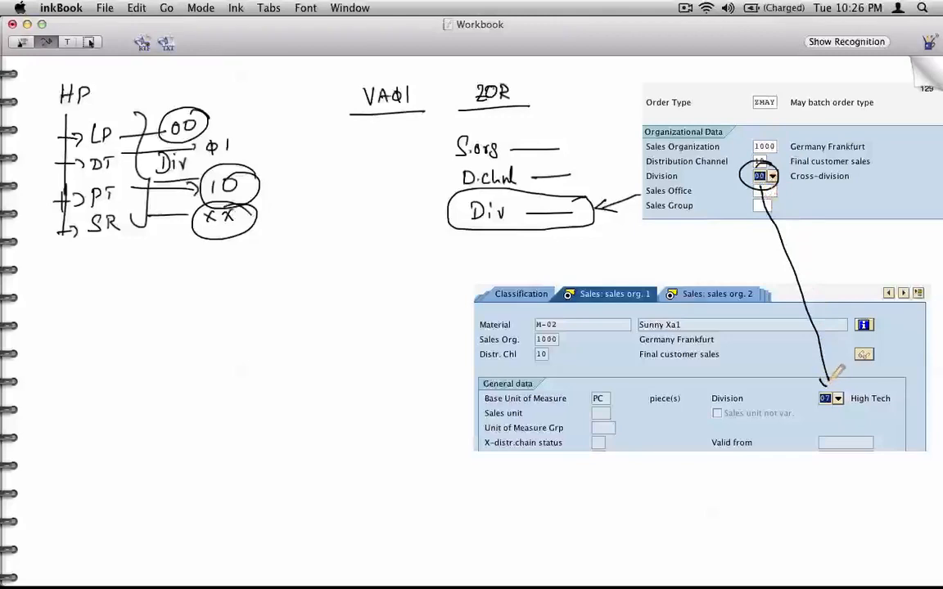
pyautogui.moveTo(757, 205); pyautogui.dragTo(771, 206)
pyautogui.moveTo(775, 256); pyautogui.dragTo(855, 260)
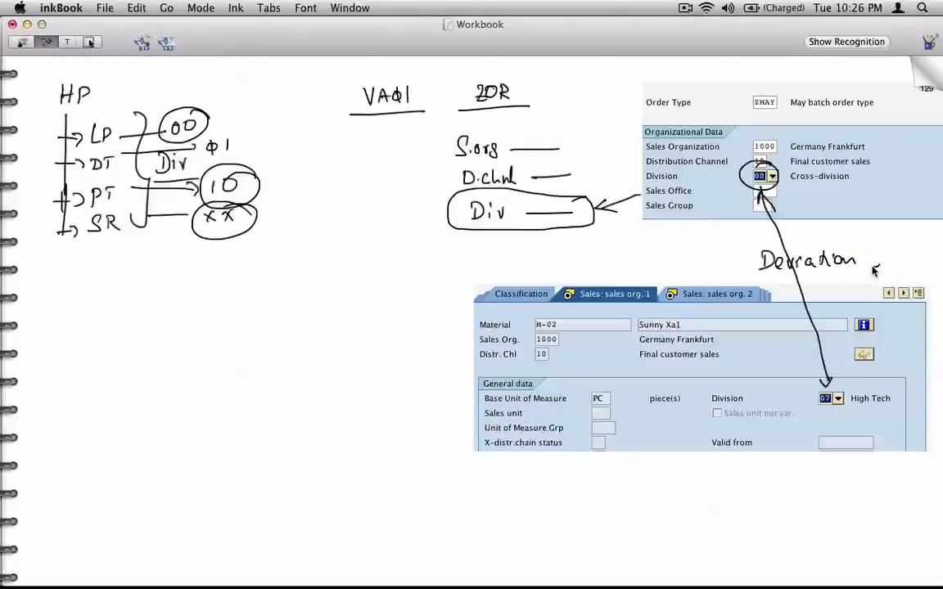
# - Switch to SAP GUI and set Check division to 2 (Error) for sales document type ZMAY
pyautogui.press('super+Tab')
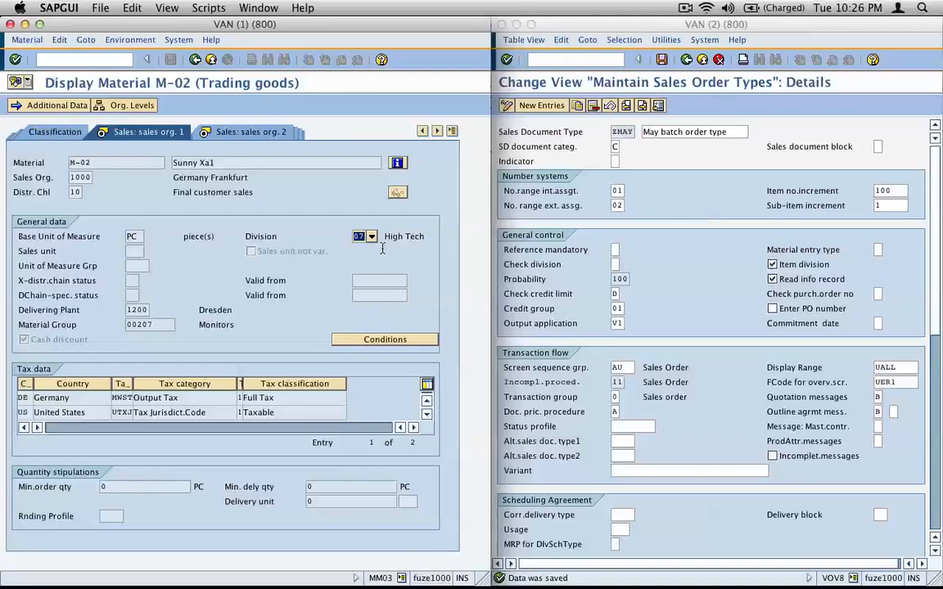
pyautogui.click(615, 265)
pyautogui.click(623, 264)
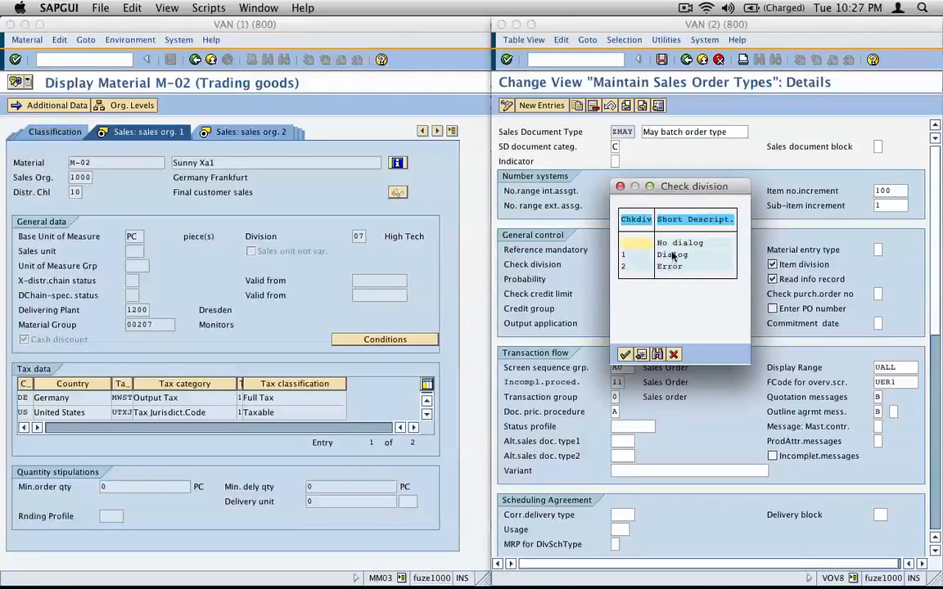
pyautogui.moveTo(685, 191); pyautogui.dragTo(731, 274)
pyautogui.doubleClick(715, 350)
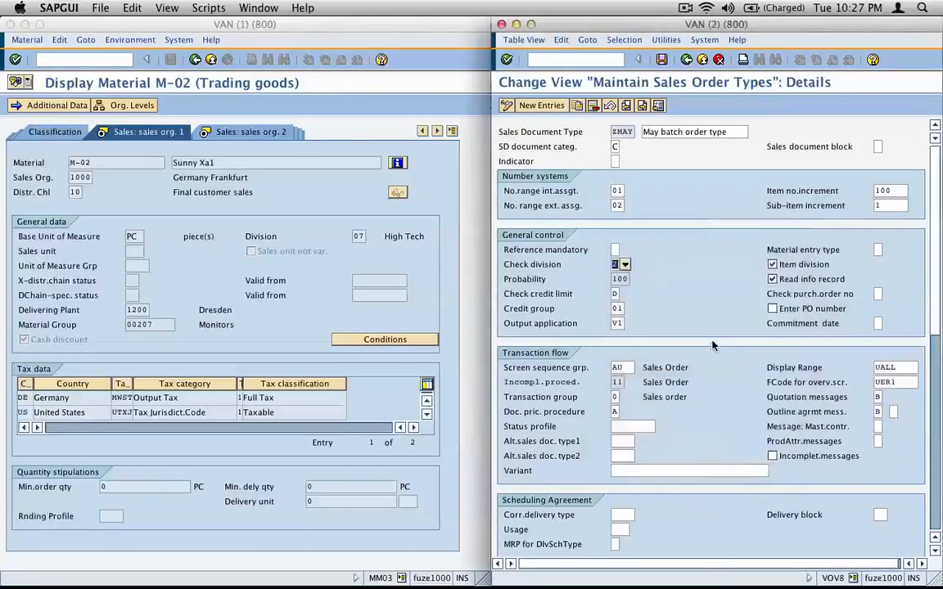
# - Leave the material display and discard the open order back to SAP Easy Access, and save the ZMAY settings
pyautogui.click(196, 62)
pyautogui.click(196, 62)
pyautogui.click(258, 182)
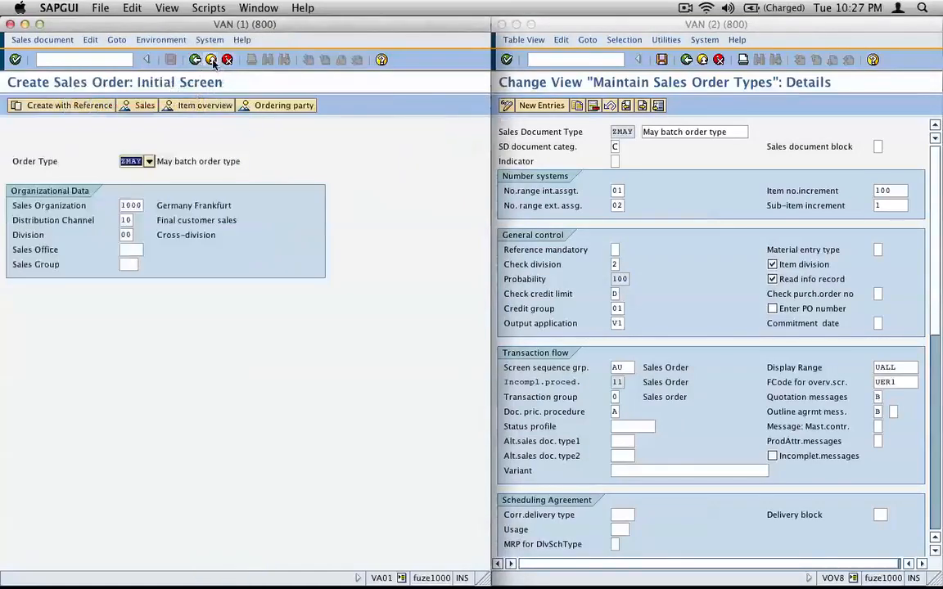
pyautogui.click(195, 59)
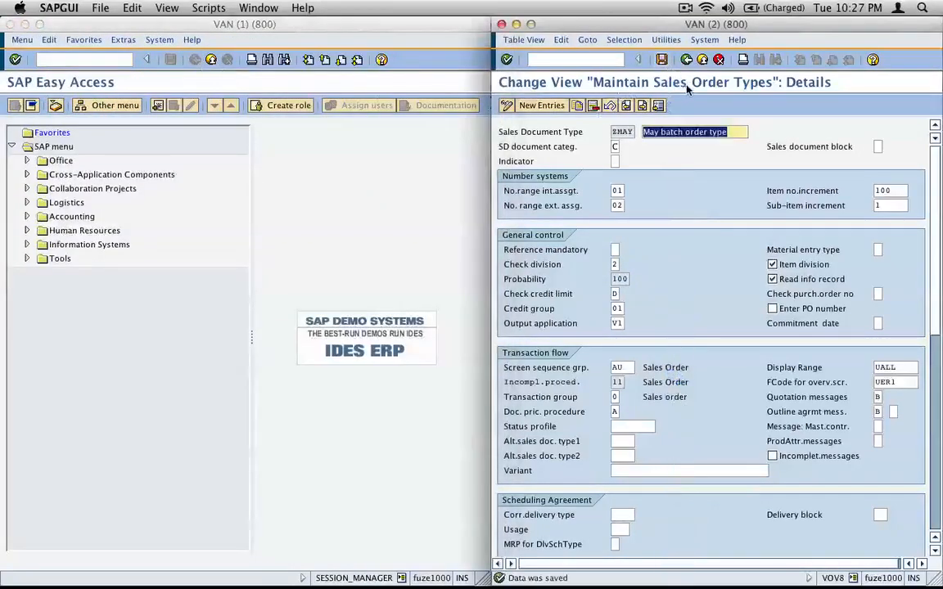
pyautogui.click(661, 60)
# - Start a new ZMAY order in VA01 and enter the sold-to party with the proposed ship-to party
pyautogui.click(127, 60)
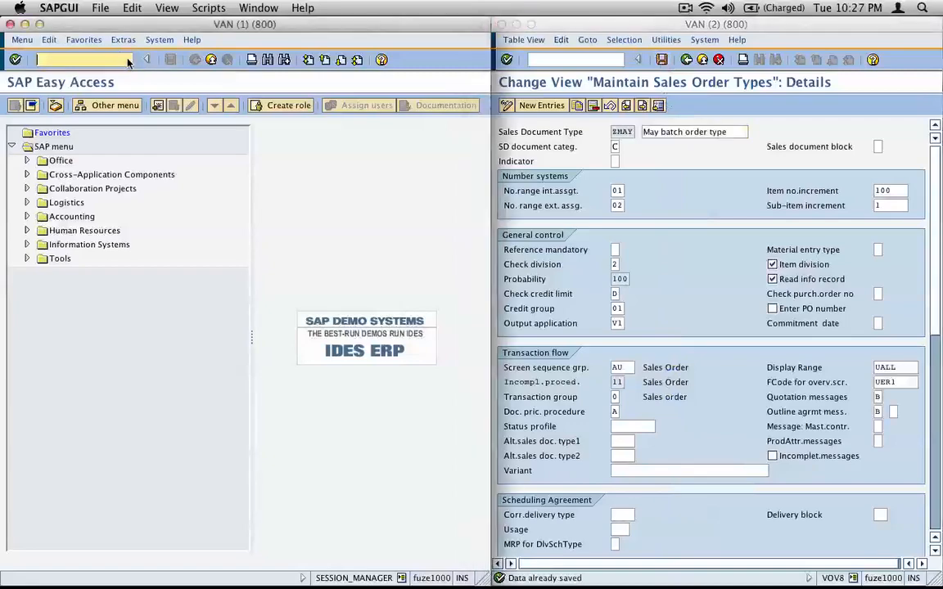
pyautogui.write('va01')
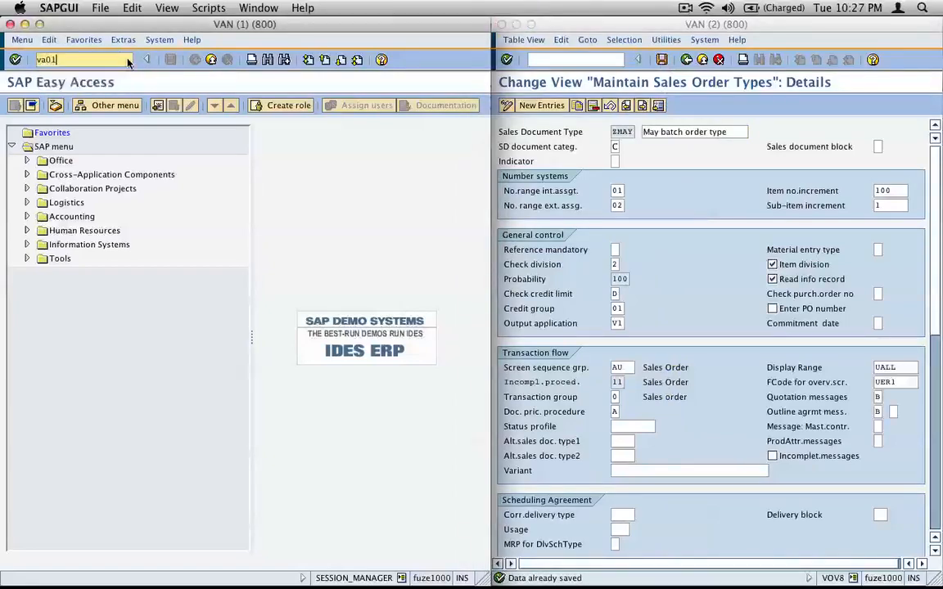
pyautogui.press('Return')
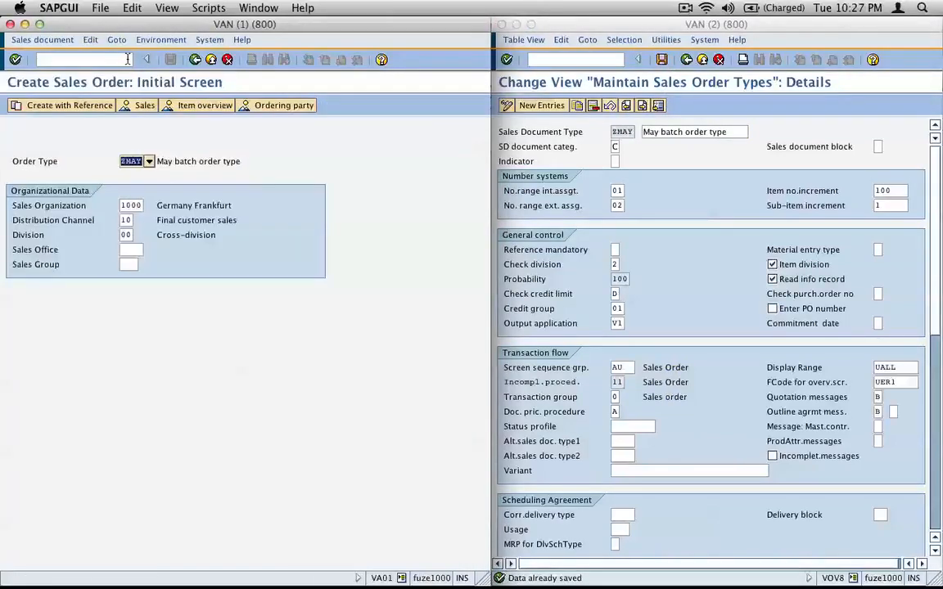
pyautogui.press('Return')
pyautogui.write('1000')
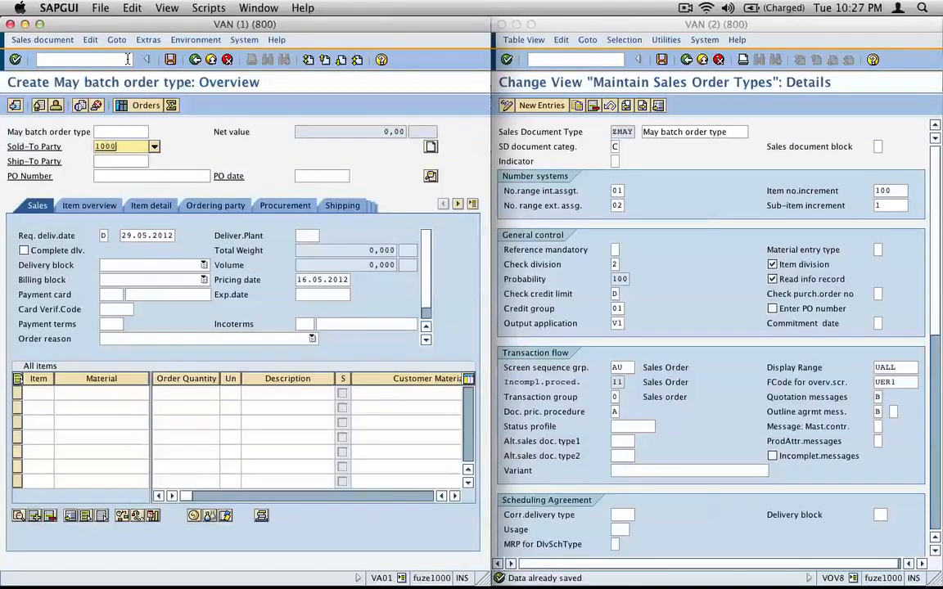
pyautogui.press('Return')
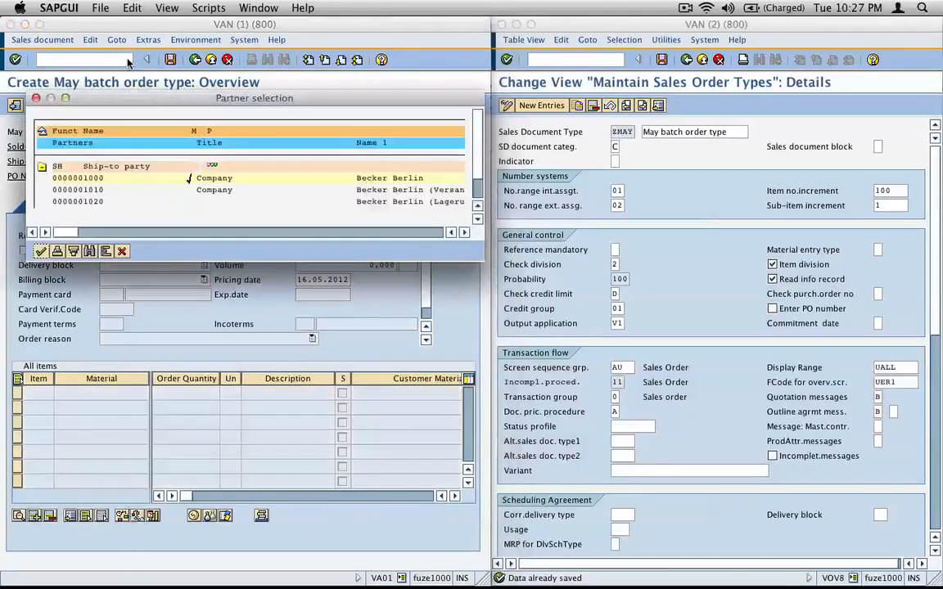
pyautogui.press('Return')
# - Add material M-02 with quantity 1 to the new order to test the division check
pyautogui.write('m-02')
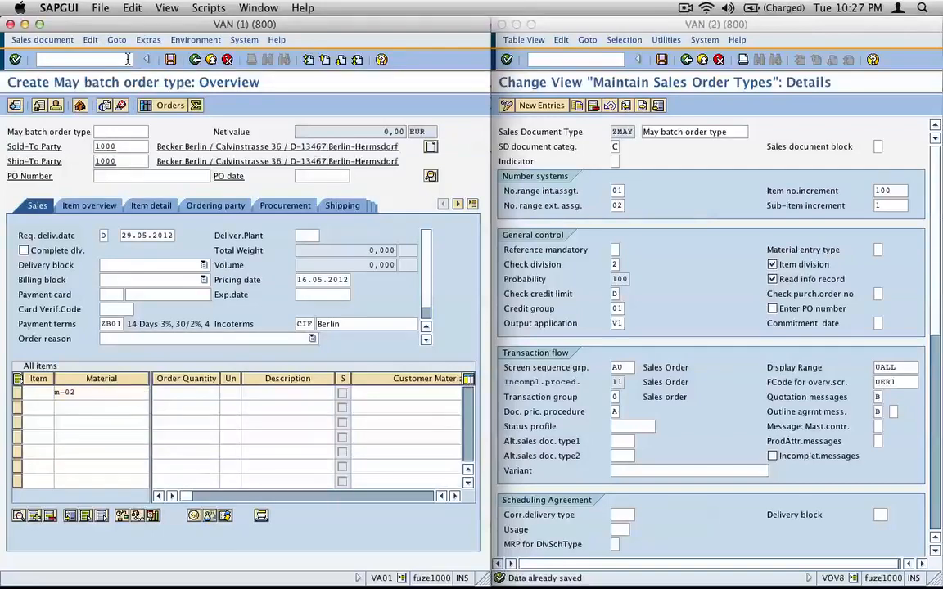
pyautogui.press('Tab')
pyautogui.write('1')
pyautogui.press('Return')
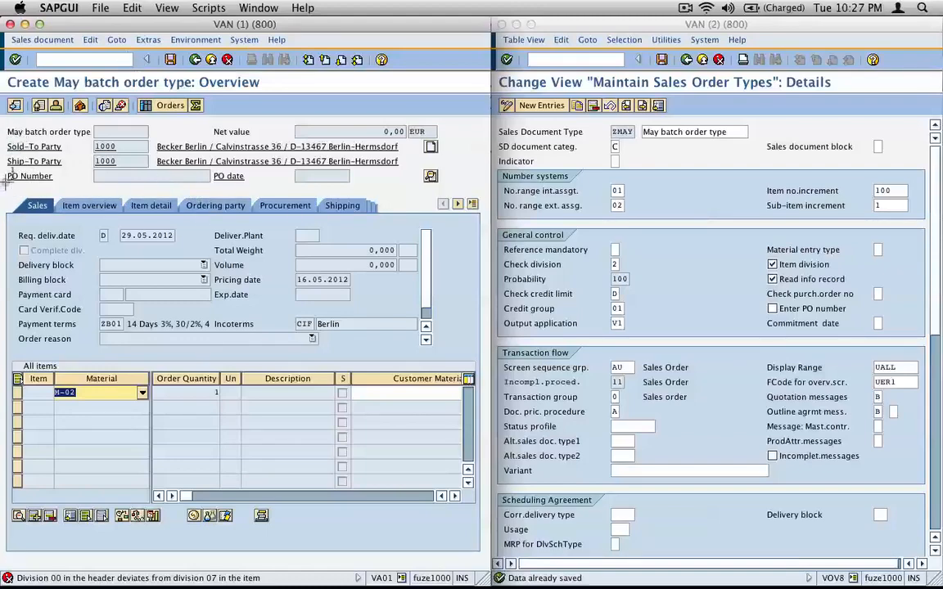
# - Capture the order overview down to its status line together with the adjoining ZMAY settings
pyautogui.moveTo(5, 183); pyautogui.dragTo(647, 530)
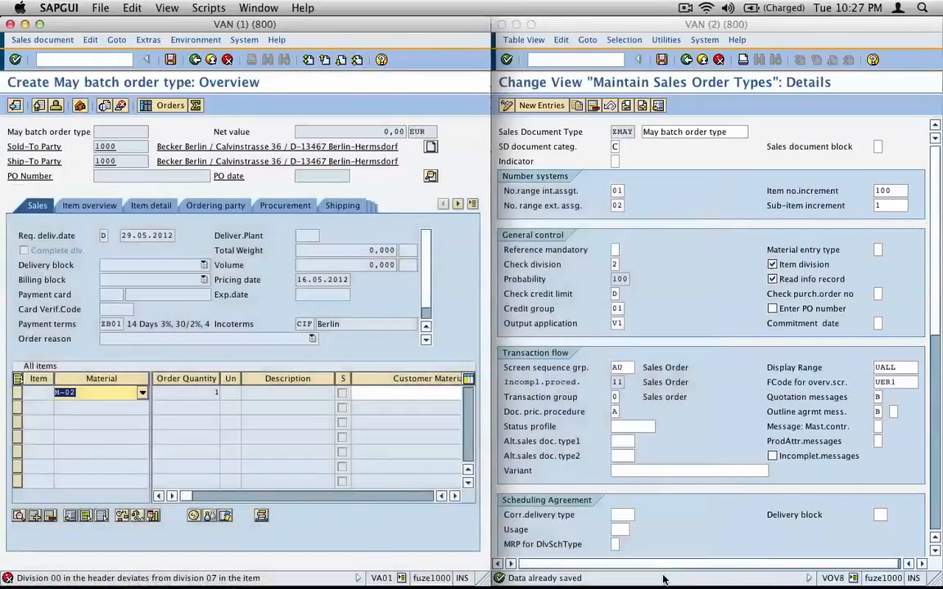
pyautogui.press('super+shift+4')
pyautogui.moveTo(1, 128); pyautogui.dragTo(2, 298)
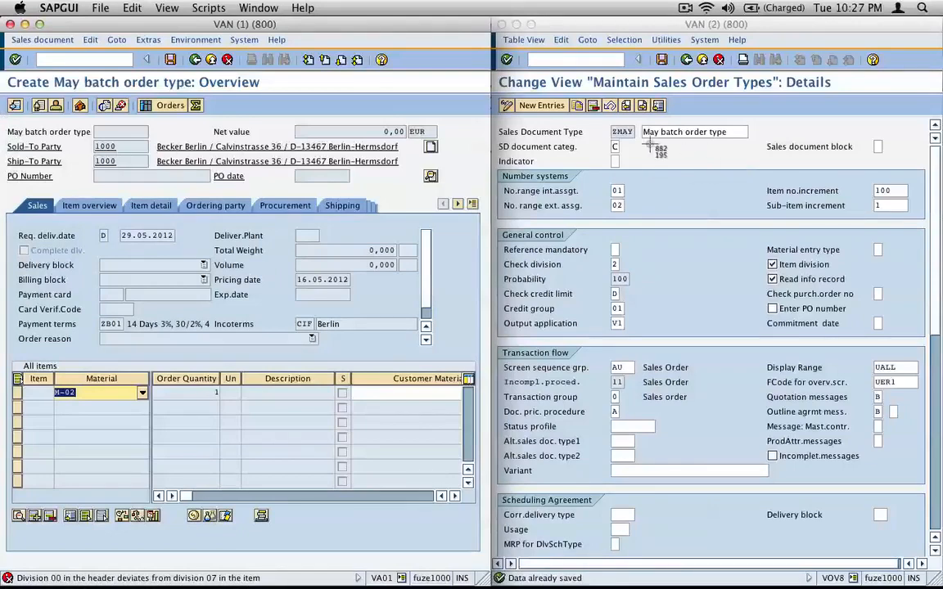
pyautogui.press('super+shift+4')
pyautogui.moveTo(757, 117); pyautogui.dragTo(7, 577)
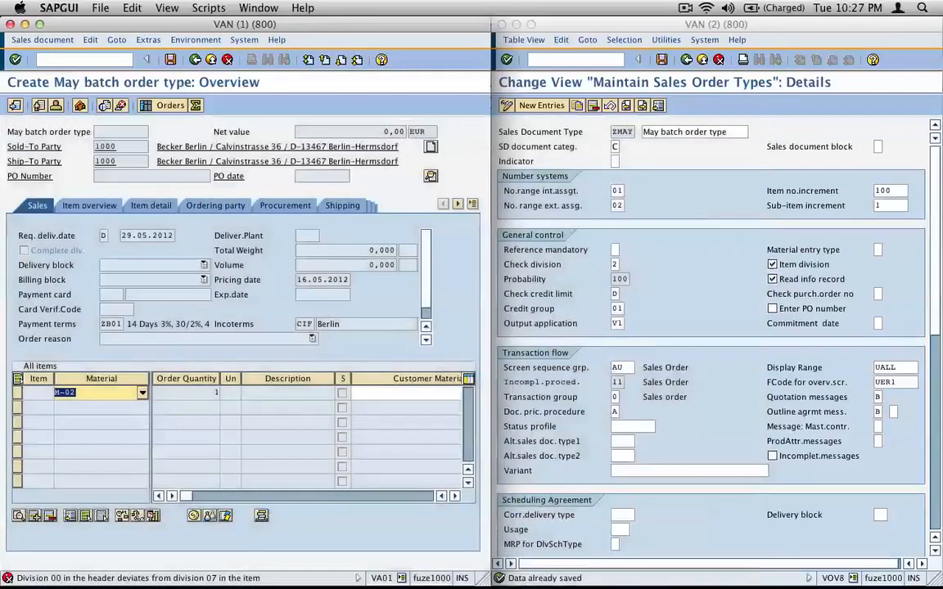
# - Switch to inkBook, paste the captured order and ZMAY settings on a new page, and move the image fully into view
pyautogui.press('super+Tab')
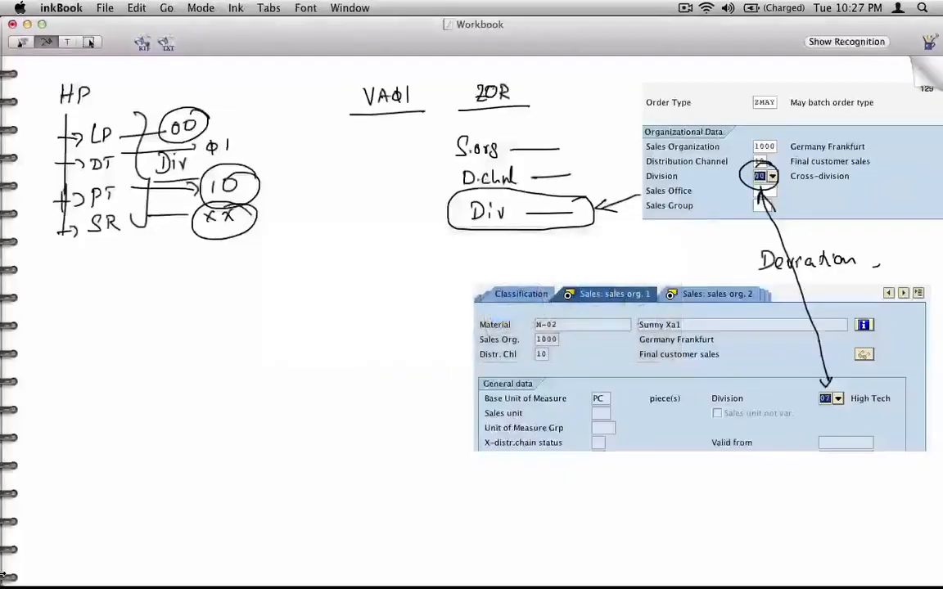
pyautogui.click(923, 91)
pyautogui.press('super+v')
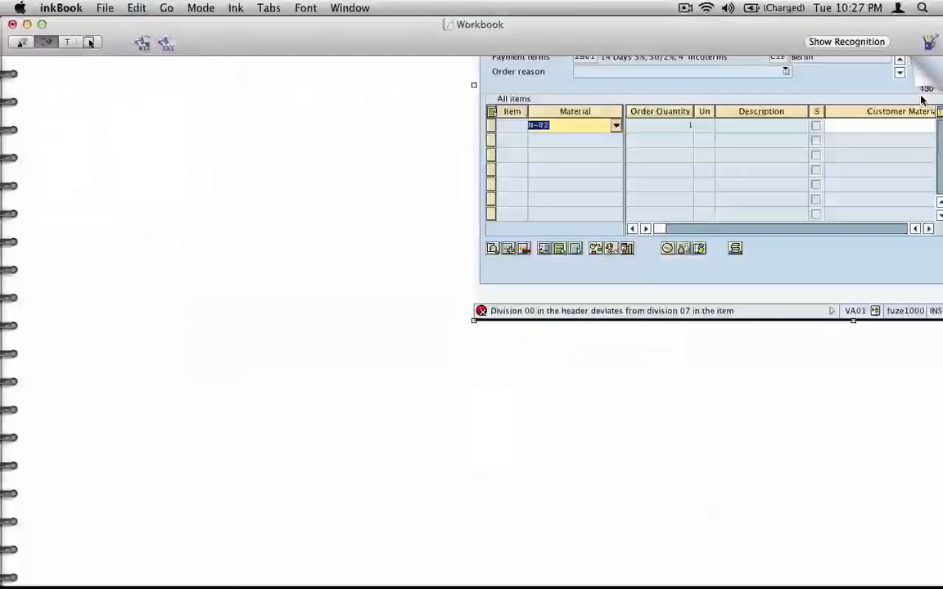
pyautogui.moveTo(573, 261); pyautogui.dragTo(206, 493)
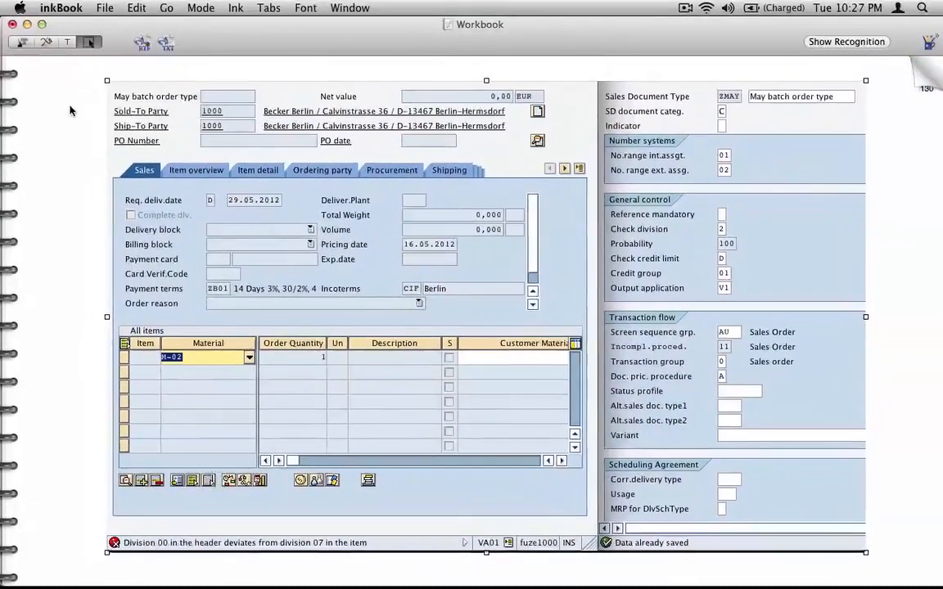
# - Circle check division value 2 and the division deviation message in pen, and draw an arrow from the value to the message
pyautogui.click(50, 41)
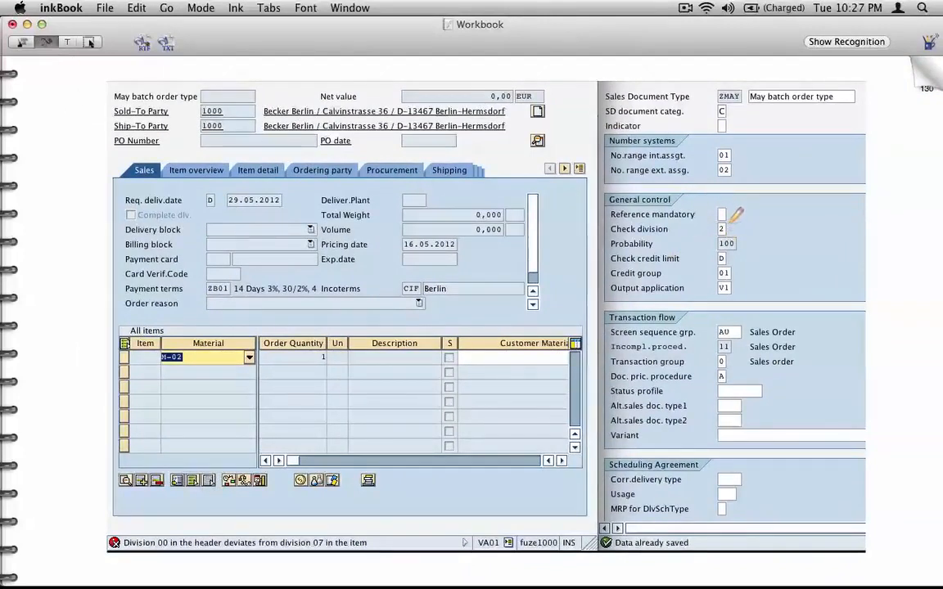
pyautogui.moveTo(733, 219)
pyautogui.mouseDown()
pyautogui.moveTo(706, 233)
pyautogui.moveTo(740, 233)
pyautogui.moveTo(728, 219)
pyautogui.mouseUp()
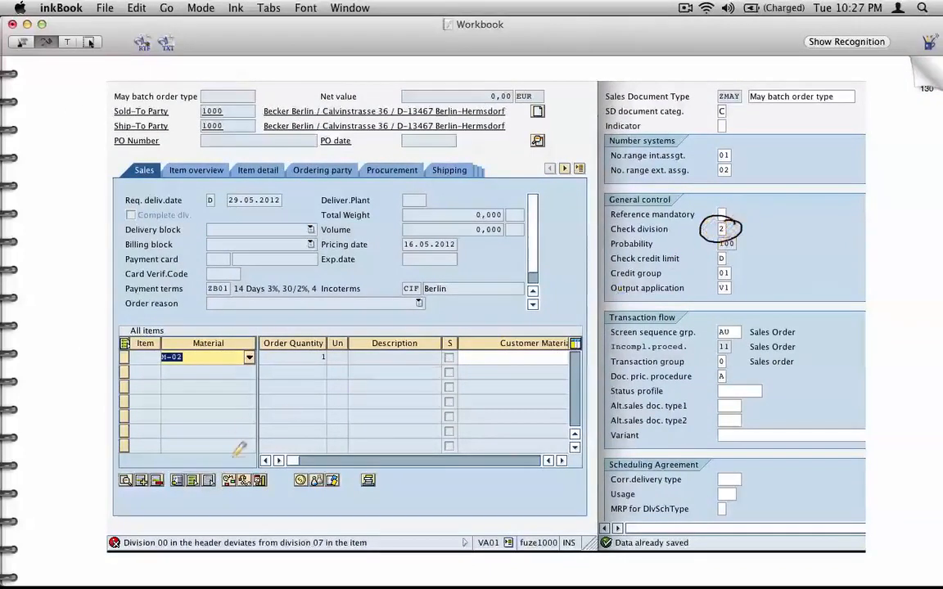
pyautogui.moveTo(418, 528)
pyautogui.mouseDown()
pyautogui.moveTo(360, 509)
pyautogui.moveTo(91, 501)
pyautogui.moveTo(135, 583)
pyautogui.moveTo(400, 551)
pyautogui.moveTo(403, 519)
pyautogui.mouseUp()
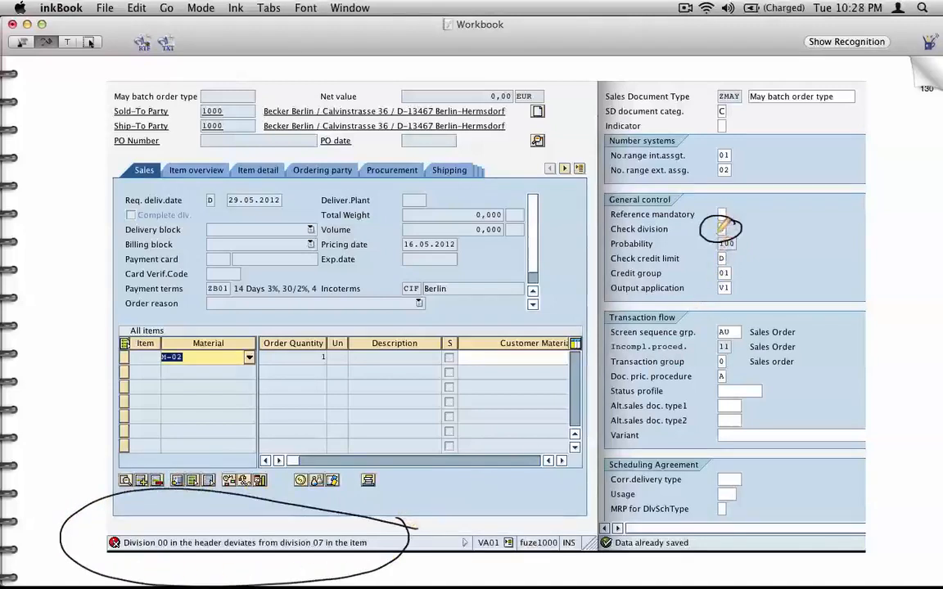
pyautogui.moveTo(722, 232); pyautogui.dragTo(354, 518)
pyautogui.moveTo(344, 502); pyautogui.dragTo(363, 507)
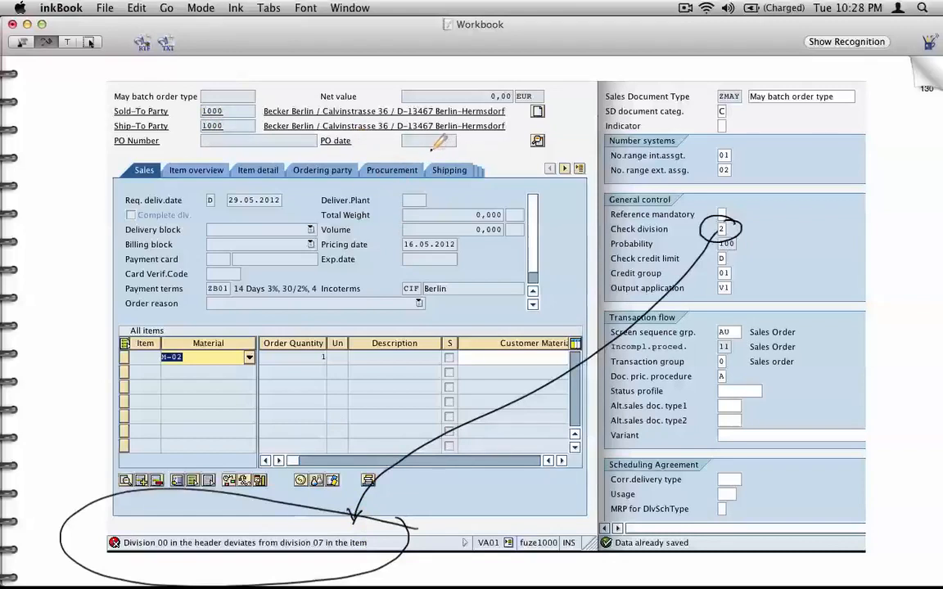
# - Handwrite "Hdr Div is '00'" and "Item Div is '07'" beside the order, with arrows to the matching divisions in the message
pyautogui.moveTo(39, 123)
pyautogui.mouseDown()
pyautogui.moveTo(46, 141)
pyautogui.moveTo(56, 131)
pyautogui.moveTo(70, 139)
pyautogui.moveTo(98, 119)
pyautogui.moveTo(46, 156)
pyautogui.moveTo(64, 168)
pyautogui.moveTo(92, 160)
pyautogui.mouseUp()
pyautogui.moveTo(131, 352); pyautogui.dragTo(100, 361)
pyautogui.moveTo(37, 353)
pyautogui.mouseDown()
pyautogui.moveTo(46, 376)
pyautogui.moveTo(72, 370)
pyautogui.moveTo(49, 394)
pyautogui.moveTo(99, 387)
pyautogui.moveTo(96, 378)
pyautogui.moveTo(121, 392)
pyautogui.mouseUp()
pyautogui.moveTo(66, 157); pyautogui.dragTo(68, 162)
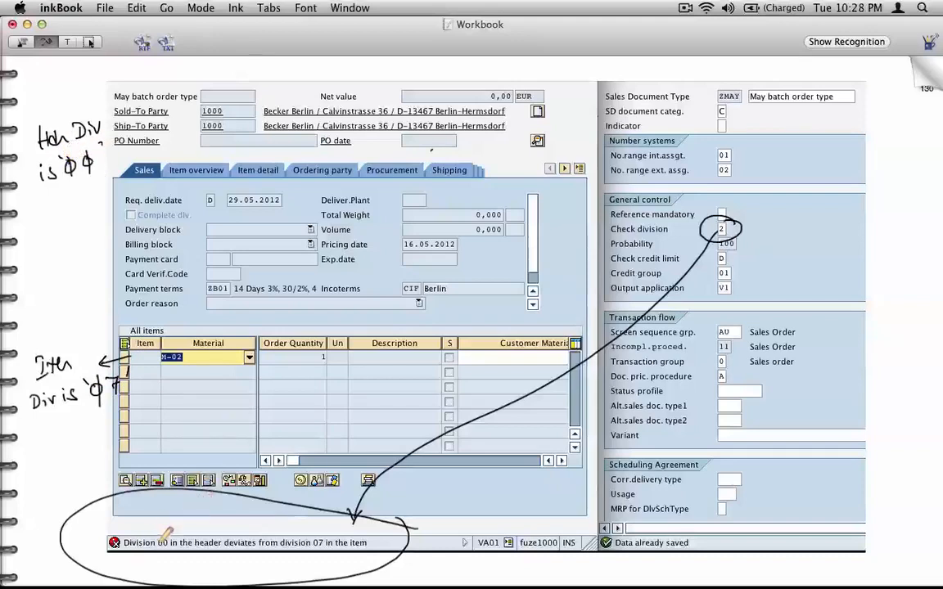
pyautogui.moveTo(104, 161)
pyautogui.mouseDown()
pyautogui.moveTo(131, 164)
pyautogui.moveTo(164, 241)
pyautogui.moveTo(169, 411)
pyautogui.moveTo(160, 491)
pyautogui.moveTo(169, 524)
pyautogui.mouseUp()
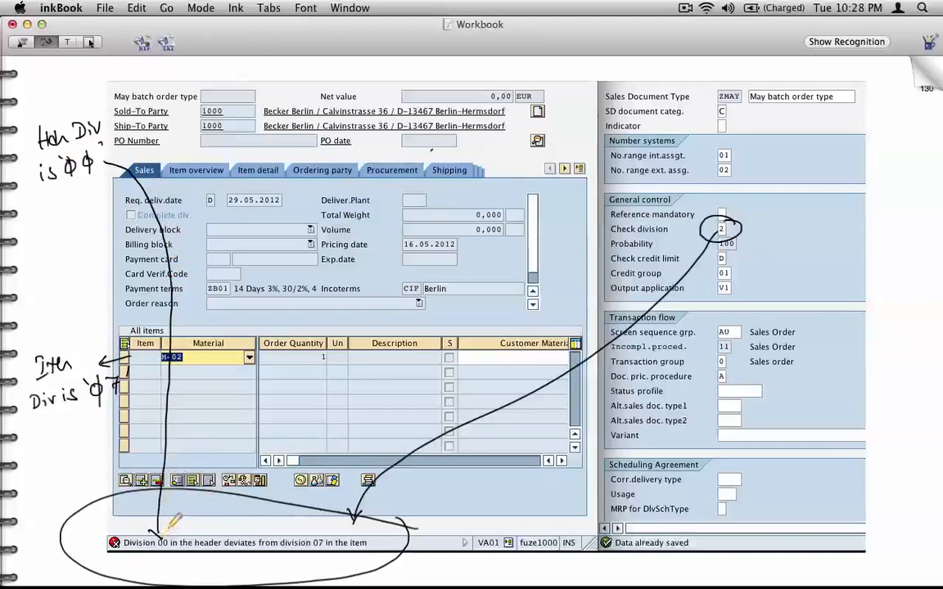
pyautogui.moveTo(121, 385)
pyautogui.mouseDown()
pyautogui.moveTo(197, 377)
pyautogui.moveTo(290, 413)
pyautogui.moveTo(330, 490)
pyautogui.moveTo(329, 536)
pyautogui.mouseUp()
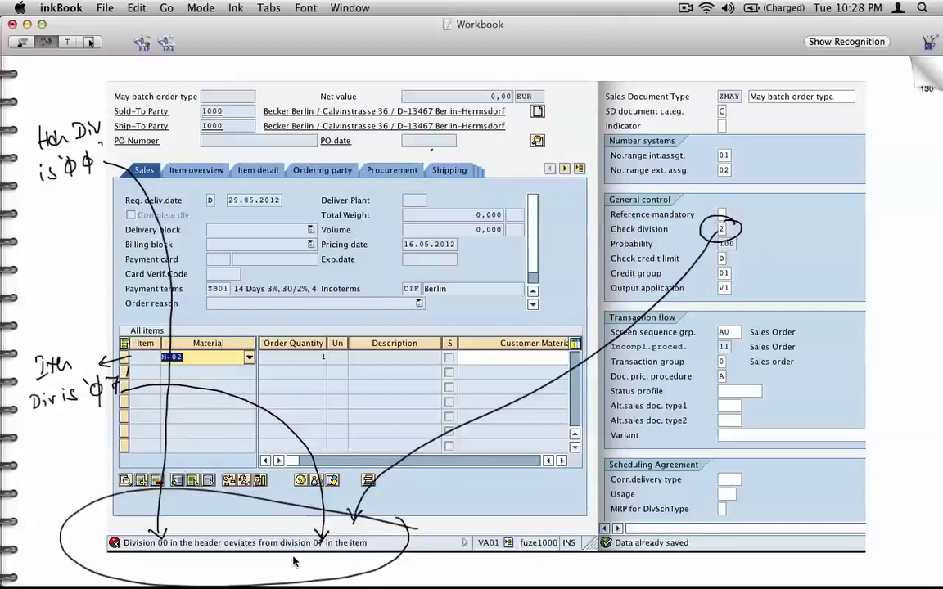
pyautogui.click(685, 8)
pyautogui.click(706, 54)
# - Switch to SAP GUI, clear the check division setting of ZMAY, and save the sales document type
pyautogui.press('super+Tab')
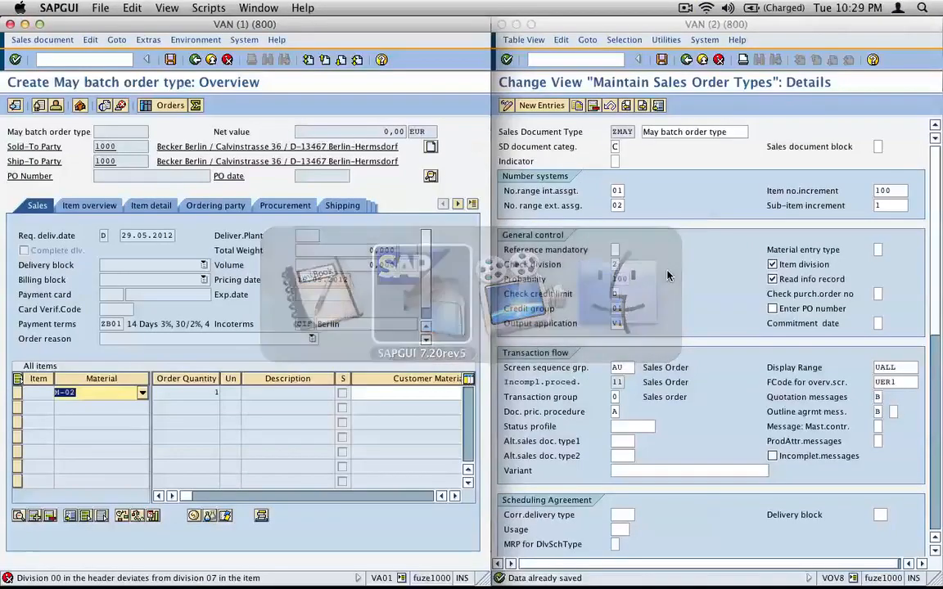
pyautogui.click(614, 264)
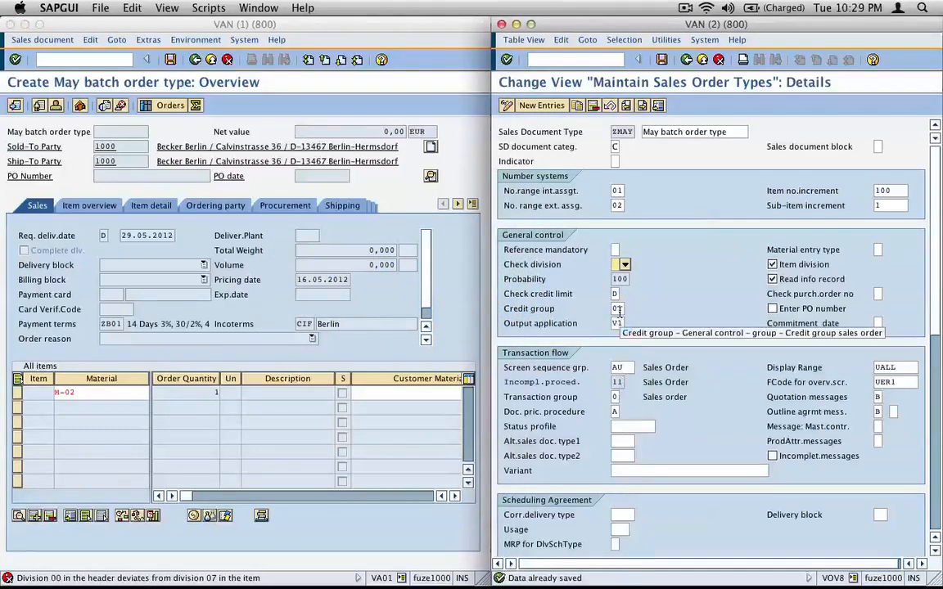
pyautogui.press('super+s')
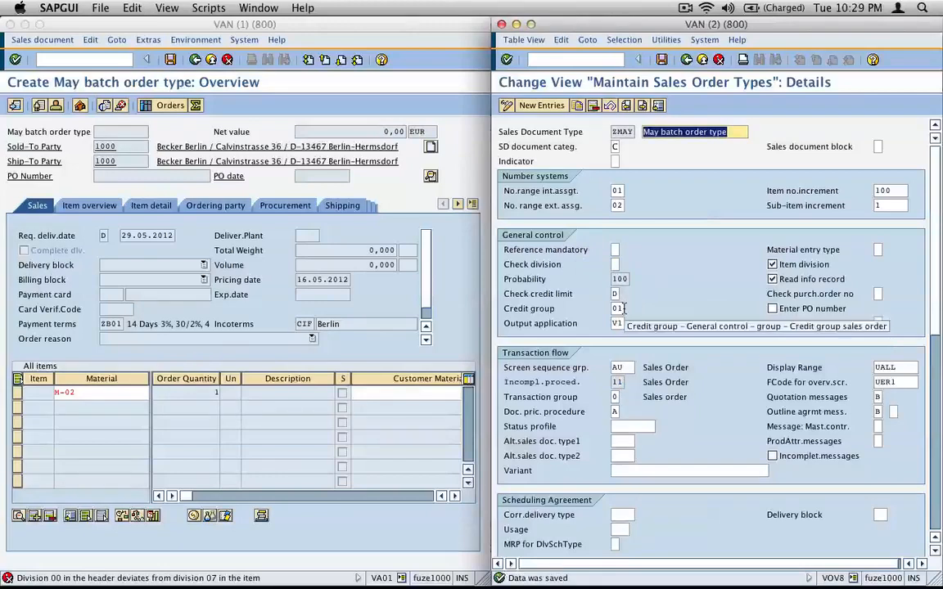
# - Capture ZMAY's General control settings and place the image near the upper edge of a new inkBook page
pyautogui.click(617, 309)
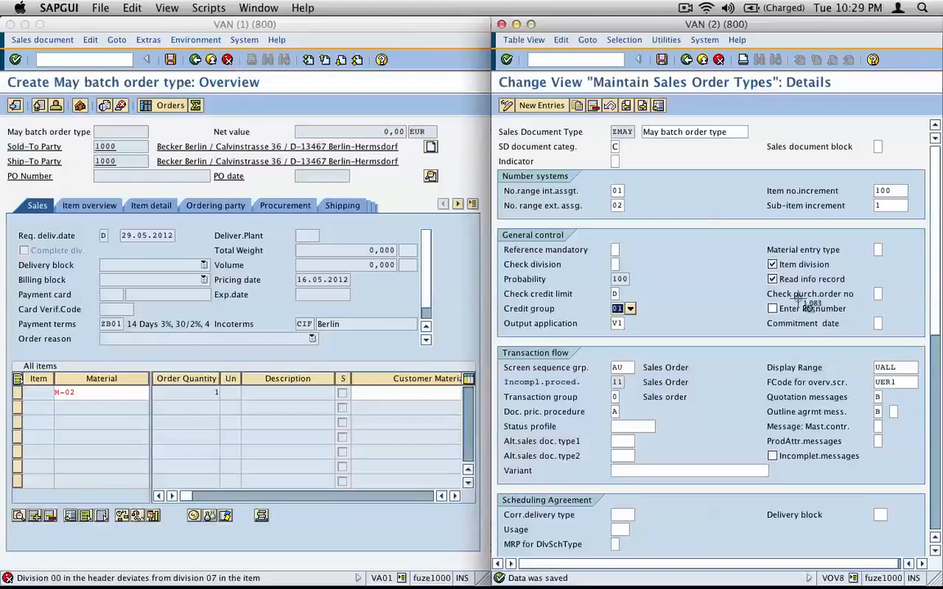
pyautogui.moveTo(497, 229); pyautogui.dragTo(888, 342)
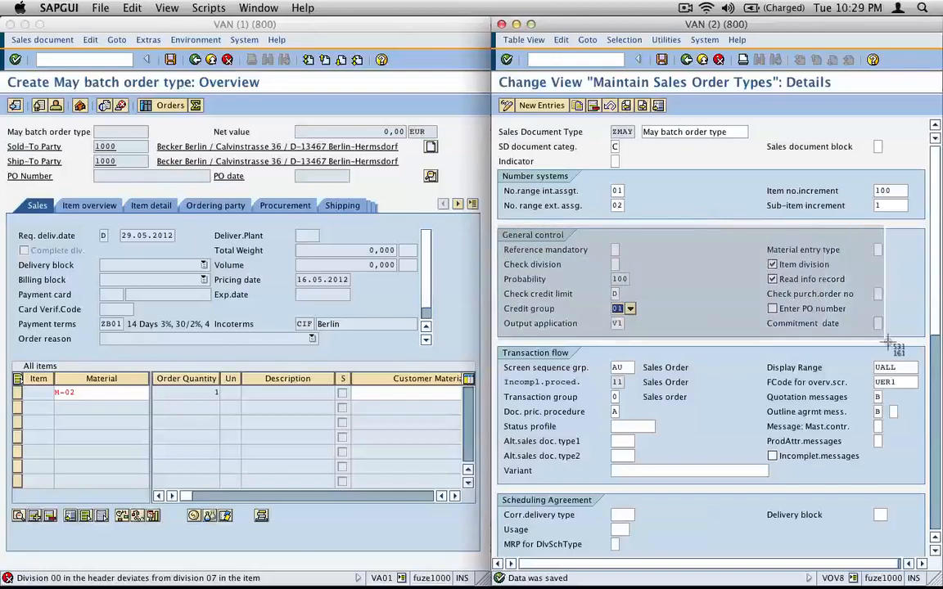
pyautogui.press('super+Tab')
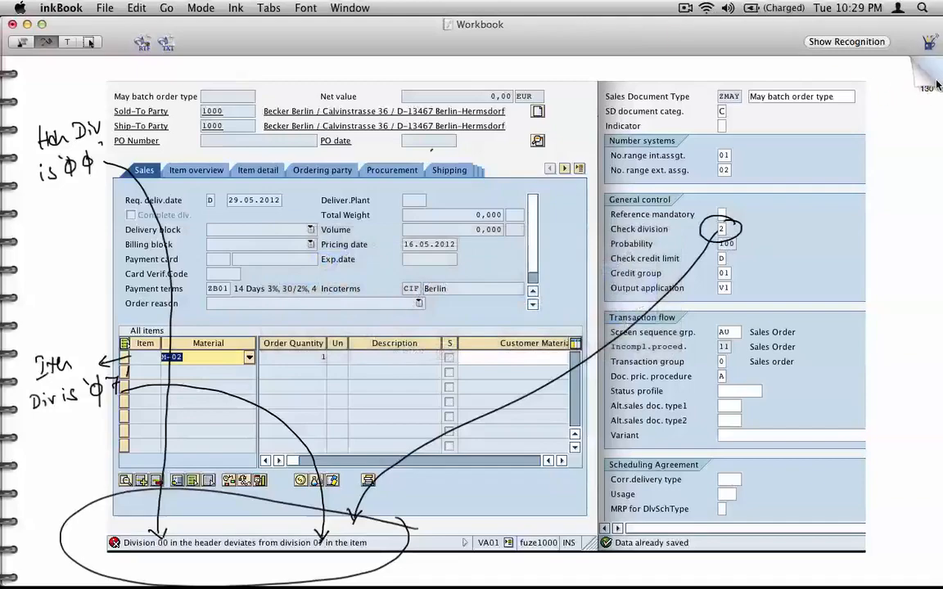
pyautogui.click(922, 87)
pyautogui.click(917, 87)
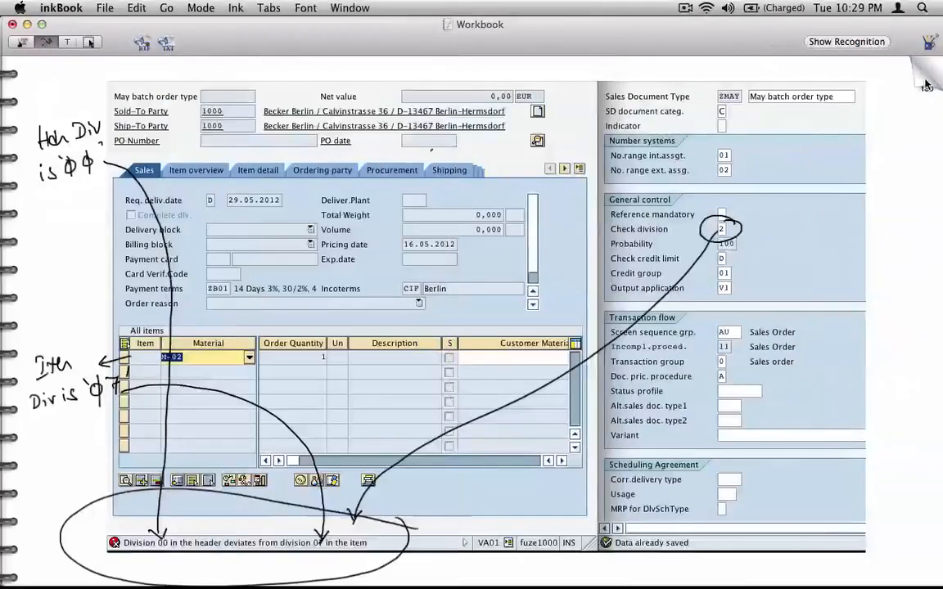
pyautogui.click(888, 88)
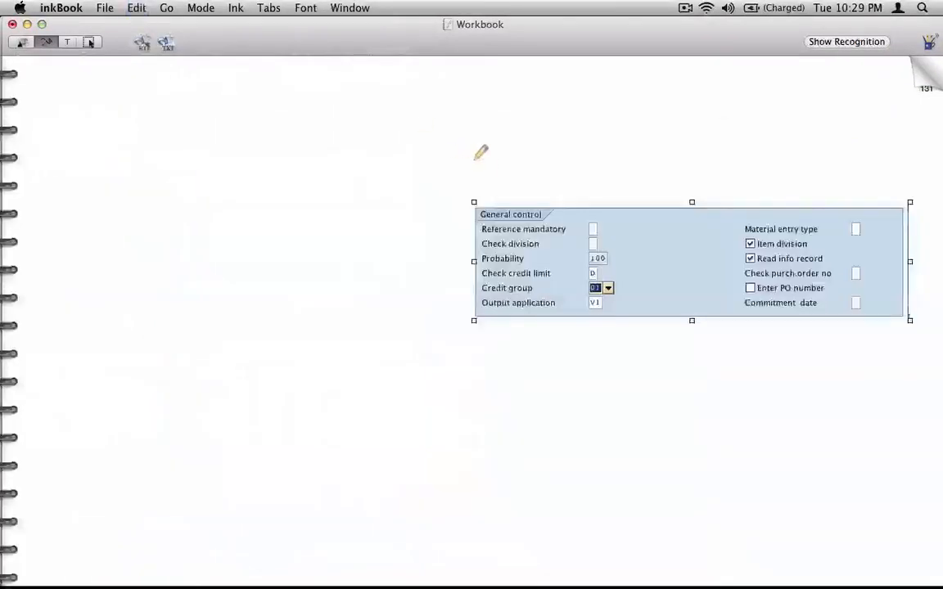
pyautogui.click(90, 42)
pyautogui.moveTo(664, 288); pyautogui.dragTo(484, 173)
pyautogui.click(431, 304)
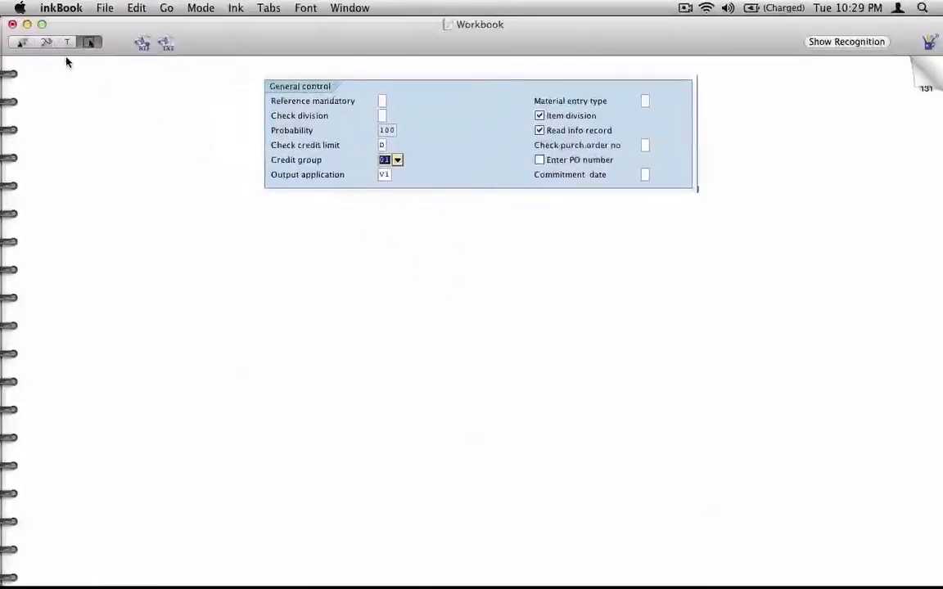
# - Circle Check credit limit and Credit group together and annotate them with an arrow and the handwritten note "Learn in Credit Management"
pyautogui.click(45, 42)
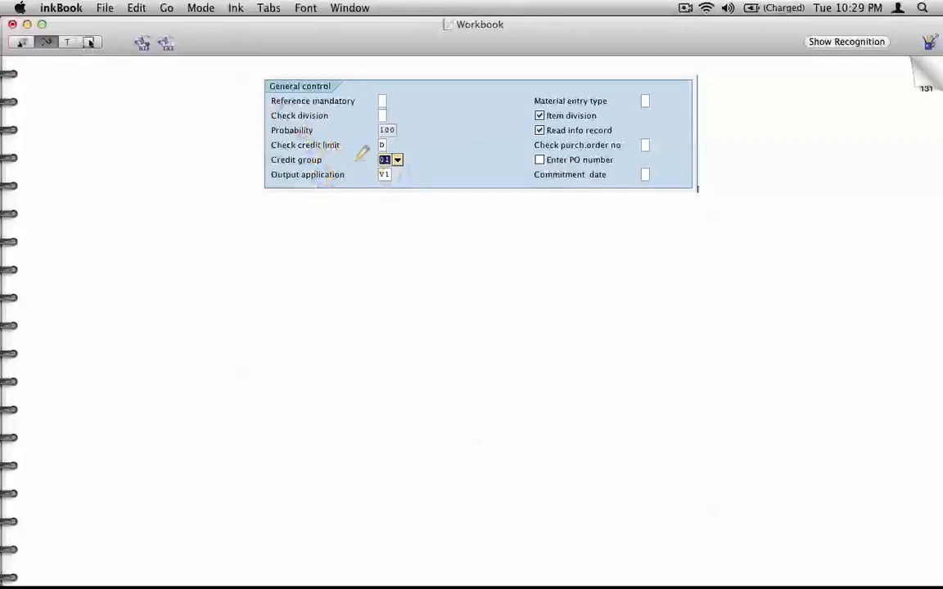
pyautogui.moveTo(402, 140)
pyautogui.mouseDown()
pyautogui.moveTo(295, 131)
pyautogui.moveTo(258, 154)
pyautogui.moveTo(337, 166)
pyautogui.moveTo(416, 157)
pyautogui.moveTo(397, 139)
pyautogui.mouseUp()
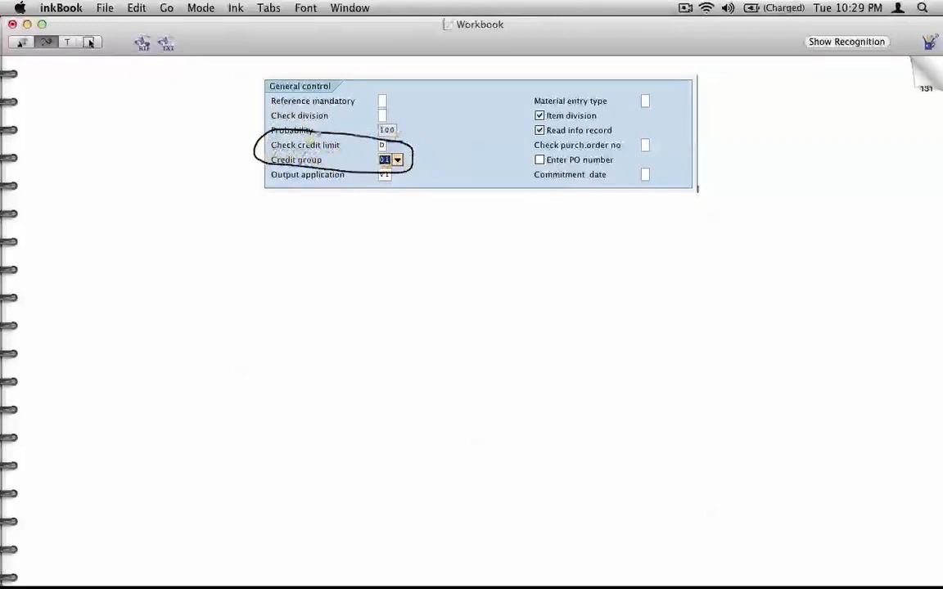
pyautogui.moveTo(255, 155)
pyautogui.mouseDown()
pyautogui.moveTo(238, 151)
pyautogui.moveTo(242, 162)
pyautogui.mouseUp()
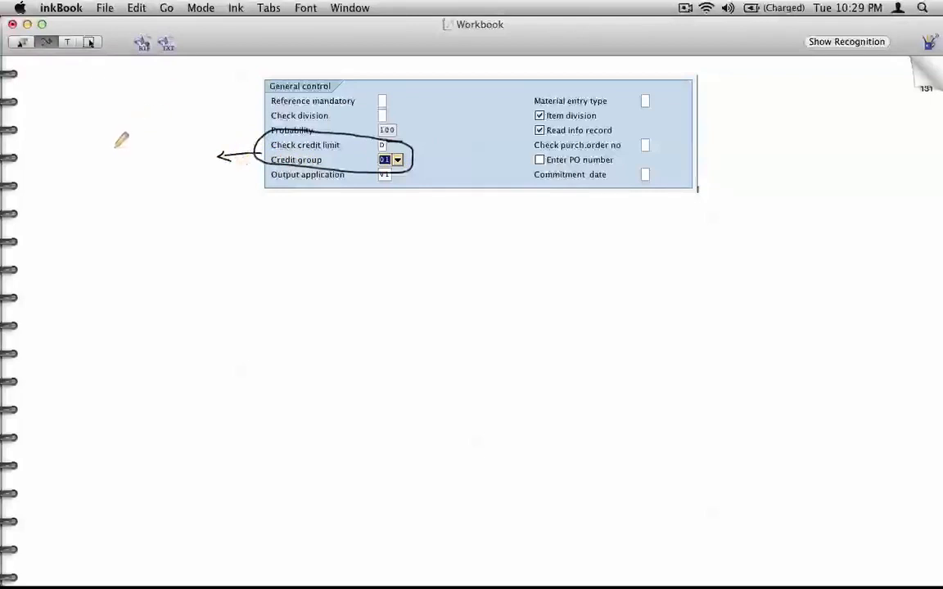
pyautogui.moveTo(70, 154)
pyautogui.mouseDown()
pyautogui.moveTo(65, 181)
pyautogui.moveTo(124, 168)
pyautogui.moveTo(185, 136)
pyautogui.moveTo(197, 146)
pyautogui.mouseUp()
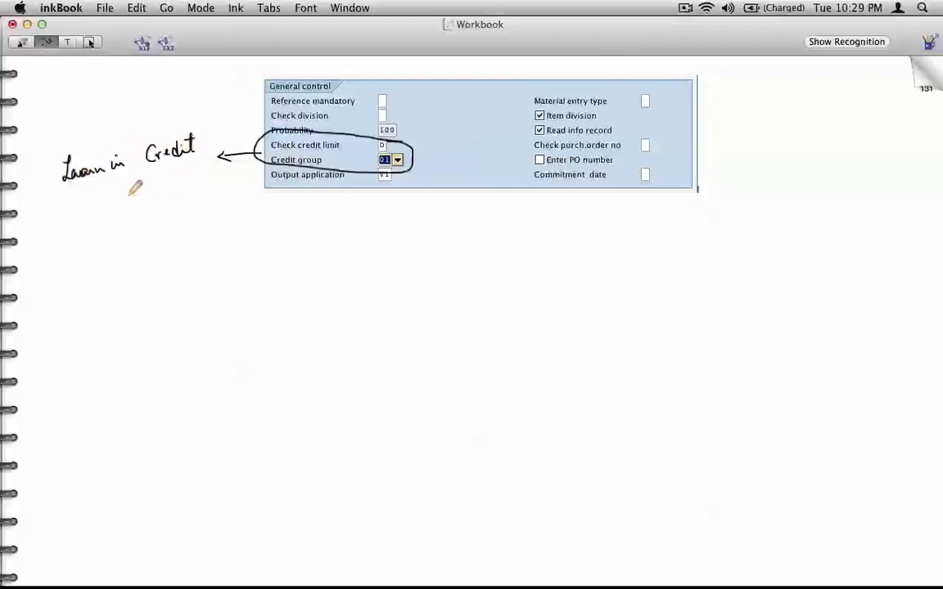
pyautogui.moveTo(98, 212)
pyautogui.mouseDown()
pyautogui.moveTo(177, 182)
pyautogui.moveTo(194, 156)
pyautogui.moveTo(197, 172)
pyautogui.mouseUp()
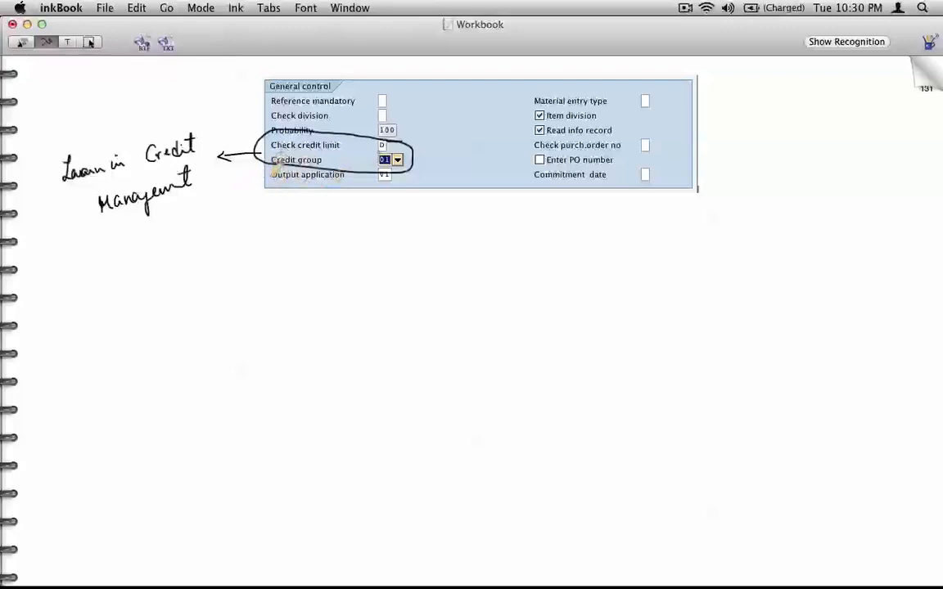
# - Draw an arrow down from Output application and handwrite "We will see in Output Determination" beneath it
pyautogui.moveTo(271, 174); pyautogui.dragTo(260, 216)
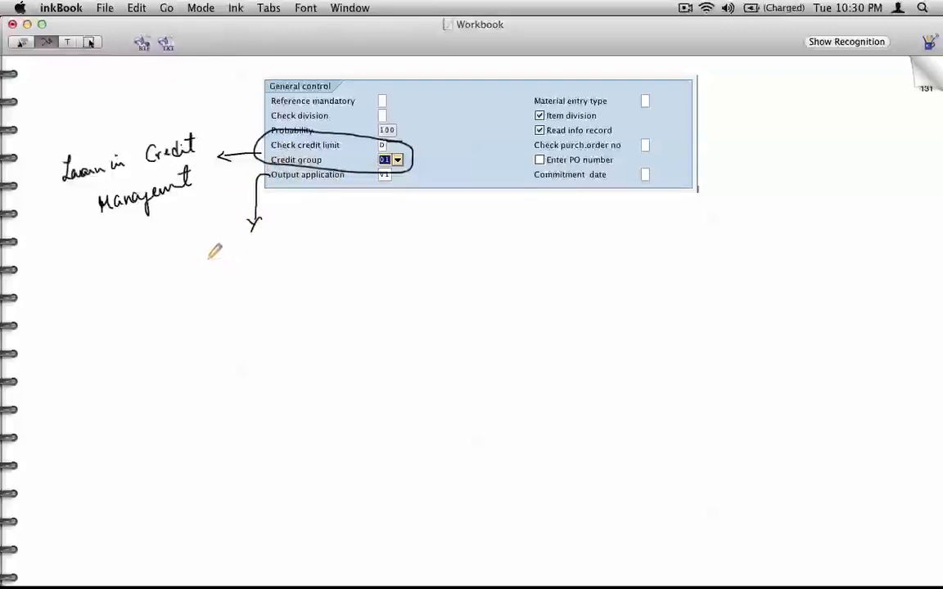
pyautogui.moveTo(204, 255)
pyautogui.mouseDown()
pyautogui.moveTo(223, 263)
pyautogui.moveTo(263, 246)
pyautogui.moveTo(307, 245)
pyautogui.mouseUp()
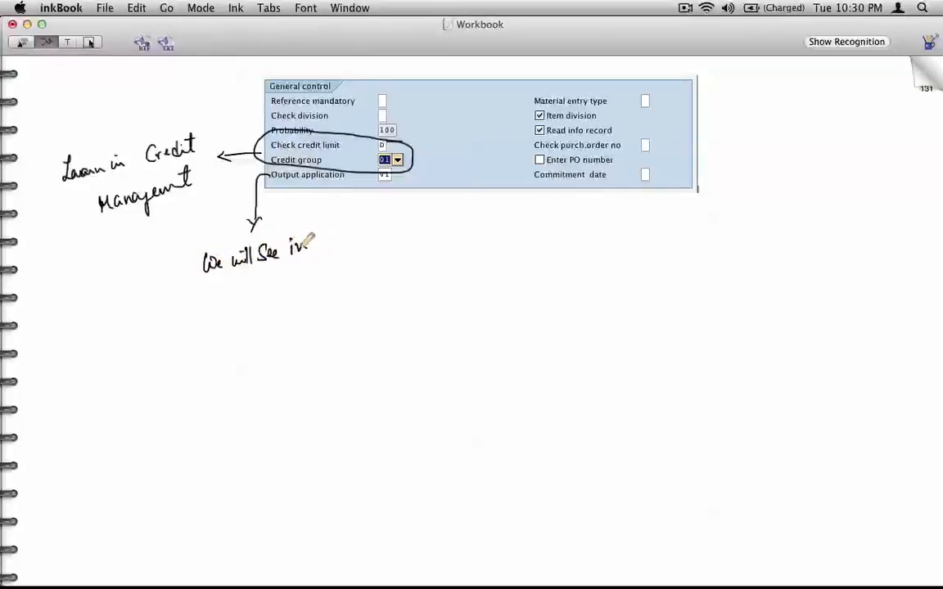
pyautogui.moveTo(221, 291)
pyautogui.mouseDown()
pyautogui.moveTo(356, 266)
pyautogui.moveTo(375, 239)
pyautogui.moveTo(389, 246)
pyautogui.moveTo(379, 239)
pyautogui.mouseUp()
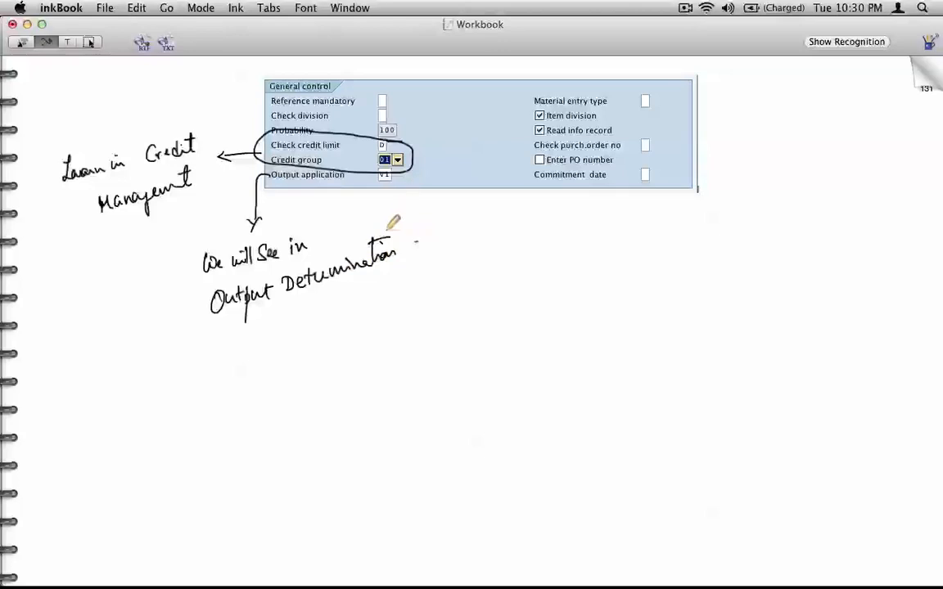
# - Draw an arrow from Read info record and handwrite "We will see after we learn about 'CMIR' (OR) Customer Material Info Record"
pyautogui.moveTo(625, 133)
pyautogui.mouseDown()
pyautogui.moveTo(706, 127)
pyautogui.moveTo(702, 136)
pyautogui.moveTo(773, 111)
pyautogui.moveTo(792, 117)
pyautogui.moveTo(800, 106)
pyautogui.moveTo(866, 104)
pyautogui.moveTo(871, 115)
pyautogui.mouseUp()
pyautogui.moveTo(726, 152)
pyautogui.mouseDown()
pyautogui.moveTo(861, 150)
pyautogui.moveTo(877, 140)
pyautogui.moveTo(791, 176)
pyautogui.moveTo(859, 190)
pyautogui.mouseUp()
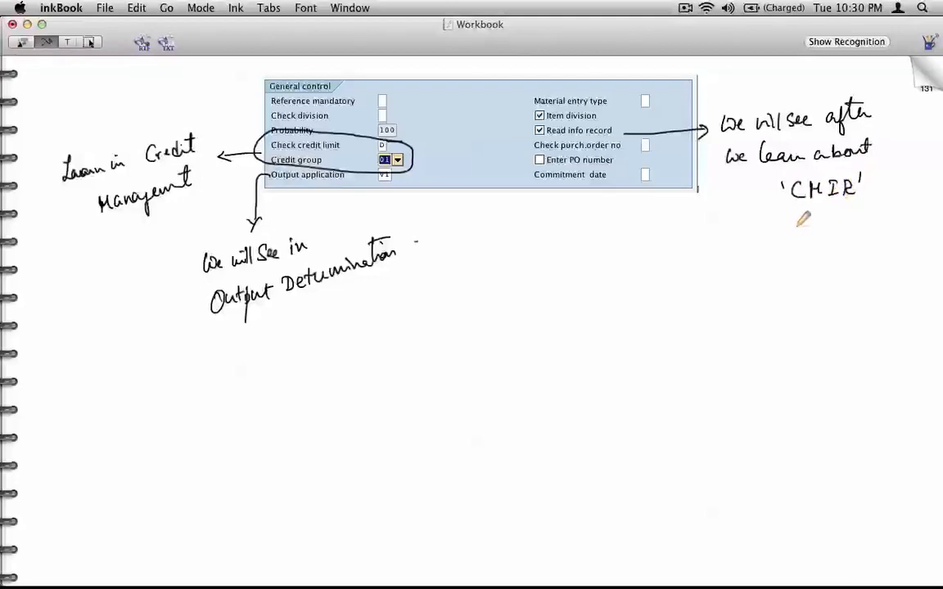
pyautogui.moveTo(794, 218); pyautogui.dragTo(867, 222)
pyautogui.moveTo(884, 180); pyautogui.dragTo(914, 205)
pyautogui.moveTo(789, 262)
pyautogui.mouseDown()
pyautogui.moveTo(796, 246)
pyautogui.moveTo(858, 249)
pyautogui.moveTo(863, 260)
pyautogui.moveTo(806, 282)
pyautogui.moveTo(823, 305)
pyautogui.moveTo(835, 296)
pyautogui.moveTo(806, 312)
pyautogui.moveTo(863, 320)
pyautogui.moveTo(855, 326)
pyautogui.mouseUp()
pyautogui.click(867, 332)
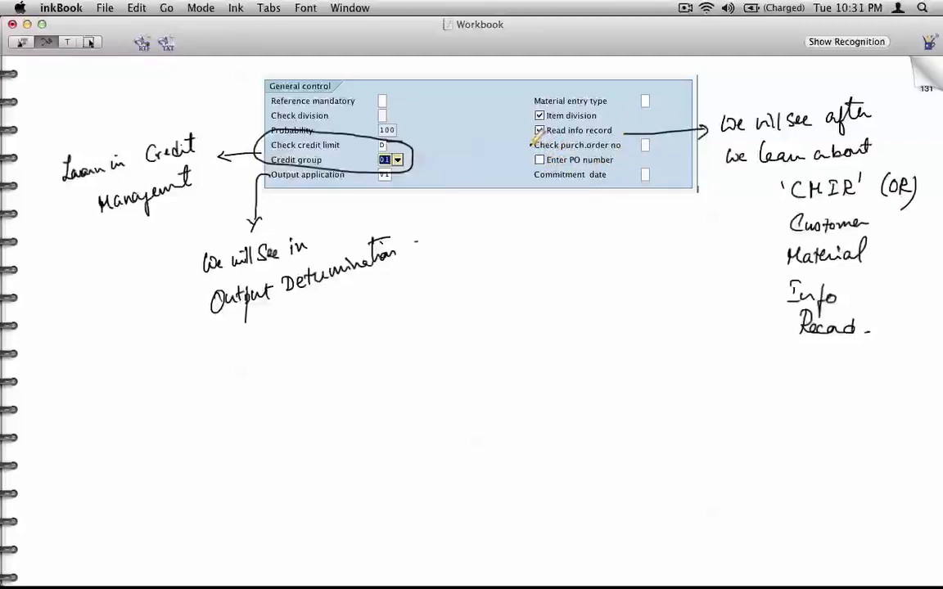
# - Draw a long arrow from the Check purch.order no label down to the empty area of the page and mark its field
pyautogui.moveTo(532, 145)
pyautogui.mouseDown()
pyautogui.moveTo(506, 227)
pyautogui.moveTo(504, 311)
pyautogui.moveTo(511, 298)
pyautogui.mouseUp()
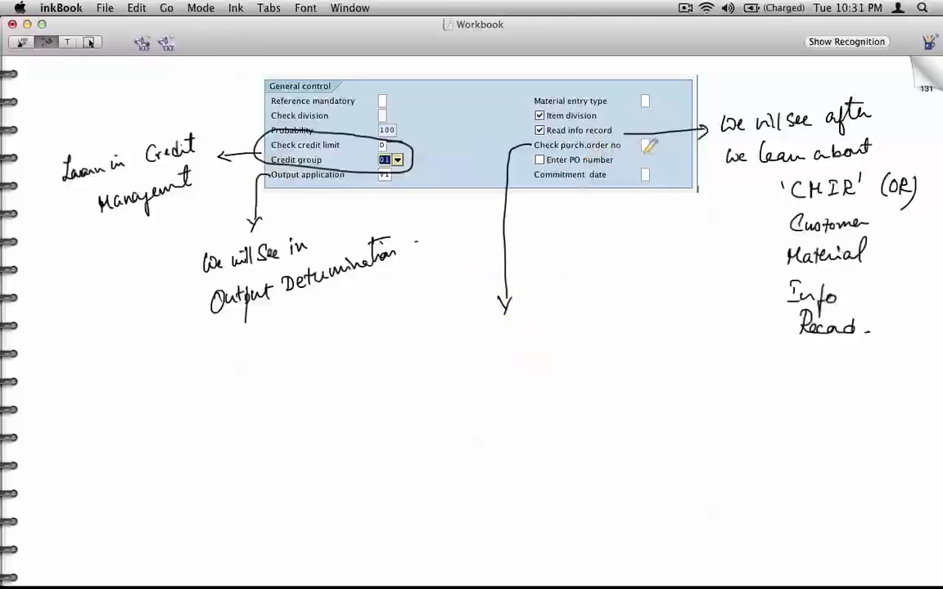
pyautogui.moveTo(640, 146); pyautogui.dragTo(655, 139)
# - Switch to SAP GUI and leave the open ZMAY order without saving, back to the VA01 initial screen
pyautogui.press('super+Tab')
pyautogui.click(196, 59)
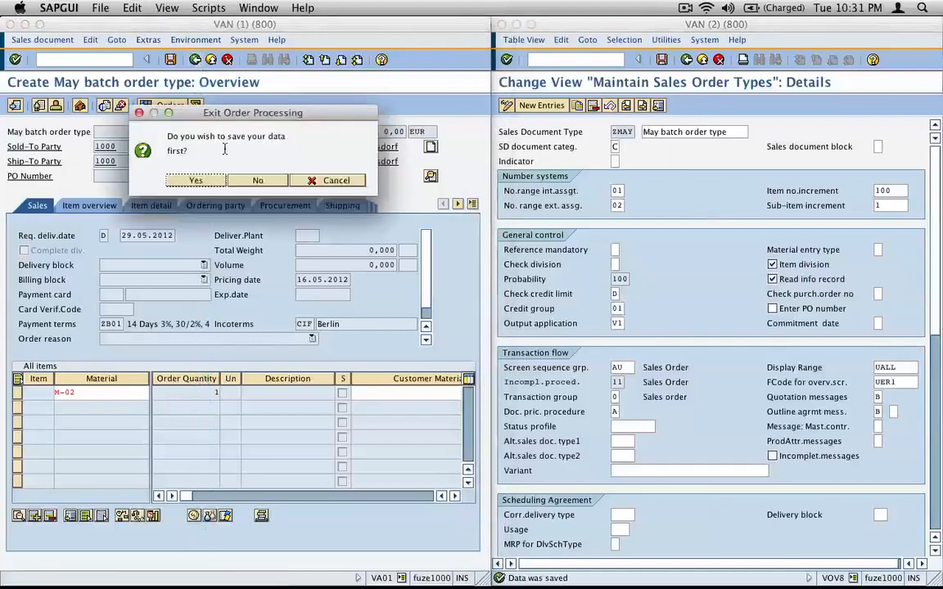
pyautogui.click(253, 180)
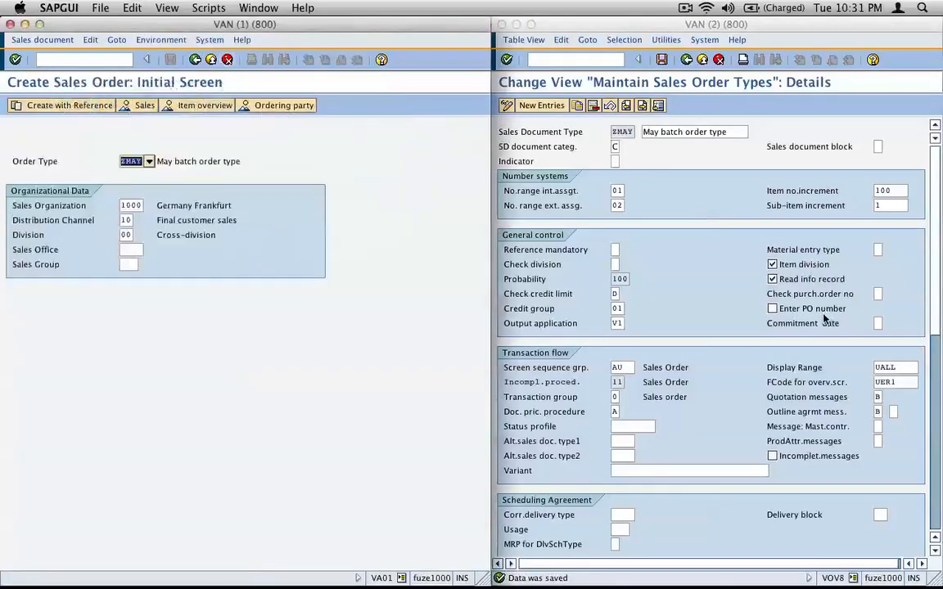
# - Display the possible values of ZMAY's Check purch.order no field and capture the value list dialog as an image
pyautogui.click(819, 311)
pyautogui.click(877, 294)
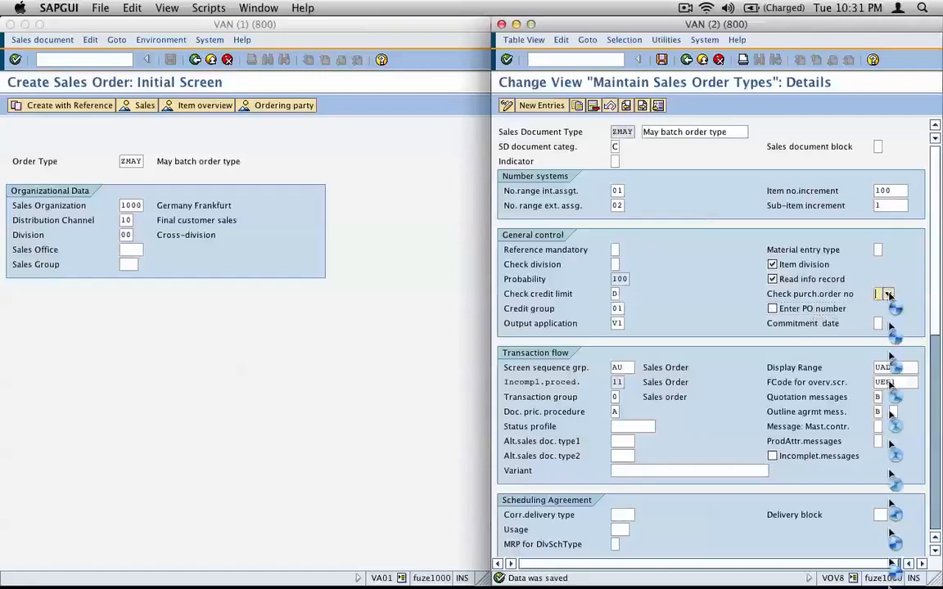
pyautogui.press('F4')
pyautogui.moveTo(741, 221); pyautogui.dragTo(724, 332)
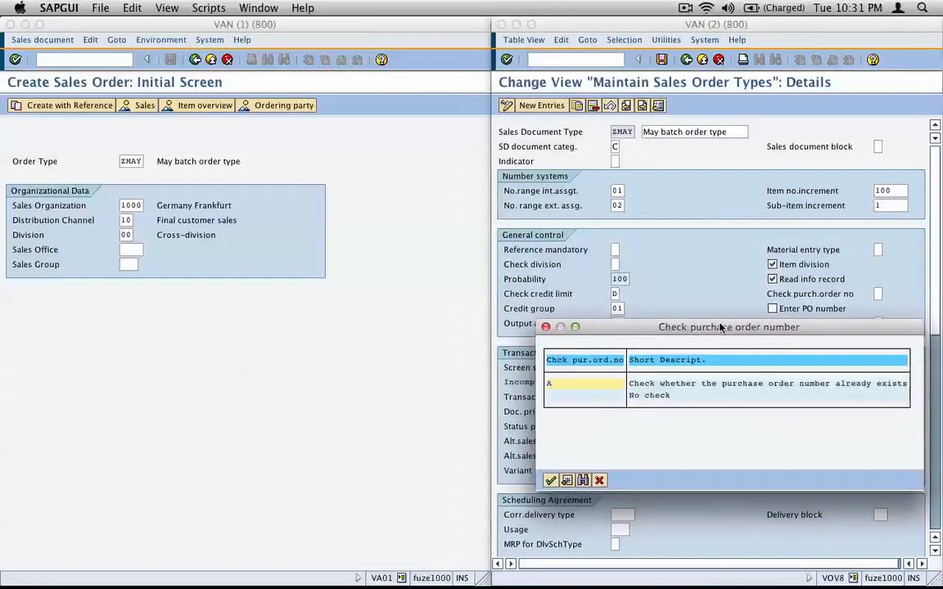
pyautogui.press('super+shift+4')
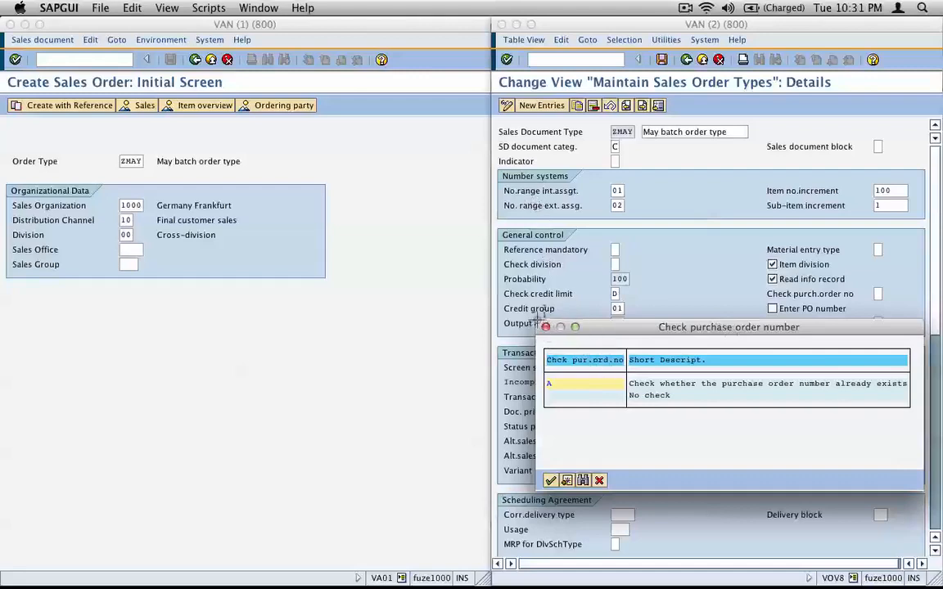
pyautogui.moveTo(537, 320); pyautogui.dragTo(920, 487)
# - Switch to inkBook, paste the captured dialog below the General control image, and finish the Check purch.order no arrow with an arrowhead onto it
pyautogui.press('super+Tab')
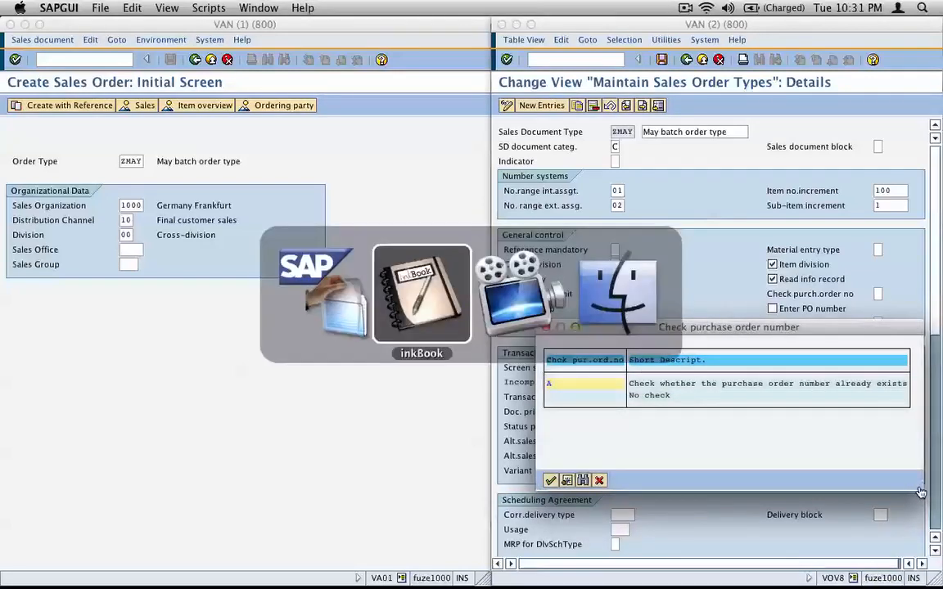
pyautogui.press('super+v')
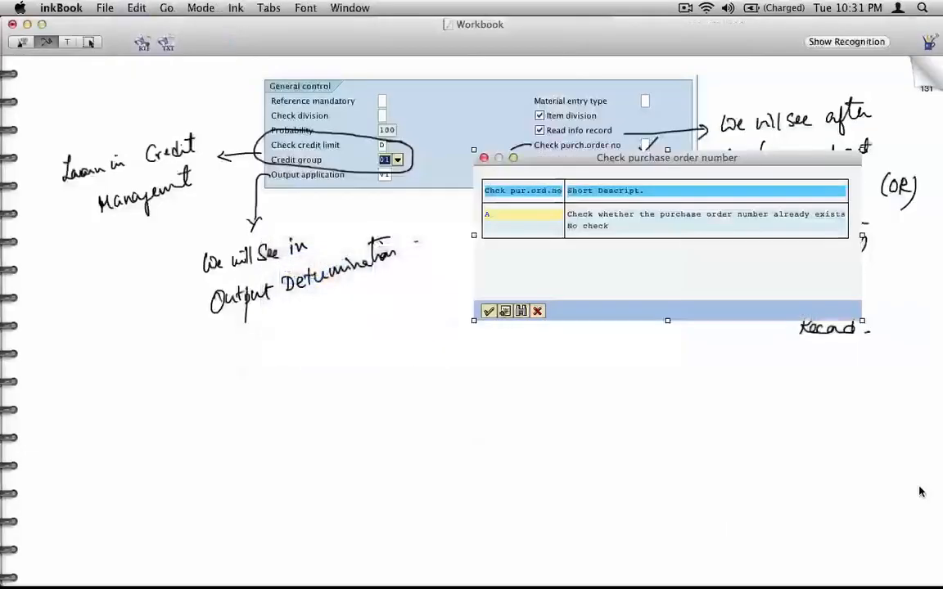
pyautogui.click(90, 45)
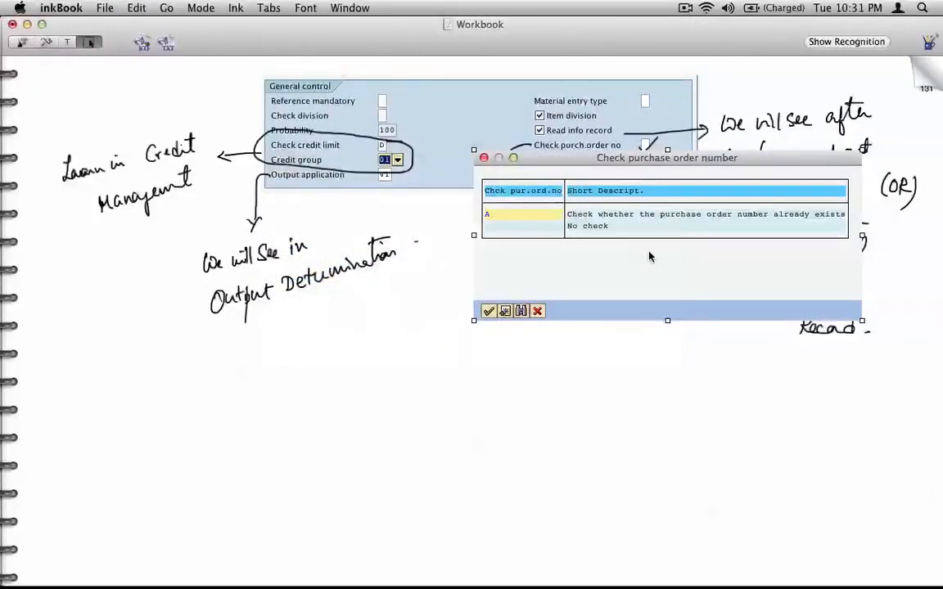
pyautogui.moveTo(649, 257); pyautogui.dragTo(574, 408)
pyautogui.moveTo(586, 332)
pyautogui.mouseDown()
pyautogui.moveTo(588, 310)
pyautogui.moveTo(581, 314)
pyautogui.mouseUp()
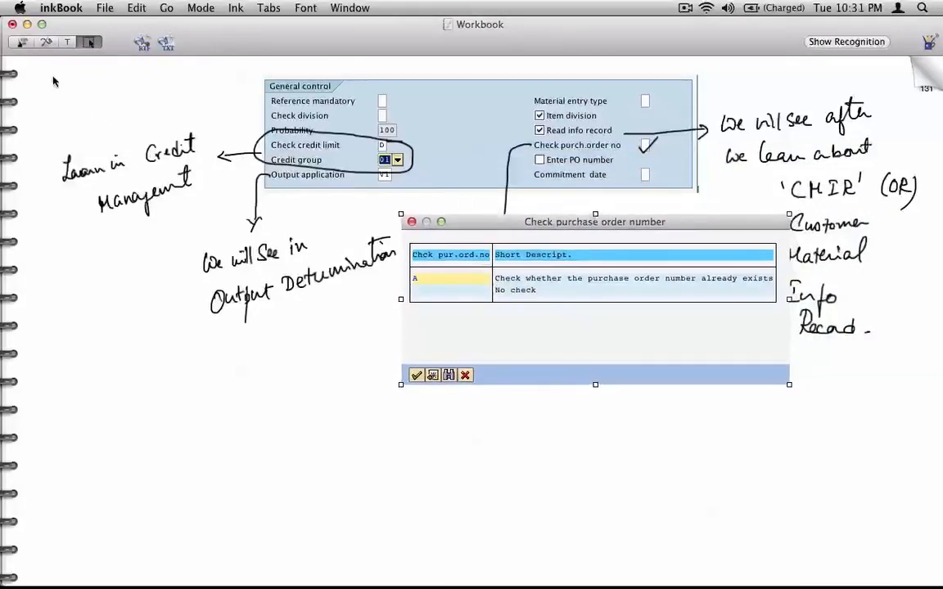
pyautogui.click(46, 42)
pyautogui.moveTo(507, 200)
pyautogui.mouseDown()
pyautogui.moveTo(503, 214)
pyautogui.moveTo(511, 206)
pyautogui.mouseUp()
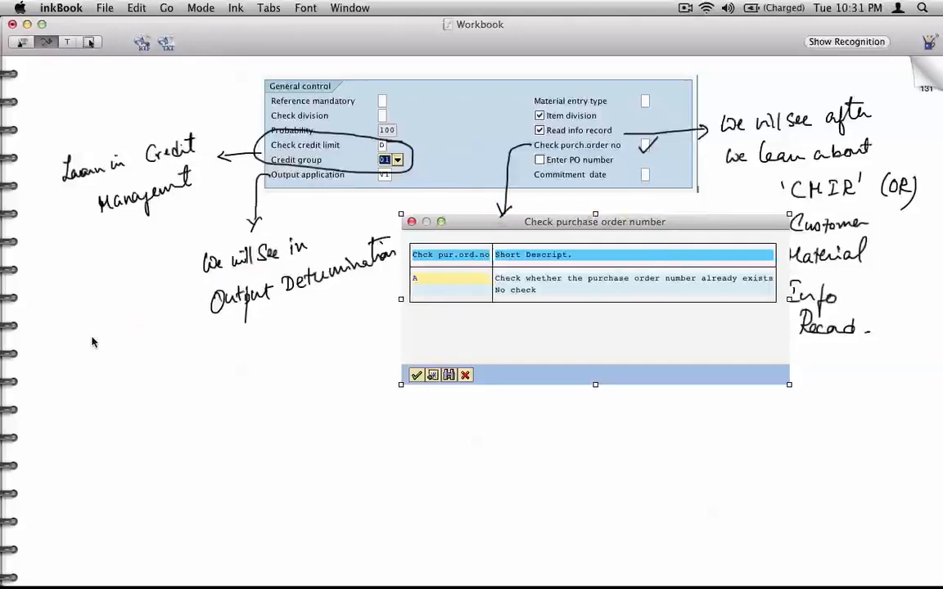
# - Sketch a stick figure labelled A in the empty lower area with an outgoing arrow, and handwrite "PO:" with a sample purchase order number beneath it
pyautogui.moveTo(67, 382); pyautogui.dragTo(61, 449)
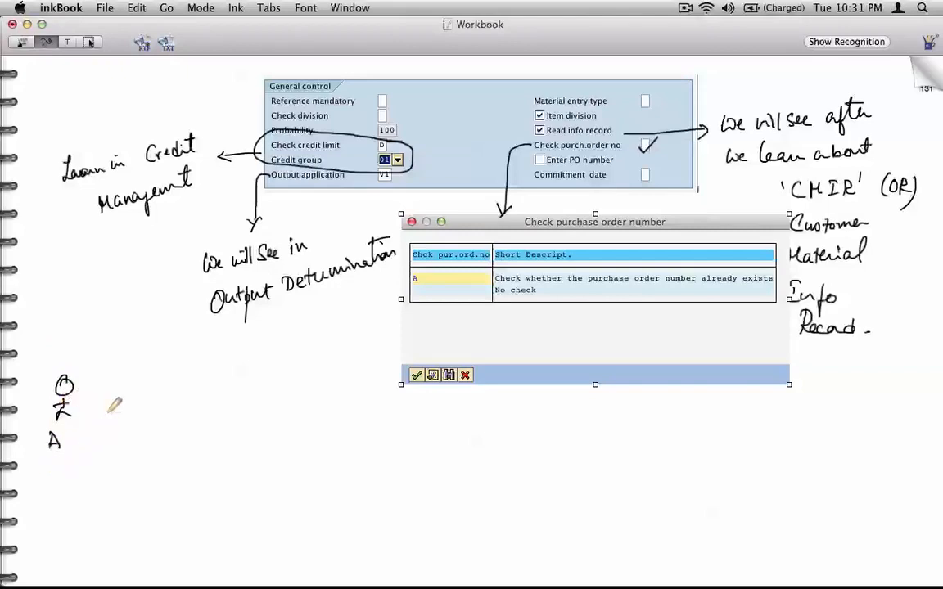
pyautogui.moveTo(92, 403)
pyautogui.mouseDown()
pyautogui.moveTo(176, 400)
pyautogui.moveTo(174, 411)
pyautogui.mouseUp()
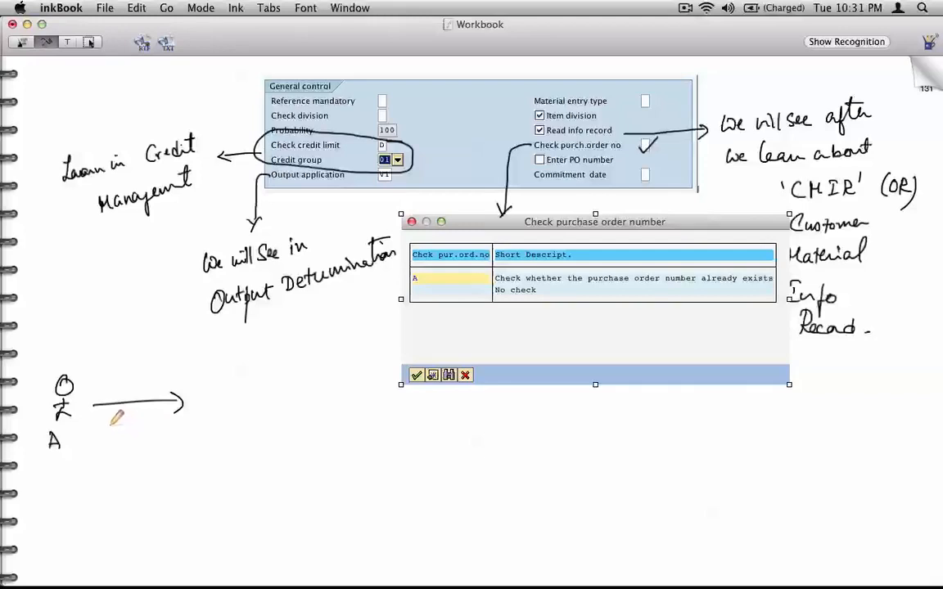
pyautogui.moveTo(109, 424)
pyautogui.mouseDown()
pyautogui.moveTo(136, 437)
pyautogui.moveTo(175, 434)
pyautogui.mouseUp()
pyautogui.click(129, 428)
pyautogui.click(129, 435)
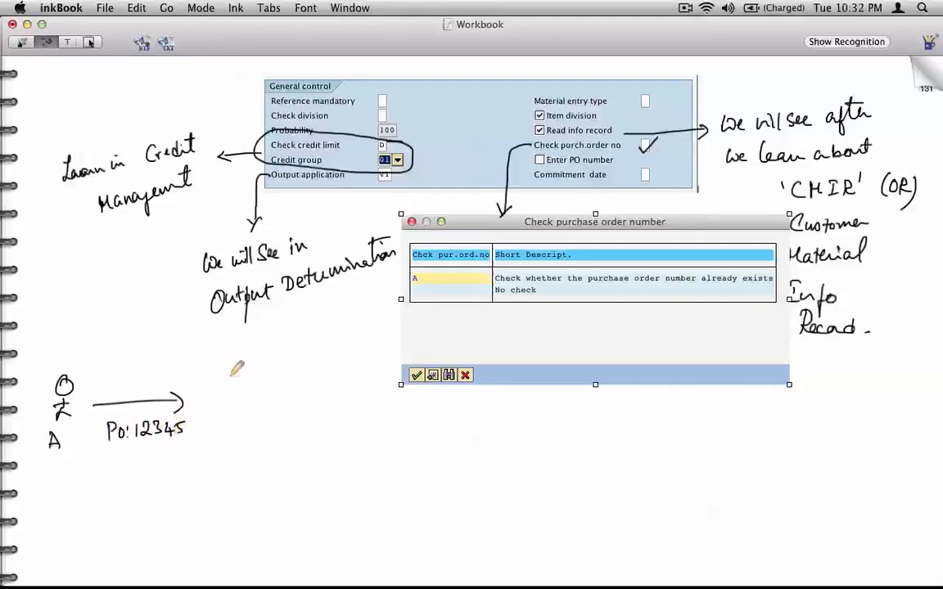
# - Handwrite "VA01" beside the customer's arrow with a sample sales order number under it and the purchase order number in a box alongside
pyautogui.moveTo(231, 357)
pyautogui.mouseDown()
pyautogui.moveTo(255, 376)
pyautogui.moveTo(260, 364)
pyautogui.moveTo(259, 379)
pyautogui.mouseUp()
pyautogui.moveTo(277, 356); pyautogui.dragTo(277, 375)
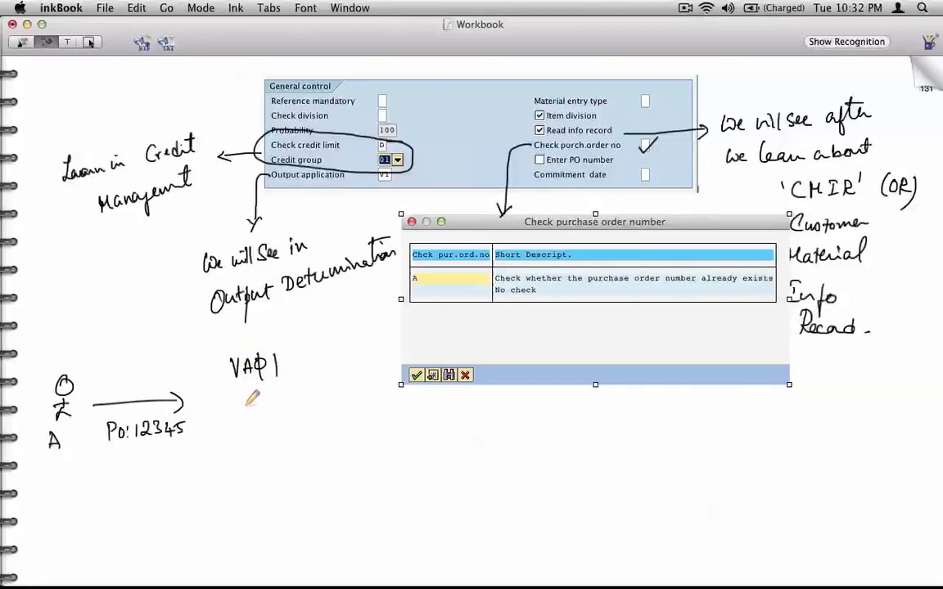
pyautogui.moveTo(232, 395)
pyautogui.mouseDown()
pyautogui.moveTo(232, 407)
pyautogui.moveTo(258, 407)
pyautogui.mouseUp()
pyautogui.moveTo(265, 392)
pyautogui.mouseDown()
pyautogui.moveTo(271, 407)
pyautogui.moveTo(364, 402)
pyautogui.moveTo(312, 401)
pyautogui.moveTo(350, 396)
pyautogui.mouseUp()
pyautogui.moveTo(347, 388); pyautogui.dragTo(354, 401)
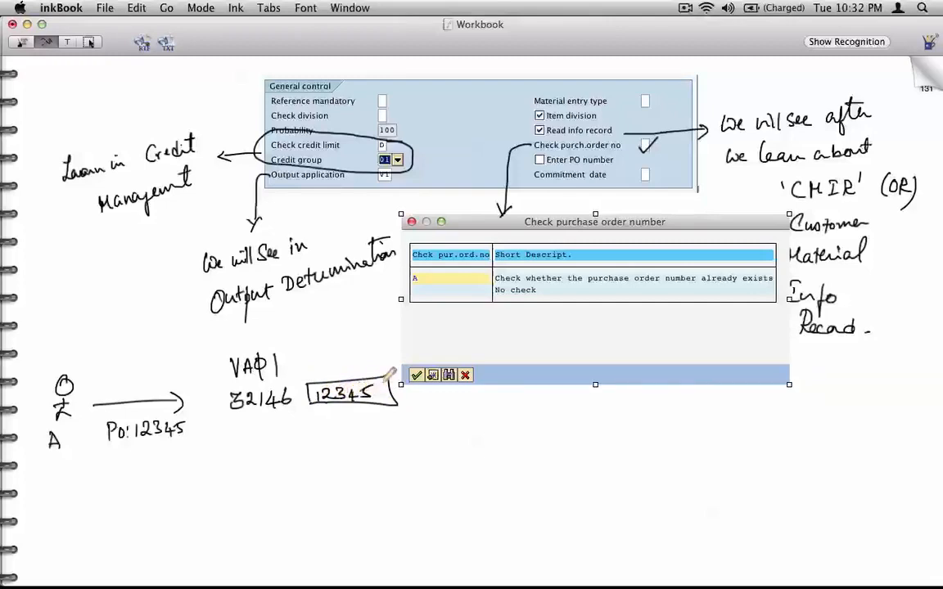
# - Label the sample sales order number "SO#" and the boxed purchase order number "PO#"
pyautogui.moveTo(257, 419)
pyautogui.mouseDown()
pyautogui.moveTo(248, 431)
pyautogui.moveTo(265, 421)
pyautogui.moveTo(272, 432)
pyautogui.mouseUp()
pyautogui.moveTo(280, 417)
pyautogui.mouseDown()
pyautogui.moveTo(277, 432)
pyautogui.moveTo(283, 421)
pyautogui.mouseUp()
pyautogui.moveTo(270, 428); pyautogui.dragTo(283, 428)
pyautogui.moveTo(341, 364); pyautogui.dragTo(342, 378)
pyautogui.moveTo(342, 363); pyautogui.dragTo(369, 377)
pyautogui.moveTo(363, 366); pyautogui.dragTo(375, 366)
pyautogui.moveTo(362, 373); pyautogui.dragTo(373, 371)
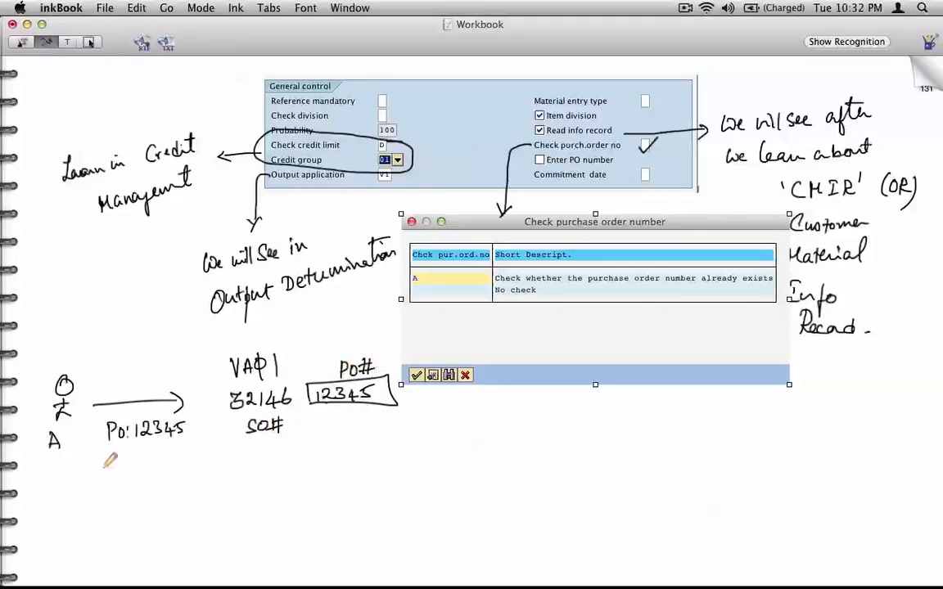
# - Draw a second arrow from customer A below the first and write the same purchase order number on it
pyautogui.moveTo(100, 472)
pyautogui.mouseDown()
pyautogui.moveTo(187, 473)
pyautogui.moveTo(114, 467)
pyautogui.mouseUp()
pyautogui.moveTo(124, 464); pyautogui.dragTo(131, 464)
pyautogui.moveTo(131, 469); pyautogui.dragTo(157, 469)
pyautogui.moveTo(167, 458); pyautogui.dragTo(170, 468)
pyautogui.moveTo(179, 456); pyautogui.dragTo(176, 466)
pyautogui.moveTo(179, 455); pyautogui.dragTo(192, 448)
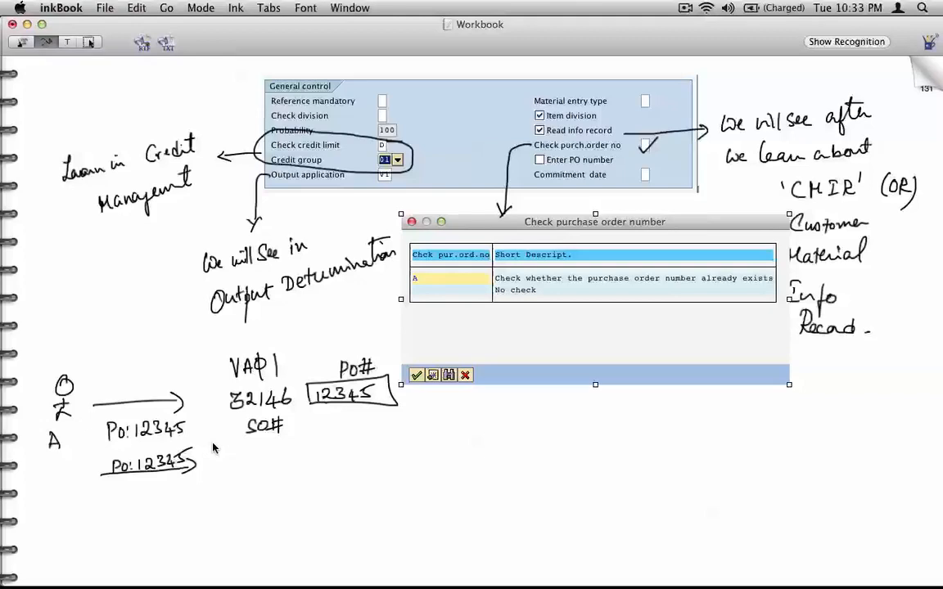
# - Switch to SAP GUI, set ZMAY's Check purch.order no to A, and save the order type
pyautogui.press('super+Tab')
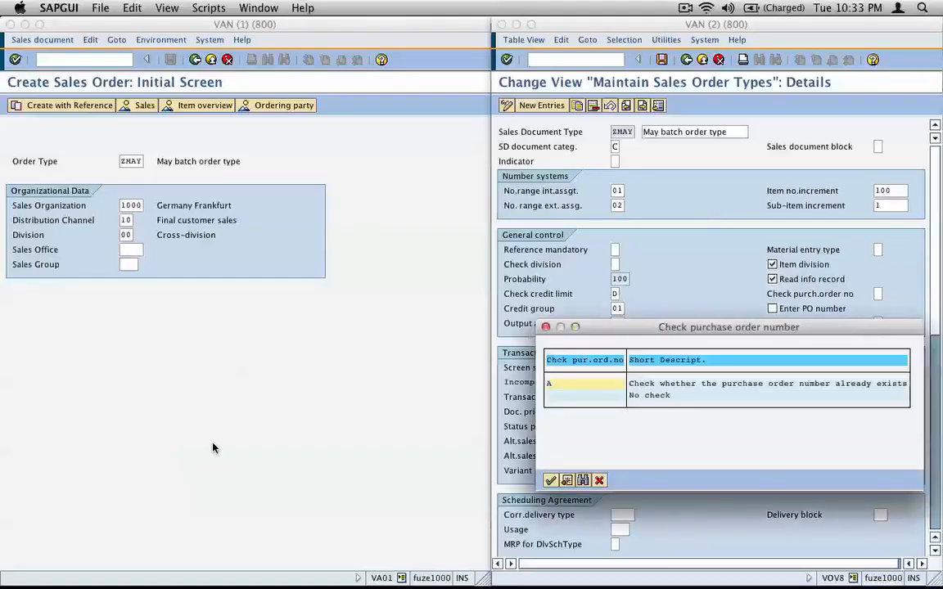
pyautogui.doubleClick(557, 384)
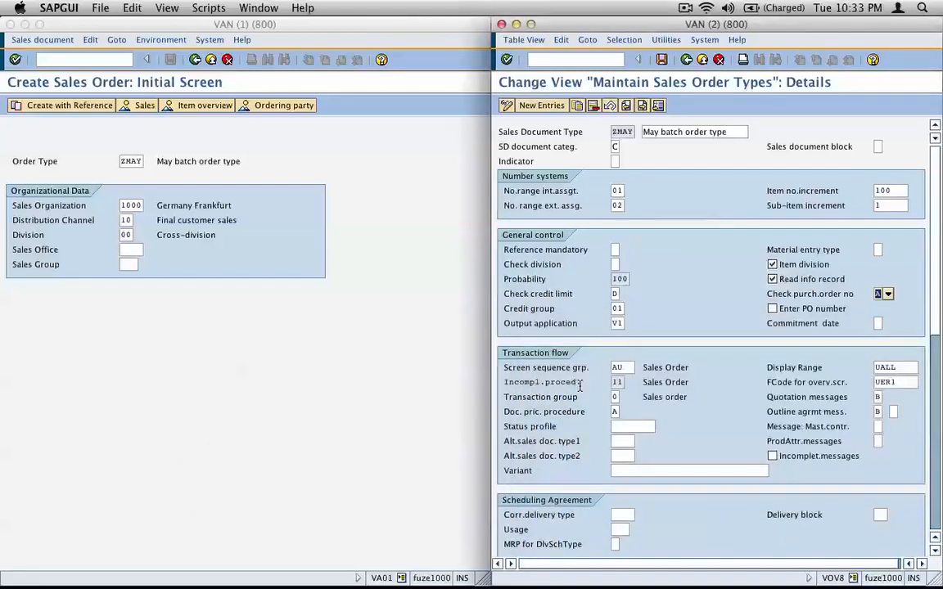
pyautogui.press('super+s')
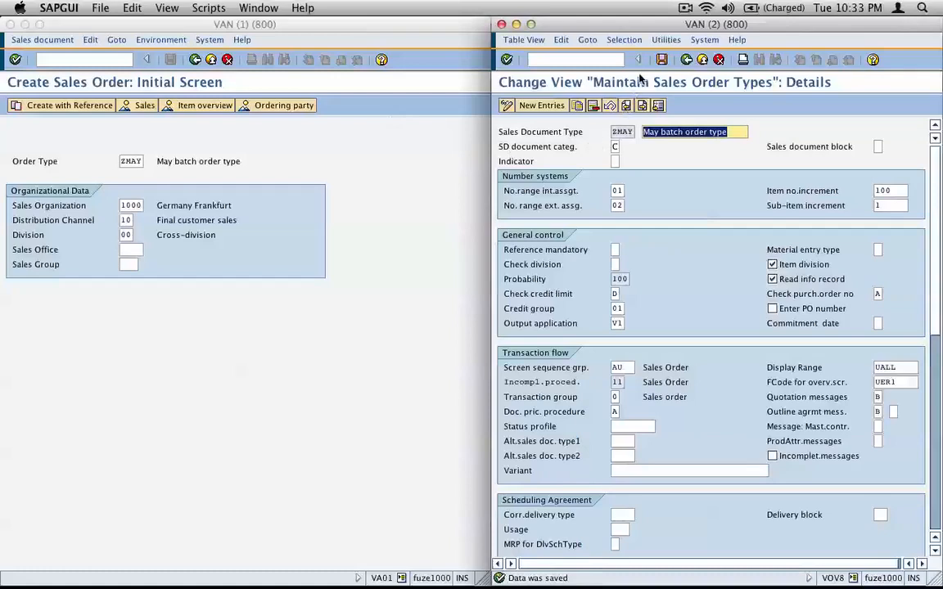
pyautogui.press('super+s')
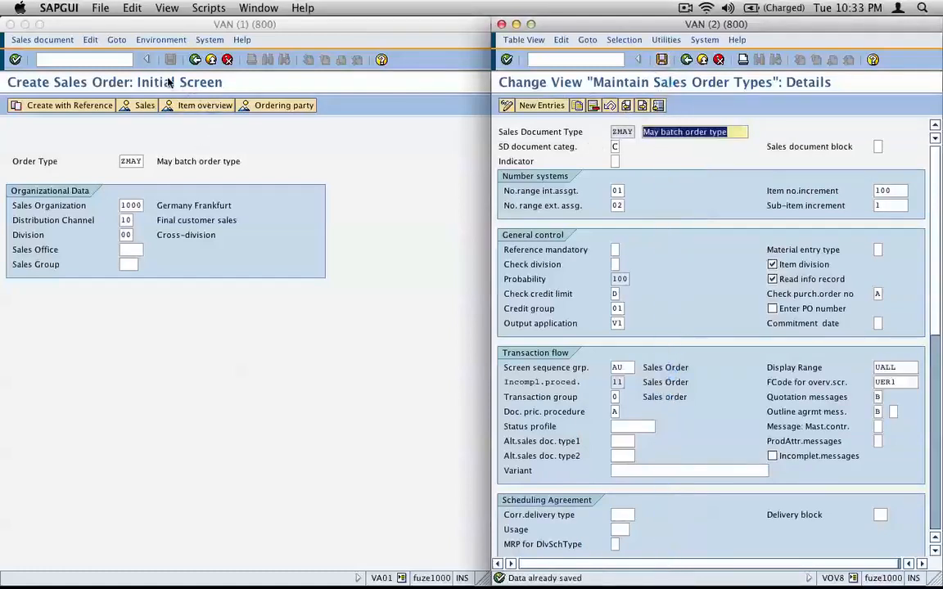
# - Start a ZMAY order with /nva01, enter the sold-to party number and PO number "test po", and accept the proposed ship-to party
pyautogui.click(126, 60)
pyautogui.write('/n')
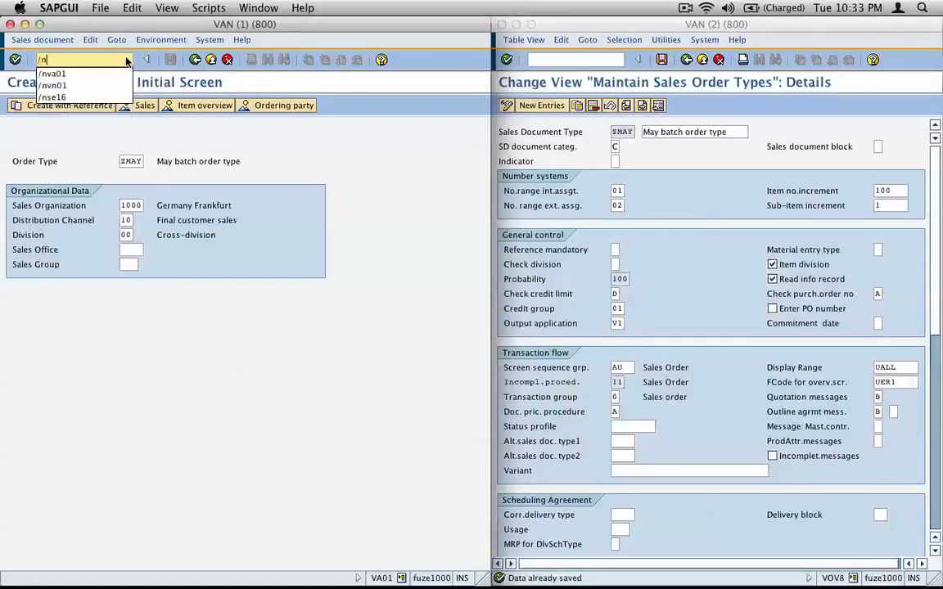
pyautogui.write('va01')
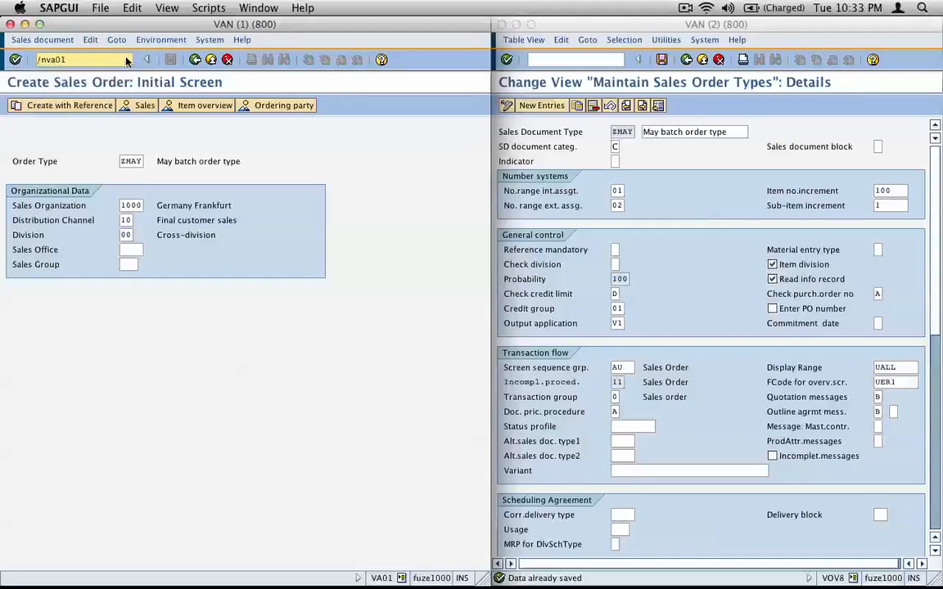
pyautogui.press('Return')
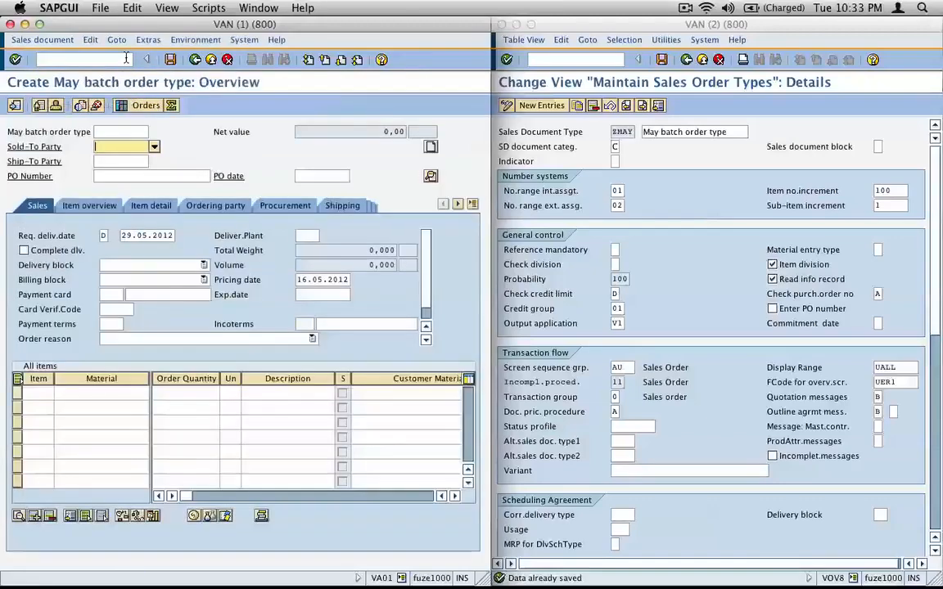
pyautogui.write('1')
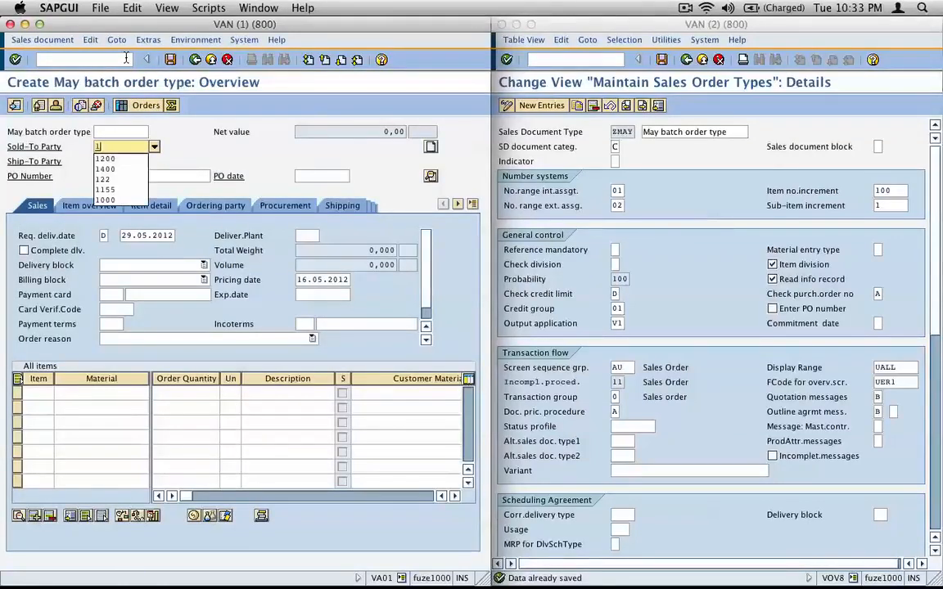
pyautogui.write('000')
pyautogui.press('Tab')
pyautogui.press('Tab')
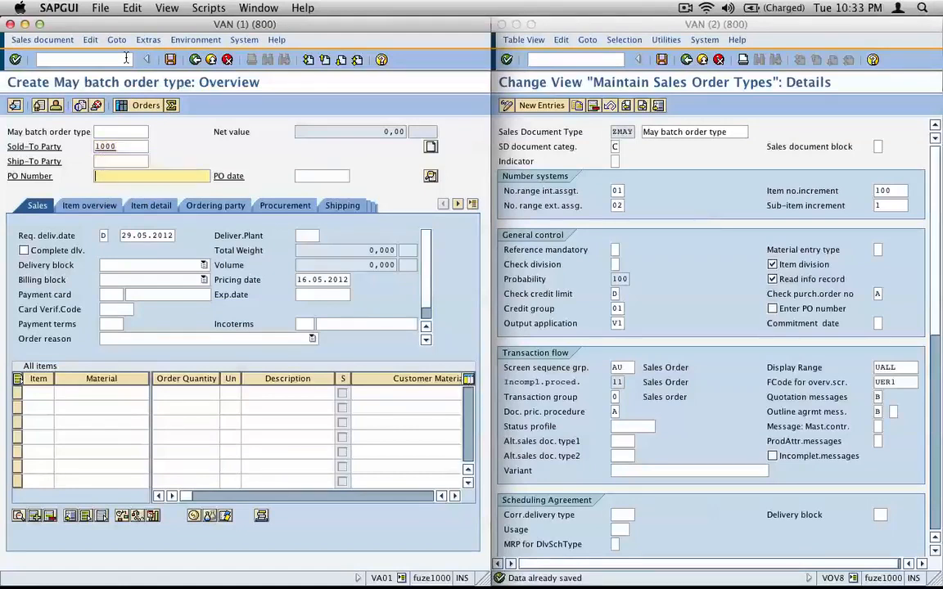
pyautogui.write('tes')
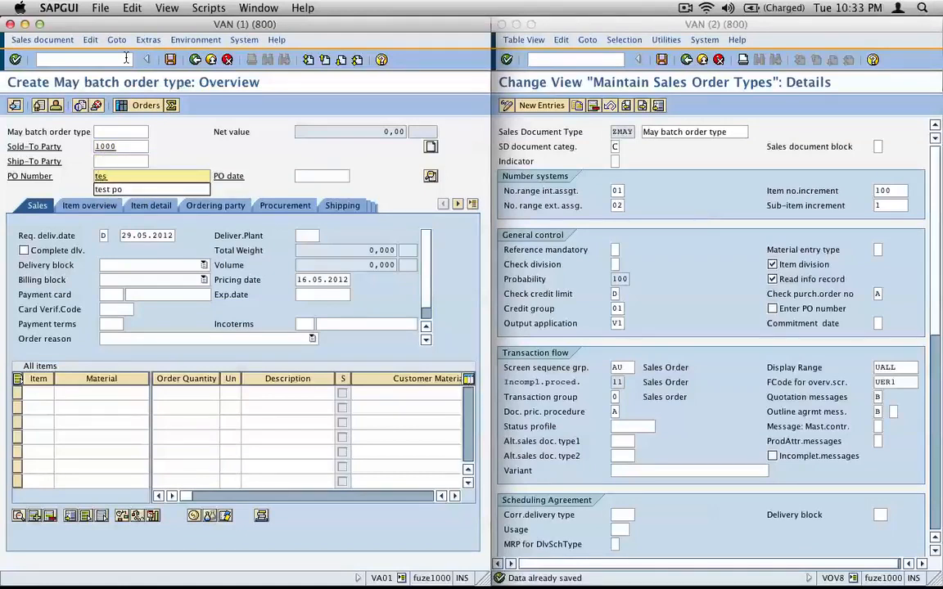
pyautogui.write('t po1')
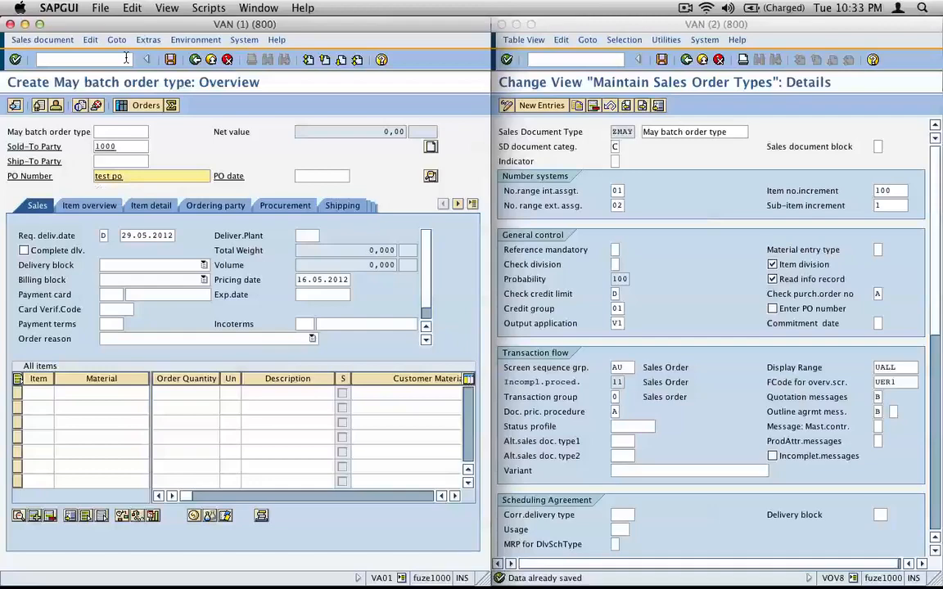
pyautogui.press('Return')
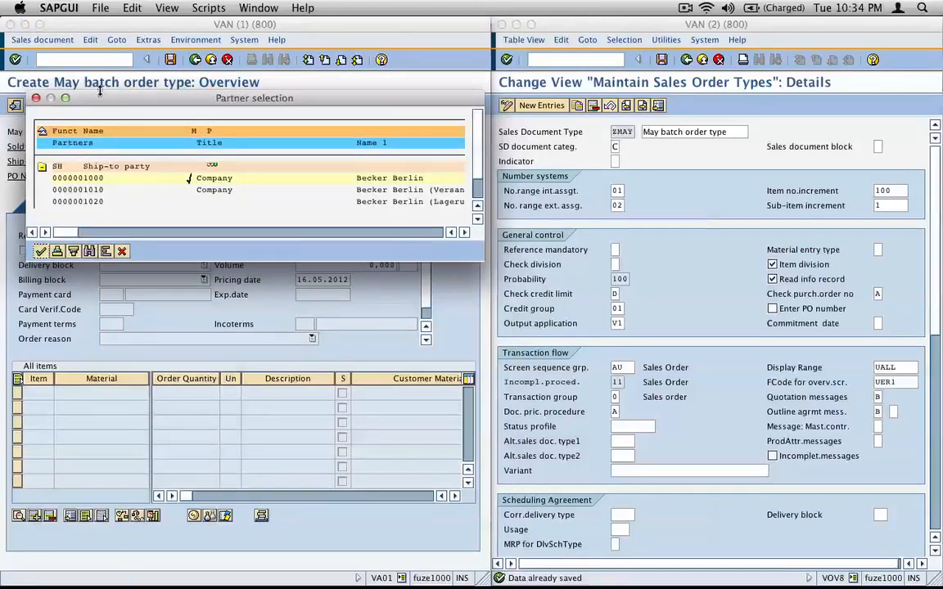
pyautogui.press('Return')
# - Add material M-01 with order quantity 1 to the order and save it
pyautogui.write('m-0')
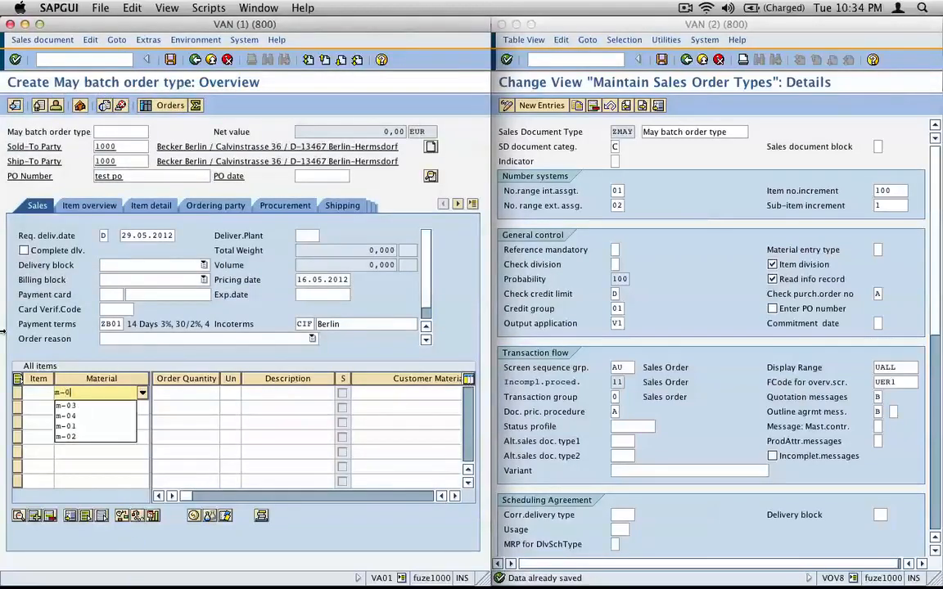
pyautogui.write('1')
pyautogui.press('Tab')
pyautogui.write('1')
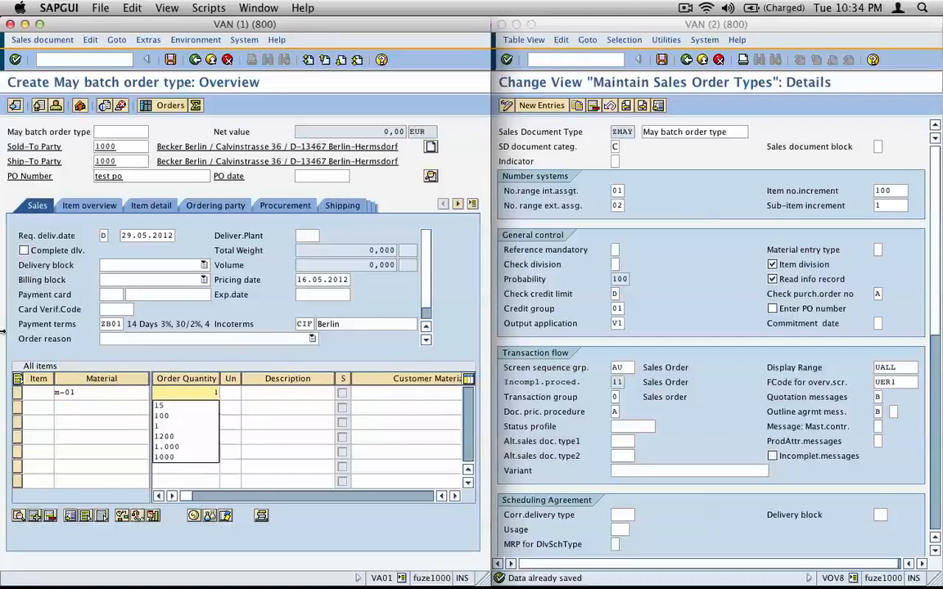
pyautogui.press('Return')
pyautogui.moveTo(123, 176); pyautogui.dragTo(97, 176)
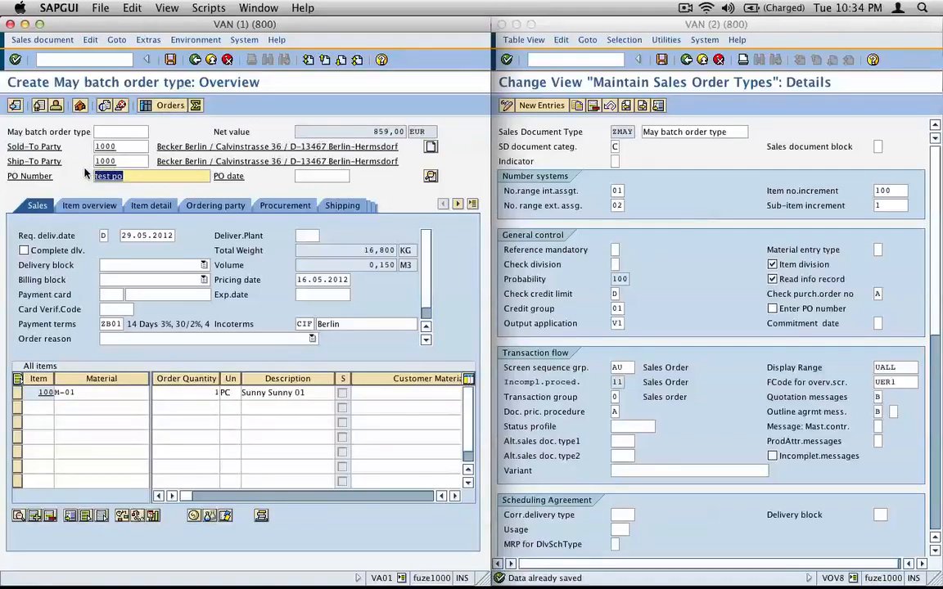
pyautogui.click(168, 58)
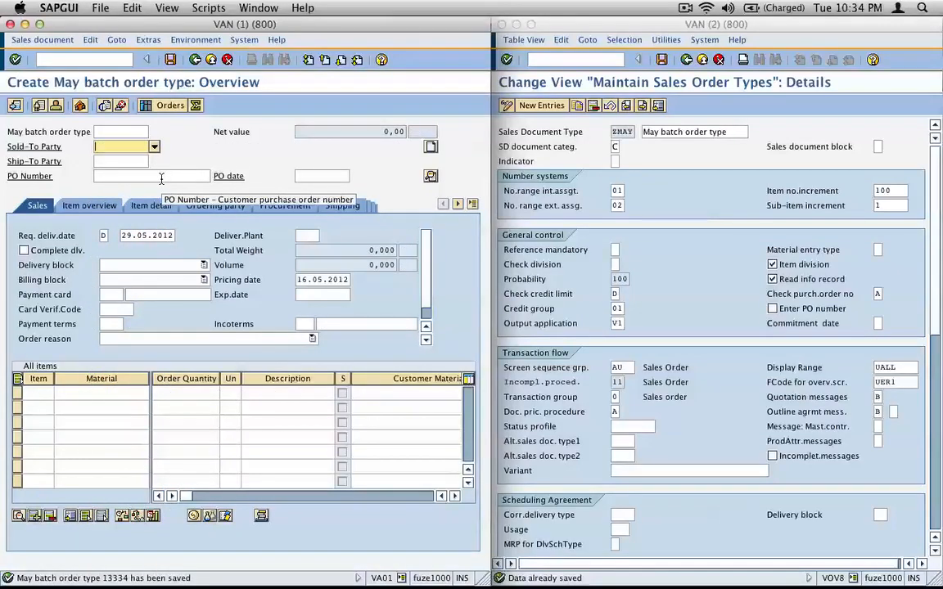
# - Return to the VA01 initial screen, open another ZMAY order, and enter the same sold-to party, accepting the proposed ship-to party
pyautogui.click(194, 59)
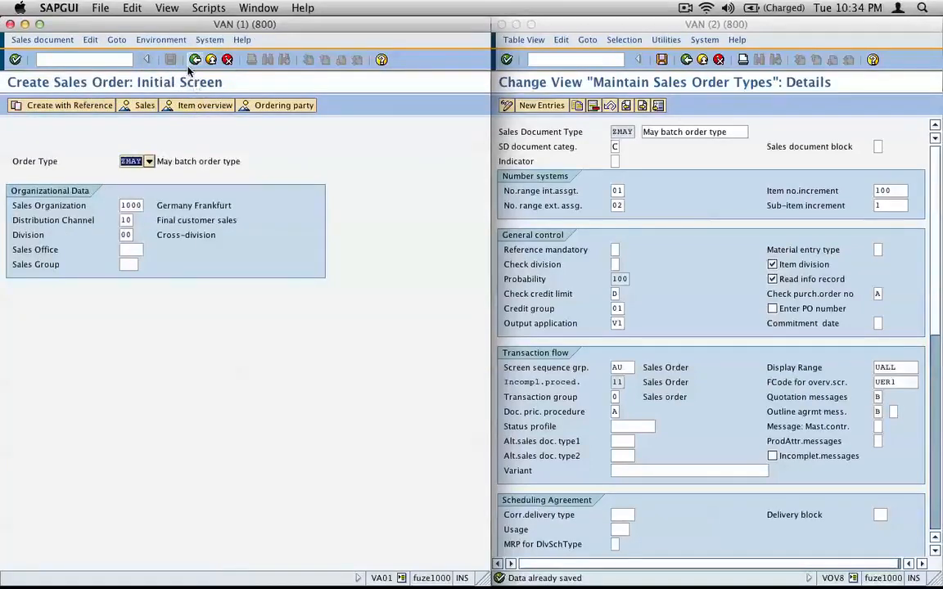
pyautogui.click(15, 60)
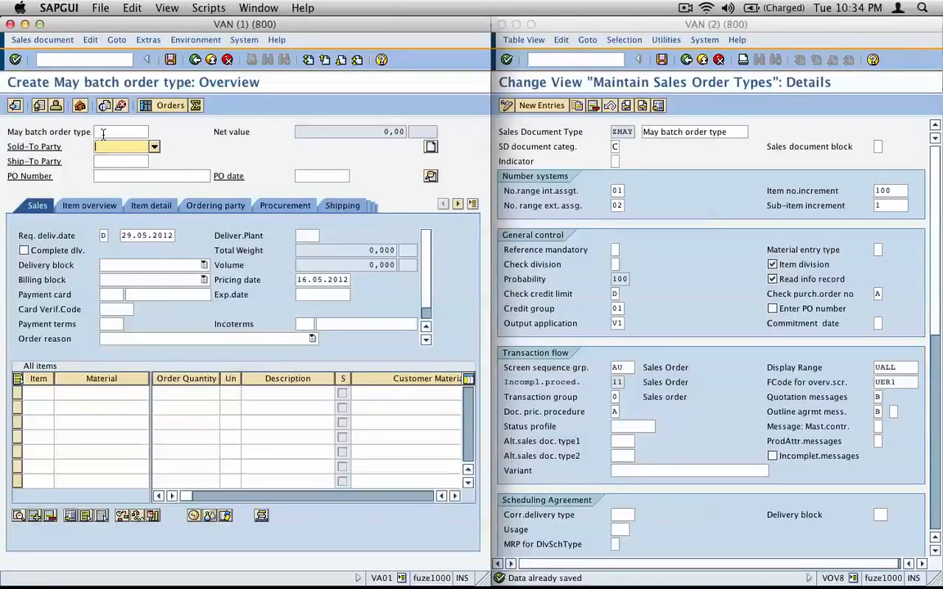
pyautogui.write('1000')
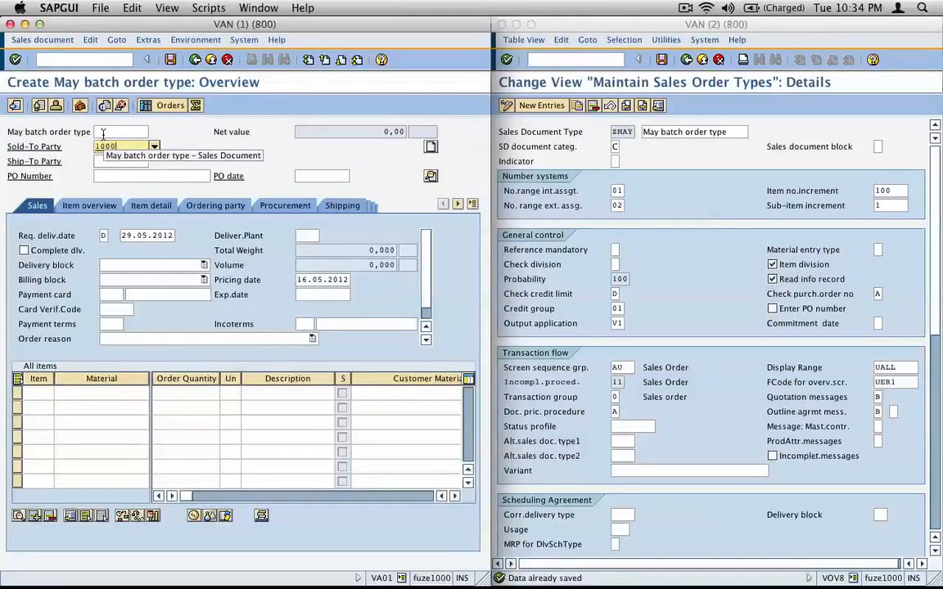
pyautogui.press('Return')
pyautogui.press('Return')
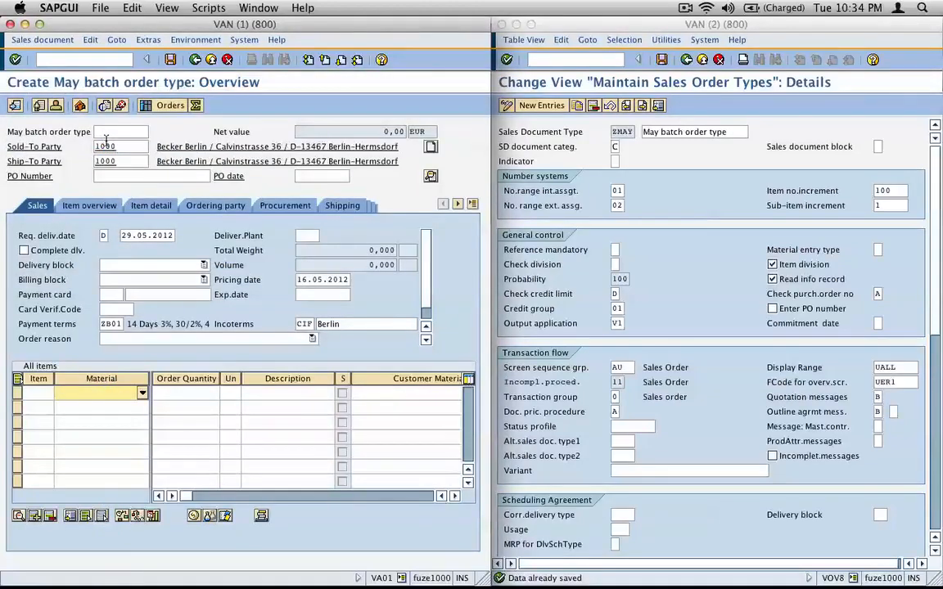
# - Enter the repeated PO number "test po" in the second ZMAY order and run the check
pyautogui.click(161, 177)
pyautogui.write('test po')
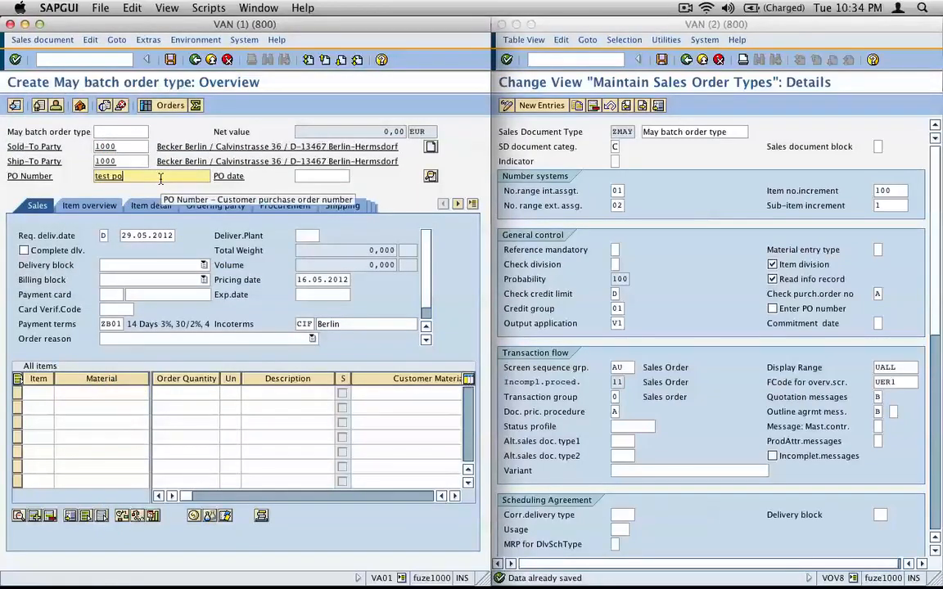
pyautogui.press('Return')
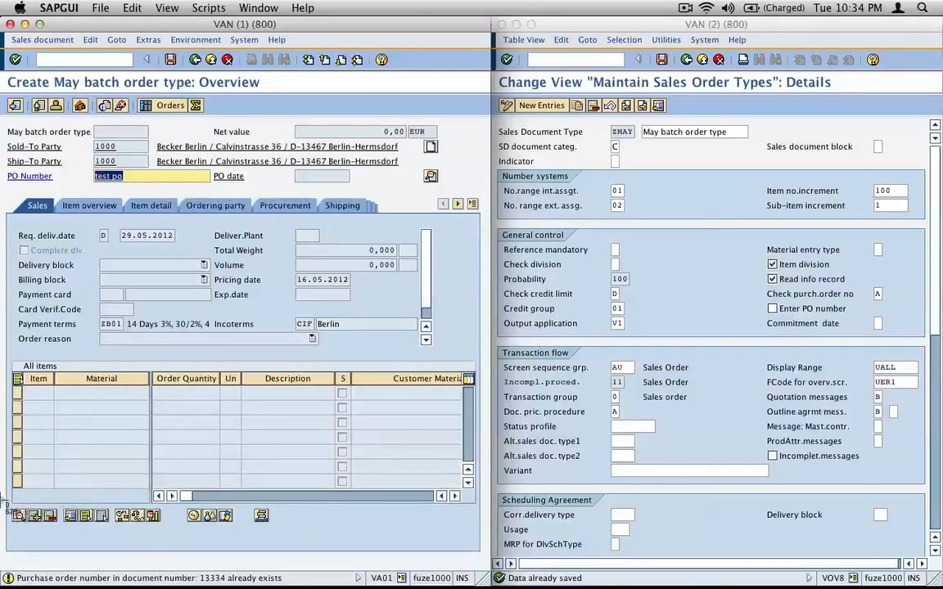
# - Capture the order window's duplicate PO message, switch to inkBook, and paste the picture below the Check purchase order number dialog image
pyautogui.moveTo(5, 501); pyautogui.dragTo(300, 587)
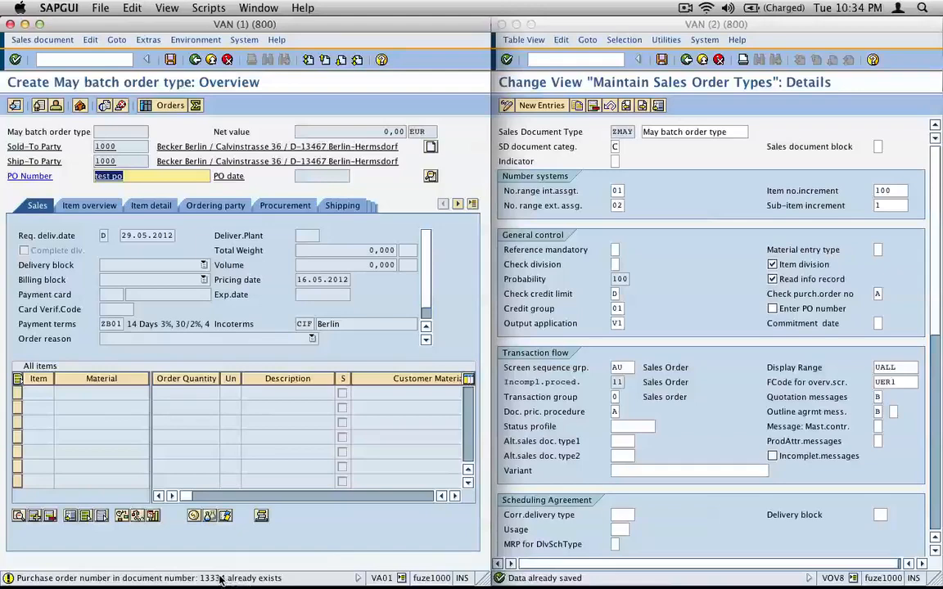
pyautogui.press('super+Tab')
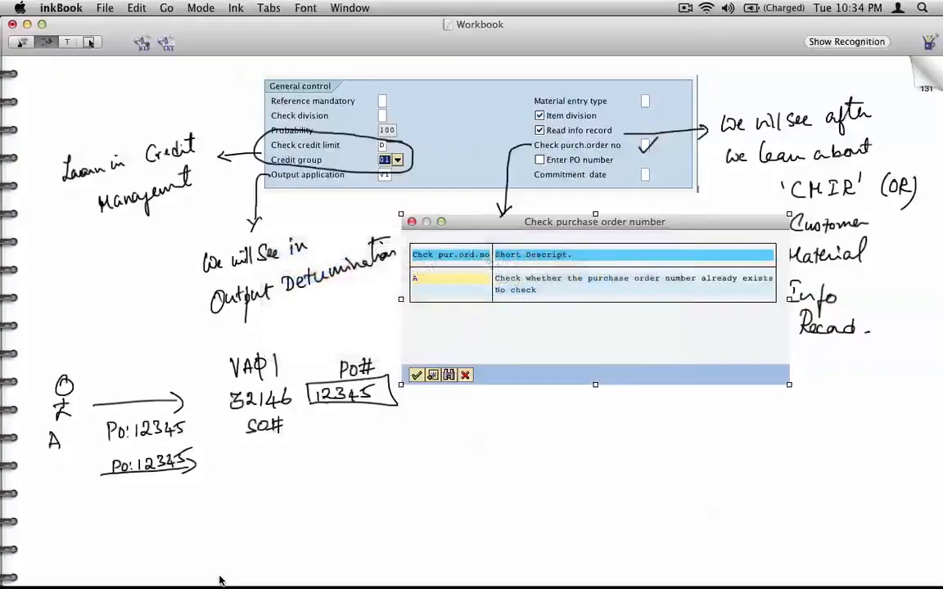
pyautogui.click(92, 42)
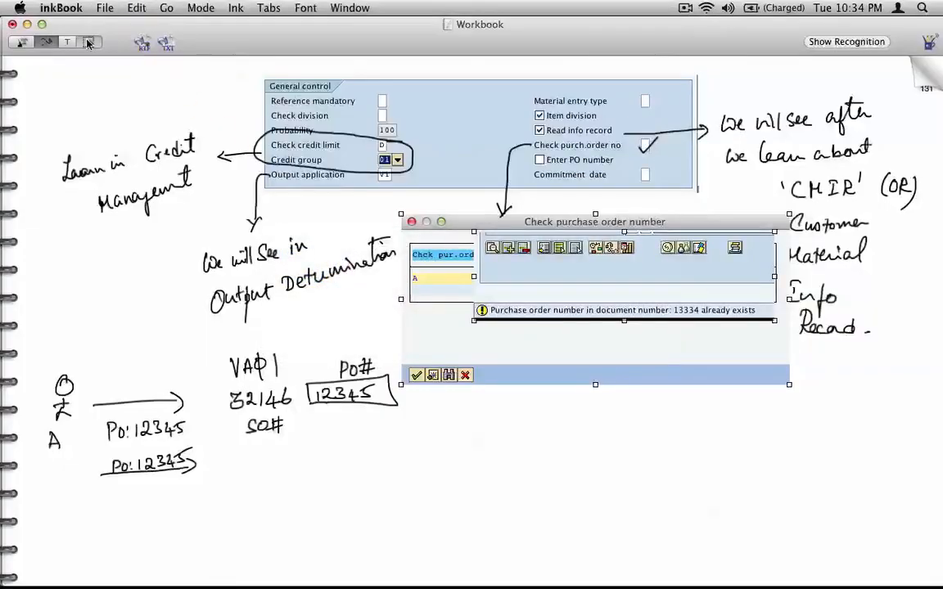
pyautogui.click(575, 484)
pyautogui.moveTo(523, 230); pyautogui.dragTo(499, 448)
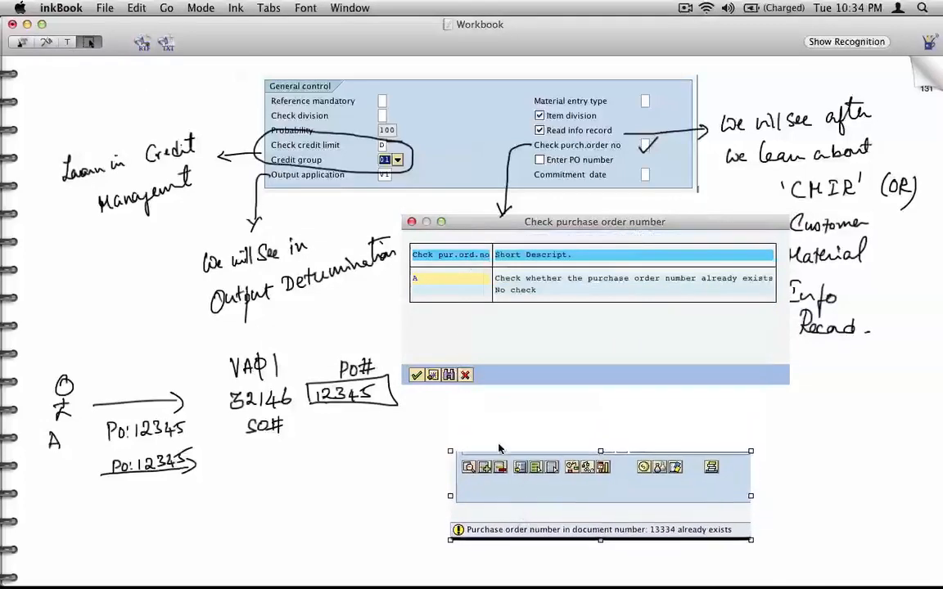
# - Circle option A, draw an arrow to the pasted message, and handwrite "When you recieve duplicate Po" beneath the arrow
pyautogui.click(46, 42)
pyautogui.moveTo(420, 268); pyautogui.dragTo(429, 270)
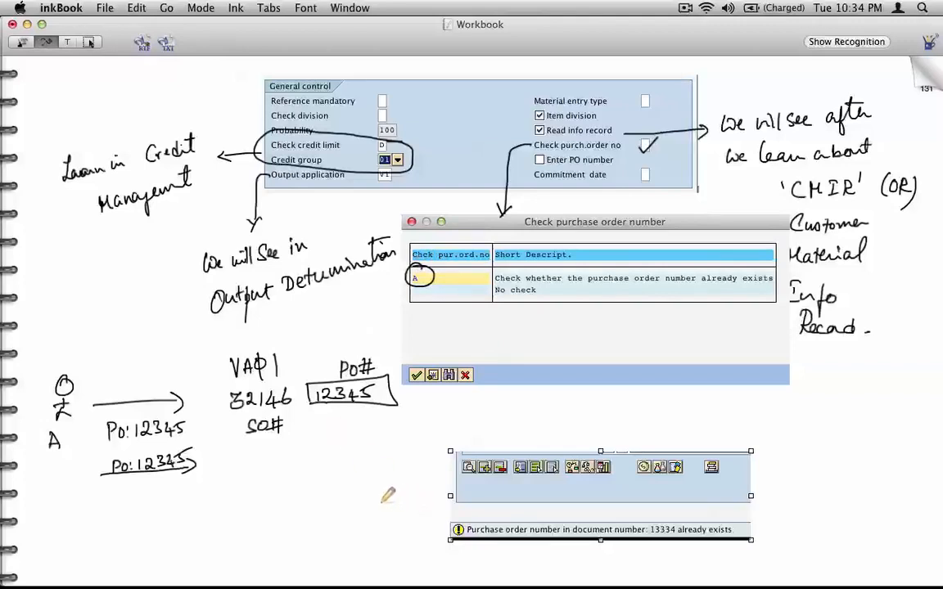
pyautogui.moveTo(273, 458)
pyautogui.mouseDown()
pyautogui.moveTo(352, 491)
pyautogui.moveTo(458, 484)
pyautogui.moveTo(450, 496)
pyautogui.moveTo(474, 525)
pyautogui.mouseUp()
pyautogui.moveTo(464, 517); pyautogui.dragTo(480, 517)
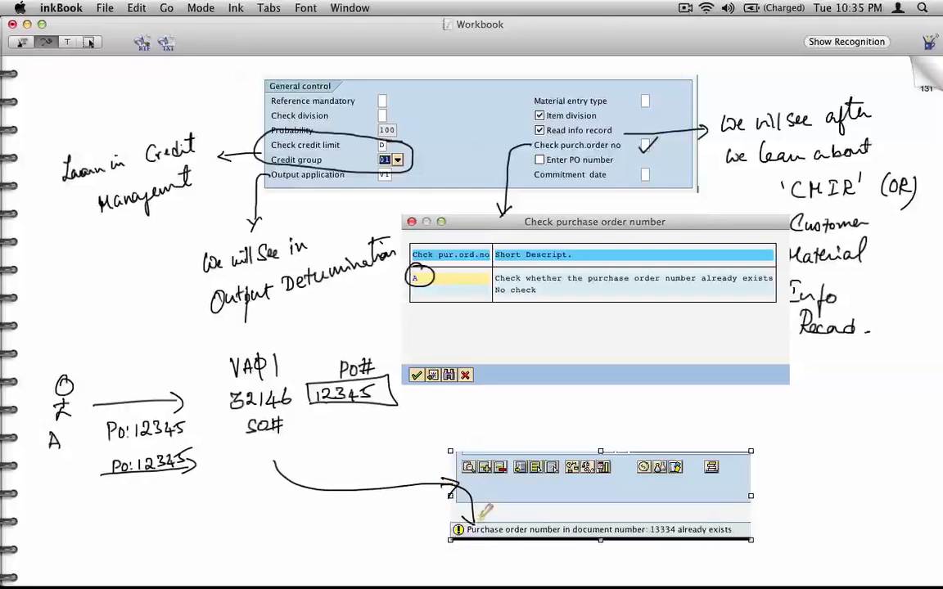
pyautogui.moveTo(276, 502)
pyautogui.mouseDown()
pyautogui.moveTo(276, 518)
pyautogui.moveTo(316, 518)
pyautogui.moveTo(433, 496)
pyautogui.mouseUp()
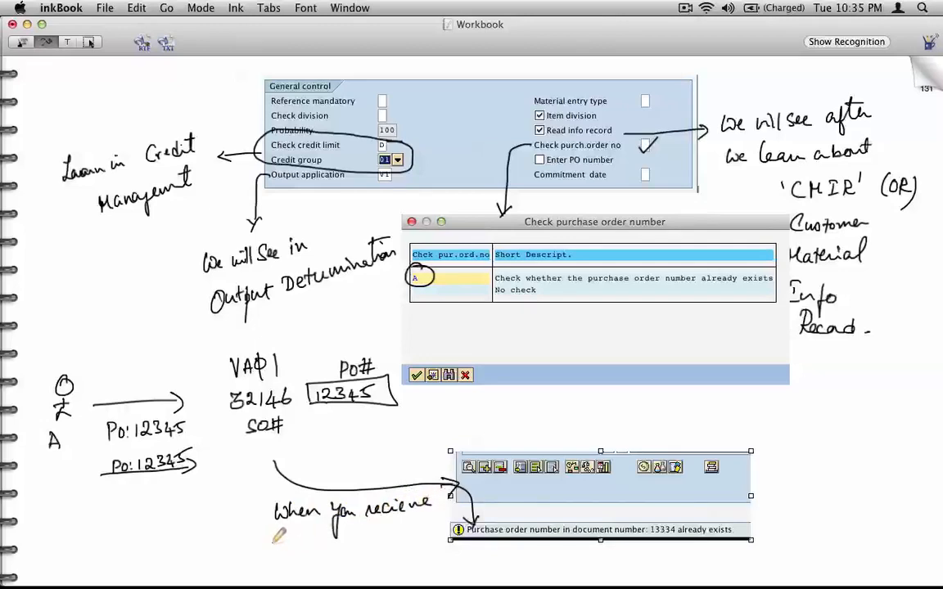
pyautogui.moveTo(267, 543)
pyautogui.mouseDown()
pyautogui.moveTo(260, 557)
pyautogui.moveTo(288, 573)
pyautogui.moveTo(304, 540)
pyautogui.moveTo(342, 548)
pyautogui.moveTo(377, 539)
pyautogui.mouseUp()
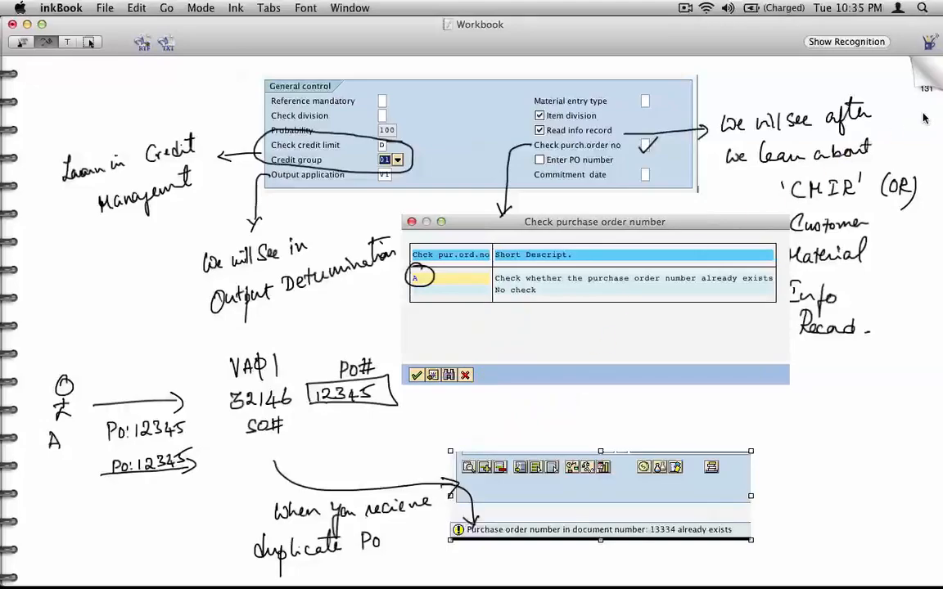
# - Switch to SAP GUI and select Enter PO number in ZMAY's general control settings
pyautogui.press('super+Tab')
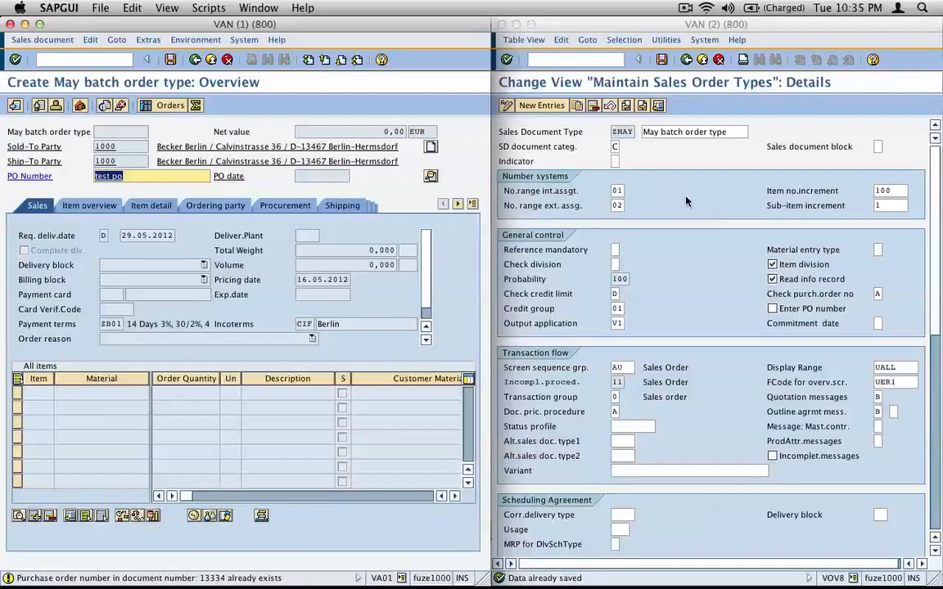
pyautogui.click(693, 113)
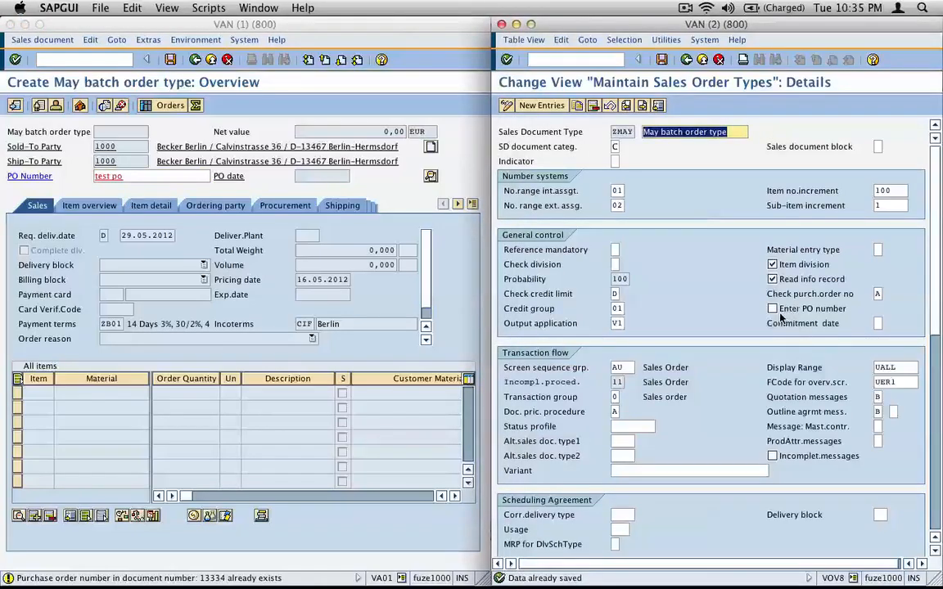
pyautogui.click(828, 316)
pyautogui.click(836, 311)
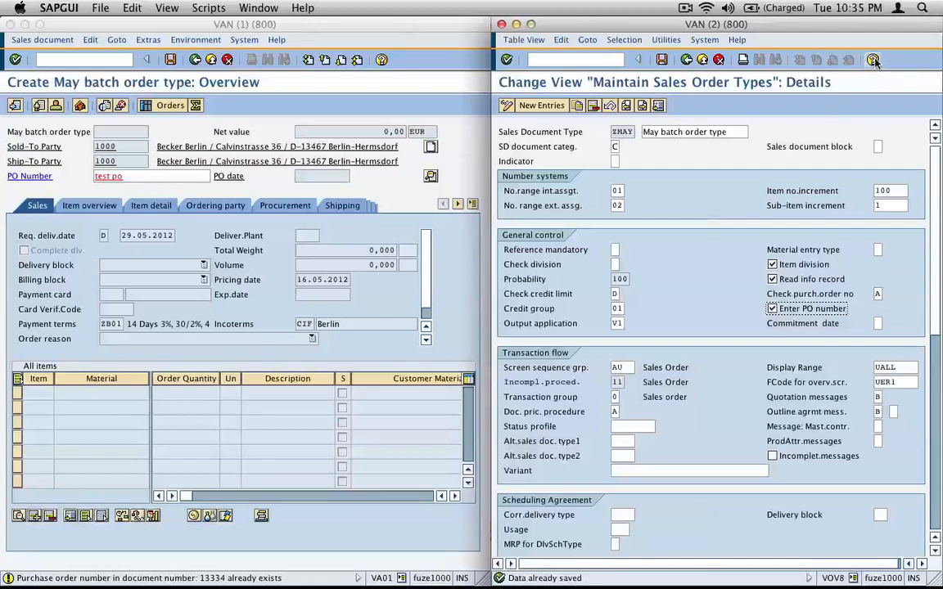
pyautogui.click(790, 315)
pyautogui.click(790, 315)
# - Open the help text for Enter PO number, read its procedure description, and close the help
pyautogui.click(874, 59)
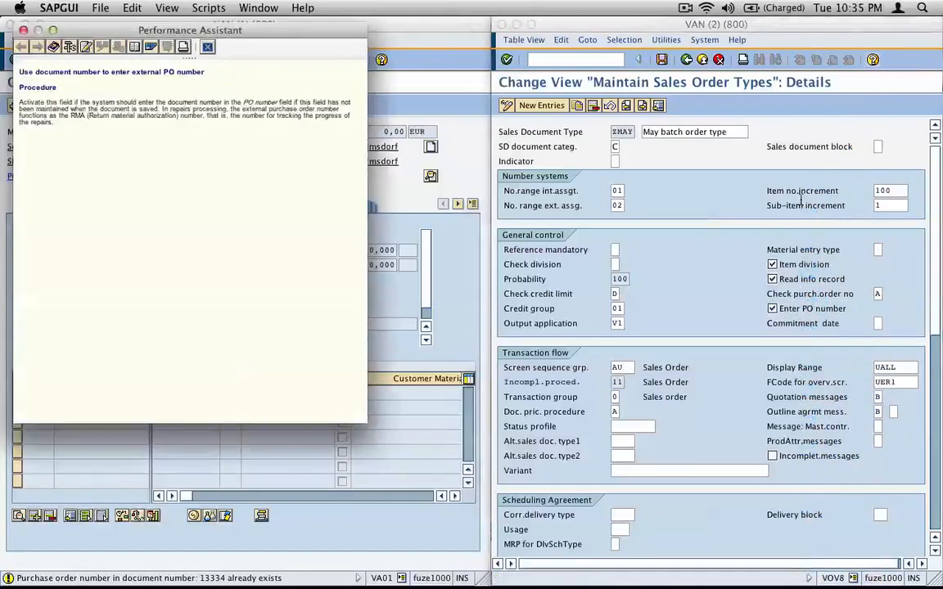
pyautogui.moveTo(290, 27); pyautogui.dragTo(498, 110)
pyautogui.moveTo(553, 124); pyautogui.dragTo(608, 135)
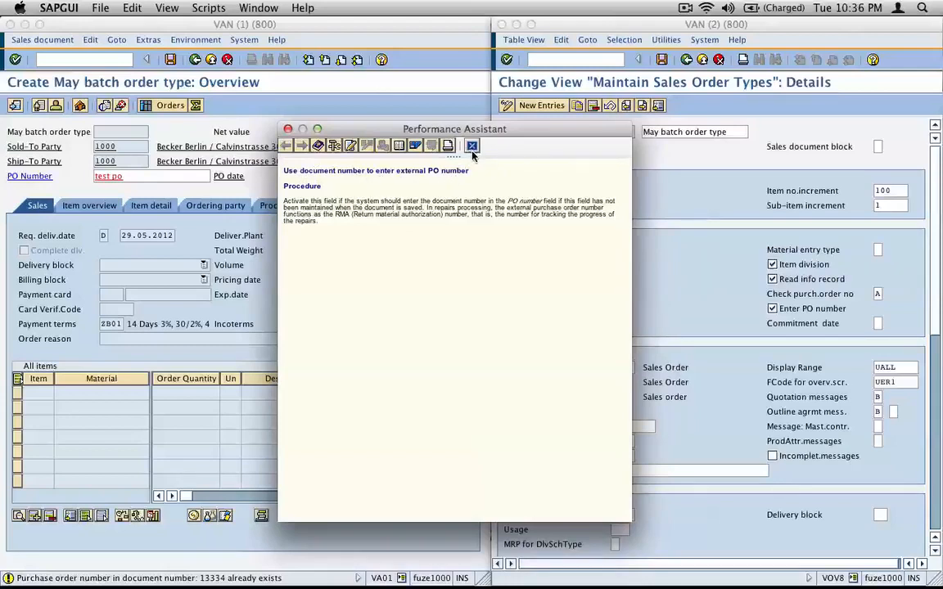
pyautogui.moveTo(335, 216); pyautogui.dragTo(258, 163)
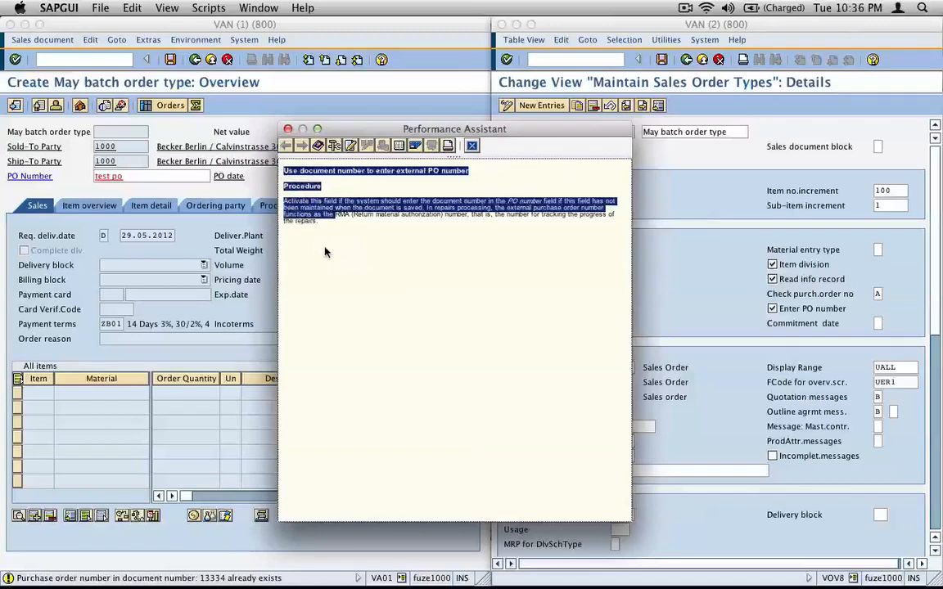
pyautogui.moveTo(322, 216); pyautogui.dragTo(276, 168)
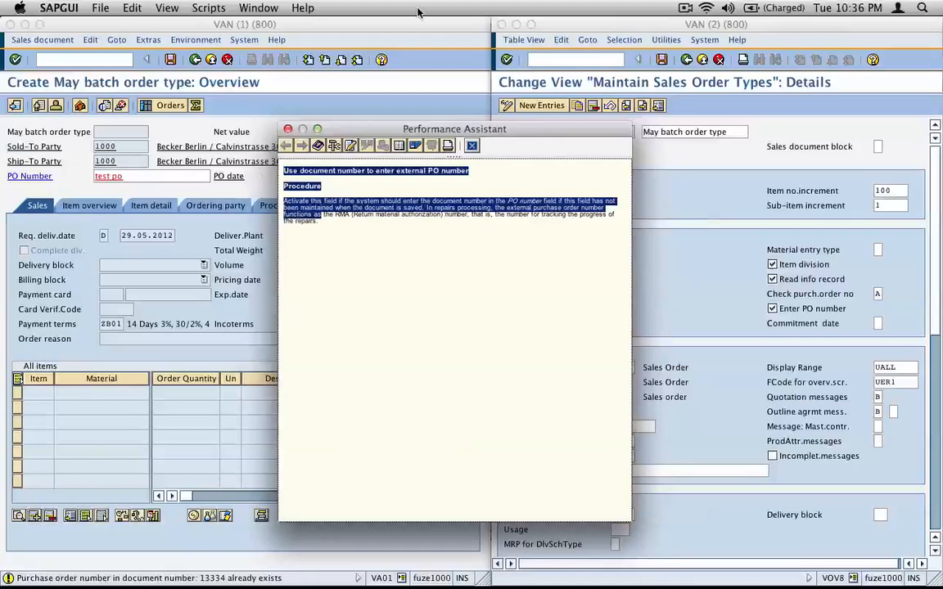
pyautogui.click(472, 145)
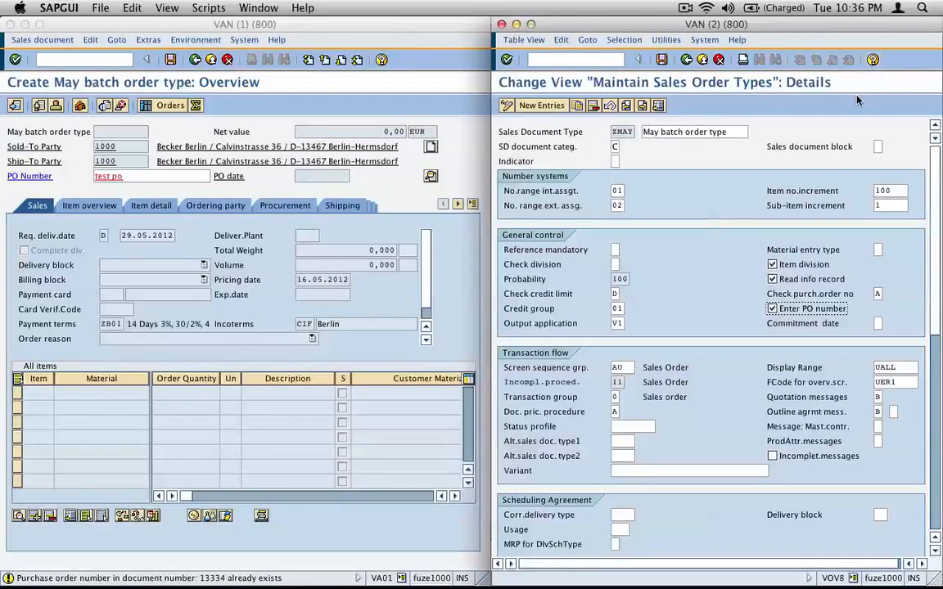
# - Clear Enter PO number for ZMAY and confirm the entry
pyautogui.click(802, 308)
pyautogui.press('Return')
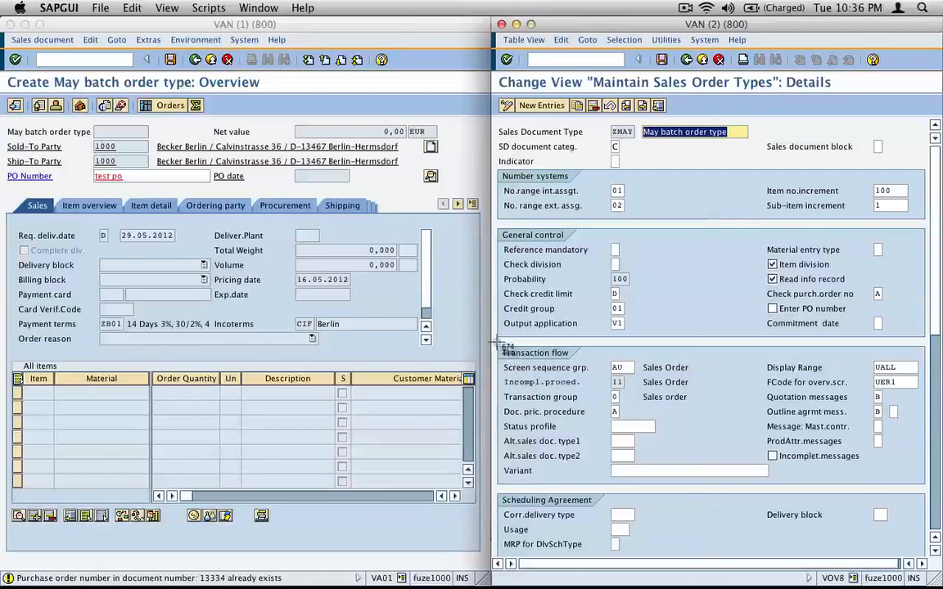
# - Capture ZMAY's Transaction flow section, switch to inkBook, and place the picture near the upper middle of new page 132
pyautogui.moveTo(496, 345); pyautogui.dragTo(930, 489)
pyautogui.press('super+Tab')
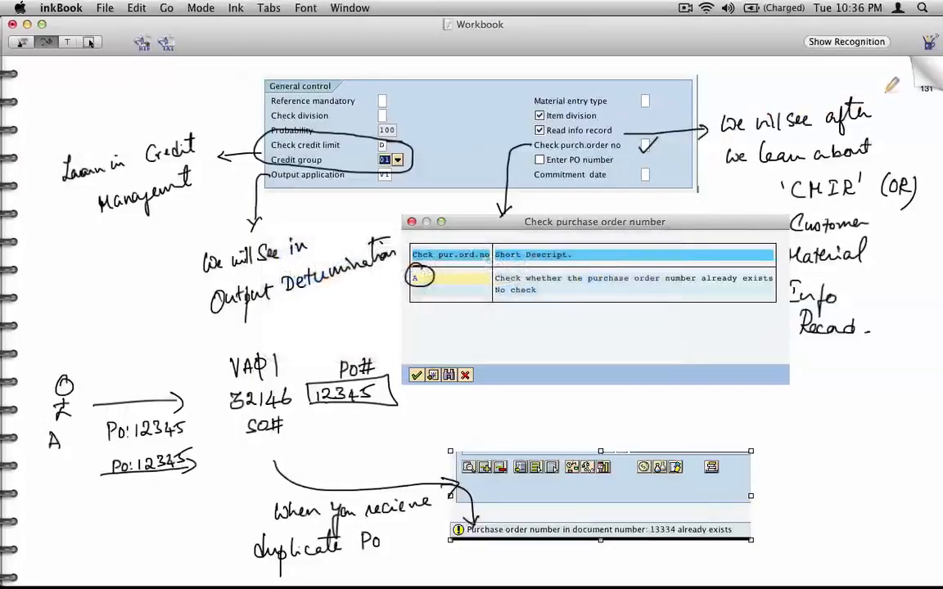
pyautogui.click(923, 72)
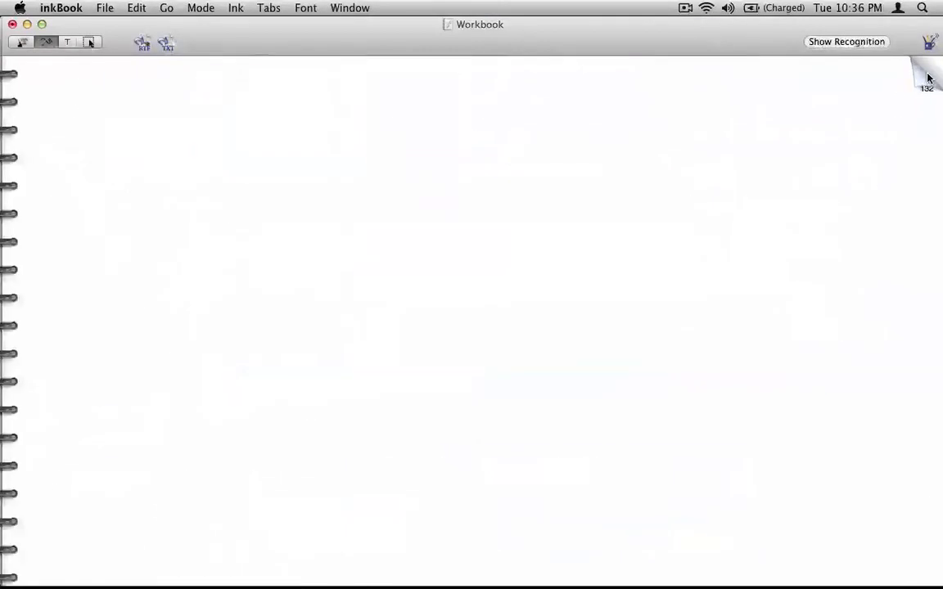
pyautogui.press('super+v')
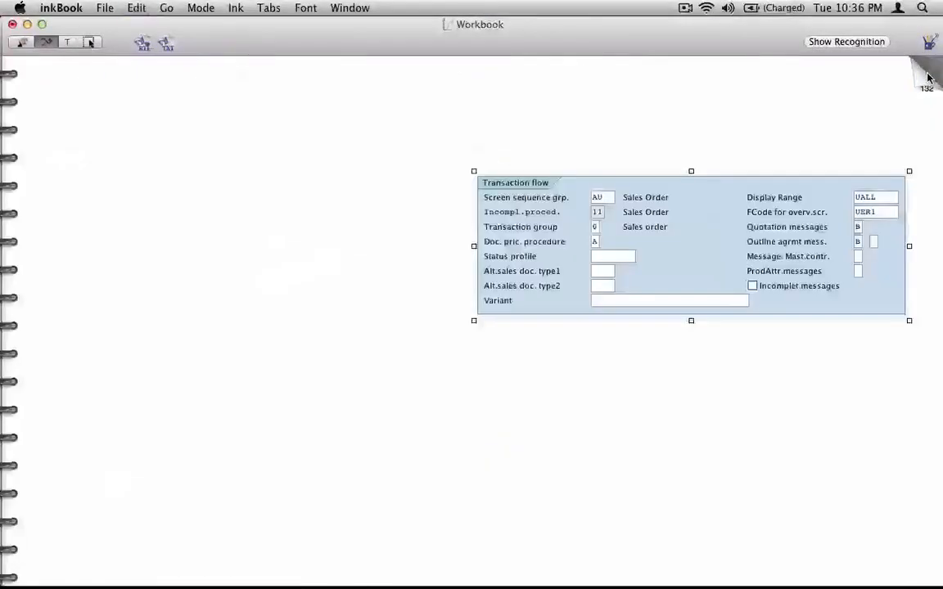
pyautogui.click(94, 43)
pyautogui.moveTo(534, 235); pyautogui.dragTo(404, 162)
pyautogui.click(46, 42)
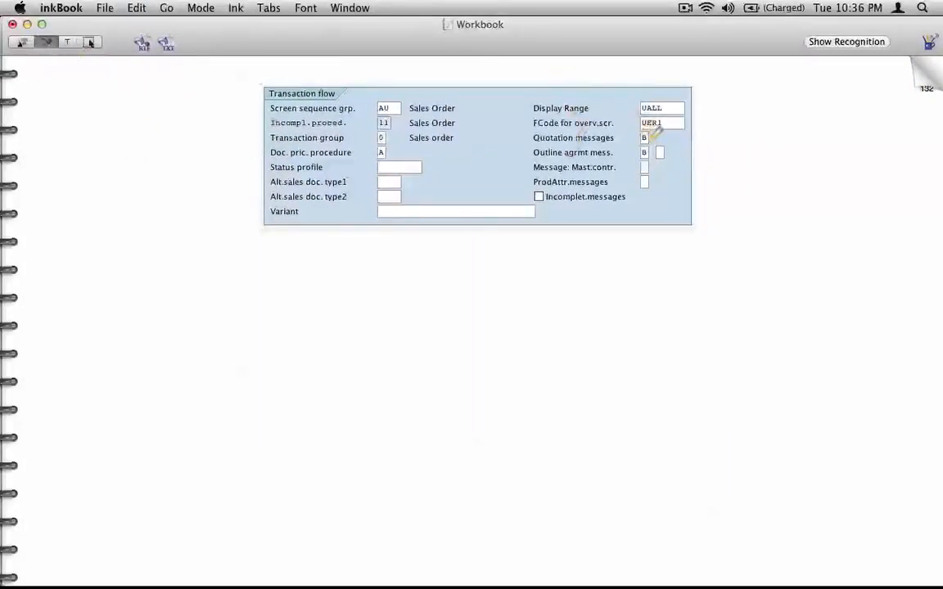
# - Mark Doc. pric. procedure, Status profile, Quotation messages and Incomplet.messages on the picture, numbering them 1, 2, 3 and 4 respectively
pyautogui.moveTo(647, 124)
pyautogui.mouseDown()
pyautogui.moveTo(660, 122)
pyautogui.moveTo(653, 134)
pyautogui.moveTo(600, 120)
pyautogui.moveTo(541, 124)
pyautogui.moveTo(544, 146)
pyautogui.moveTo(658, 134)
pyautogui.mouseUp()
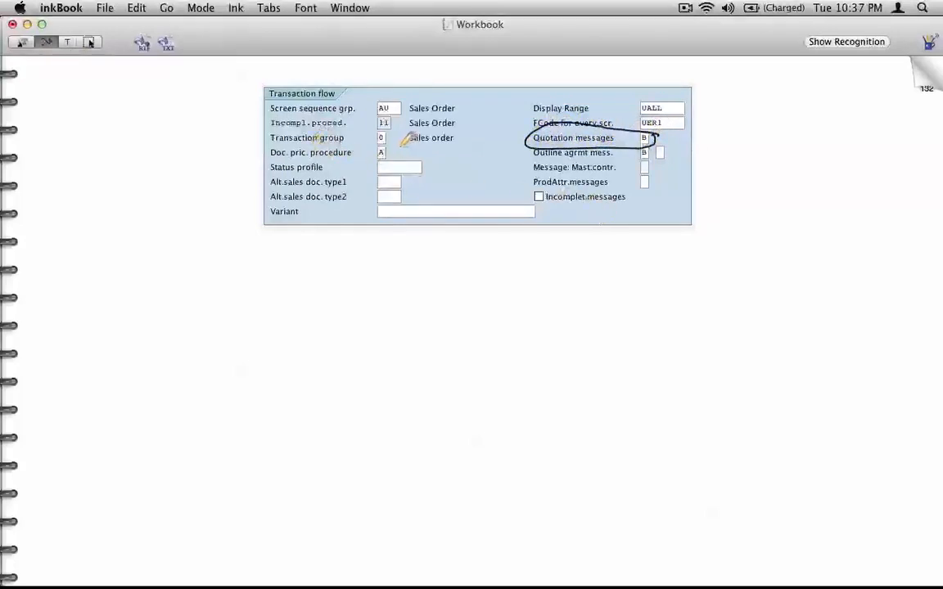
pyautogui.moveTo(386, 148)
pyautogui.mouseDown()
pyautogui.moveTo(398, 148)
pyautogui.moveTo(282, 138)
pyautogui.moveTo(250, 149)
pyautogui.moveTo(307, 158)
pyautogui.moveTo(396, 149)
pyautogui.moveTo(434, 175)
pyautogui.moveTo(460, 160)
pyautogui.mouseUp()
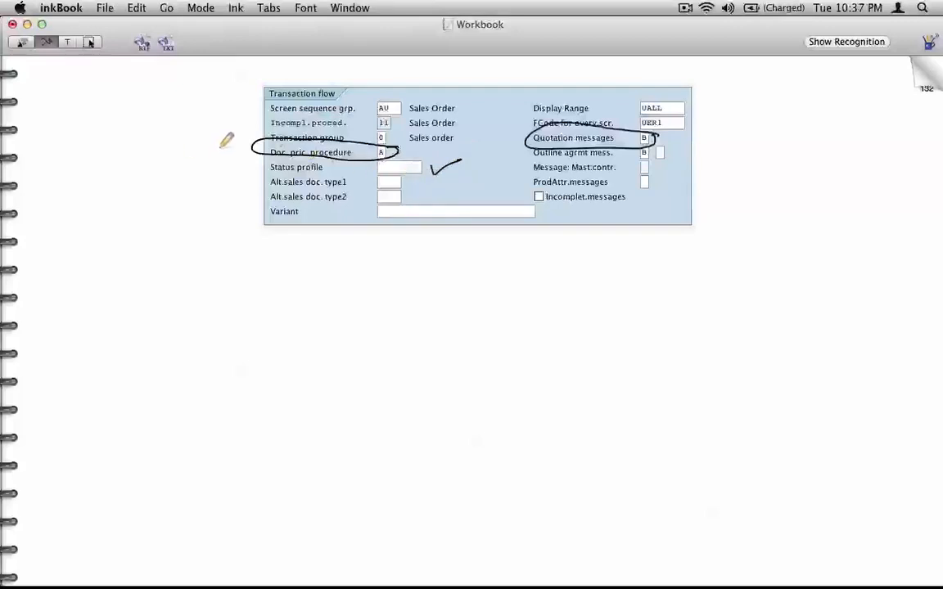
pyautogui.moveTo(219, 139)
pyautogui.mouseDown()
pyautogui.moveTo(210, 155)
pyautogui.moveTo(219, 140)
pyautogui.mouseUp()
pyautogui.moveTo(217, 145); pyautogui.dragTo(218, 154)
pyautogui.moveTo(472, 158); pyautogui.dragTo(474, 157)
pyautogui.moveTo(469, 163); pyautogui.dragTo(478, 172)
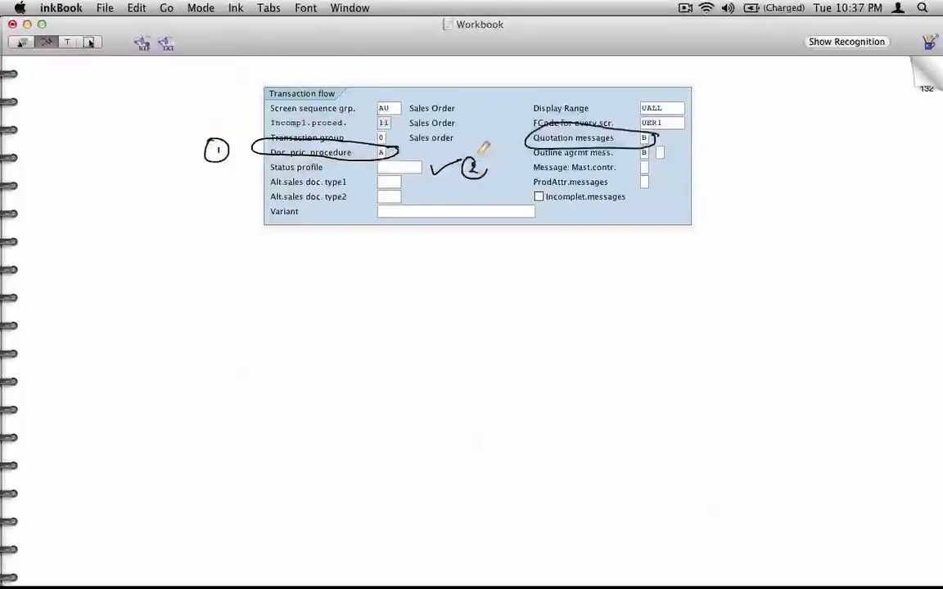
pyautogui.moveTo(673, 138)
pyautogui.mouseDown()
pyautogui.moveTo(678, 148)
pyautogui.moveTo(694, 139)
pyautogui.mouseUp()
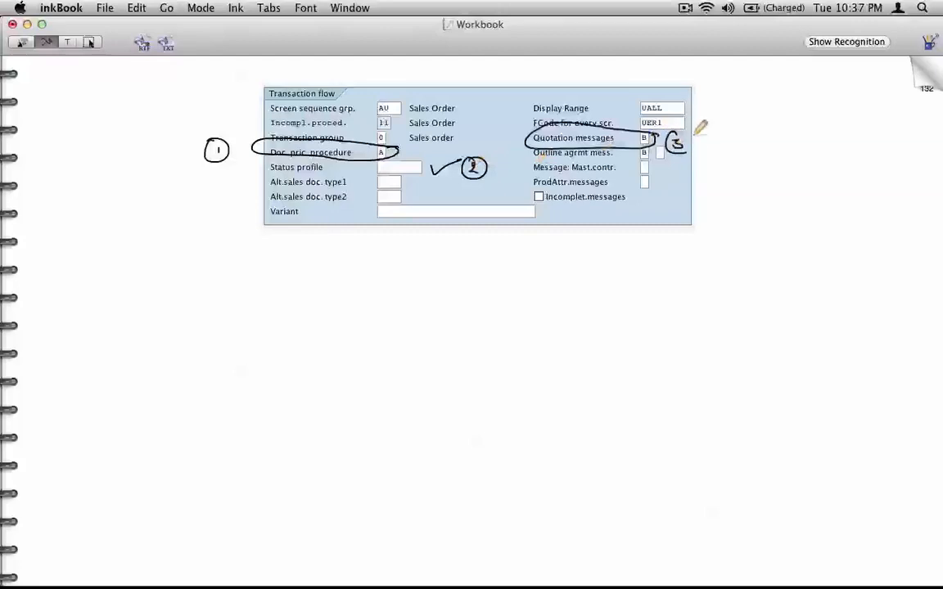
pyautogui.moveTo(634, 200)
pyautogui.mouseDown()
pyautogui.moveTo(637, 212)
pyautogui.moveTo(623, 202)
pyautogui.mouseUp()
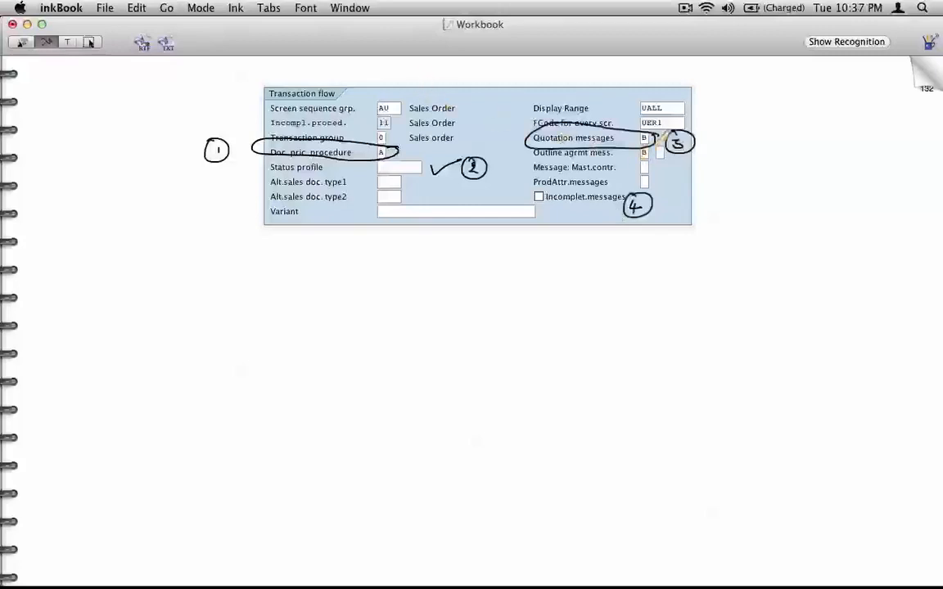
# - Draw a downward arrow from Quotation messages and handwrite the note "1, 2, 4 later" with circled numbers near the page's upper corner
pyautogui.moveTo(649, 137)
pyautogui.mouseDown()
pyautogui.moveTo(669, 125)
pyautogui.moveTo(741, 160)
pyautogui.moveTo(735, 282)
pyautogui.moveTo(742, 278)
pyautogui.mouseUp()
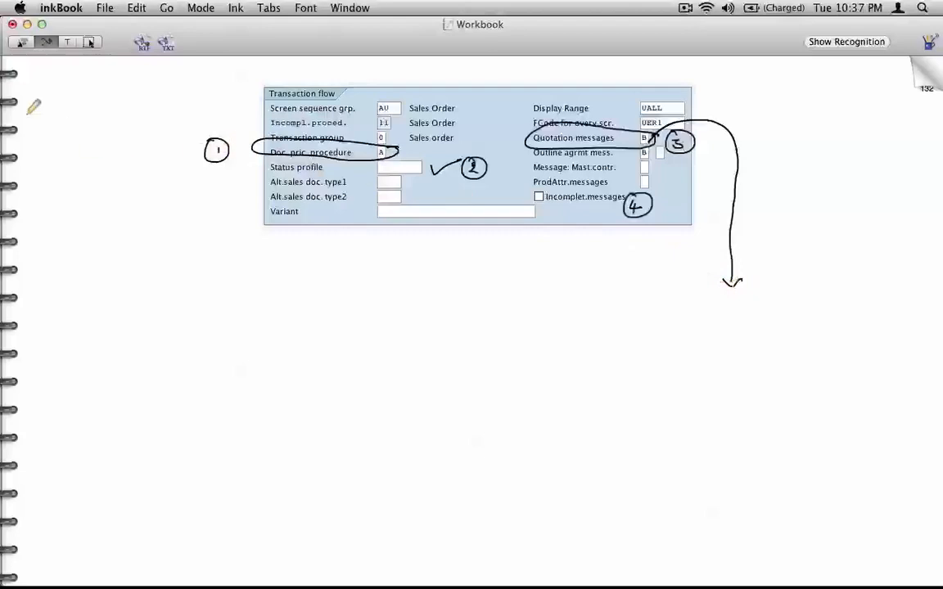
pyautogui.moveTo(30, 90)
pyautogui.mouseDown()
pyautogui.moveTo(70, 73)
pyautogui.moveTo(92, 88)
pyautogui.moveTo(95, 80)
pyautogui.moveTo(172, 81)
pyautogui.mouseUp()
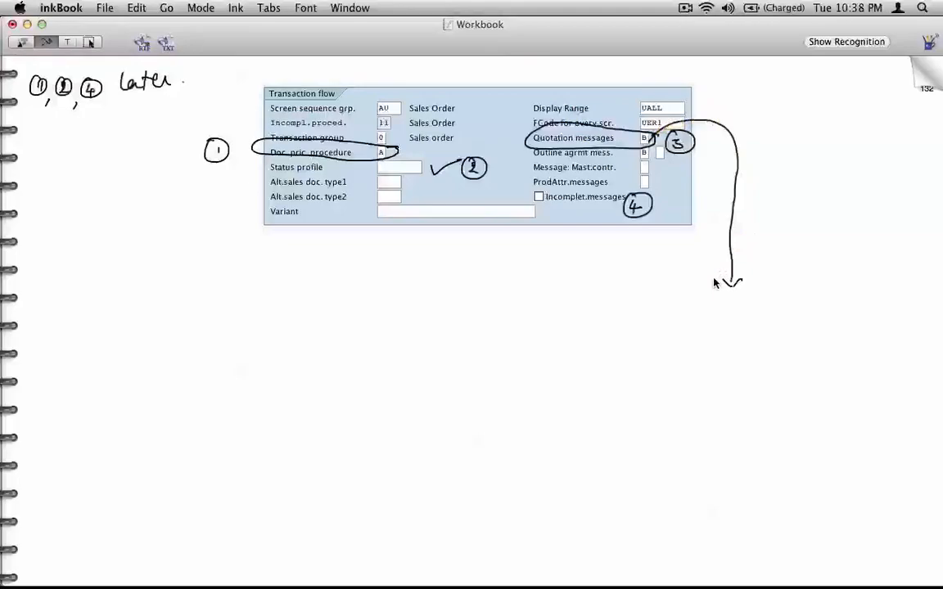
# - Switch to SAPGUI, capture the list of possible Quotation messages values for ZMAY, and place the picture below the Transaction flow picture in inkBook
pyautogui.press('super+Tab')
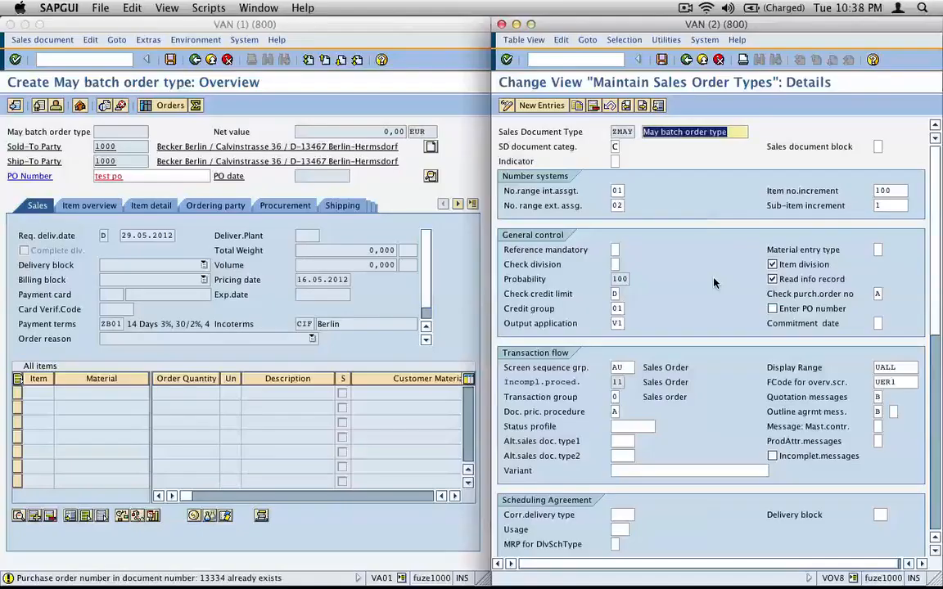
pyautogui.click(878, 398)
pyautogui.click(890, 397)
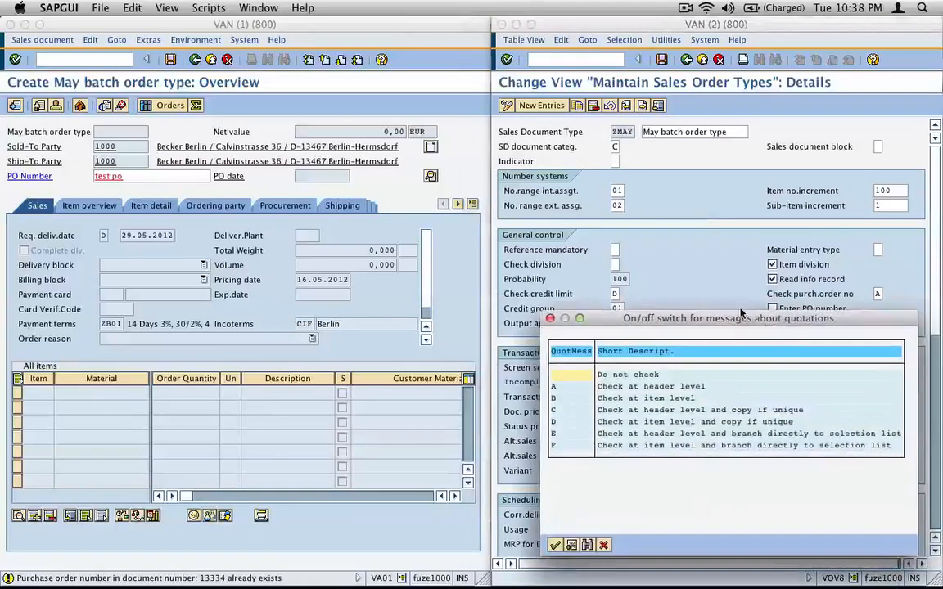
pyautogui.moveTo(741, 312); pyautogui.dragTo(540, 263)
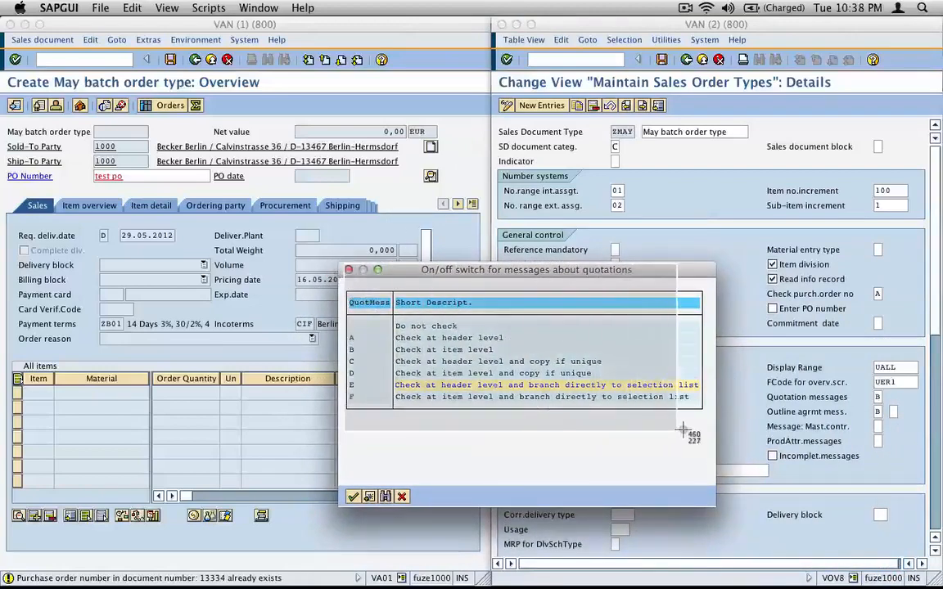
pyautogui.press('super+Tab')
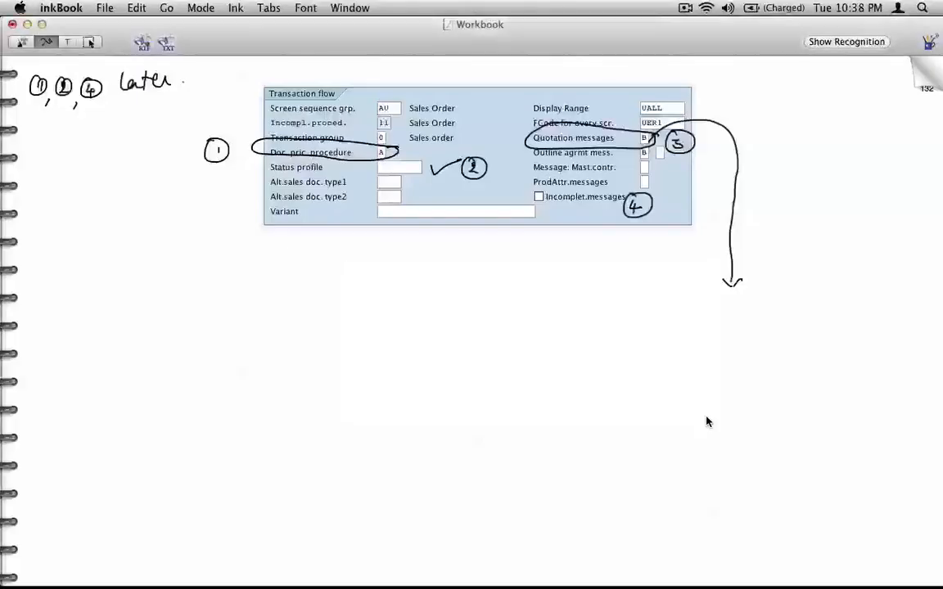
pyautogui.press('super+v')
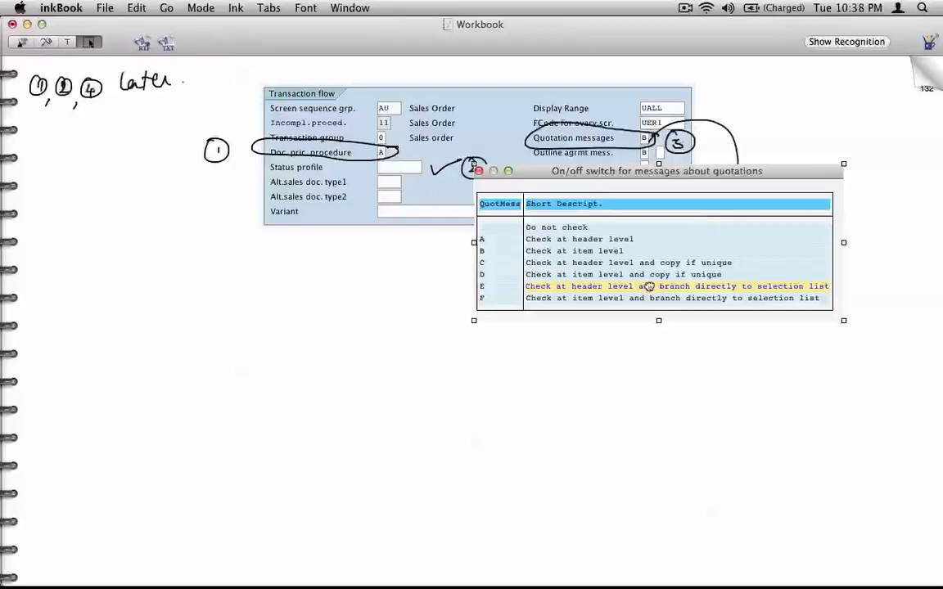
pyautogui.moveTo(642, 286)
pyautogui.mouseDown()
pyautogui.moveTo(737, 367)
pyautogui.moveTo(743, 386)
pyautogui.moveTo(750, 353)
pyautogui.mouseUp()
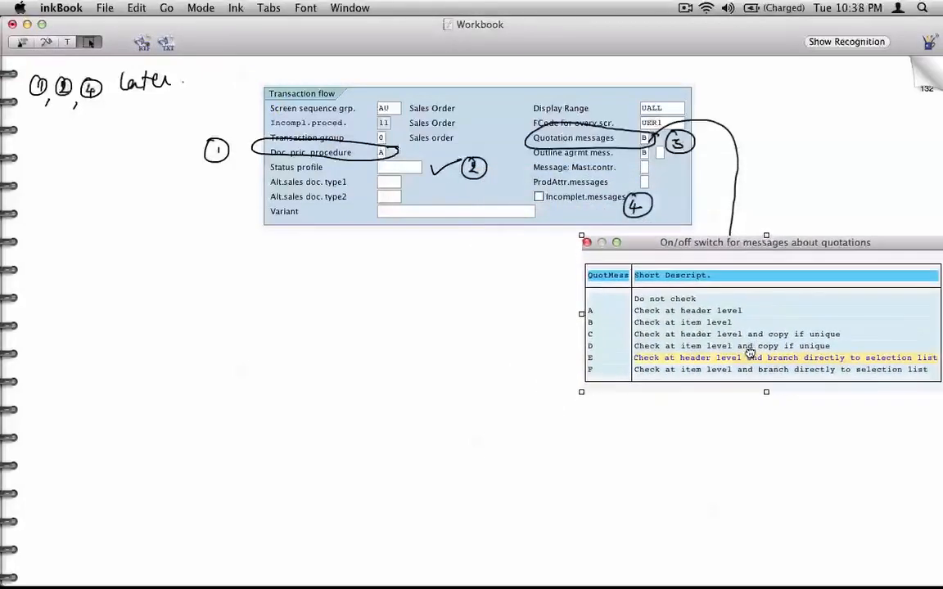
# - Redraw the arrowhead at the upper edge of the quotation messages picture and circle option B, Check at item level
pyautogui.click(46, 41)
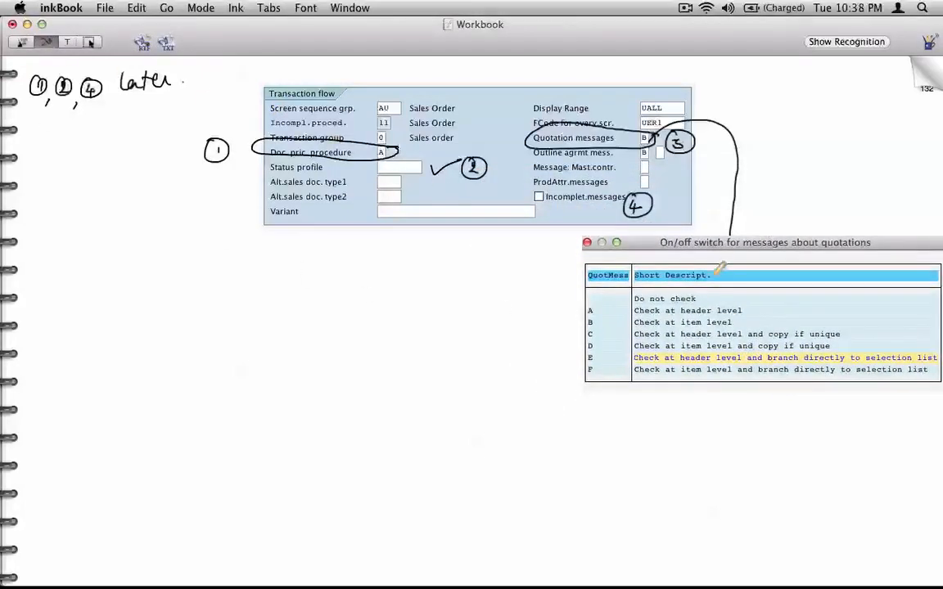
pyautogui.moveTo(726, 220)
pyautogui.mouseDown()
pyautogui.moveTo(731, 235)
pyautogui.moveTo(743, 221)
pyautogui.mouseUp()
pyautogui.moveTo(737, 313)
pyautogui.mouseDown()
pyautogui.moveTo(635, 314)
pyautogui.moveTo(594, 326)
pyautogui.moveTo(692, 316)
pyautogui.mouseUp()
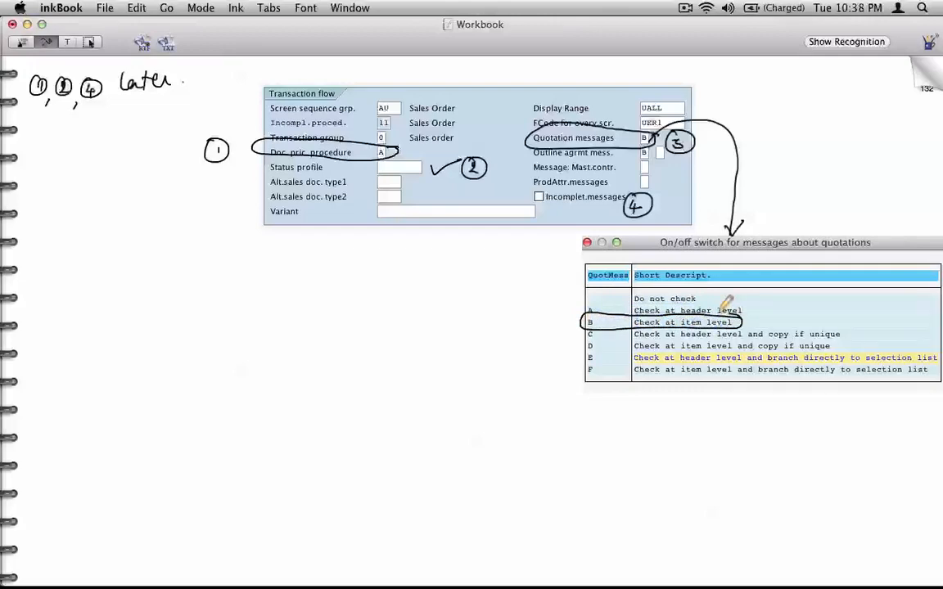
# - Switch to SAPGUI, close the quotation messages value list, save order type ZMAY, and reopen its details
pyautogui.press('super+Tab')
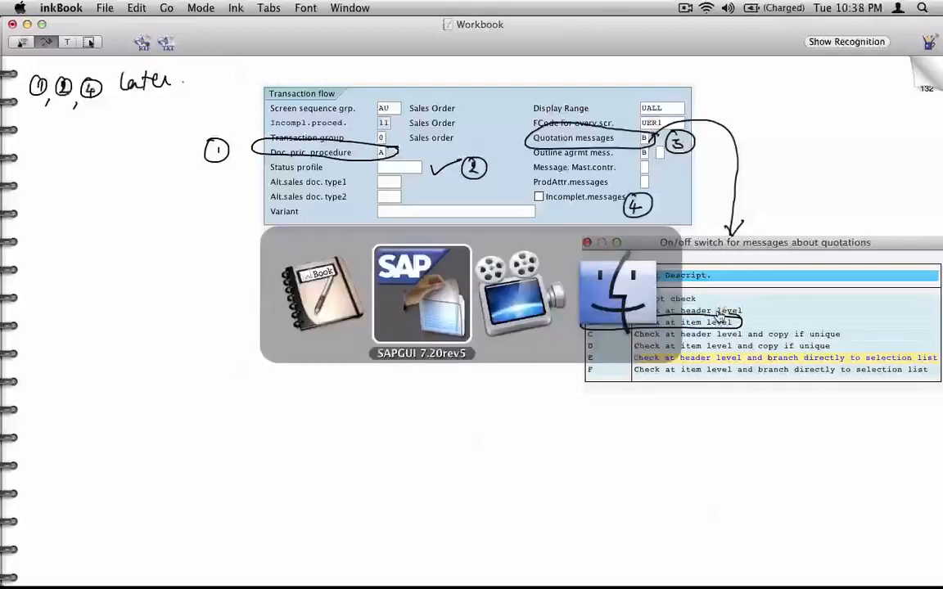
pyautogui.click(404, 493)
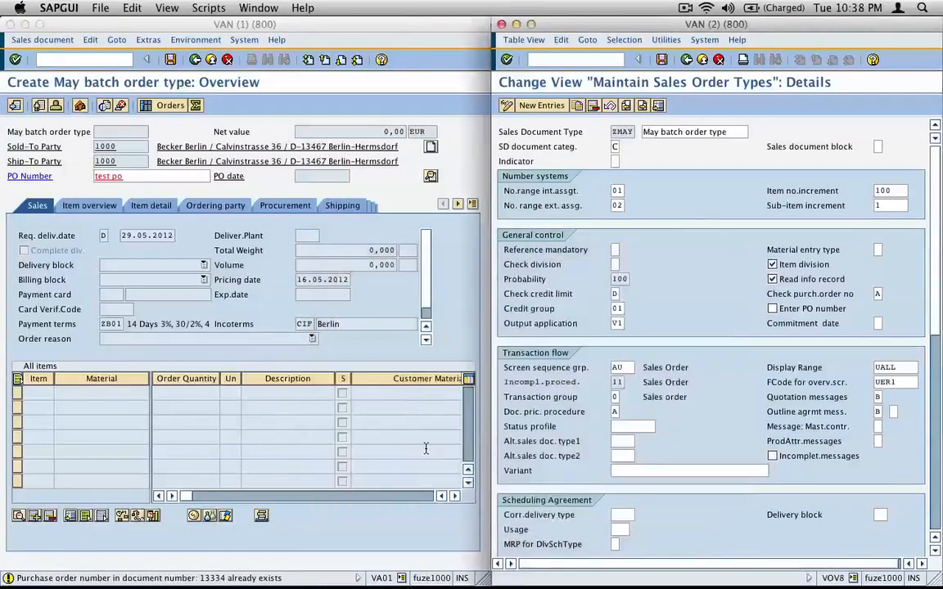
pyautogui.click(662, 62)
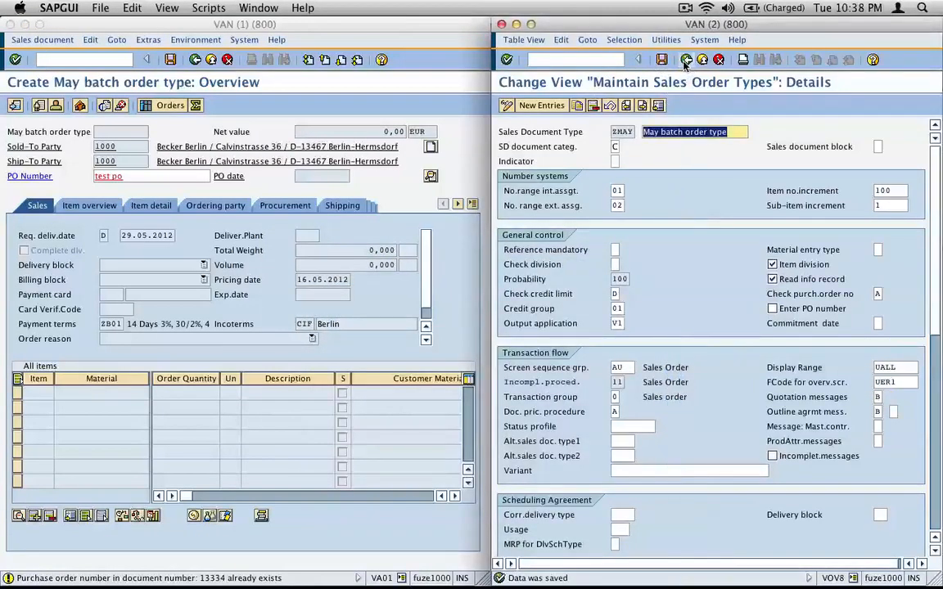
pyautogui.click(686, 61)
pyautogui.doubleClick(566, 147)
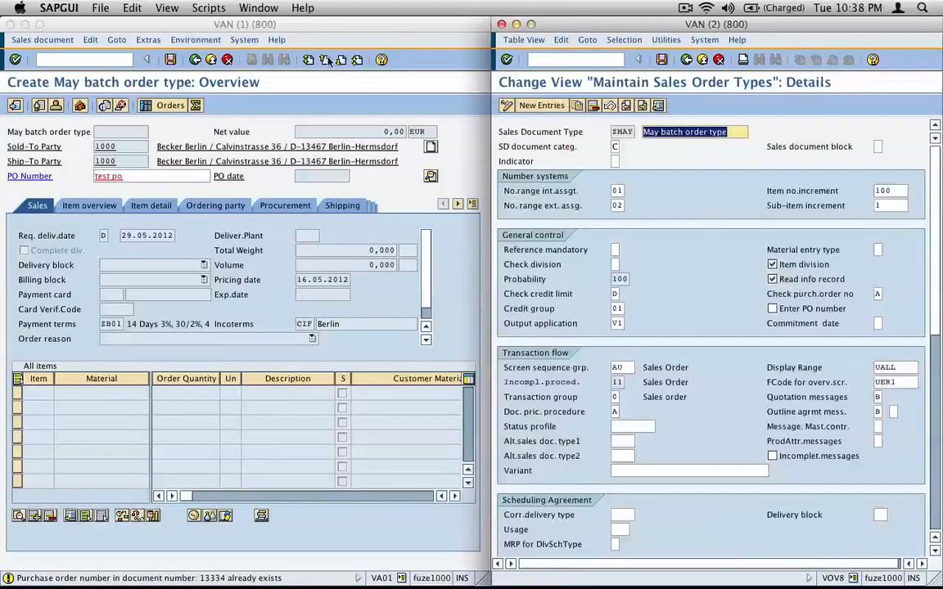
# - Start transaction VA21 in the order session and create a quotation of type QT
pyautogui.click(108, 60)
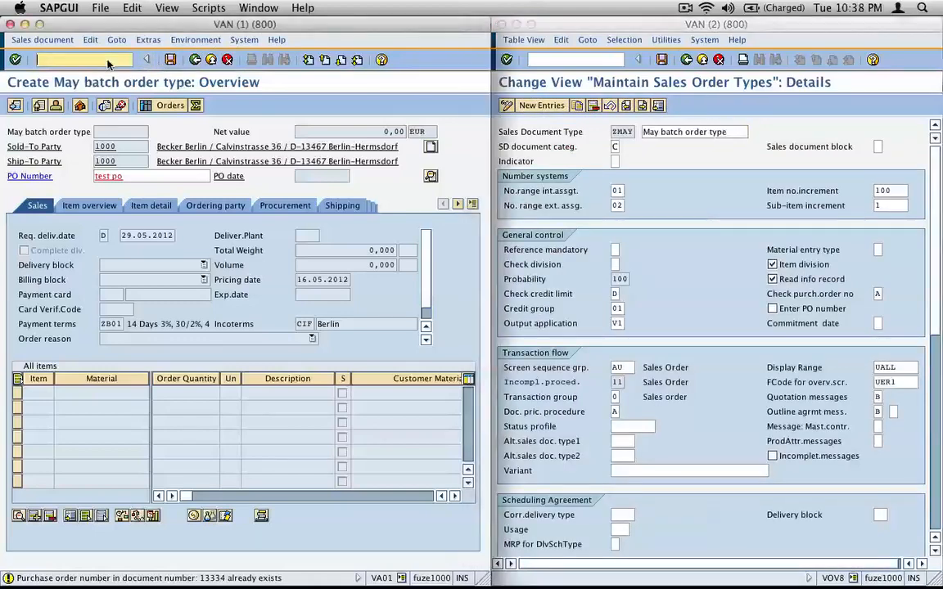
pyautogui.write('/nva')
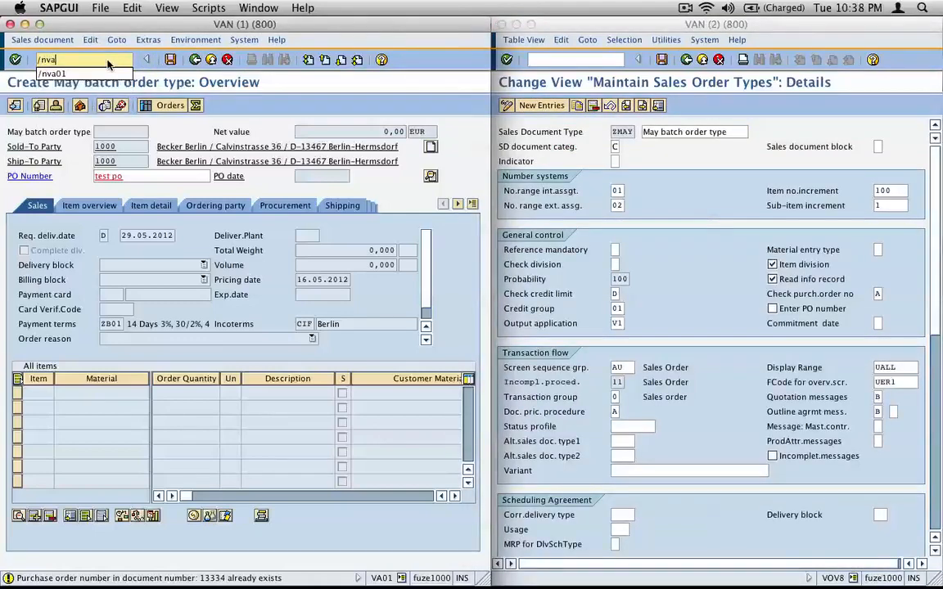
pyautogui.write('21')
pyautogui.press('Return')
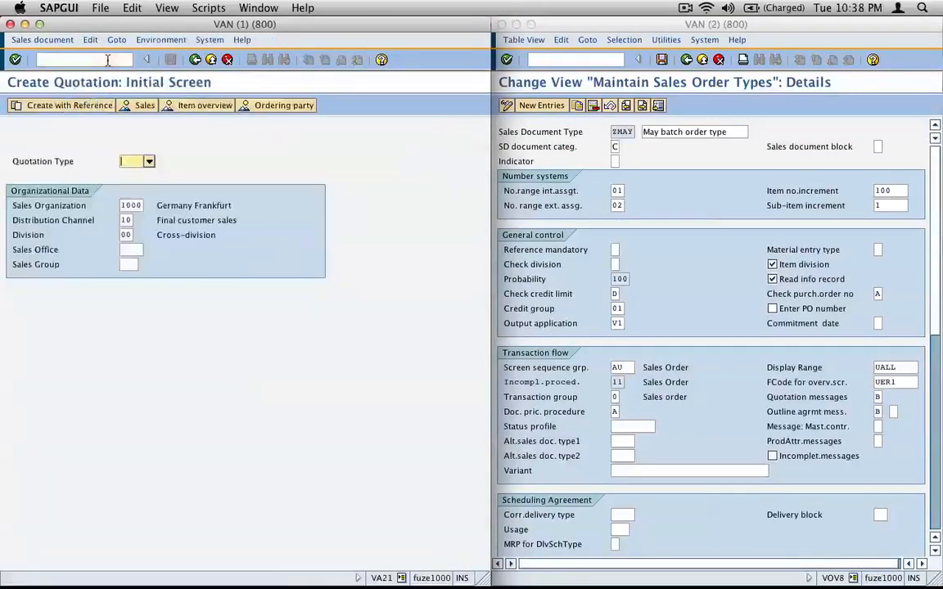
pyautogui.write('QT')
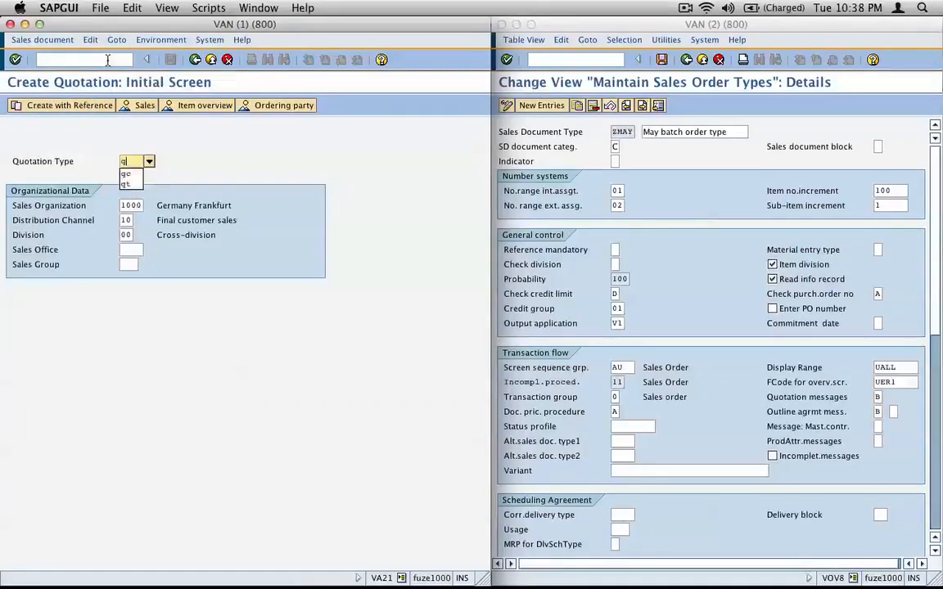
pyautogui.press('Return')
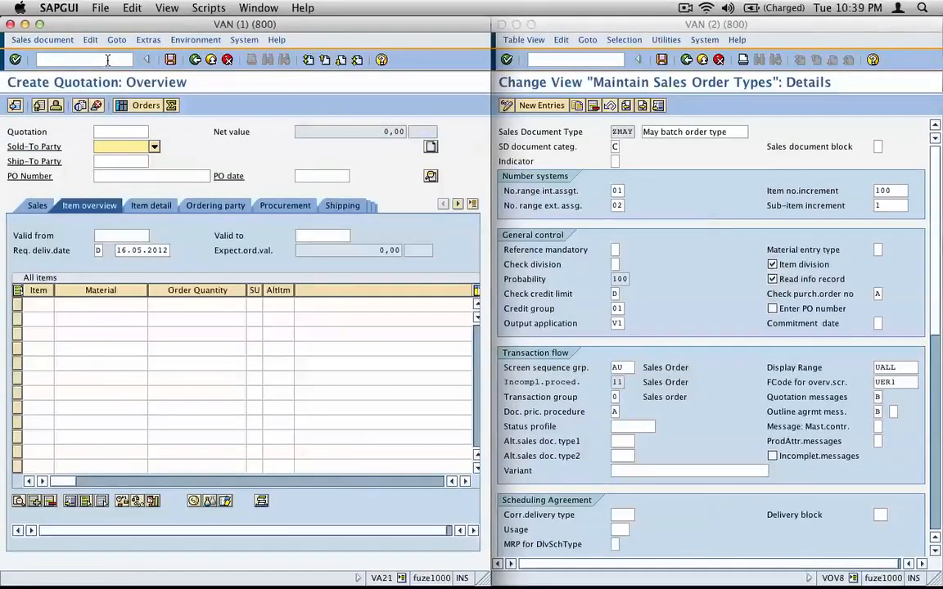
# - Enter the quotation's sold-to party number and set its validity from 16.05.2012 to 23.05.2012
pyautogui.write('1000')
pyautogui.press('Return')
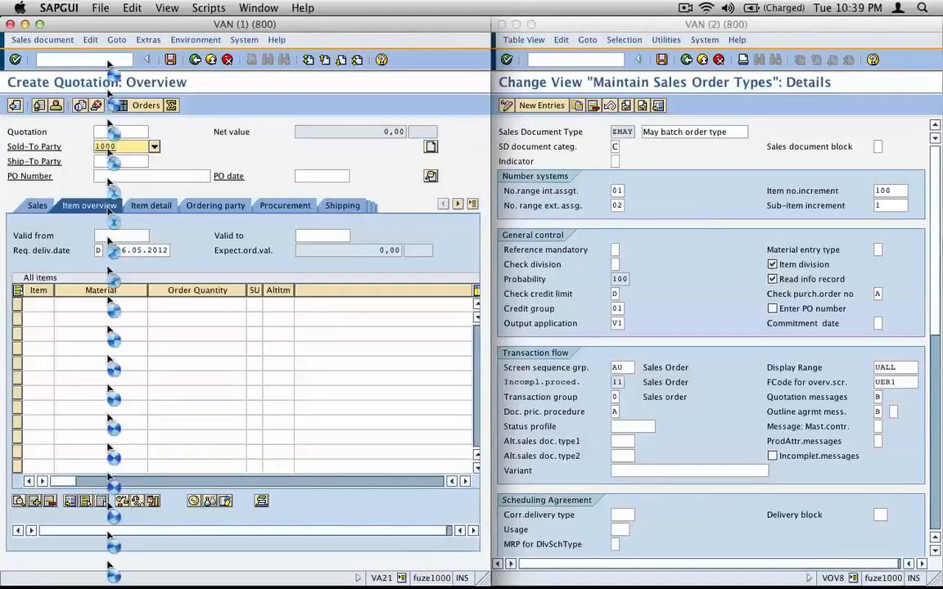
pyautogui.press('Return')
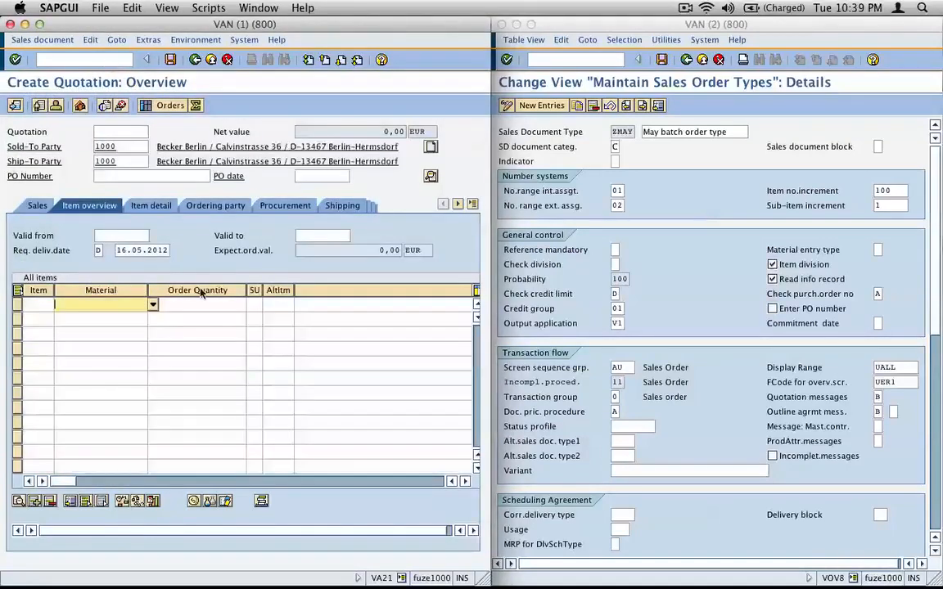
pyautogui.click(138, 236)
pyautogui.click(153, 236)
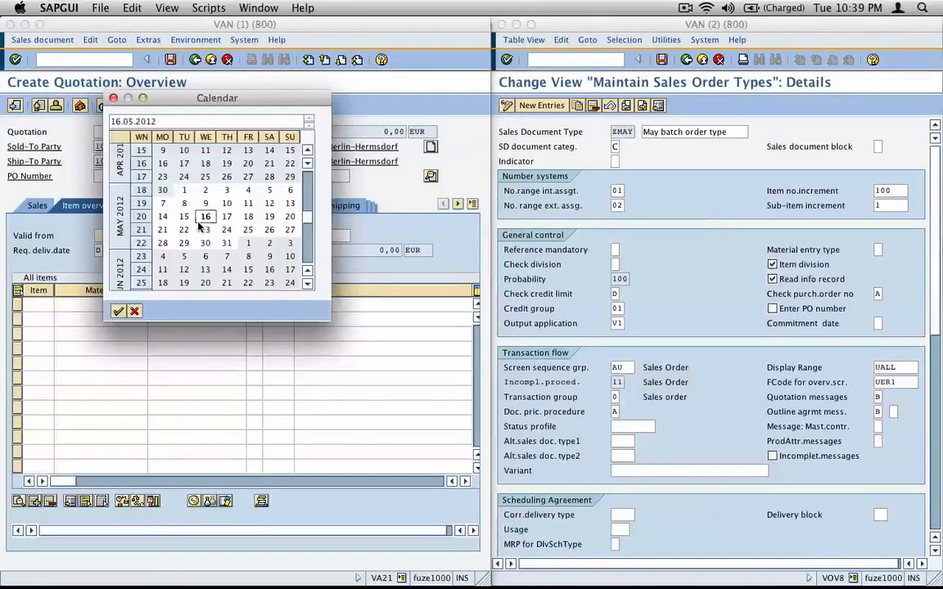
pyautogui.doubleClick(208, 218)
pyautogui.click(332, 236)
pyautogui.click(357, 237)
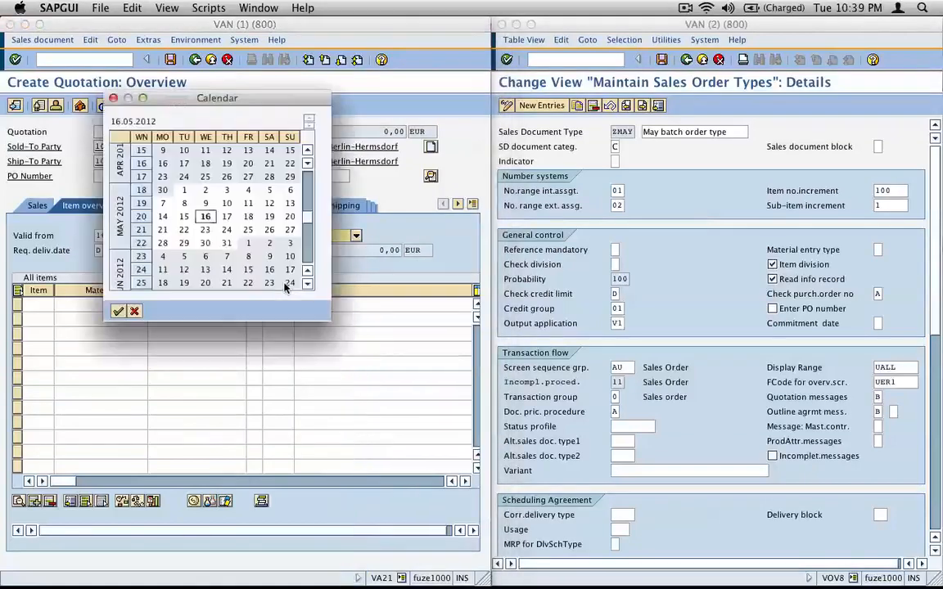
pyautogui.doubleClick(205, 231)
# - Add material M-01 with order quantity 1 as the quotation's first item
pyautogui.click(114, 304)
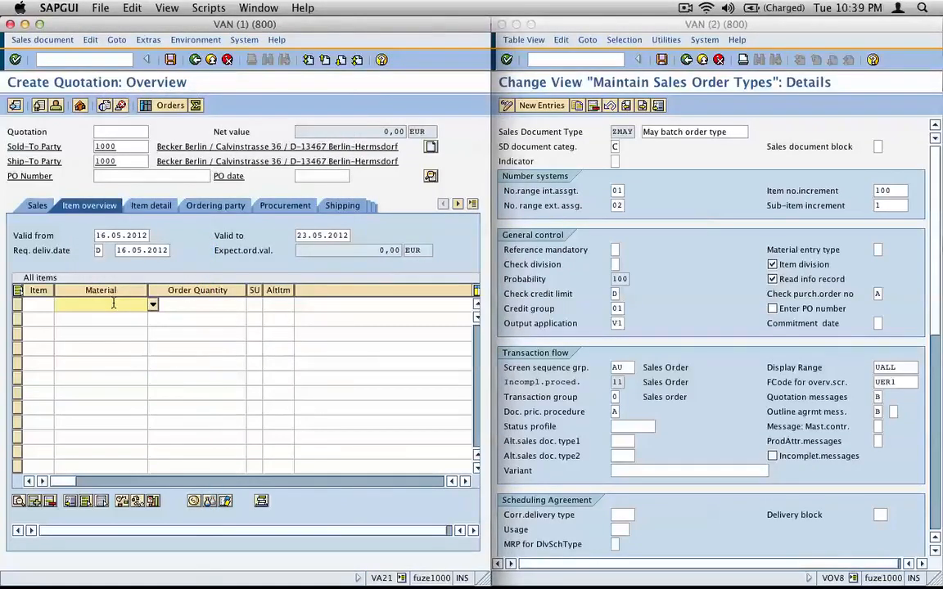
pyautogui.write('m-01')
pyautogui.press('Tab')
pyautogui.write('1')
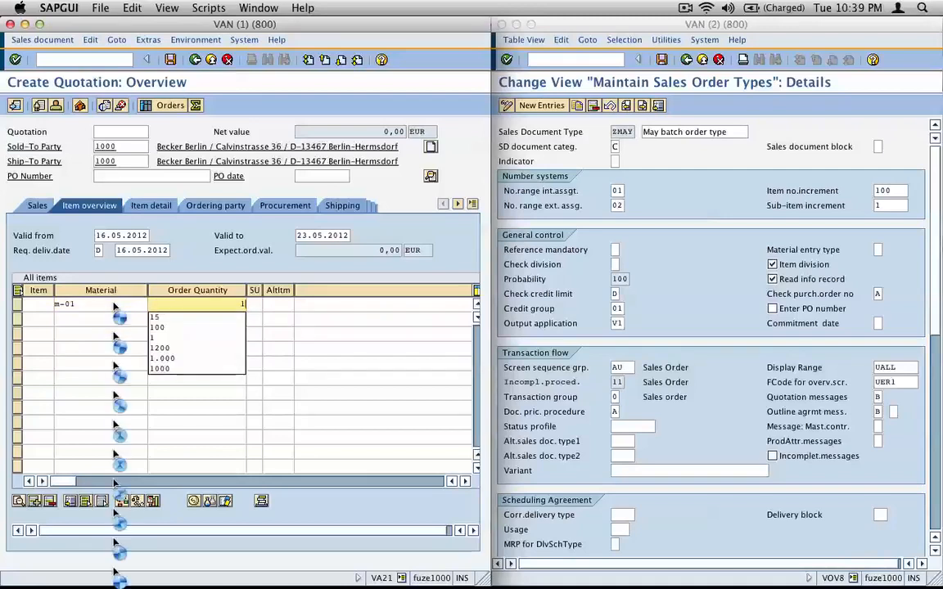
pyautogui.press('Return')
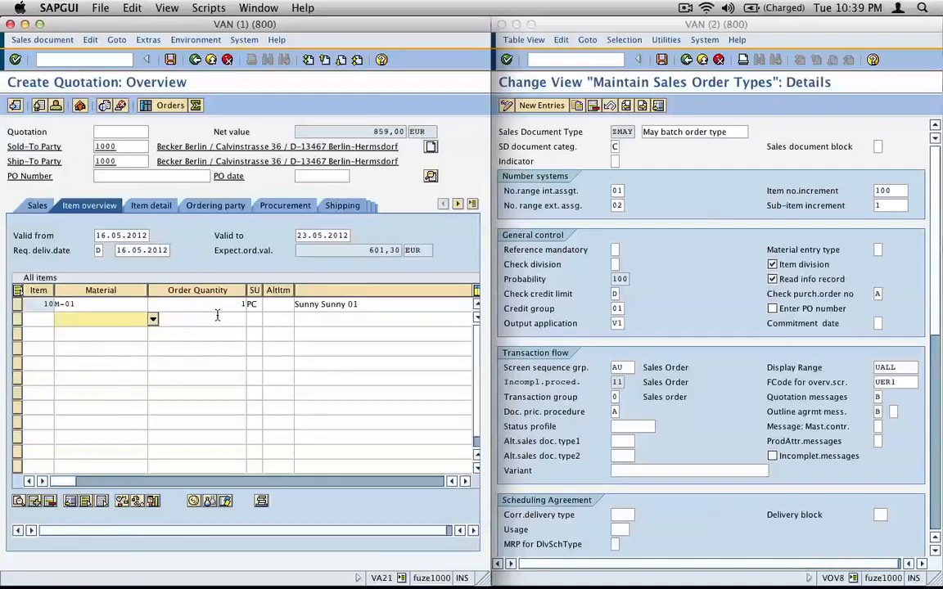
pyautogui.click(221, 309)
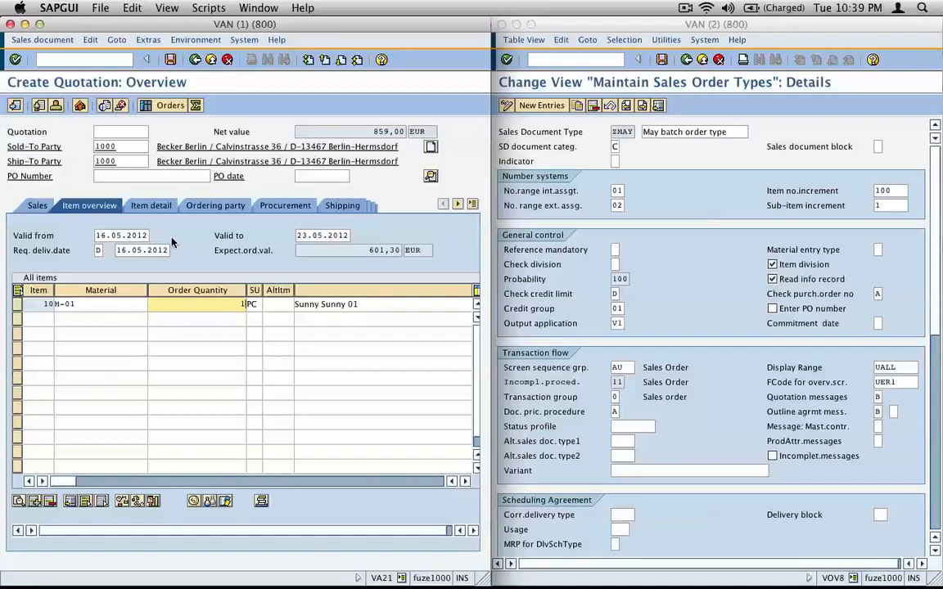
# - Enter a purchase order number in the quotation header and save the quotation
pyautogui.click(166, 175)
pyautogui.write('po123')
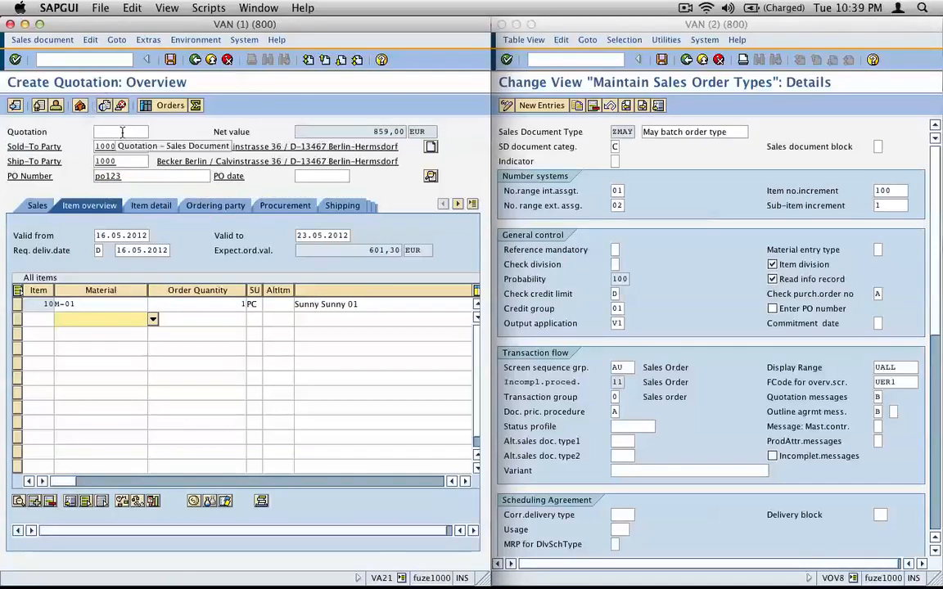
pyautogui.click(171, 60)
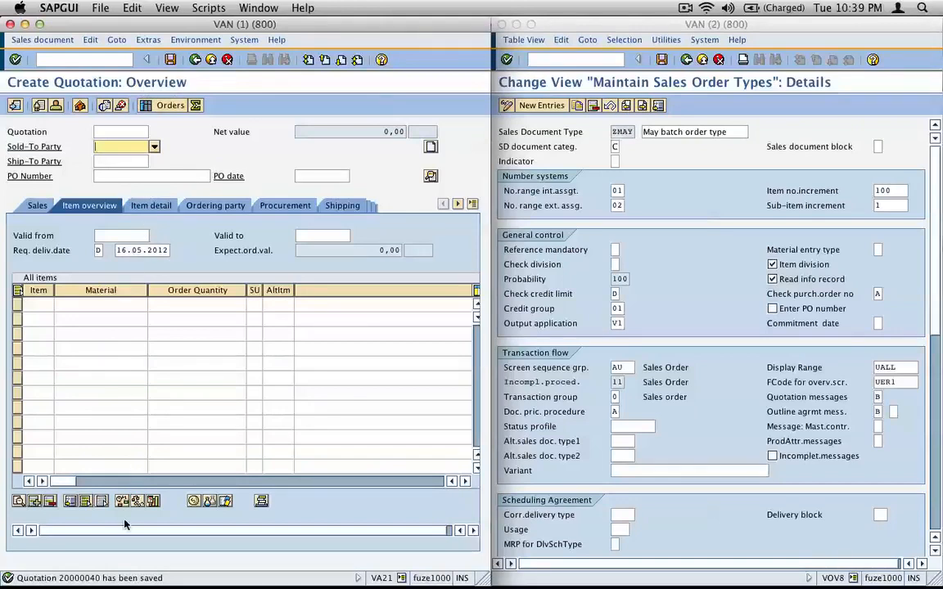
# - Capture the quotation's save message, switch to inkBook, and place the picture below and left of the Transaction flow picture
pyautogui.press('super+shift+4')
pyautogui.moveTo(2, 508); pyautogui.dragTo(182, 583)
pyautogui.press('super+Tab')
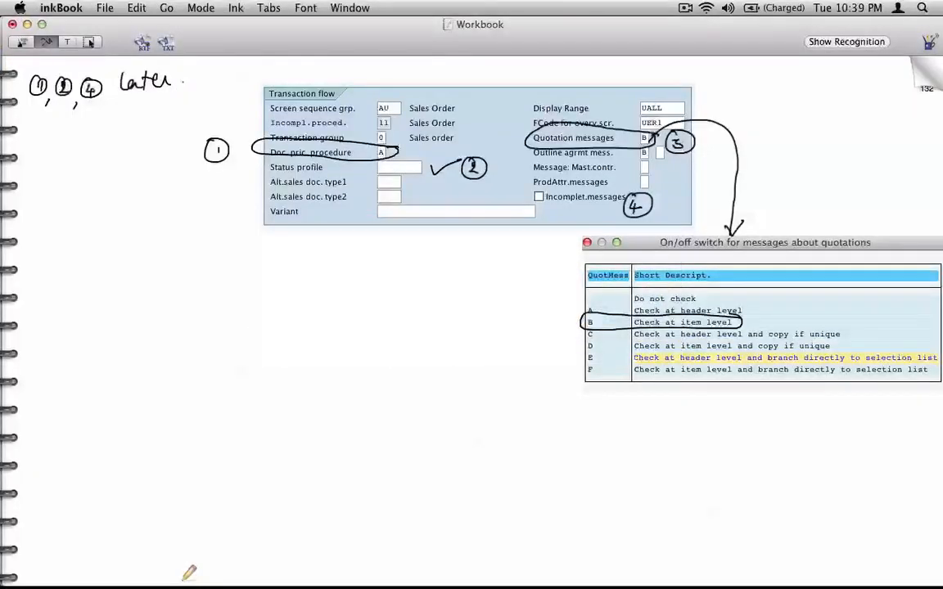
pyautogui.press('super+v')
pyautogui.click(90, 42)
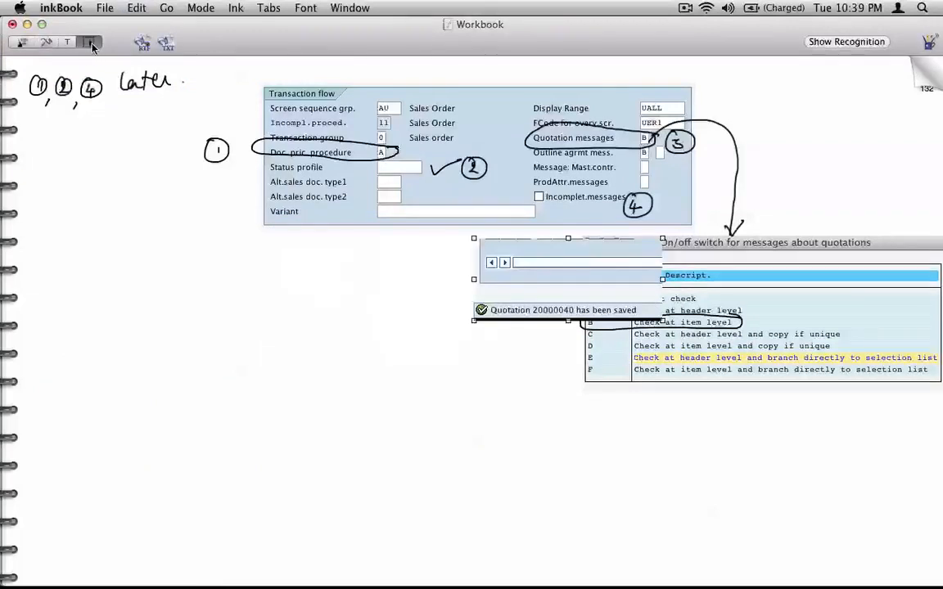
pyautogui.moveTo(533, 269); pyautogui.dragTo(113, 290)
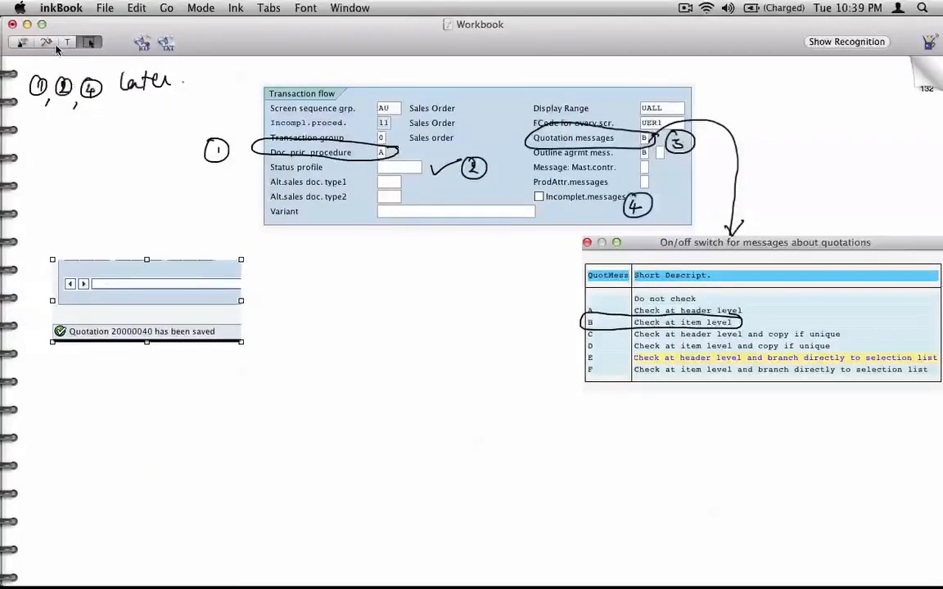
# - Draw a brace beside the saved quotation picture and handwrite a note that the QT is for the customer number and material M-01
pyautogui.click(50, 42)
pyautogui.moveTo(254, 255)
pyautogui.mouseDown()
pyautogui.moveTo(264, 286)
pyautogui.moveTo(254, 349)
pyautogui.mouseUp()
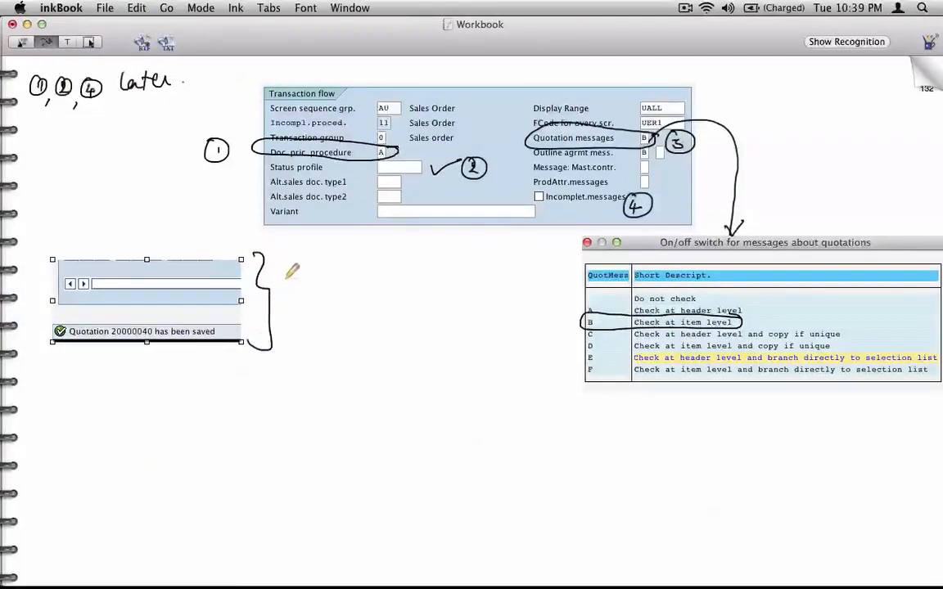
pyautogui.moveTo(285, 276)
pyautogui.mouseDown()
pyautogui.moveTo(294, 283)
pyautogui.moveTo(309, 263)
pyautogui.moveTo(326, 282)
pyautogui.moveTo(350, 250)
pyautogui.moveTo(384, 276)
pyautogui.moveTo(414, 253)
pyautogui.moveTo(450, 258)
pyautogui.mouseUp()
pyautogui.moveTo(284, 333)
pyautogui.mouseDown()
pyautogui.moveTo(422, 325)
pyautogui.moveTo(437, 313)
pyautogui.moveTo(453, 328)
pyautogui.mouseUp()
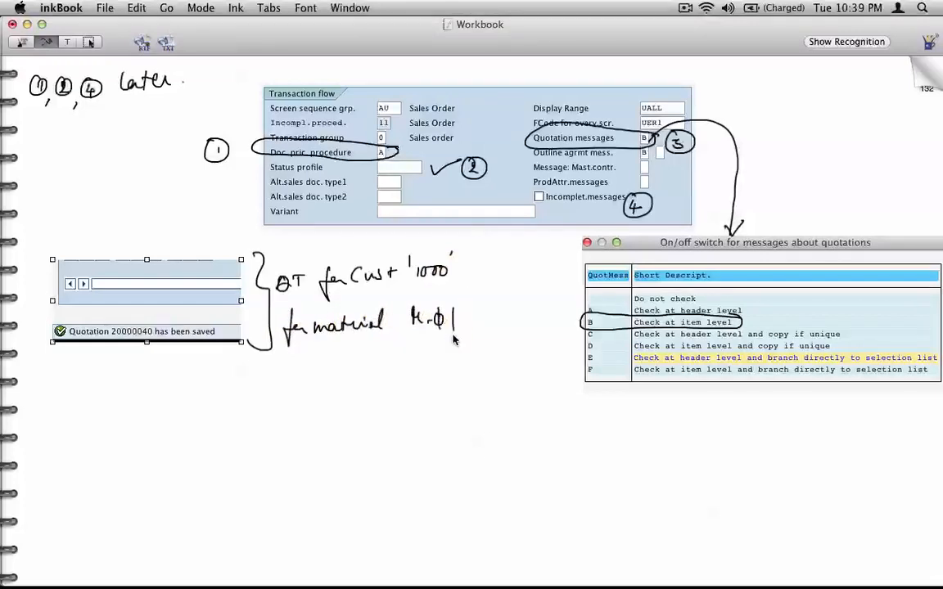
# - Switch to SAPGUI, leave quotation creation and start transaction VA01 for a new sales order
pyautogui.press('super+Tab')
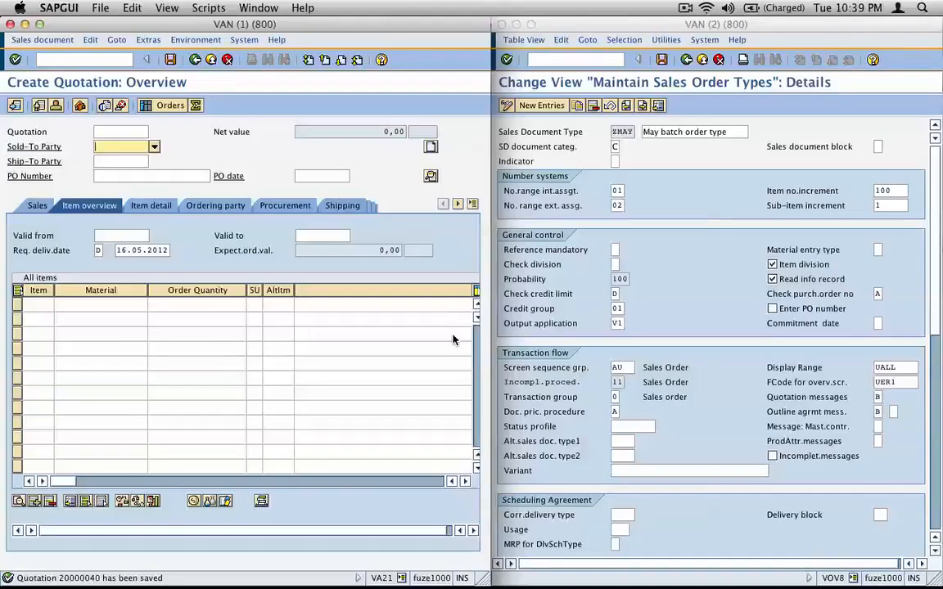
pyautogui.click(198, 61)
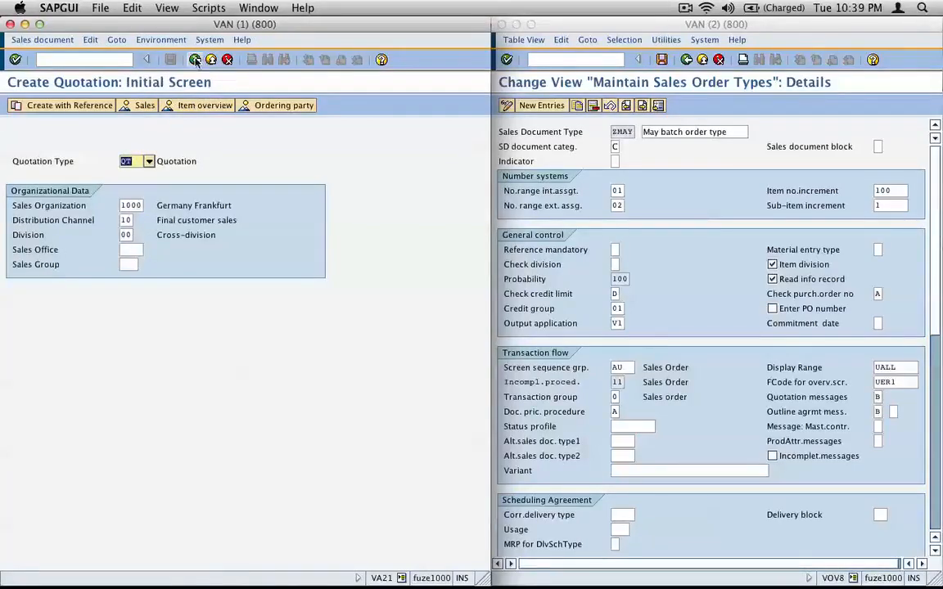
pyautogui.click(196, 61)
pyautogui.write('va01')
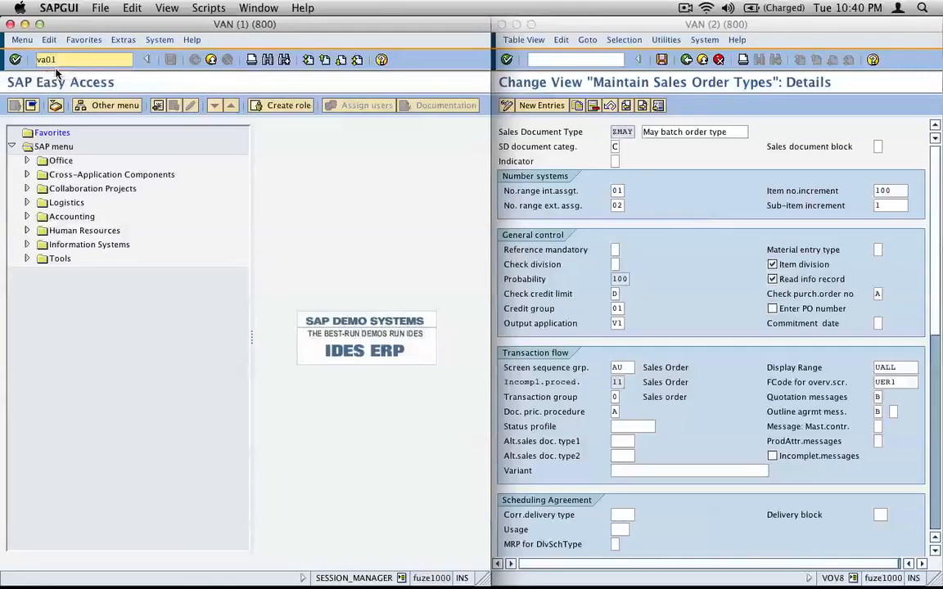
pyautogui.press('Return')
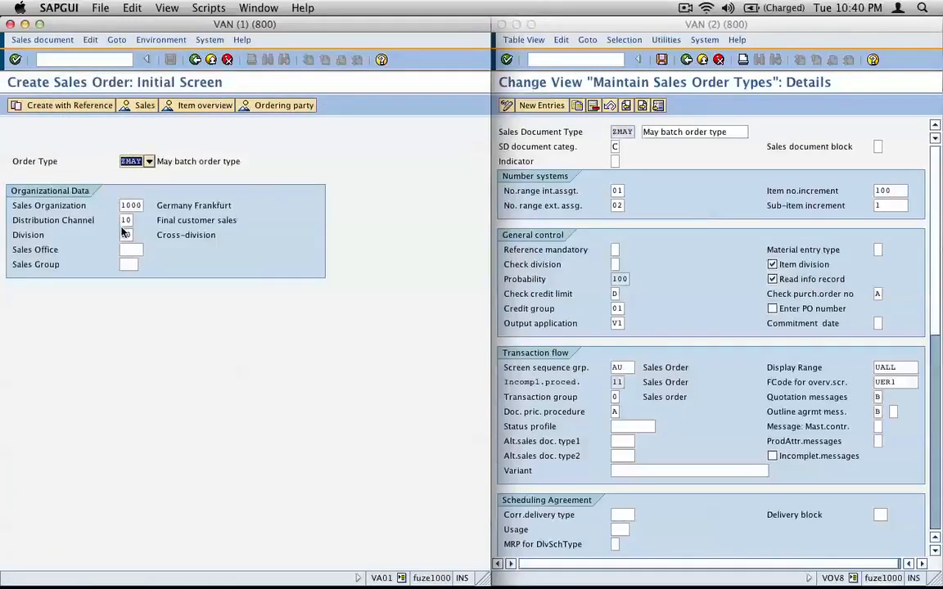
# - Start a ZMAY order for the sold-to customer, accept the proposed ship-to party, and add material M-01 with order quantity 1
pyautogui.press('Return')
pyautogui.write('1000')
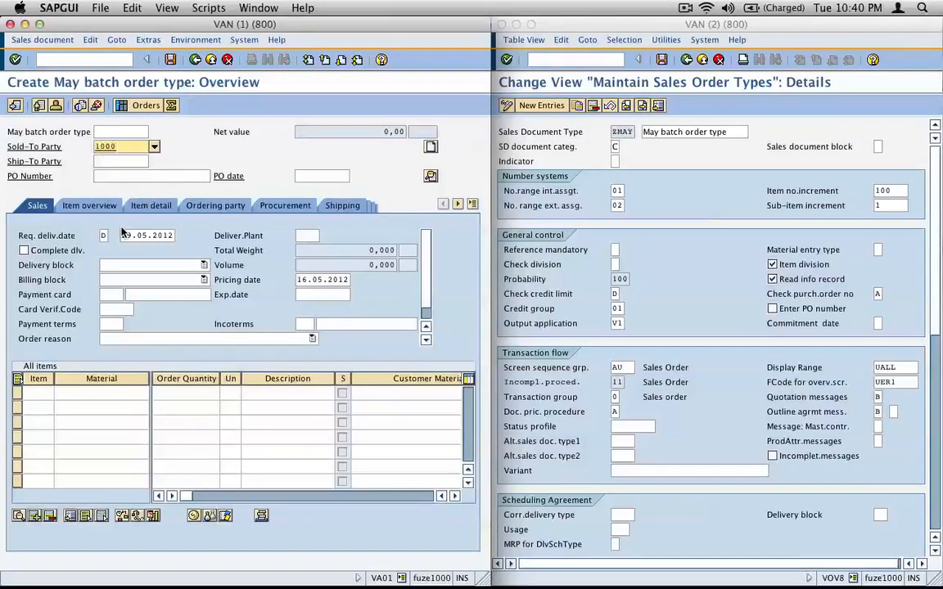
pyautogui.press('Return')
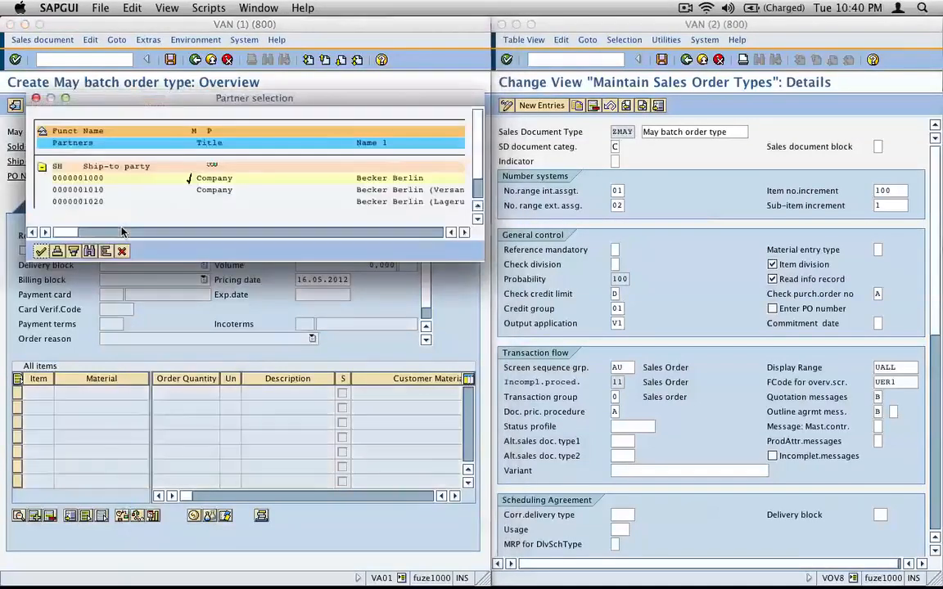
pyautogui.press('Return')
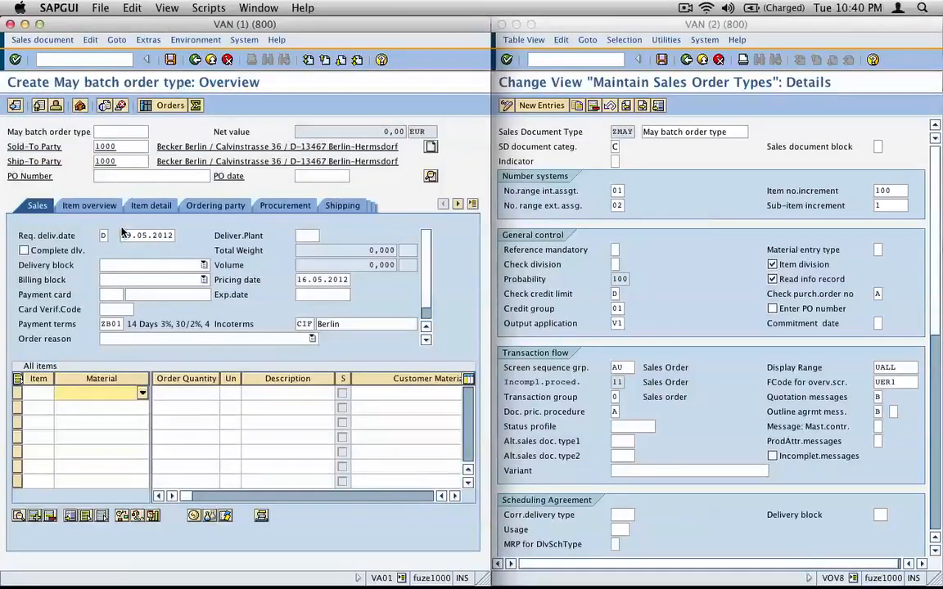
pyautogui.write('m-01')
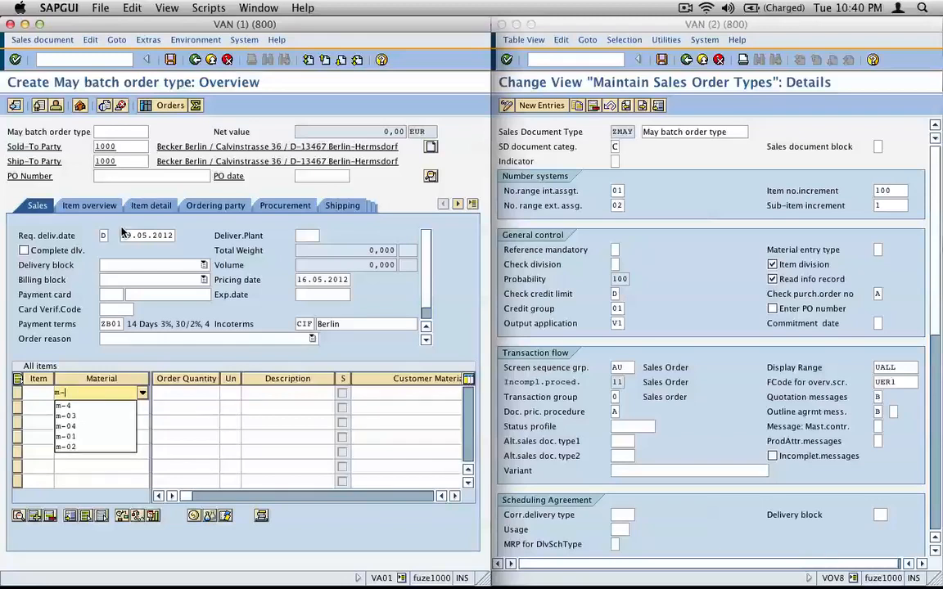
pyautogui.press('Tab')
pyautogui.write('1')
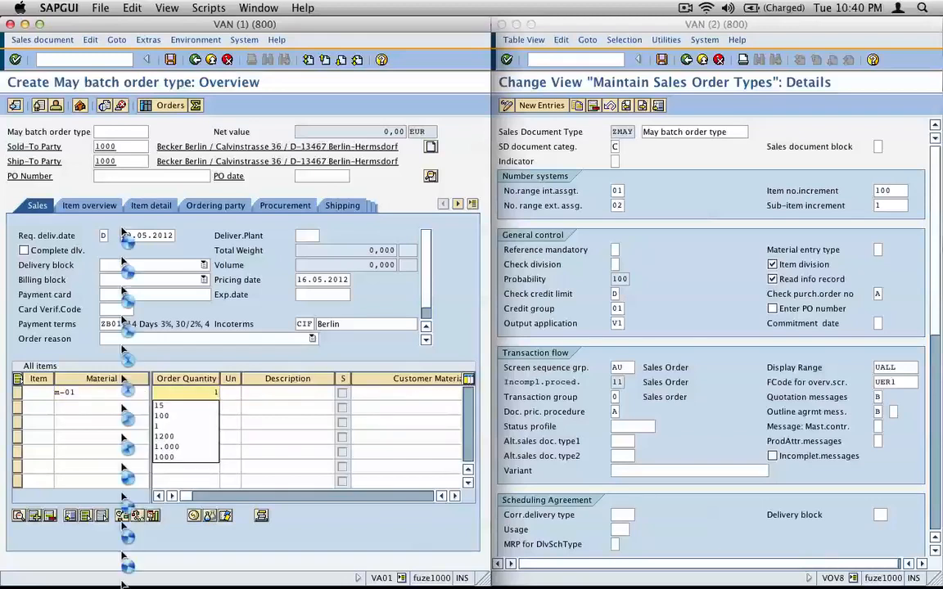
pyautogui.press('Return')
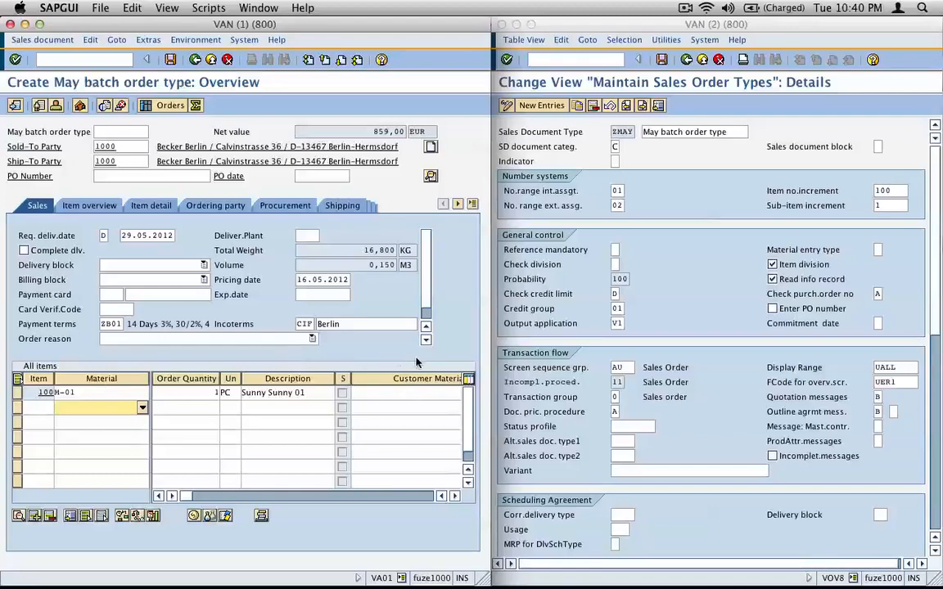
# - Look up the possible values for quotation messages and outline agreement messages in ZMAY's transaction flow settings, without choosing any
pyautogui.click(878, 398)
pyautogui.press('F4')
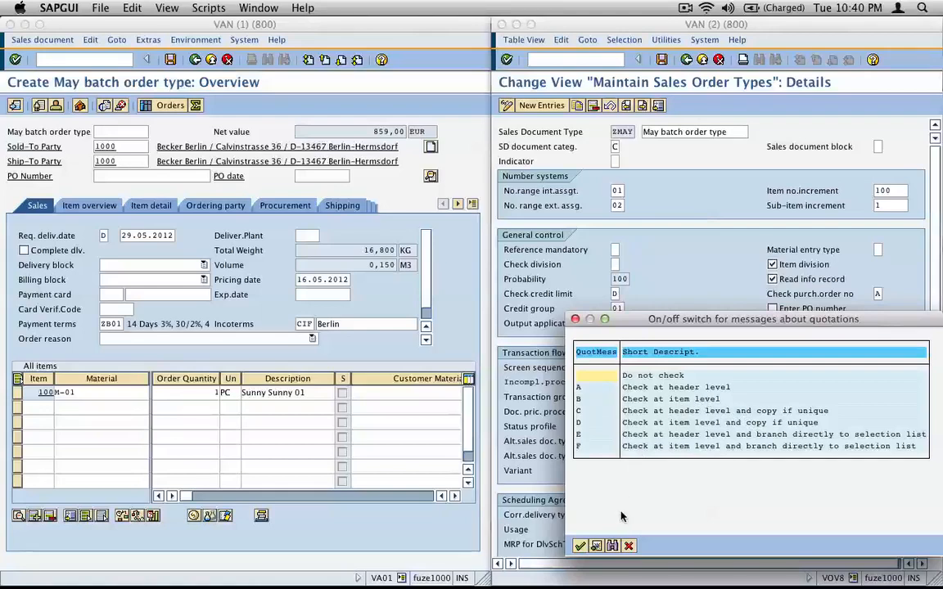
pyautogui.click(628, 545)
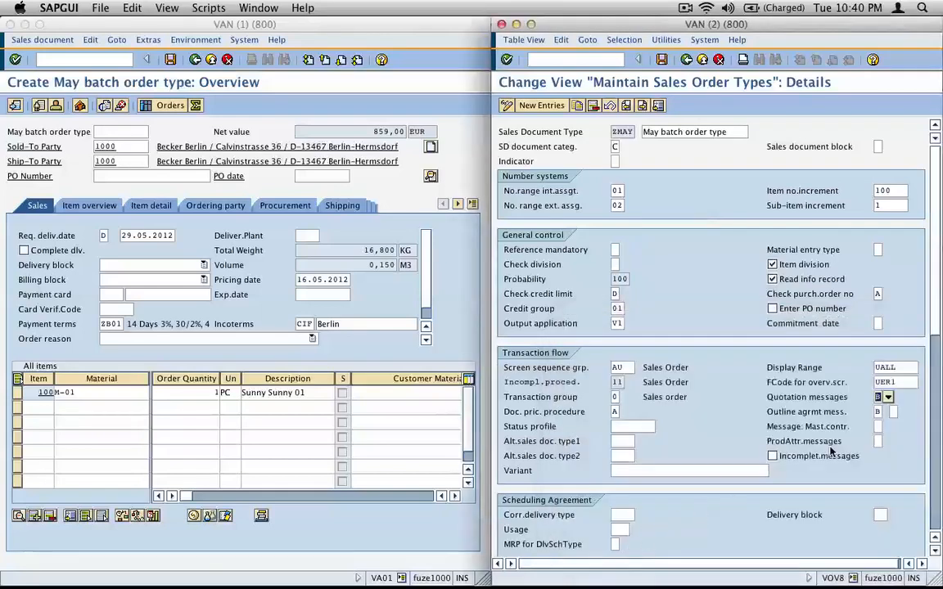
pyautogui.click(879, 412)
pyautogui.click(888, 413)
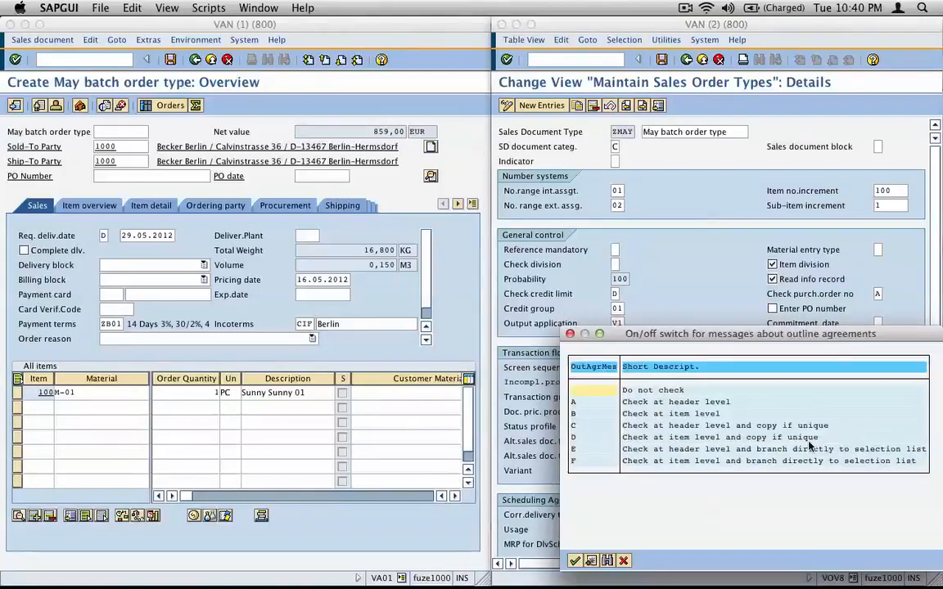
pyautogui.press('Escape')
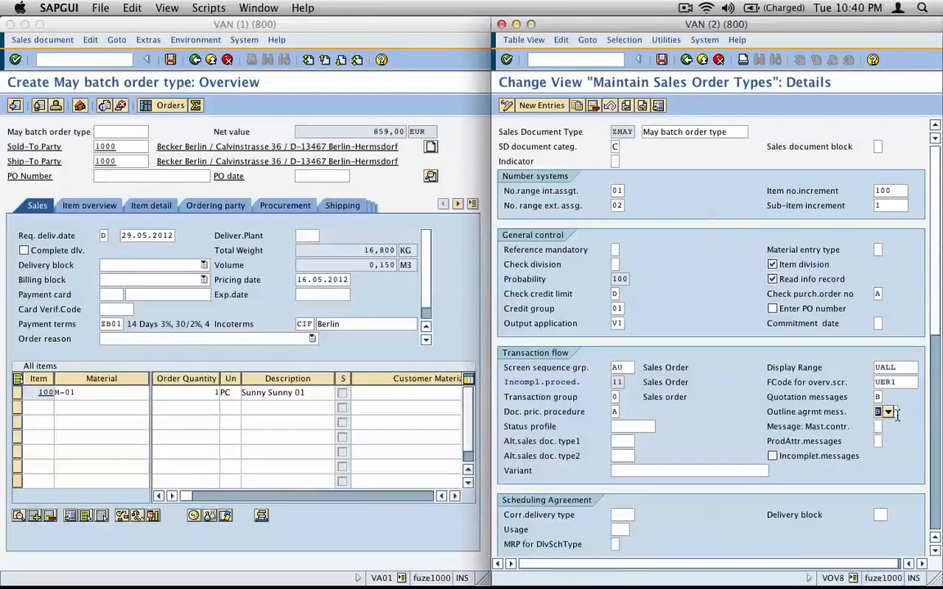
# - Look up the options for adding references to contracts the partner is authorized to release, without choosing any
pyautogui.click(884, 413)
pyautogui.click(894, 429)
pyautogui.click(893, 428)
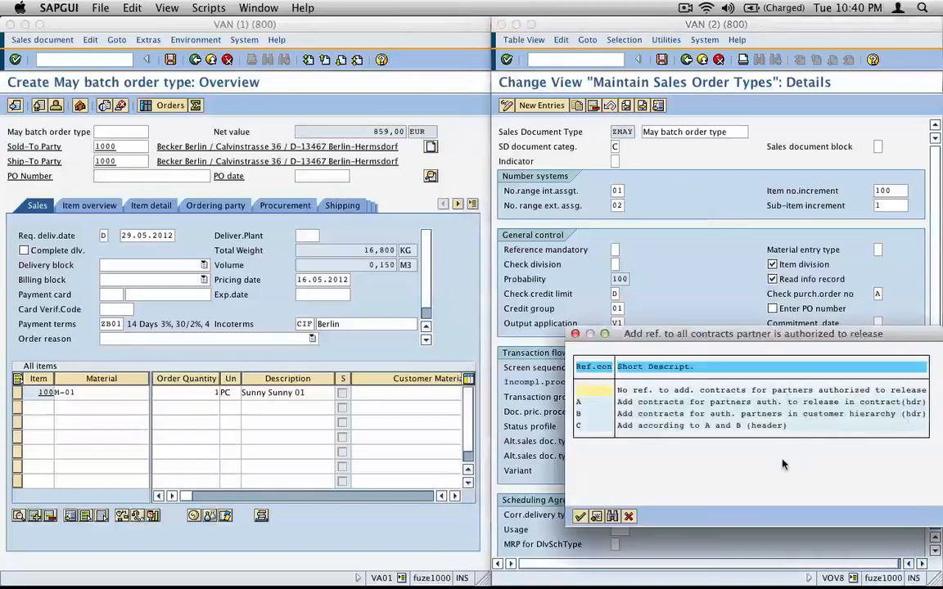
pyautogui.click(628, 517)
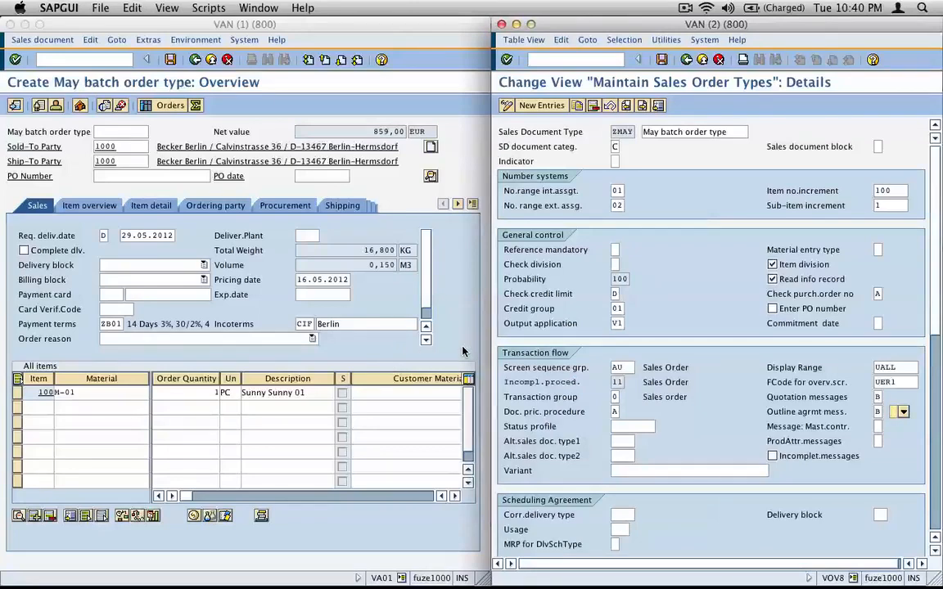
pyautogui.click(684, 7)
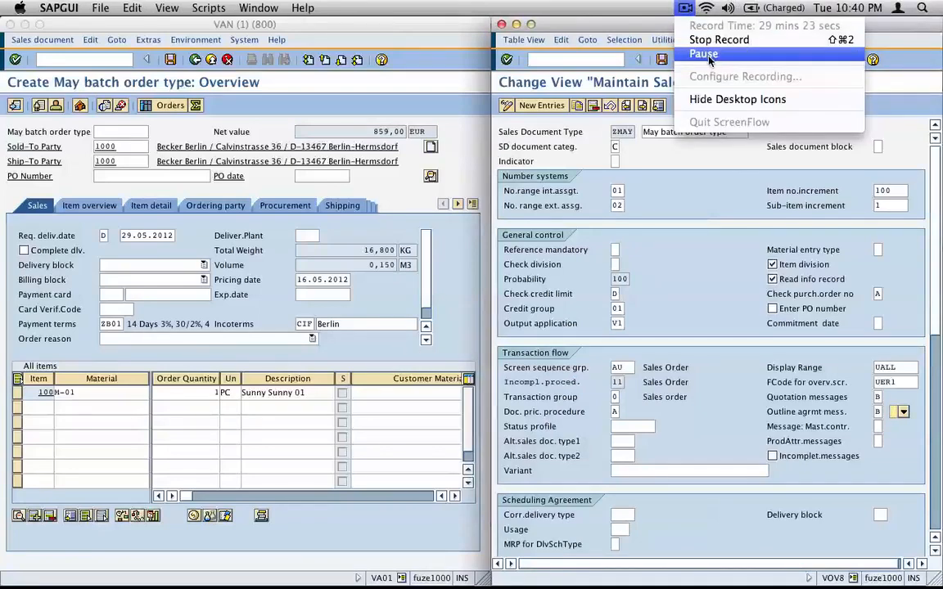
pyautogui.click(640, 54)
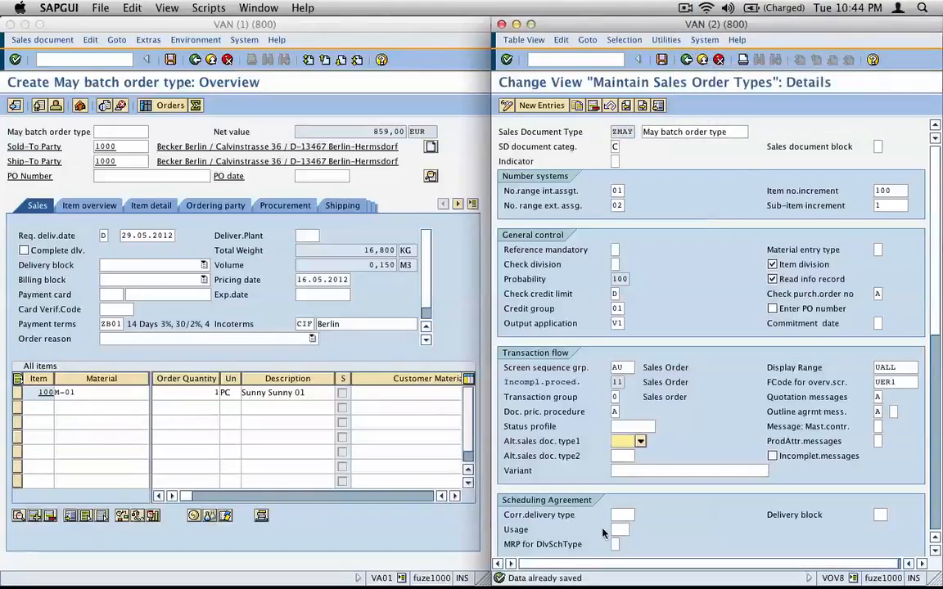
# - Examine ZMAY's Shipping settings, including delivery type, delivery block, shipping conditions and immediate delivery
pyautogui.moveTo(938, 299); pyautogui.dragTo(929, 338)
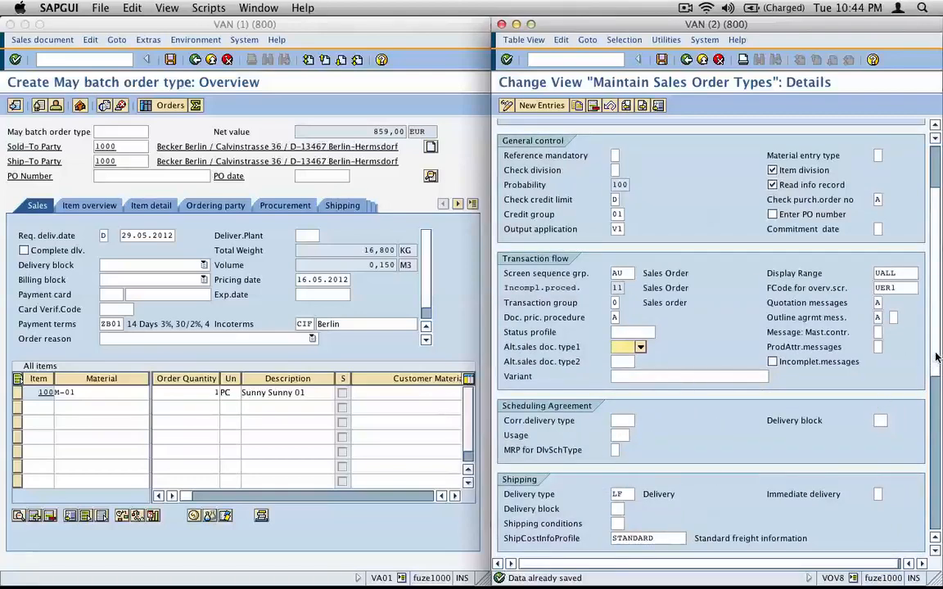
pyautogui.scroll(-3, 929, 385)
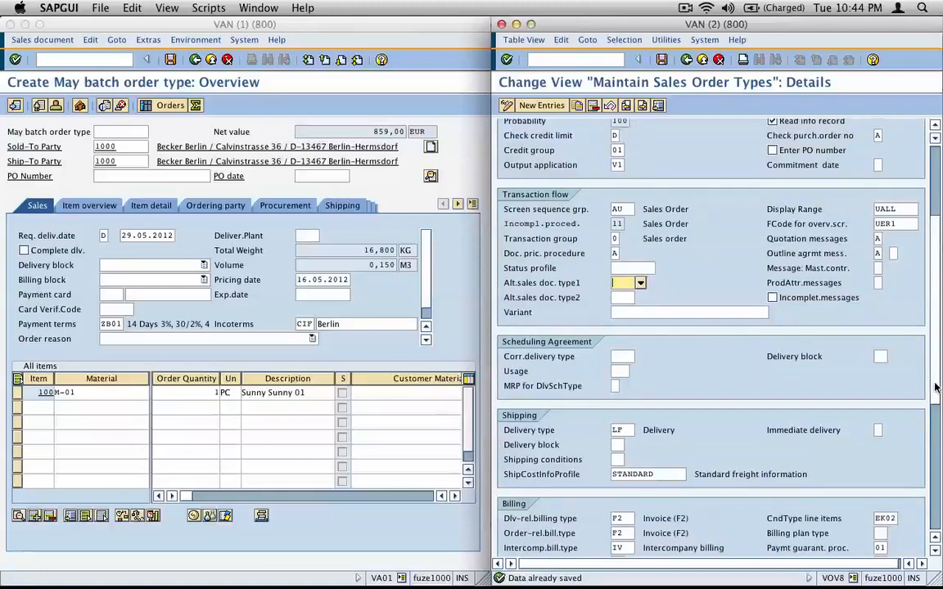
pyautogui.scroll(-2, 839, 360)
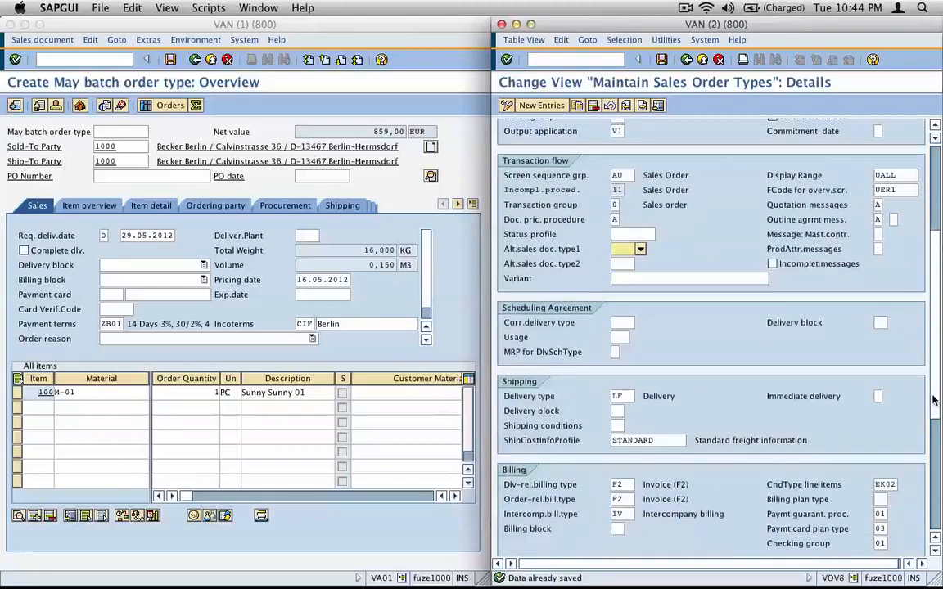
pyautogui.click(626, 396)
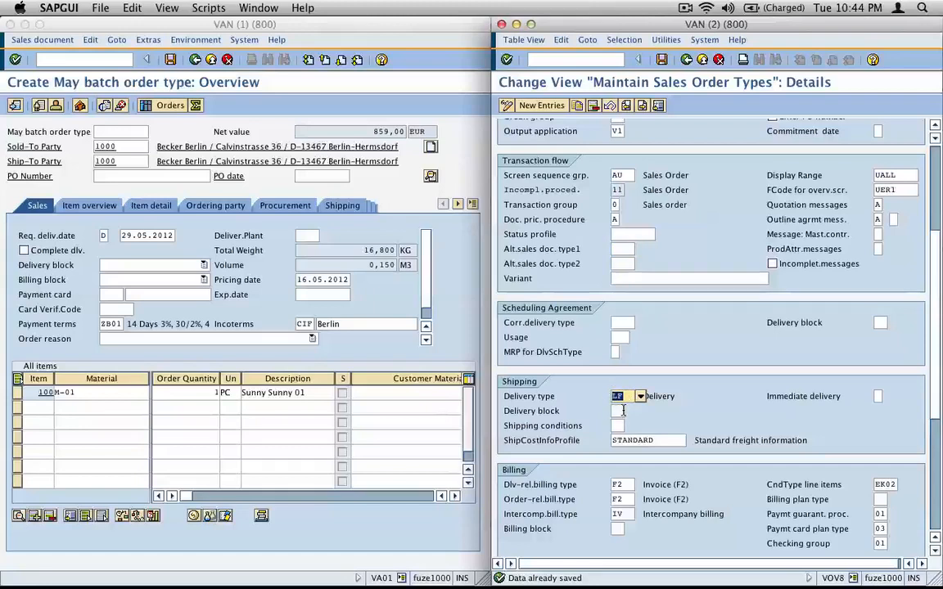
pyautogui.click(618, 410)
pyautogui.click(616, 426)
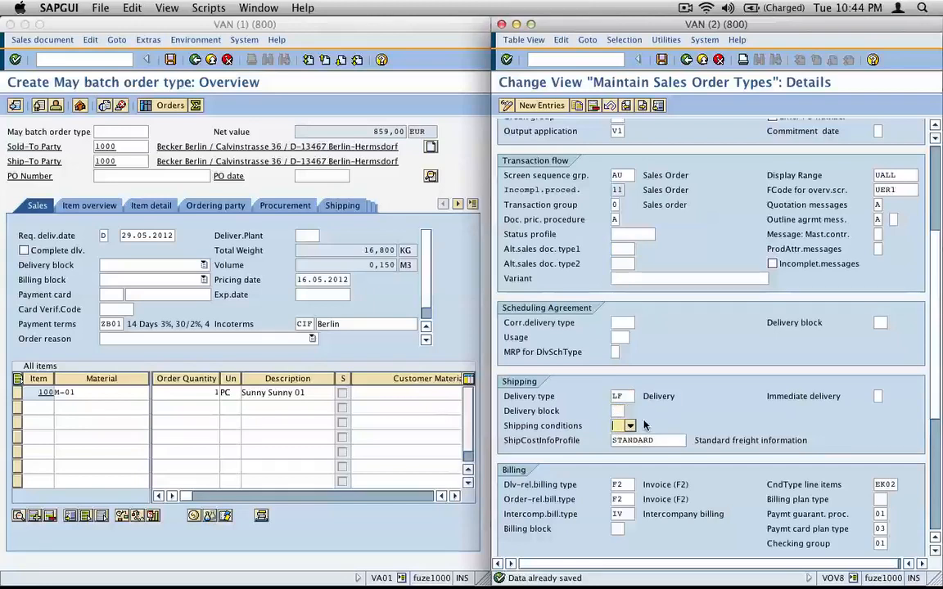
pyautogui.click(880, 397)
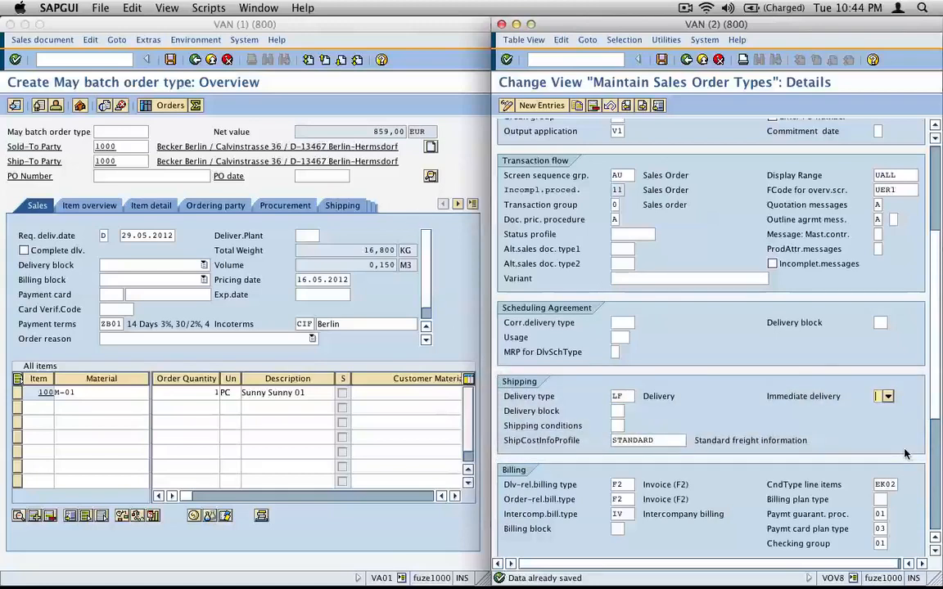
# - Switch to inkBook, turn to a blank page, paste the captured Shipping section and place it near the top of the page
pyautogui.press('super+Tab')
pyautogui.click(928, 72)
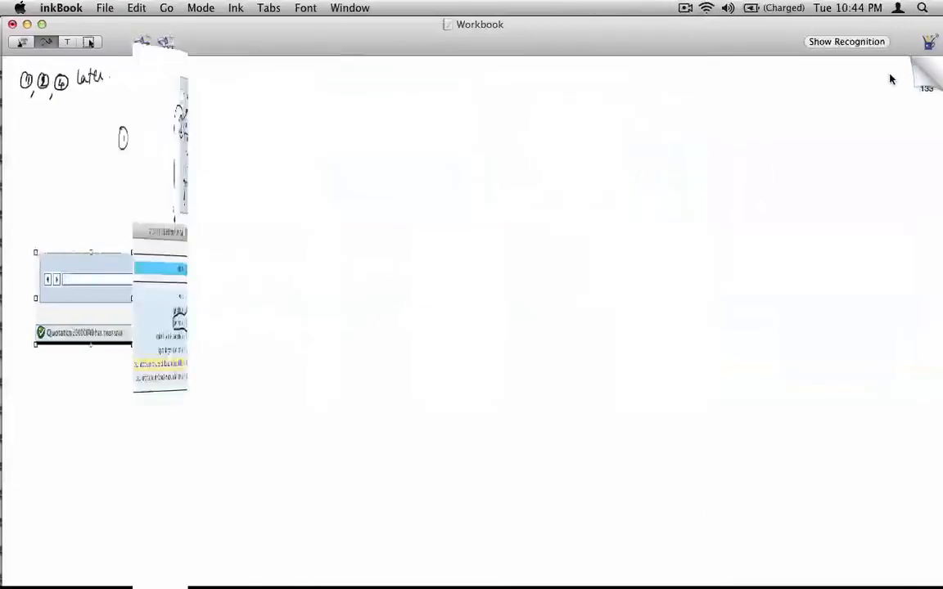
pyautogui.press('super+v')
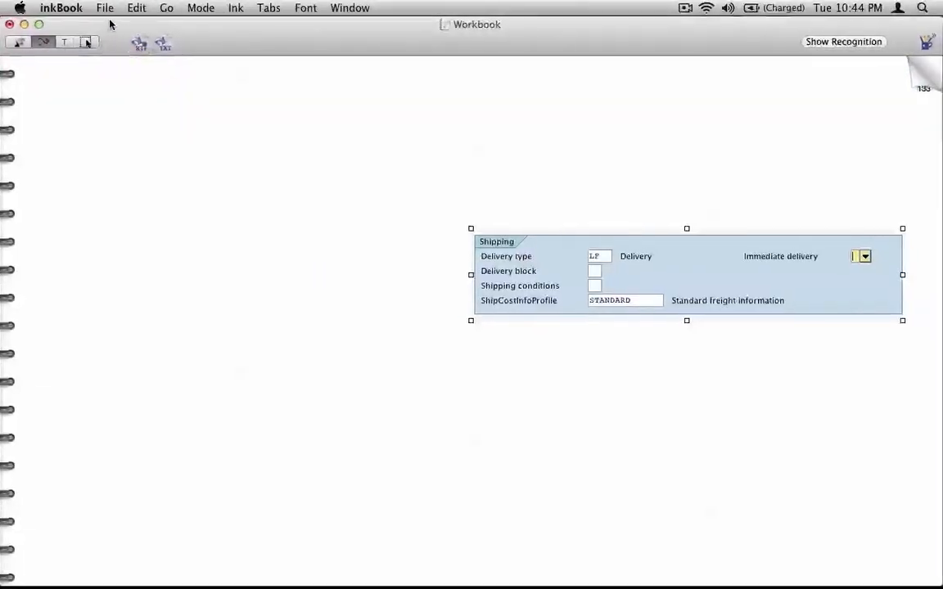
pyautogui.click(88, 42)
pyautogui.moveTo(526, 270); pyautogui.dragTo(303, 121)
pyautogui.click(240, 256)
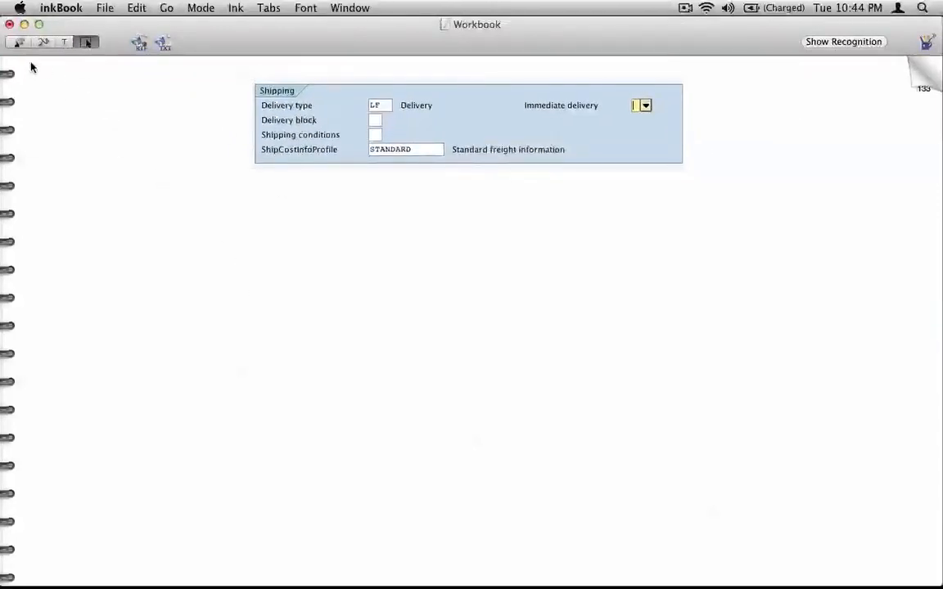
# - Draw arrows outward from Delivery type and Delivery block and number them 1 and 2, circling the 1
pyautogui.click(43, 42)
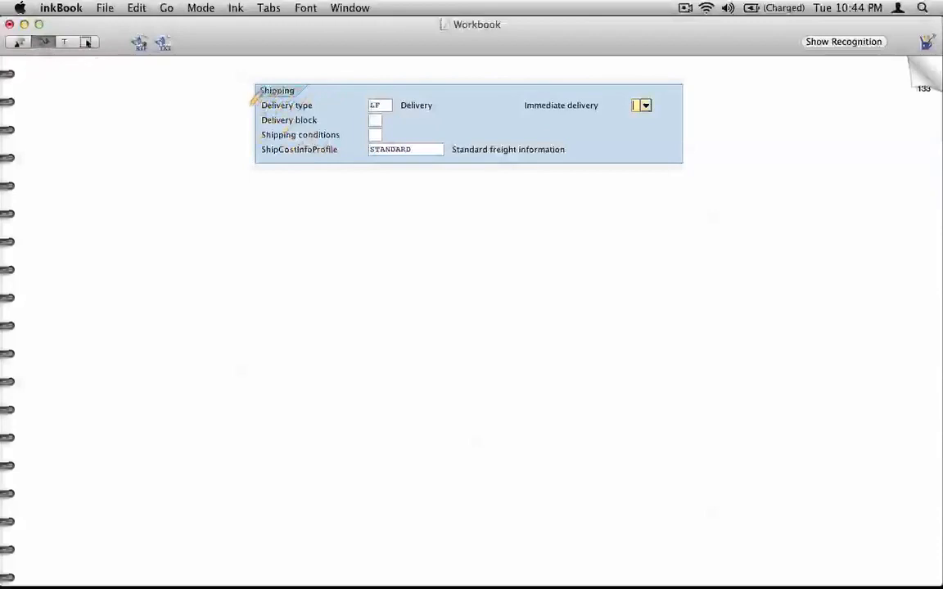
pyautogui.moveTo(257, 104)
pyautogui.mouseDown()
pyautogui.moveTo(218, 106)
pyautogui.moveTo(228, 111)
pyautogui.moveTo(202, 100)
pyautogui.mouseUp()
pyautogui.moveTo(196, 104)
pyautogui.mouseDown()
pyautogui.moveTo(197, 116)
pyautogui.moveTo(209, 102)
pyautogui.mouseUp()
pyautogui.moveTo(258, 120); pyautogui.dragTo(217, 139)
pyautogui.moveTo(224, 131); pyautogui.dragTo(217, 140)
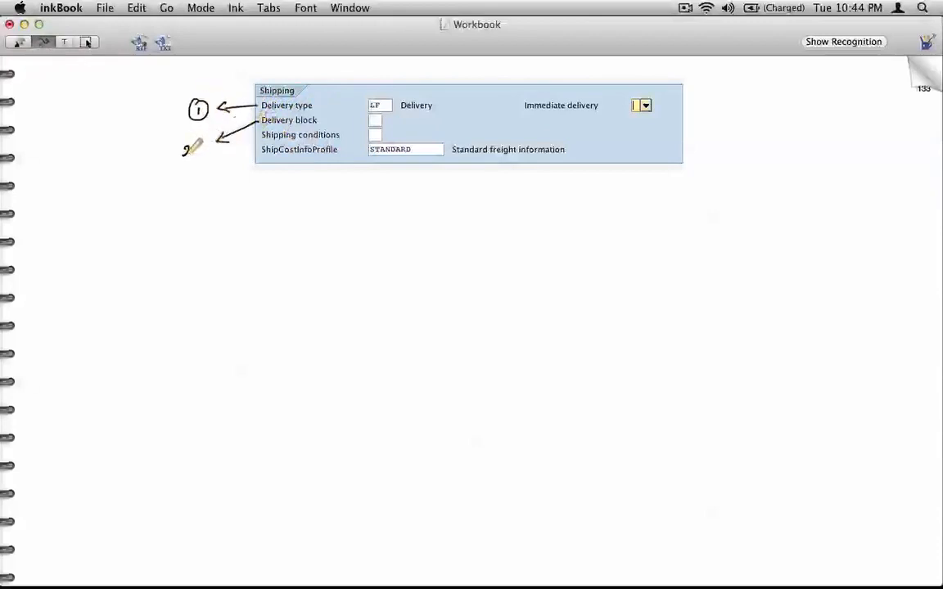